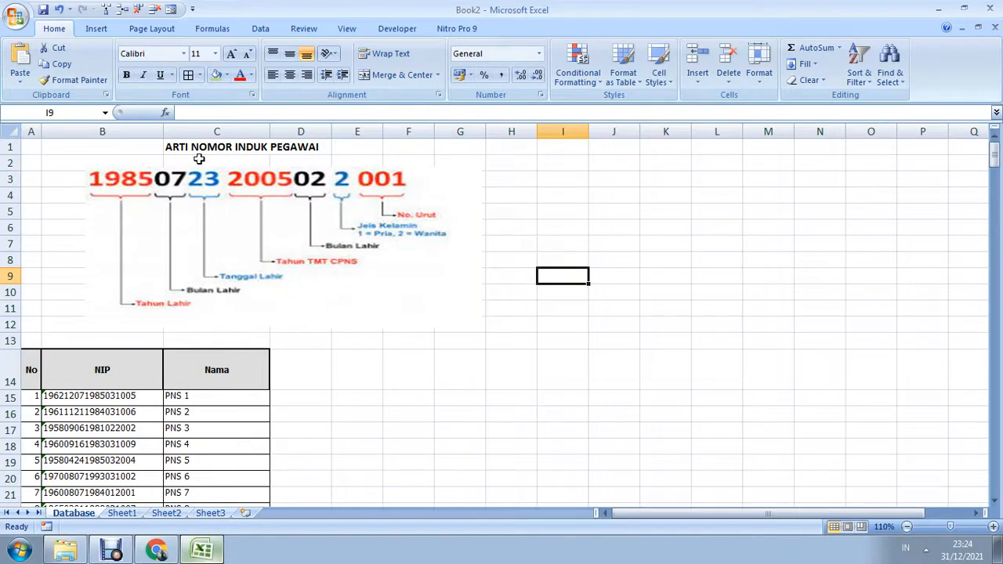
Enter the heading TANGGAL LAHIR in cell D14, beside the Nama column heading.
left_click(285, 354)
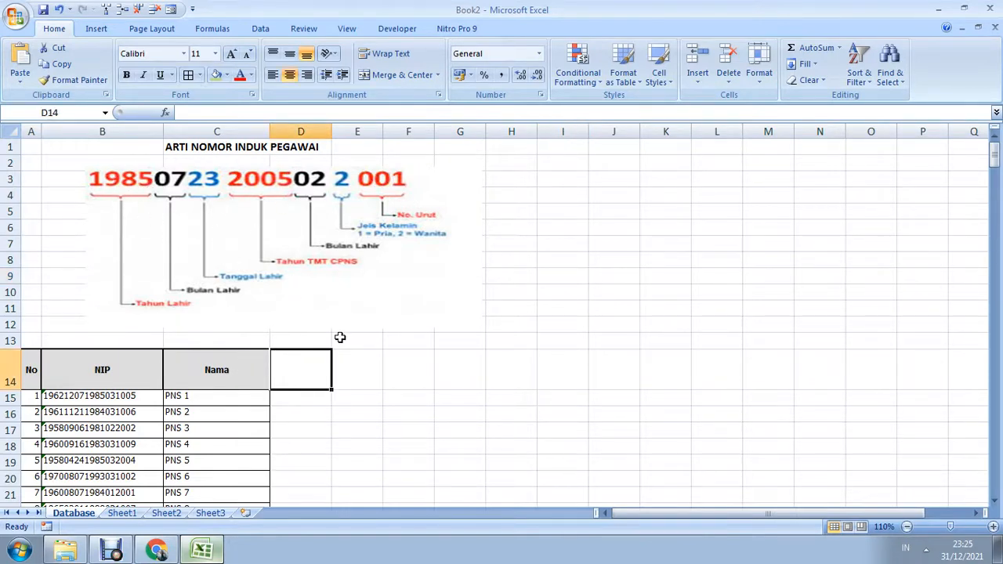
type("tangg")
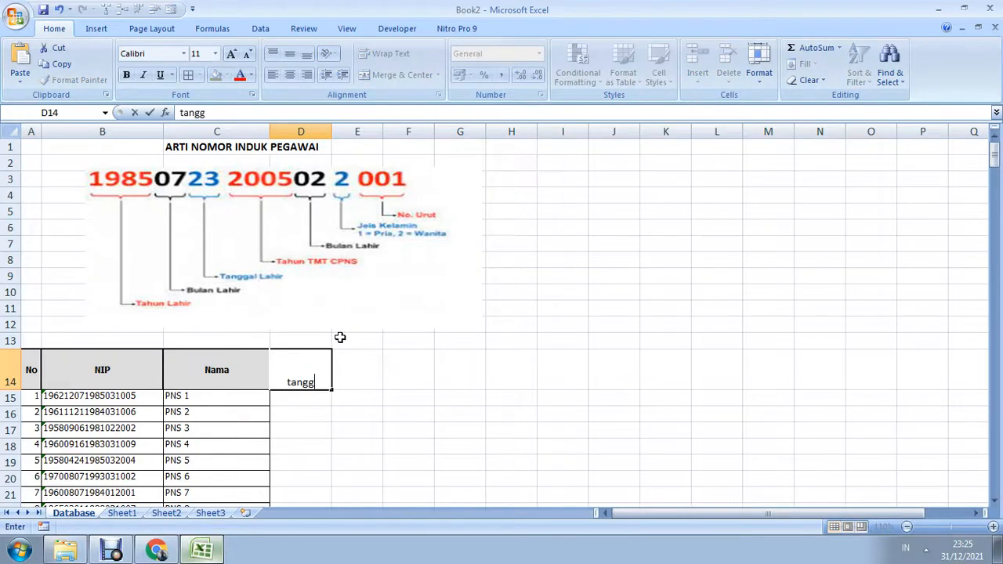
key("BackSpace")
key("BackSpace")
key("BackSpace")
type("TANGGAL LAG")
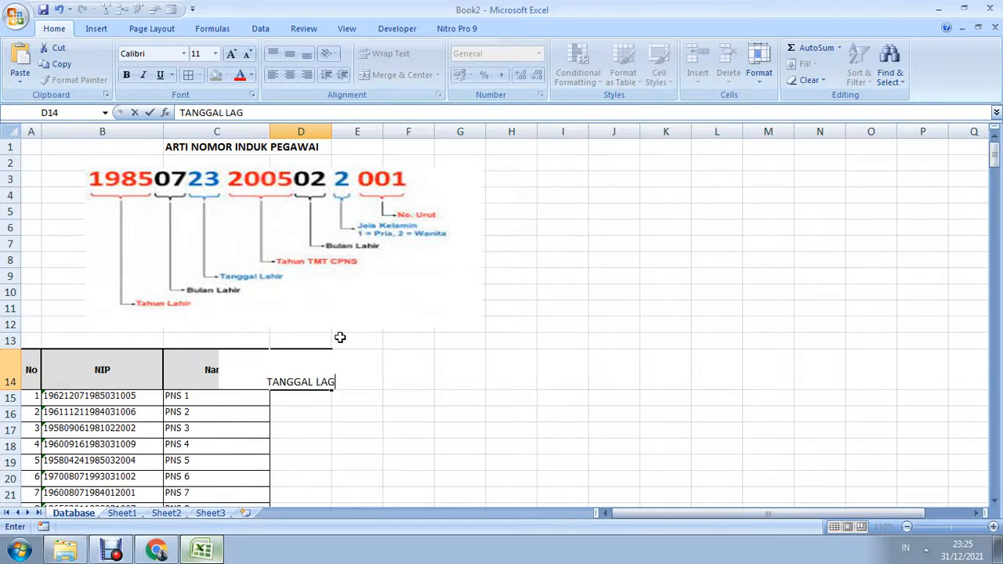
type("IR")
key("BackSpace")
key("BackSpace")
key("BackSpace")
type("HIR")
key("Return")
Wrap the text of the TANGGAL LAHIR heading in D14 and widen column D slightly.
left_click(325, 380)
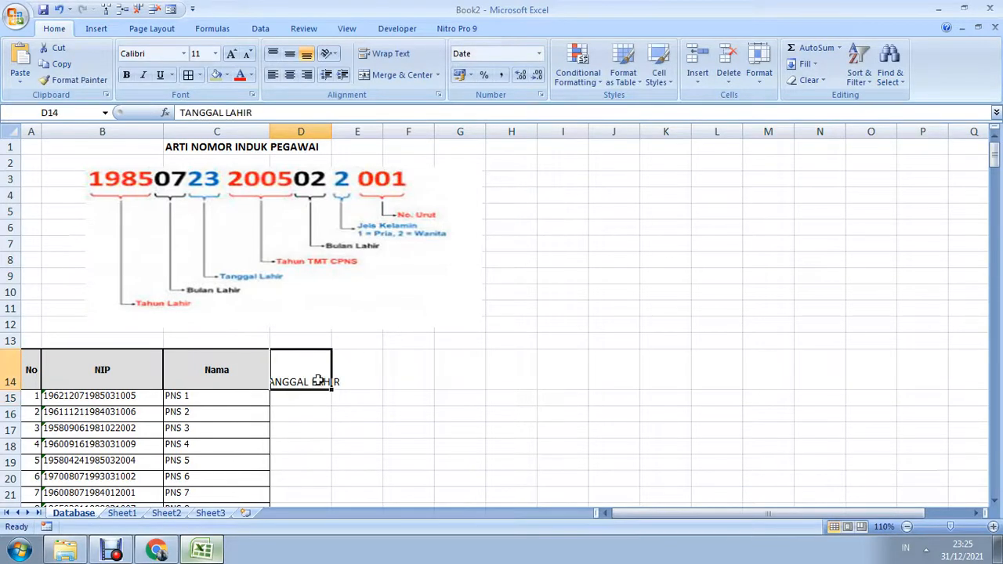
left_click(391, 55)
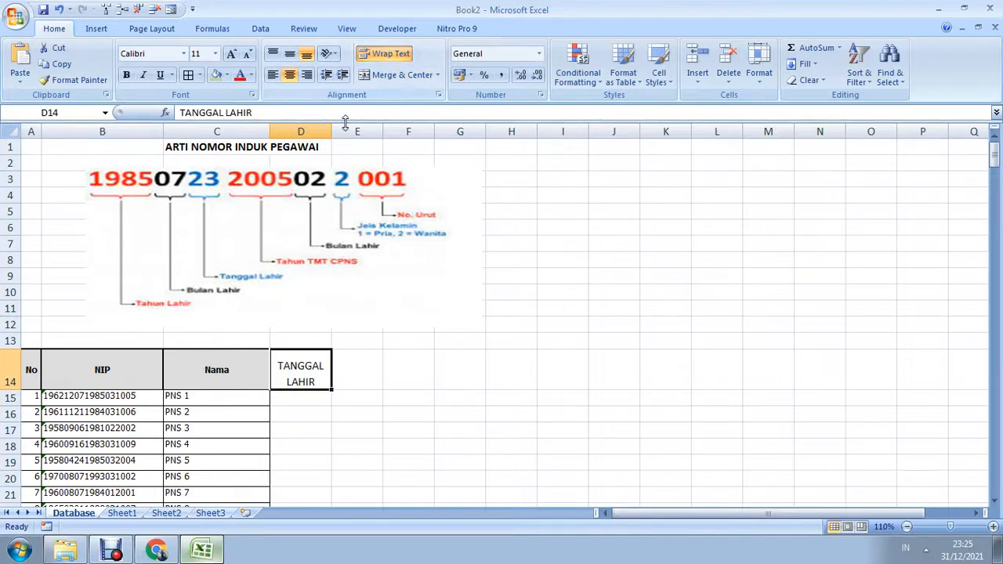
left_click_drag(332, 131, 349, 131)
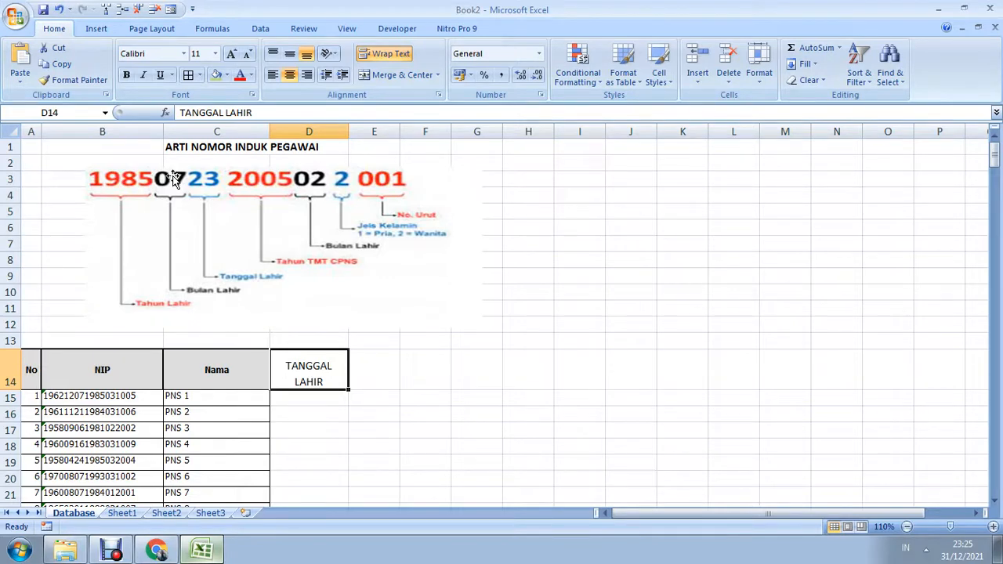
Fill the header cells D14 and A14:C14 with the same olive green colour.
left_click(220, 76)
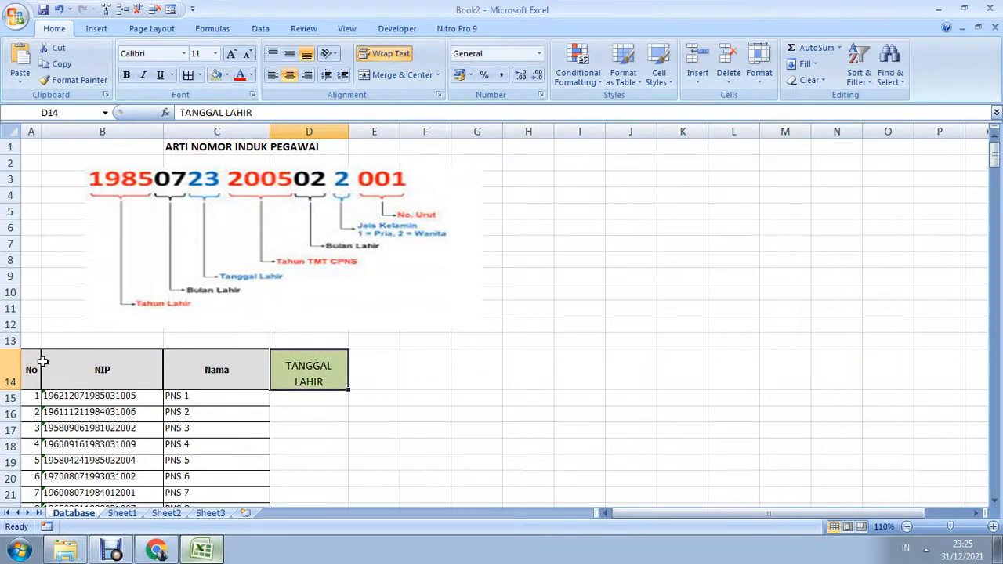
left_click_drag(38, 361, 228, 373)
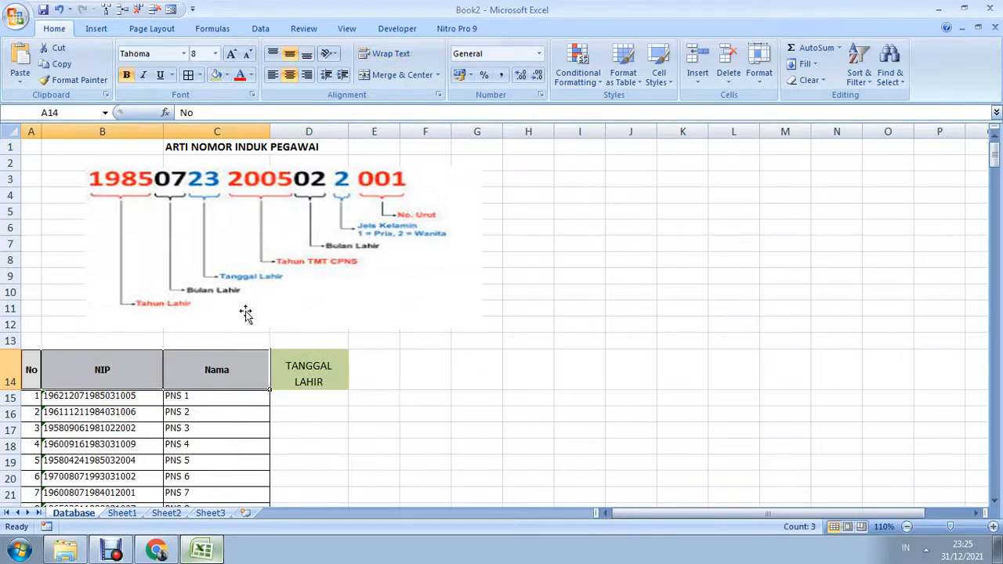
left_click(218, 75)
Look through the NIP and Nama rows far down the employee list and return to the top of the sheet.
scroll(345, 436, "down", 3)
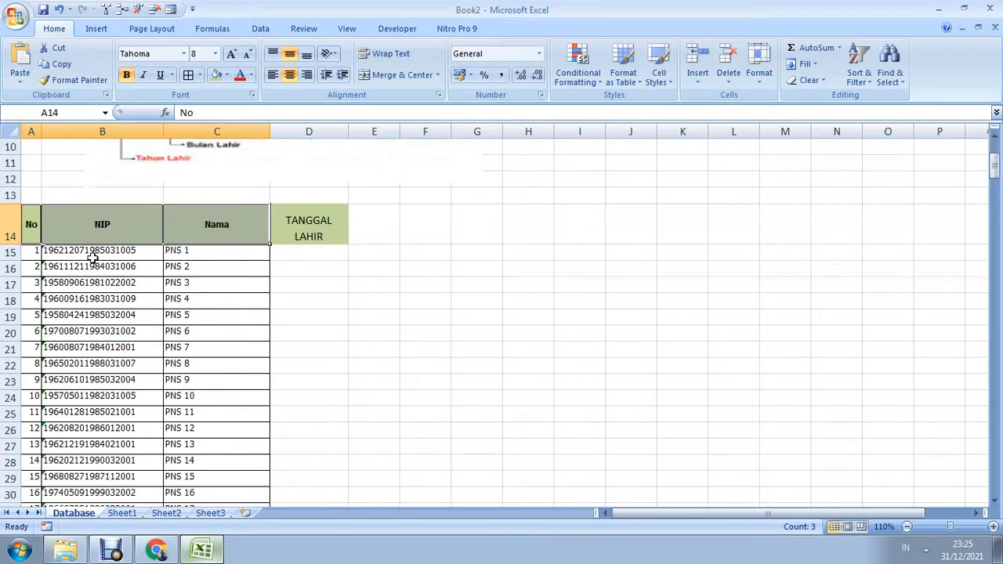
scroll(97, 267, "down", 1)
scroll(98, 272, "down", 20)
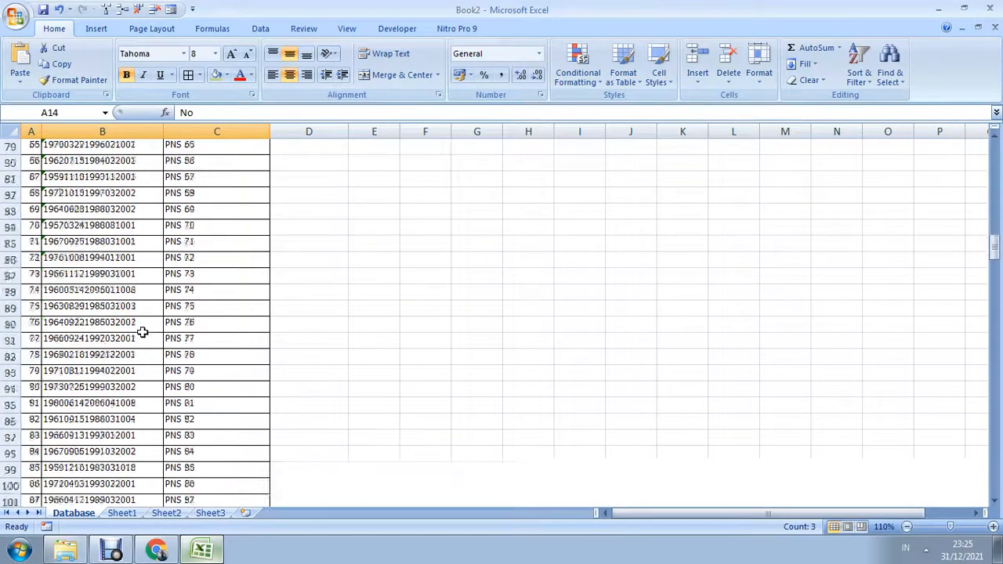
scroll(143, 333, "down", 20)
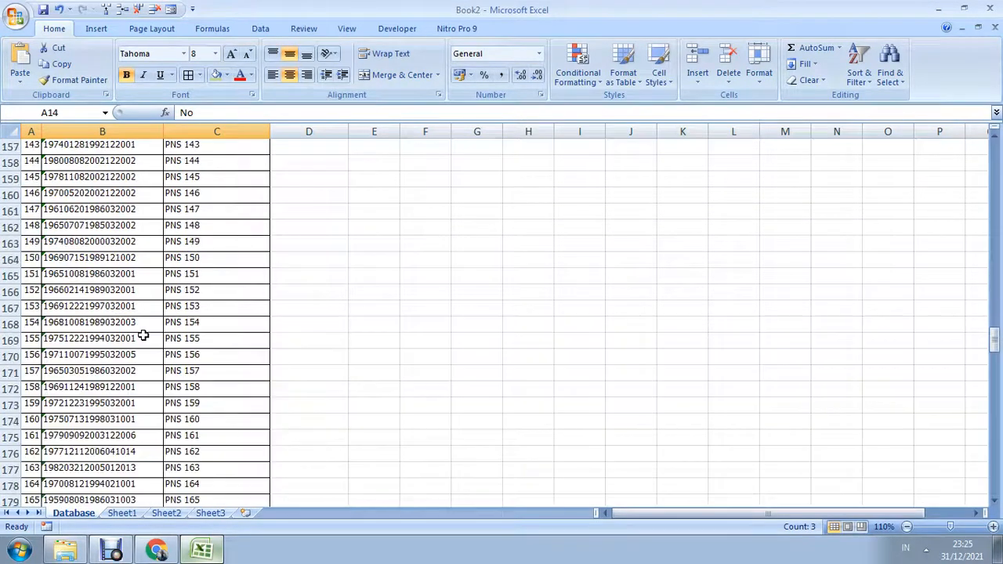
scroll(142, 338, "down", 20)
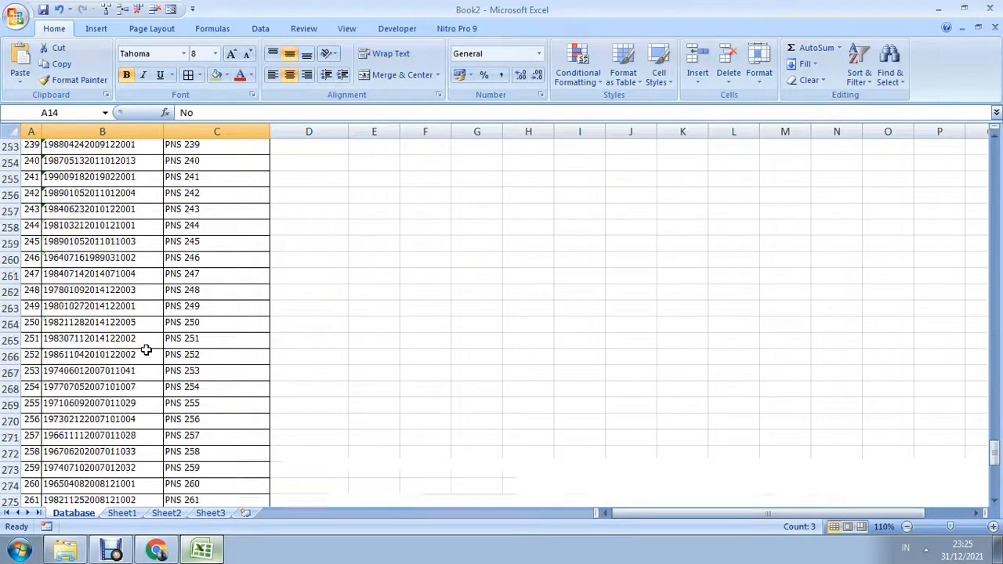
left_click(971, 455)
left_click_drag(994, 452, 996, 155)
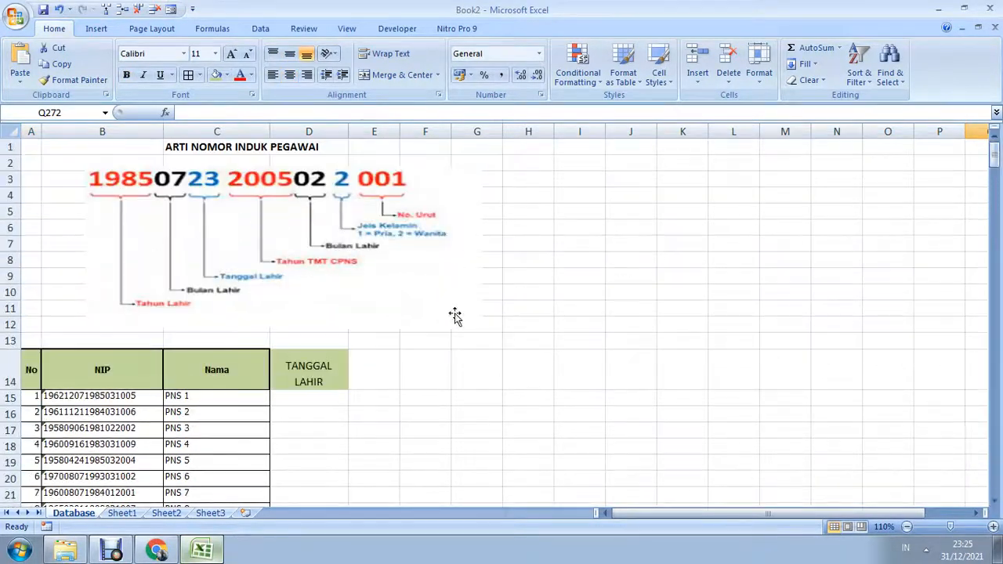
Apply cell borders to the TANGGAL LAHIR heading in D14.
left_click(321, 374)
left_click(189, 76)
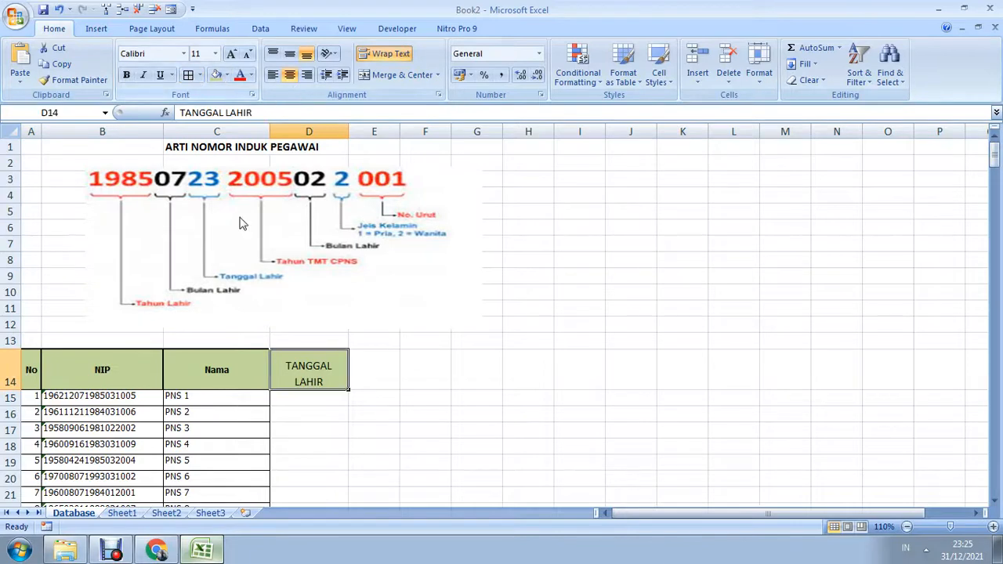
left_click(291, 409)
Enter the first employee's date of birth by hand in D15, reading it from the NIP.
left_click(297, 396)
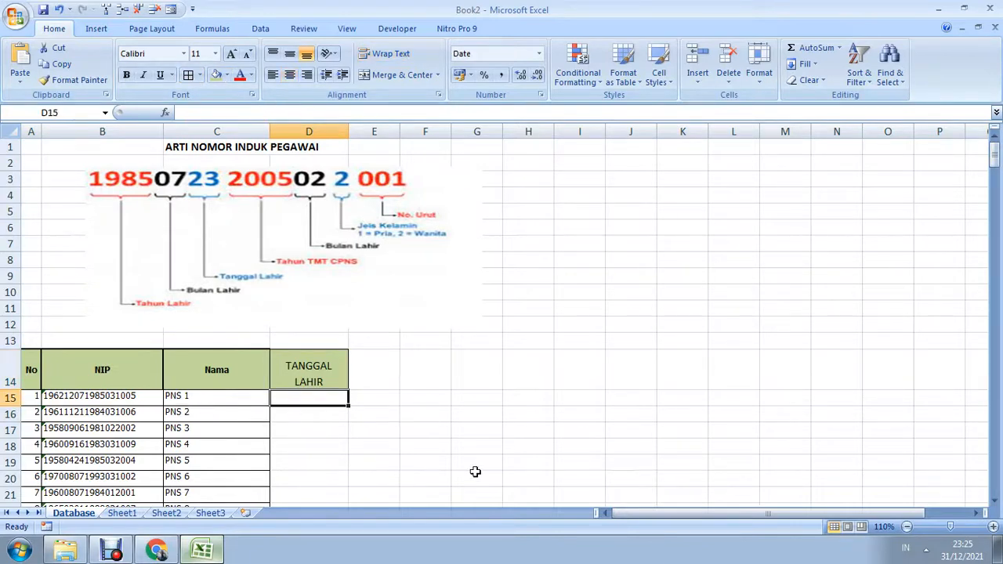
scroll(371, 455, "down", 1)
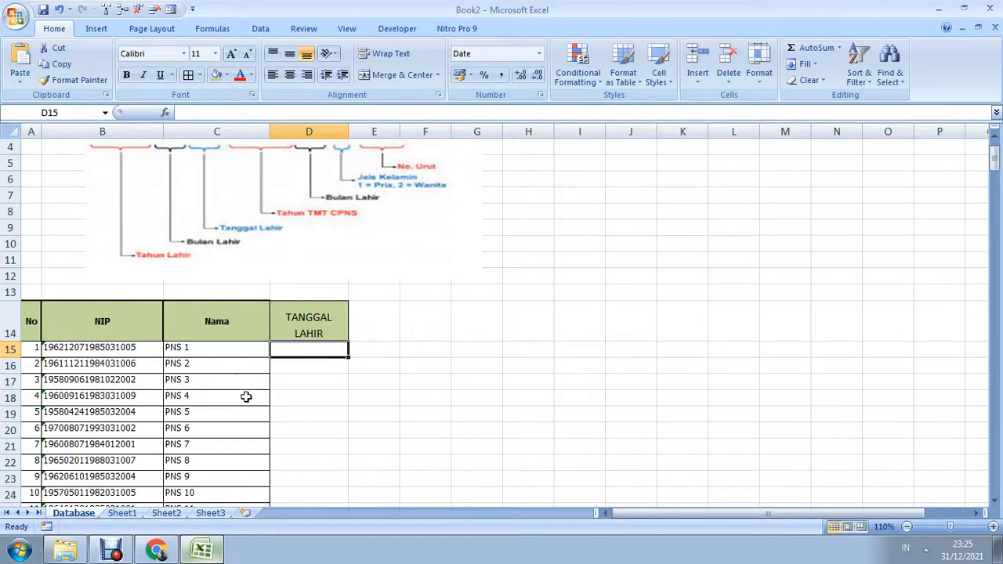
type("07")
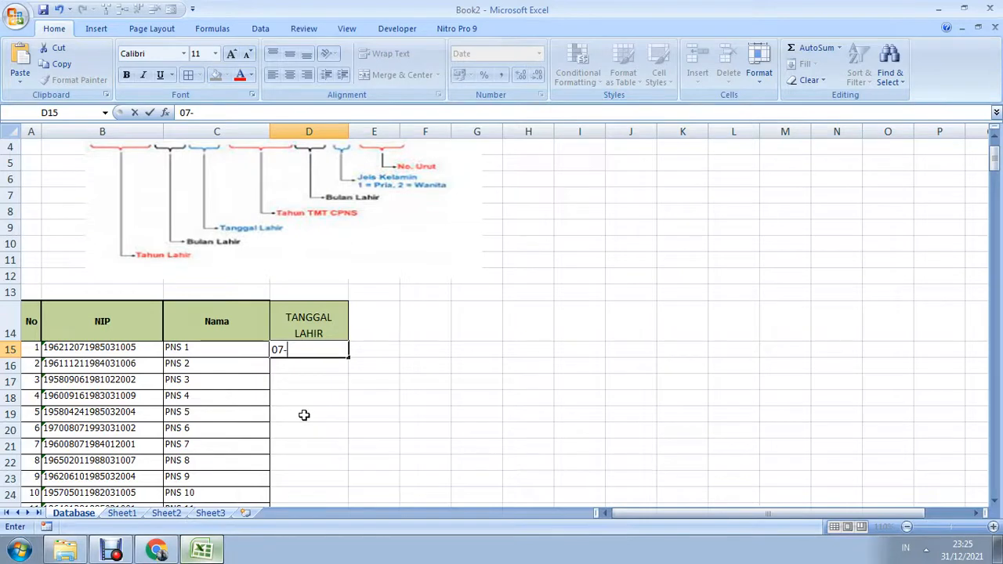
type("-12-1962")
key("Return")
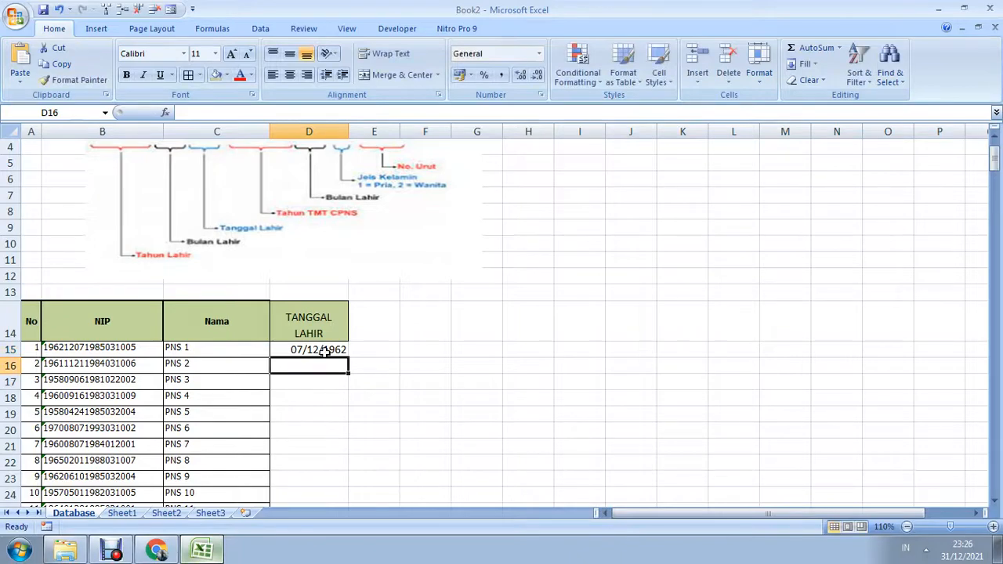
Apply uniform cell borders to the whole header row A14:D14.
scroll(322, 362, "down", 20)
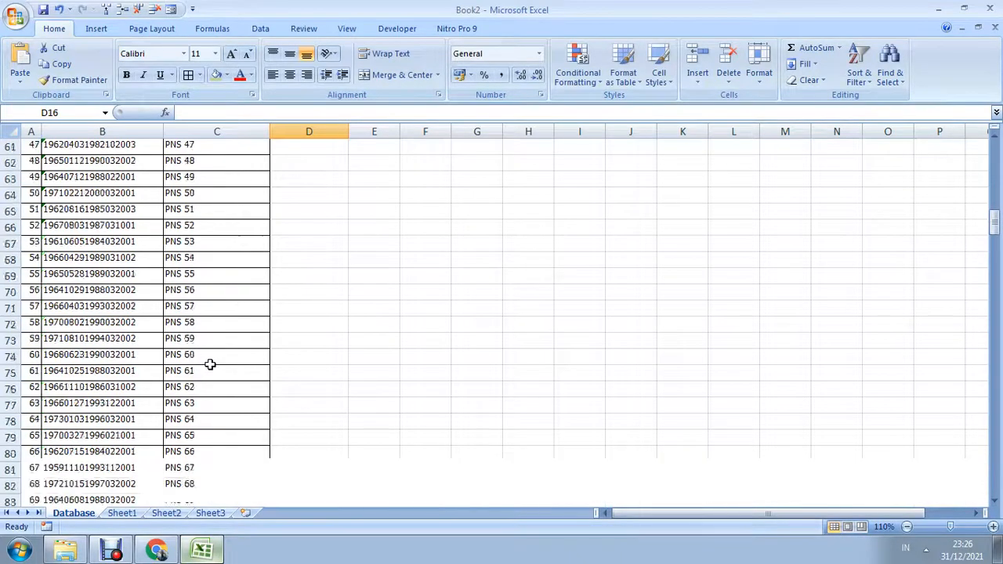
scroll(210, 367, "down", 20)
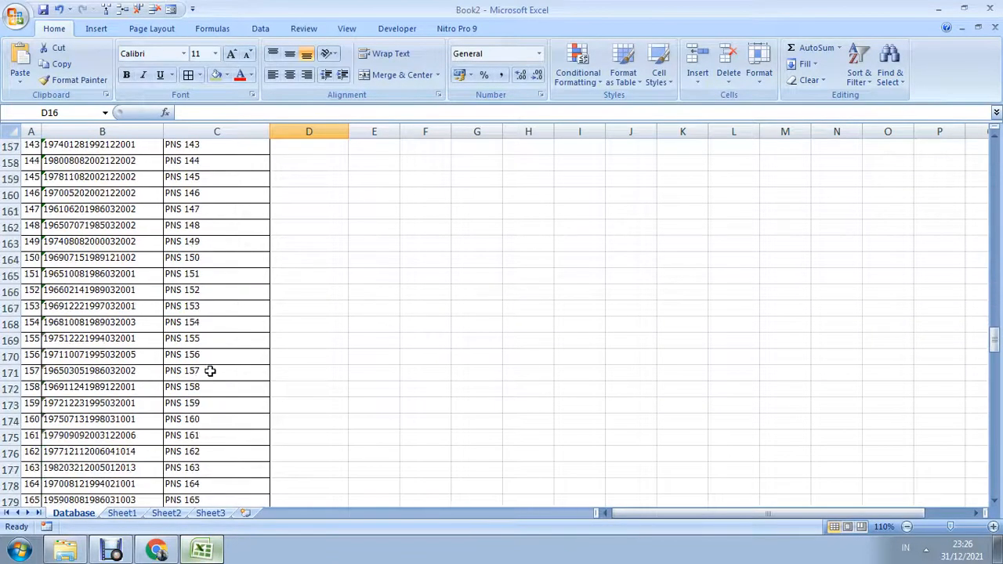
left_click_drag(994, 380, 996, 160)
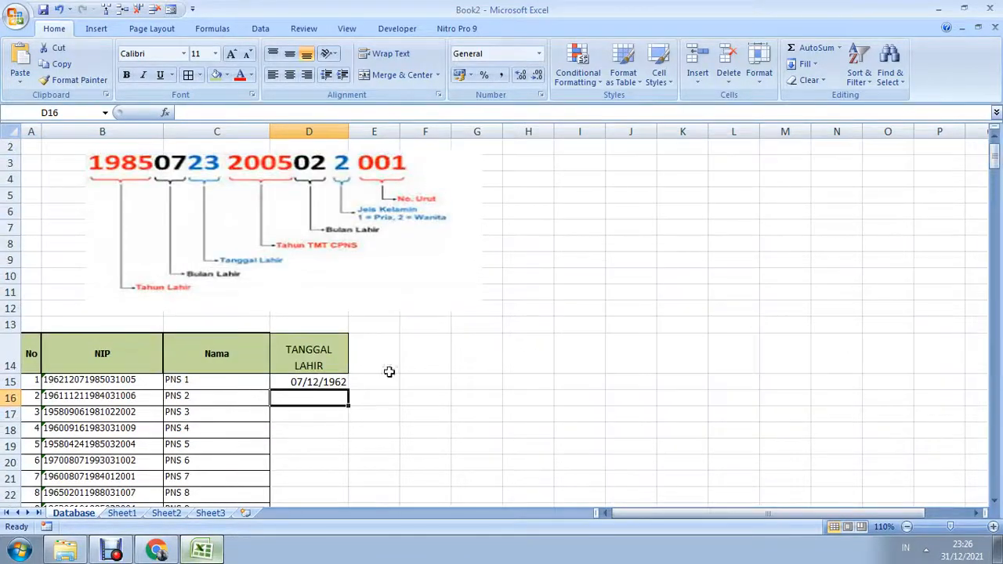
left_click(313, 379)
left_click(319, 345)
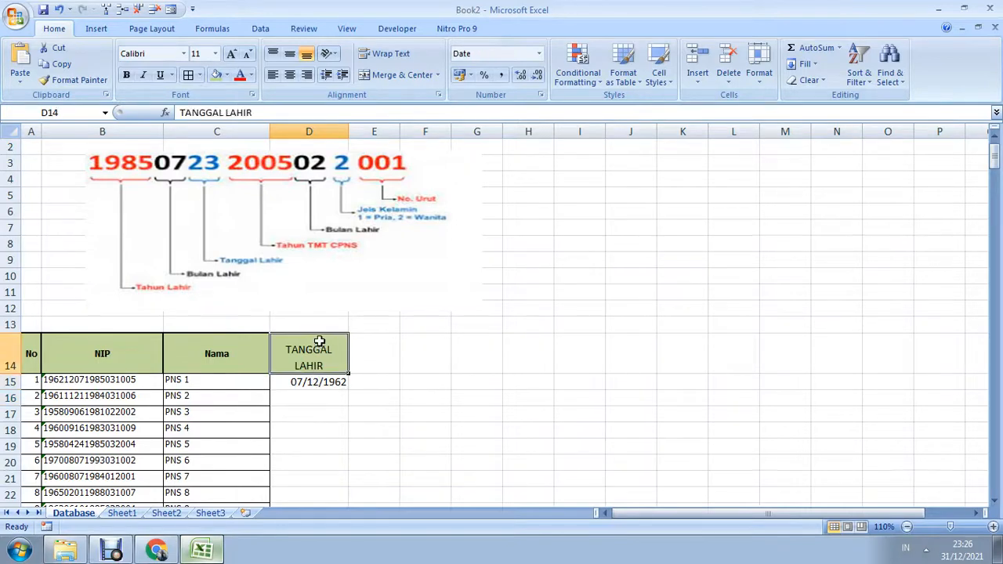
left_click_drag(34, 347, 280, 347)
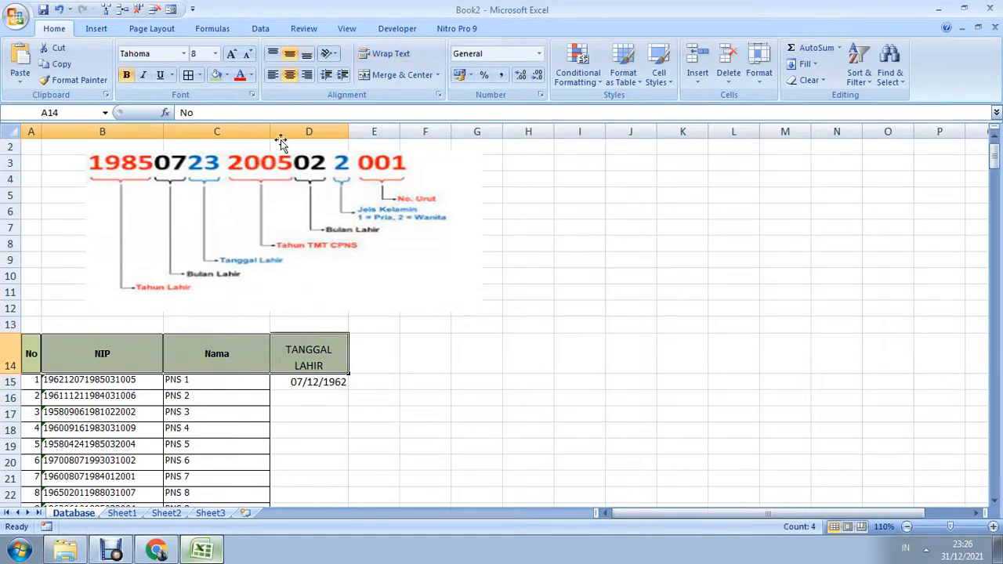
left_click(186, 76)
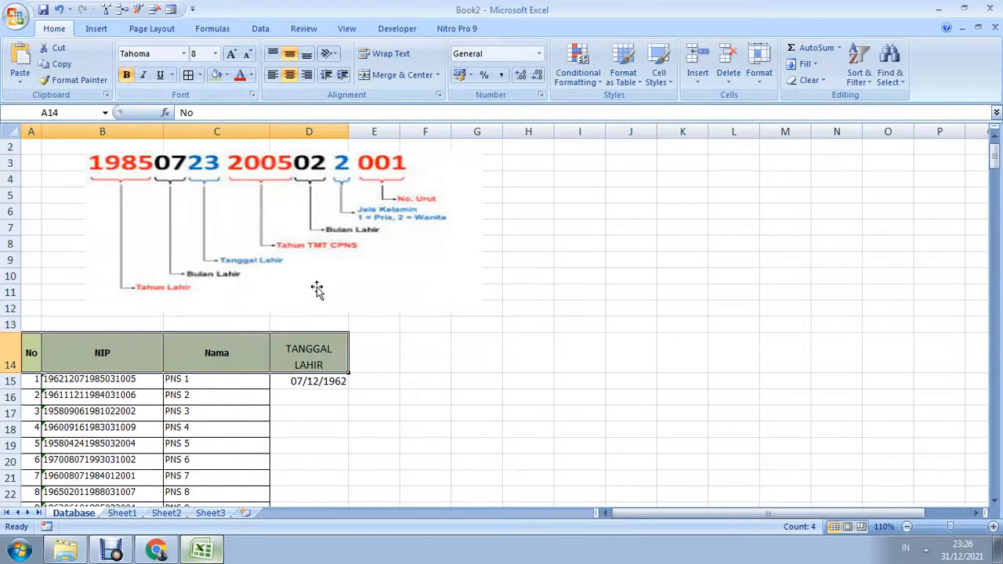
Clear the manually entered date of birth from D15.
left_click(141, 381)
left_click(314, 384)
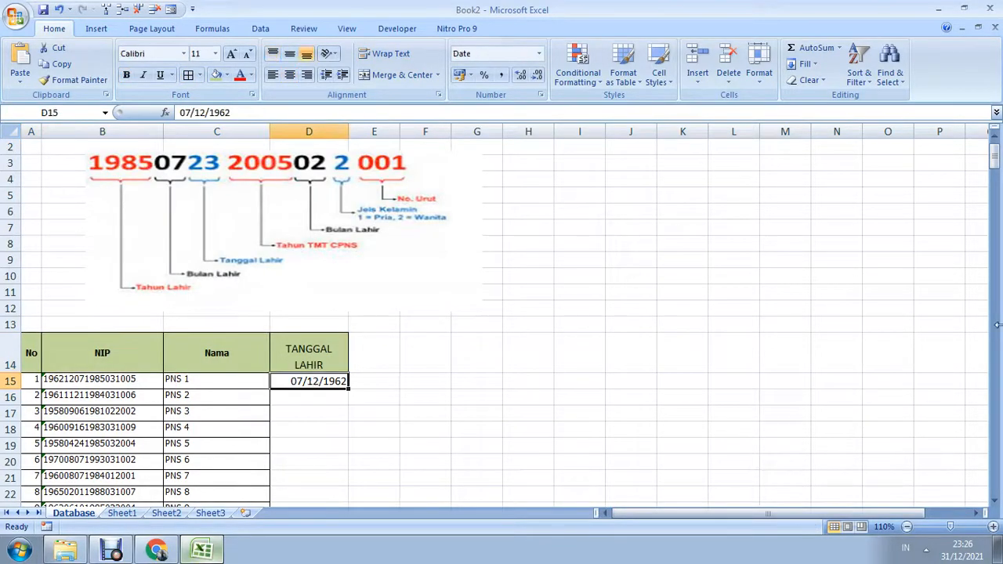
key("Delete")
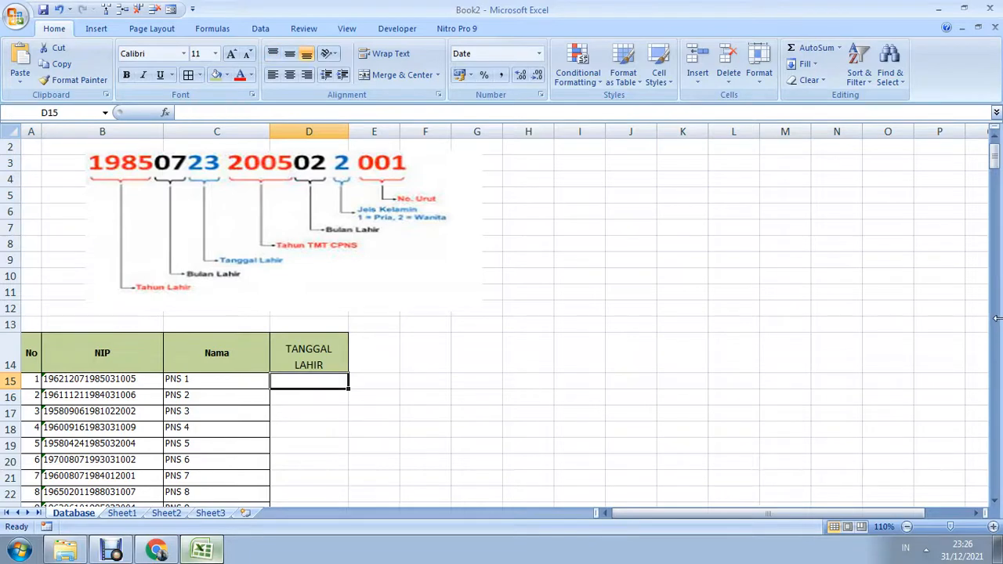
Insert a MID function in D15 that extracts 2 characters from B15, starting at character 7.
type("=")
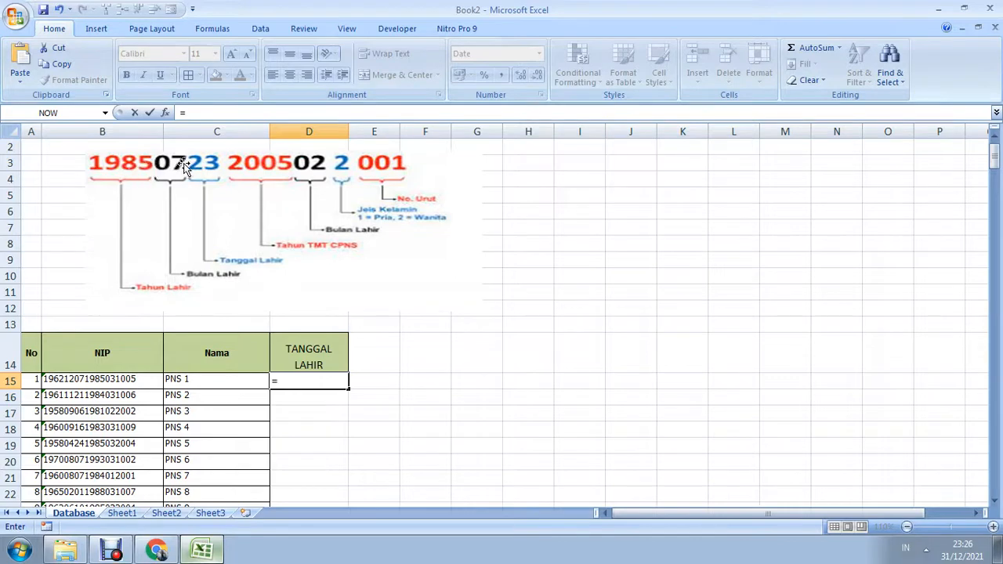
left_click(105, 112)
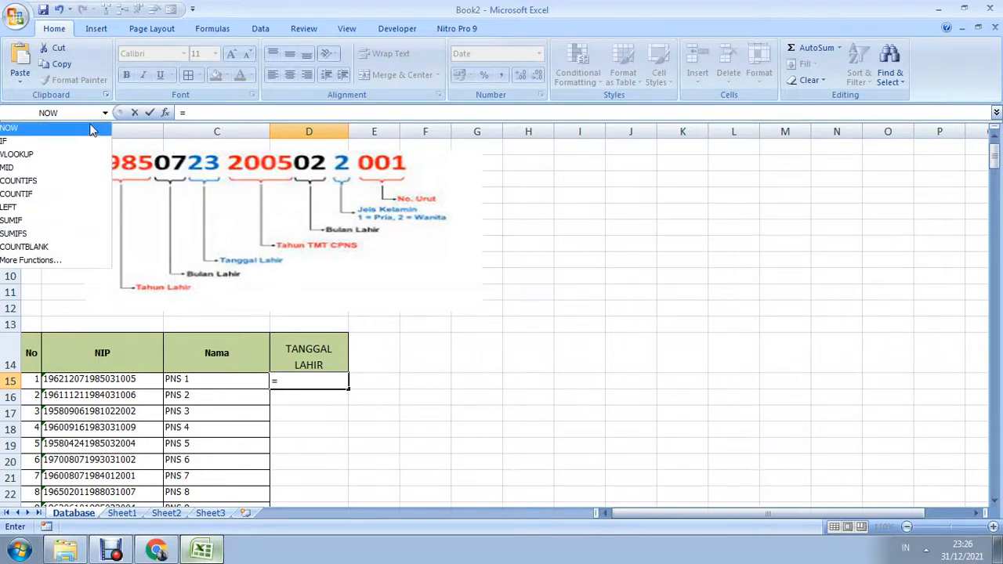
left_click(62, 170)
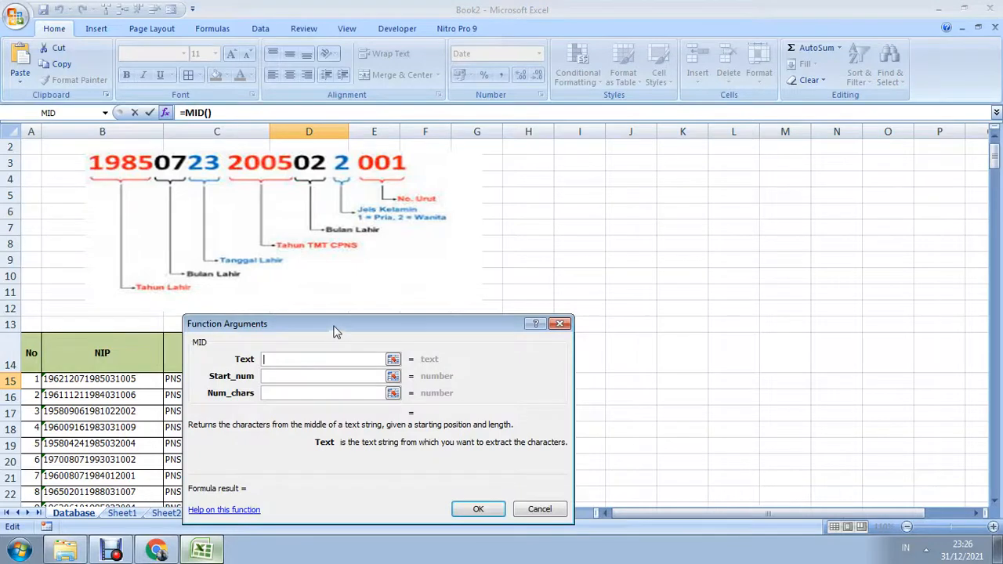
left_click_drag(335, 327, 598, 216)
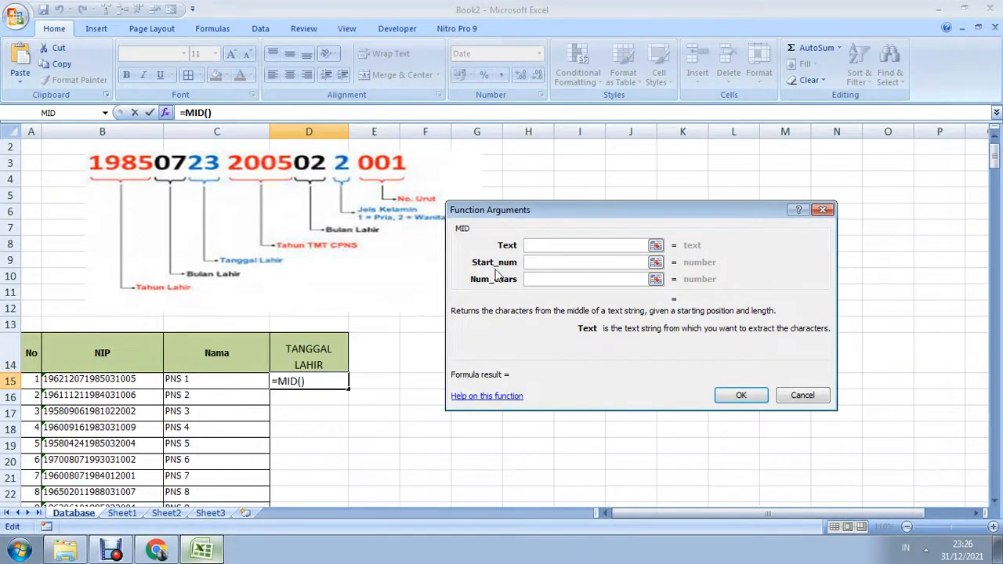
left_click(113, 382)
left_click(539, 267)
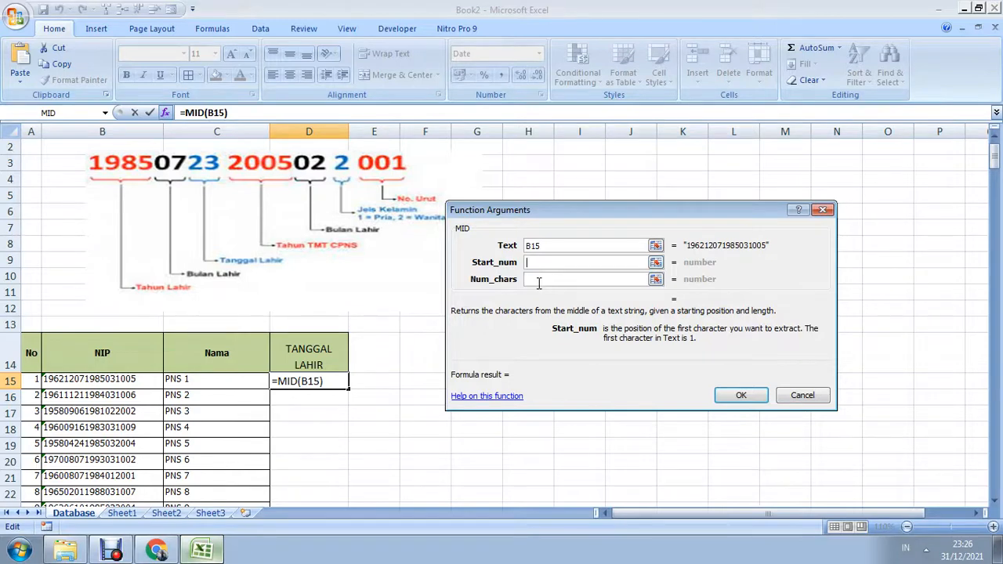
type("7")
left_click(538, 280)
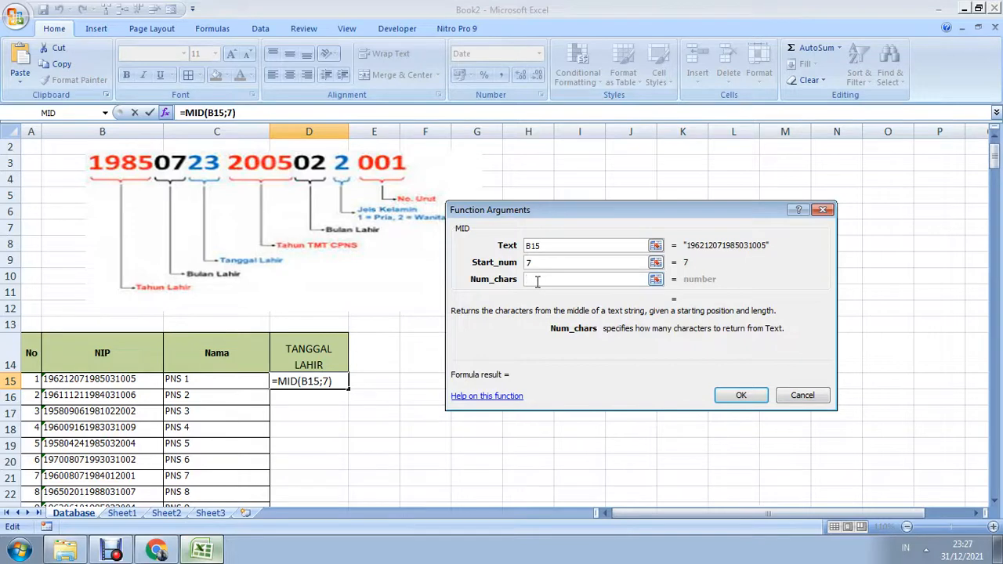
type("2")
left_click(741, 396)
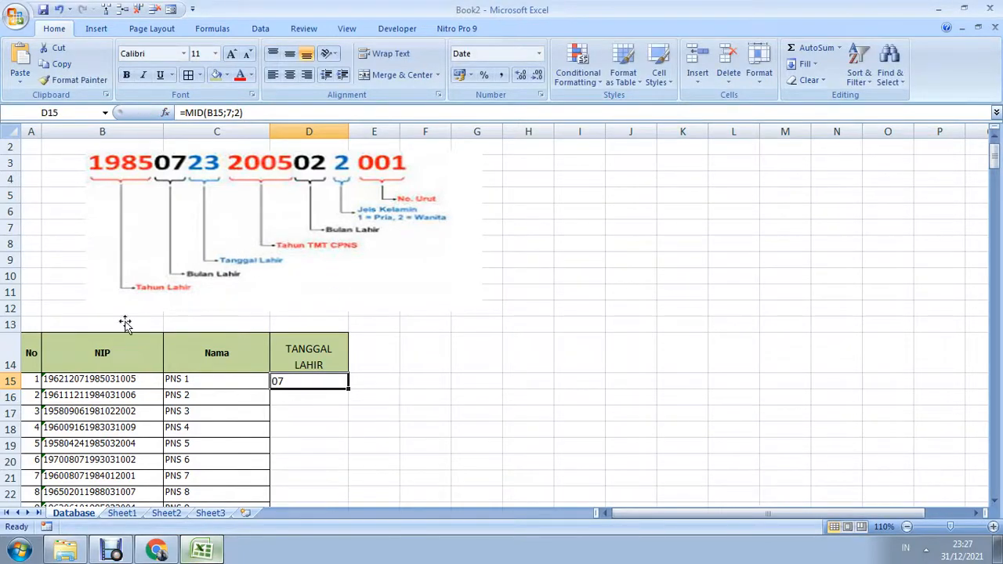
left_click(76, 381)
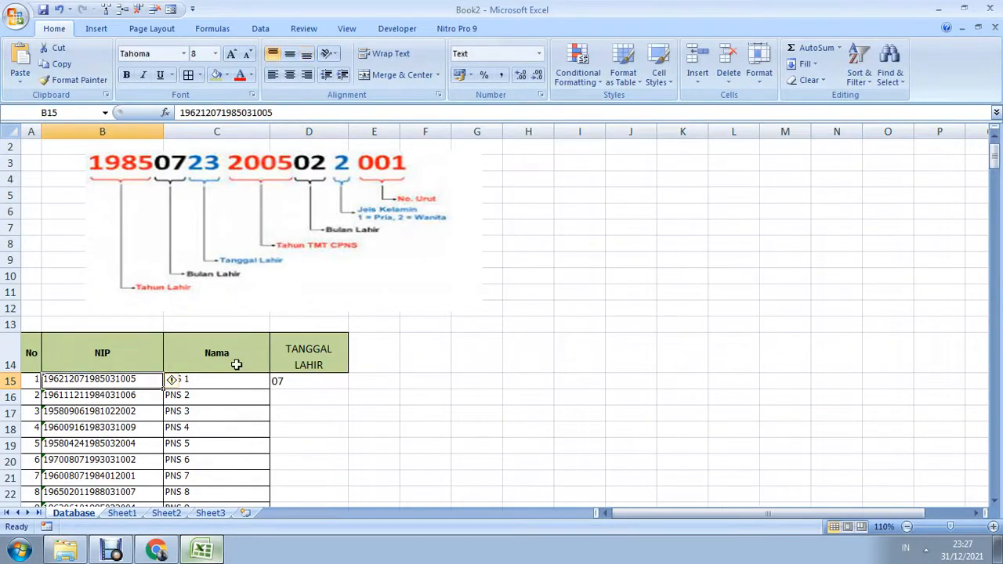
left_click(315, 380)
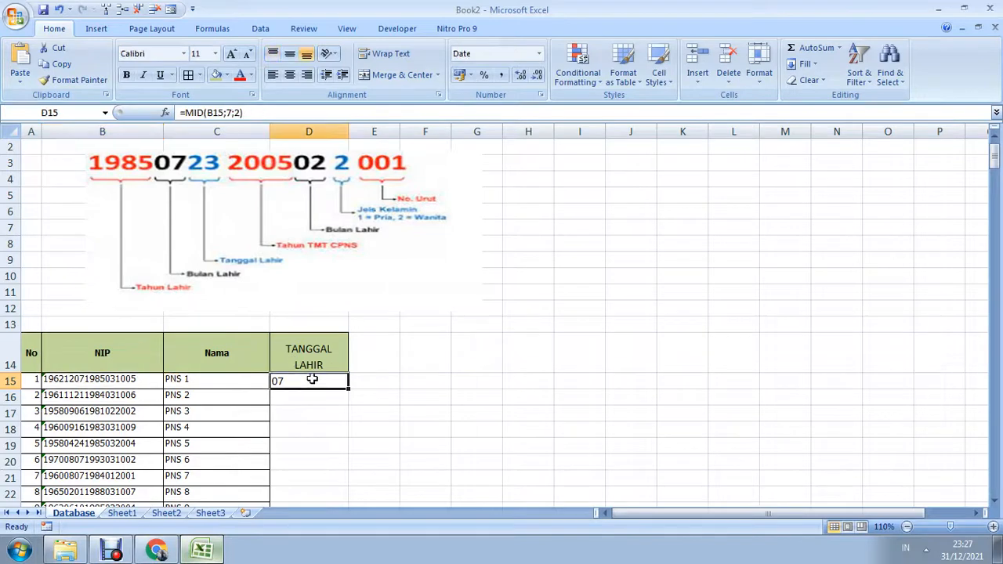
Try to append a second MID after a semicolon in the D15 formula, taking 2 characters from B15 starting at character 5.
left_click(245, 113)
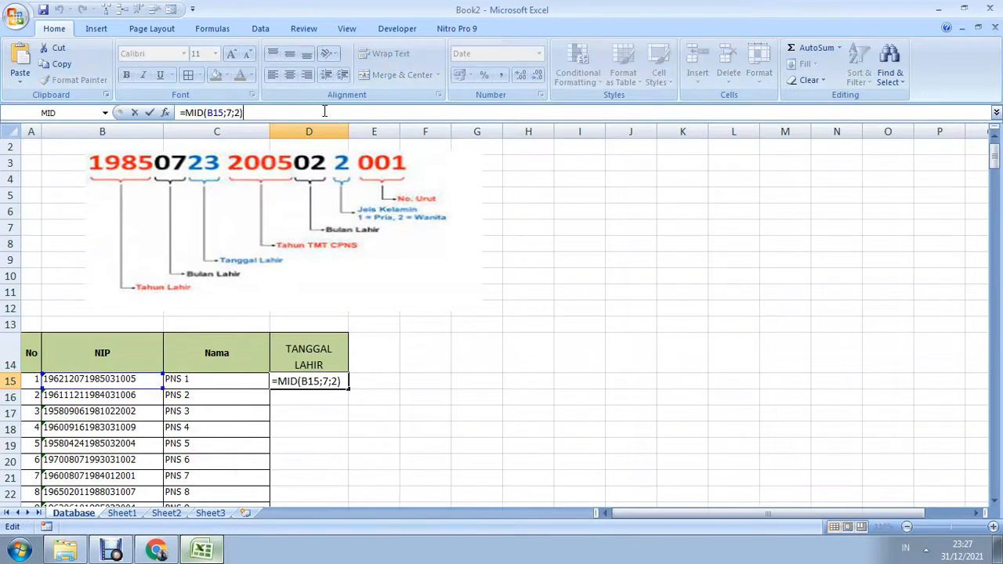
left_click(457, 347)
left_click(316, 384)
left_click(280, 113)
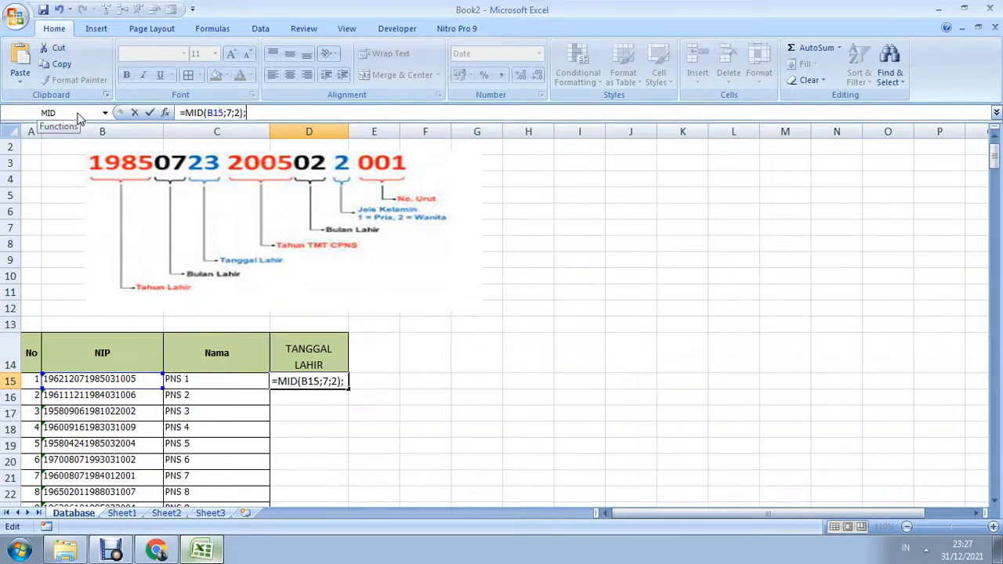
left_click(82, 113)
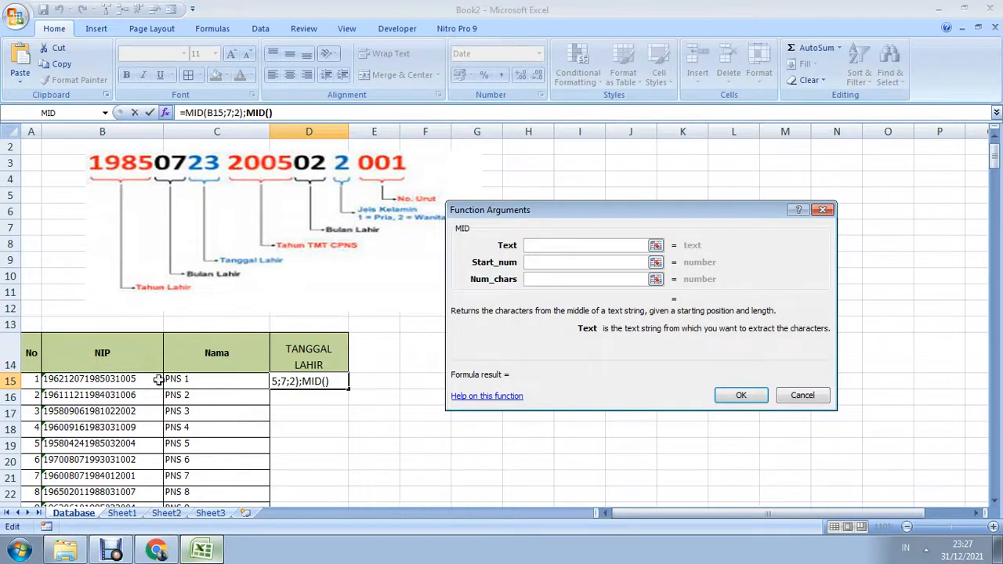
left_click(114, 381)
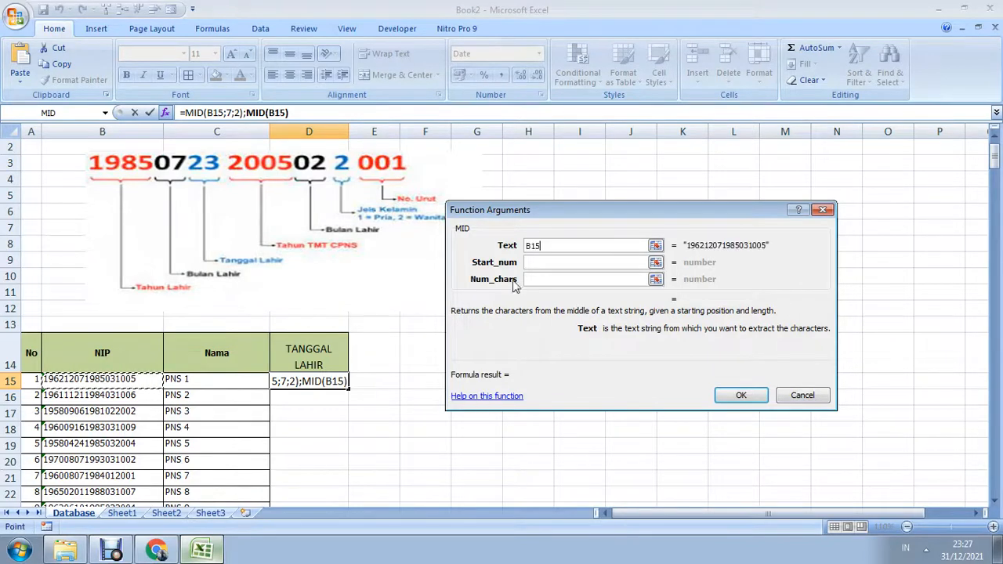
left_click(539, 264)
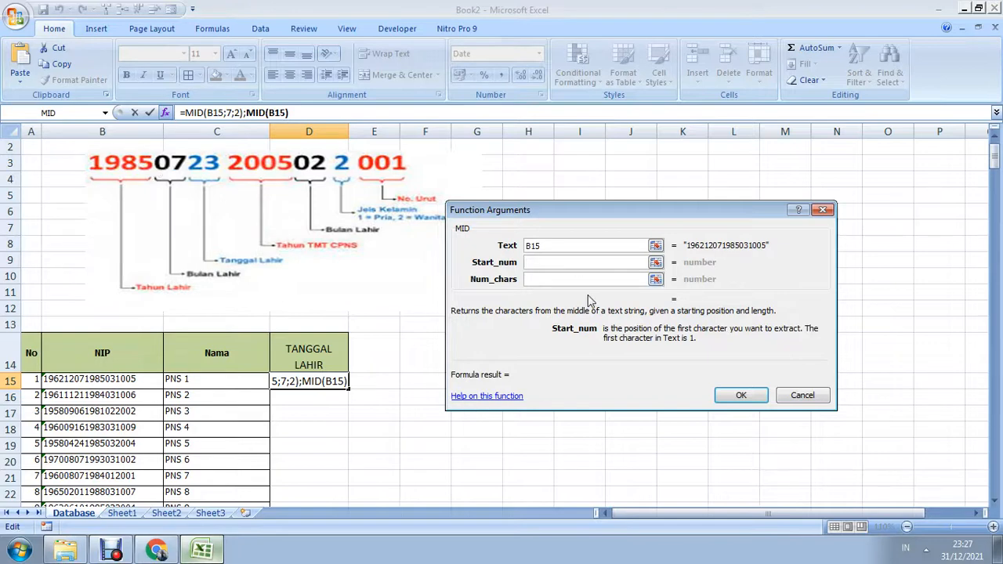
type("5")
left_click(553, 281)
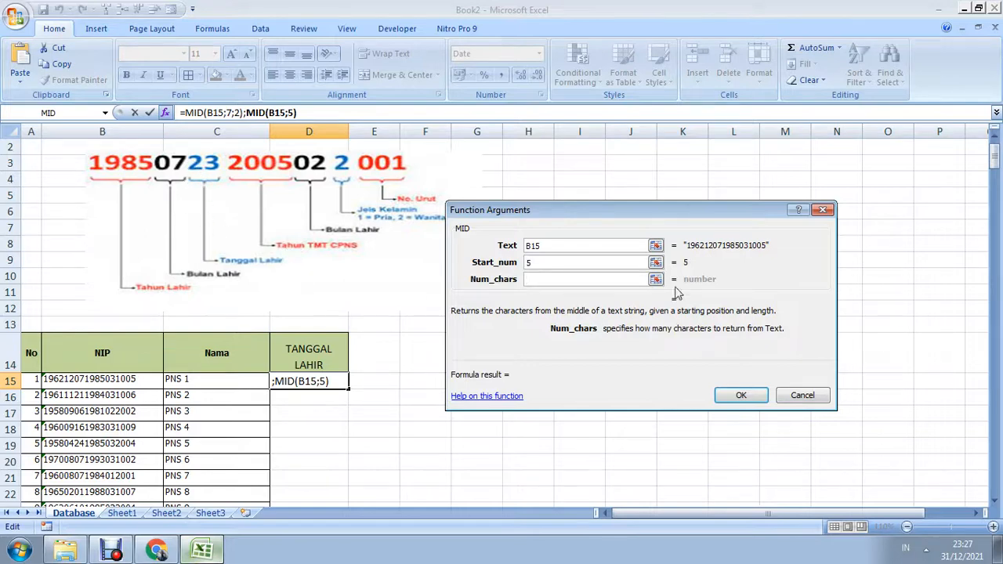
type("2")
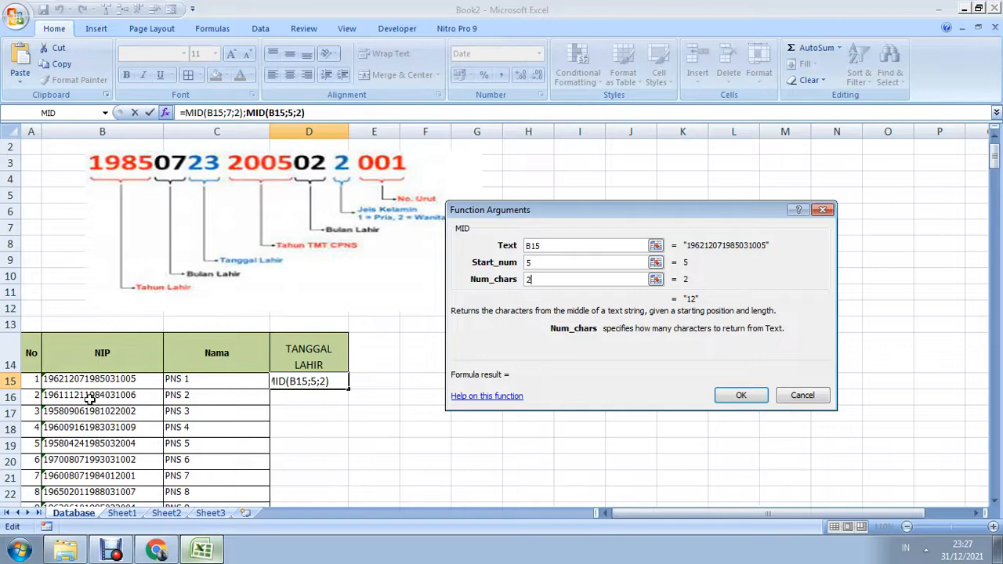
left_click(737, 396)
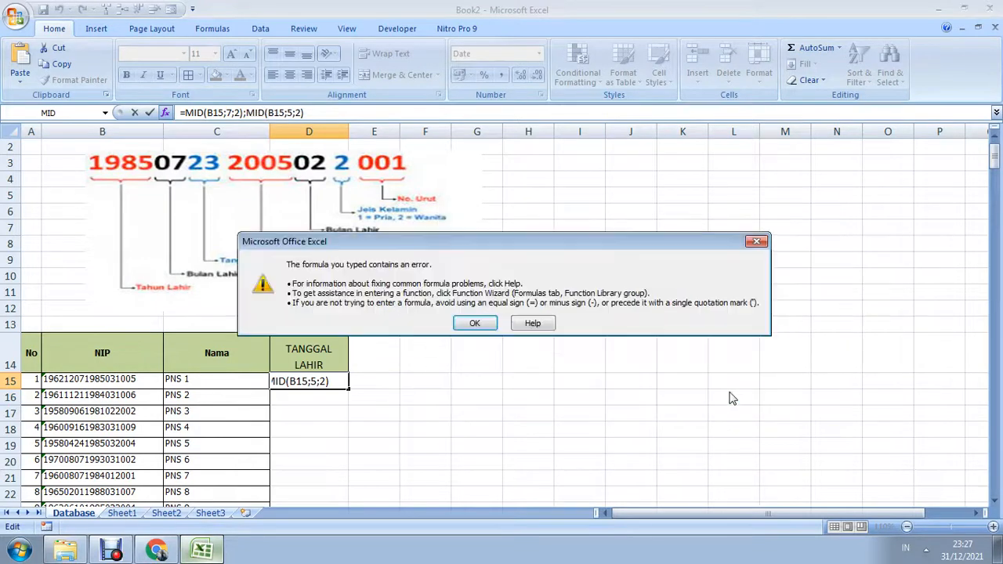
left_click(478, 325)
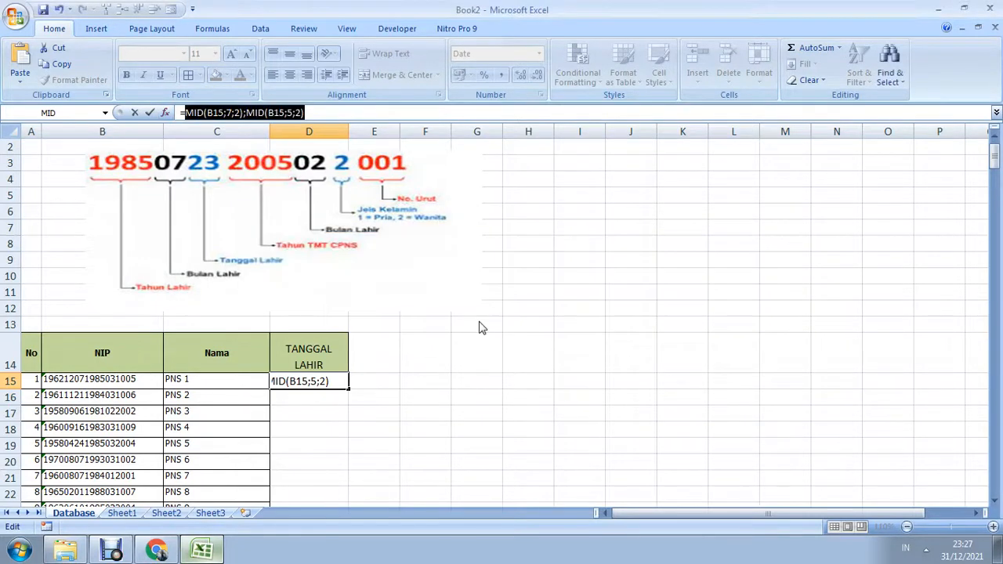
Remove the semicolon between the two MID functions in D15, and discard the pending formula edit.
left_click(257, 113)
left_click(248, 113)
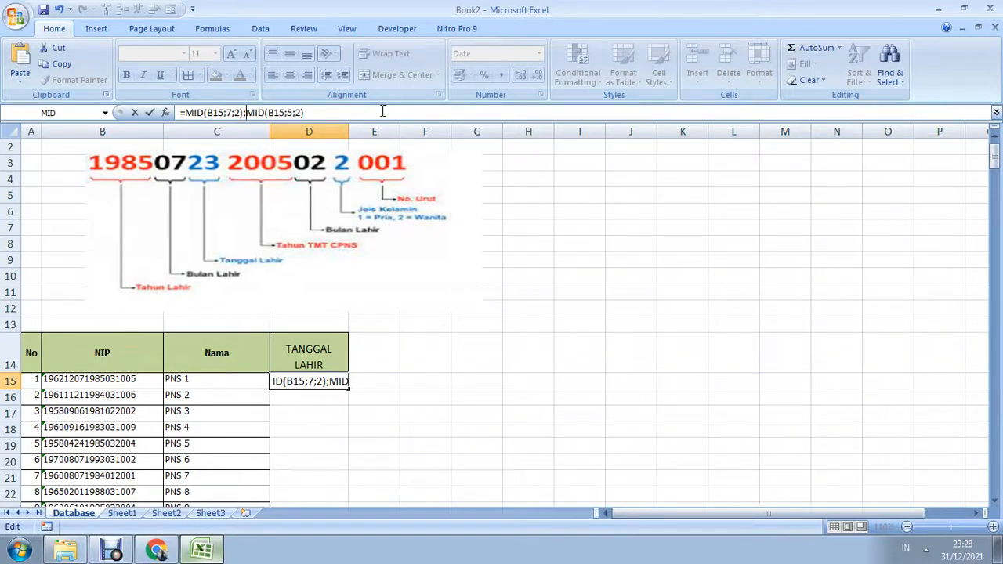
key("BackSpace")
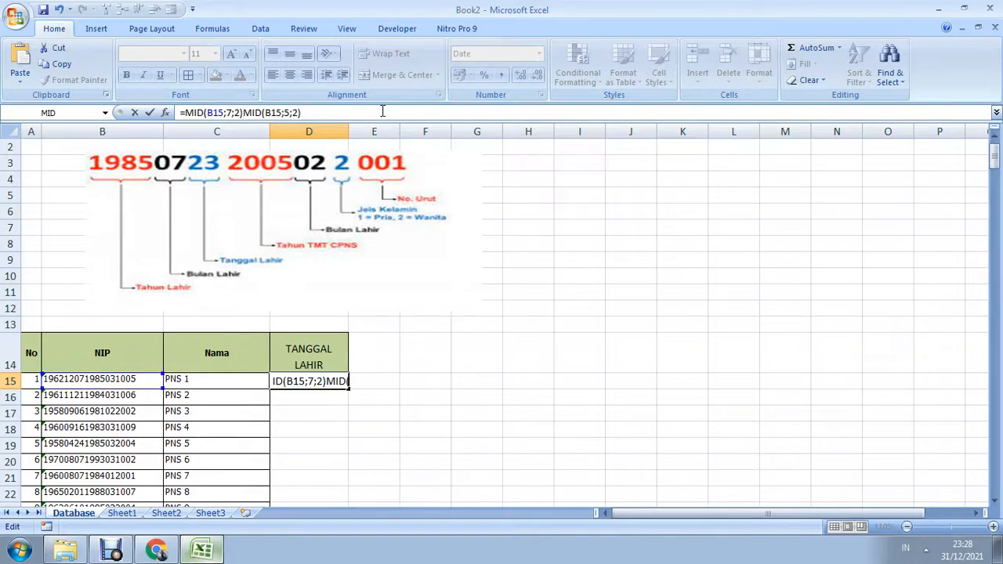
key("Escape")
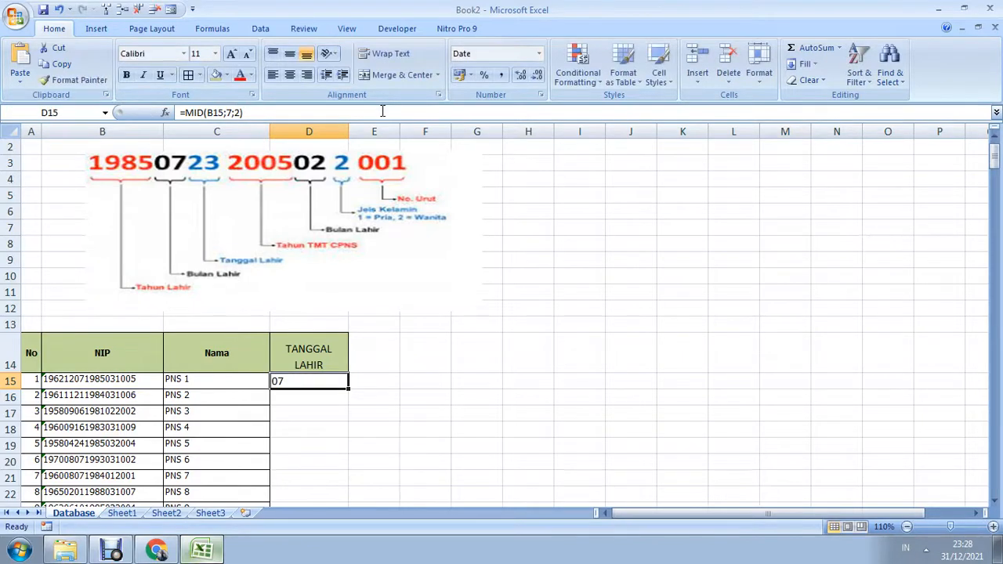
Extend the D15 formula with an empty text string between ampersands, &""&, after the MID function.
key("F2")
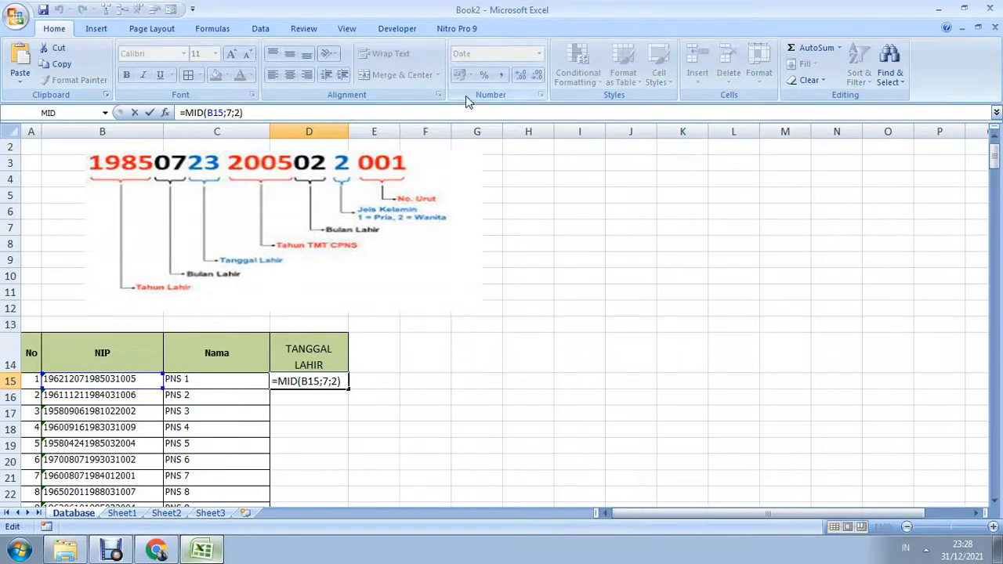
type("&")
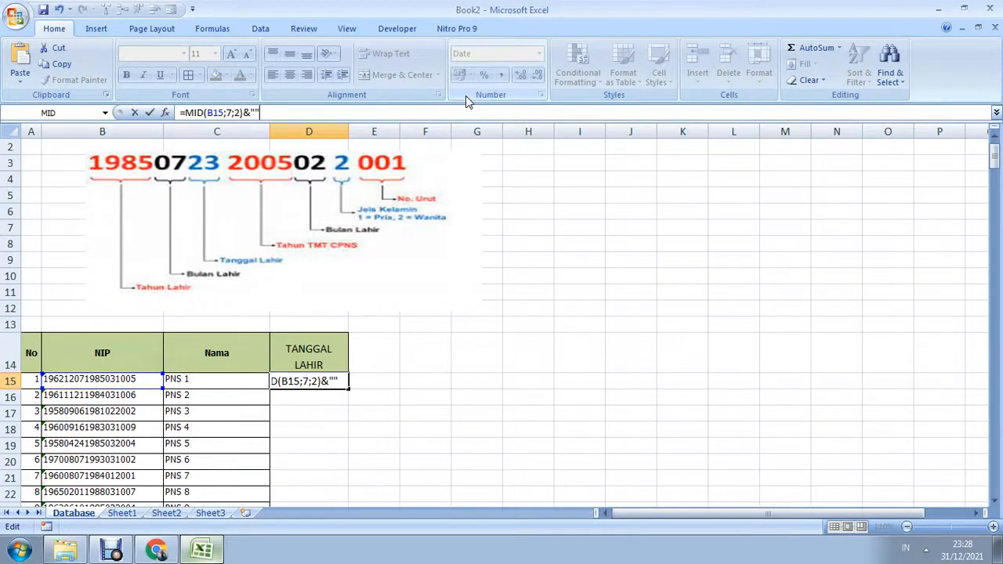
type("\"\"%")
key("BackSpace")
type("&")
Append a MID function to the D15 formula that extracts 2 characters from B15, starting at character 5.
left_click(71, 115)
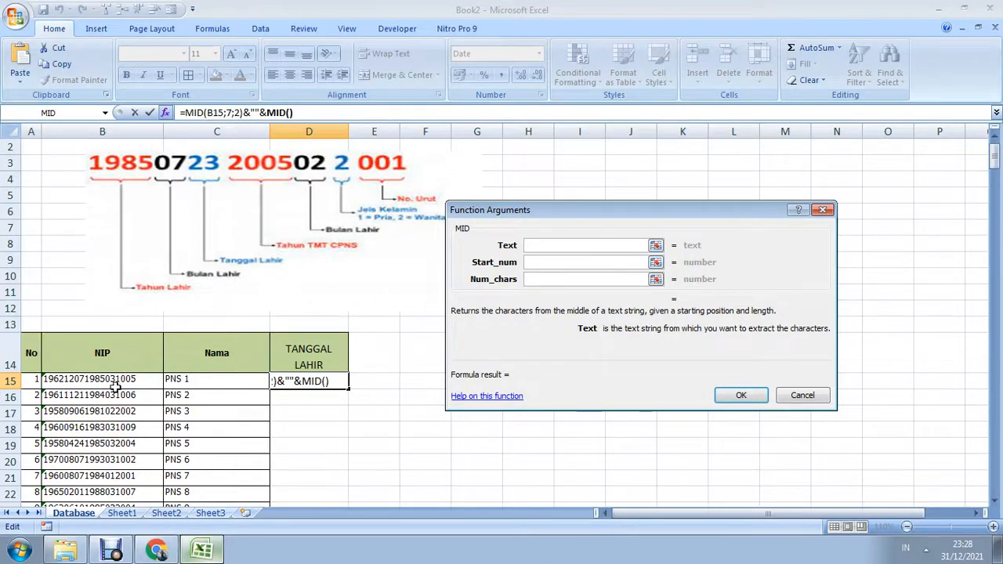
left_click(117, 380)
left_click(533, 262)
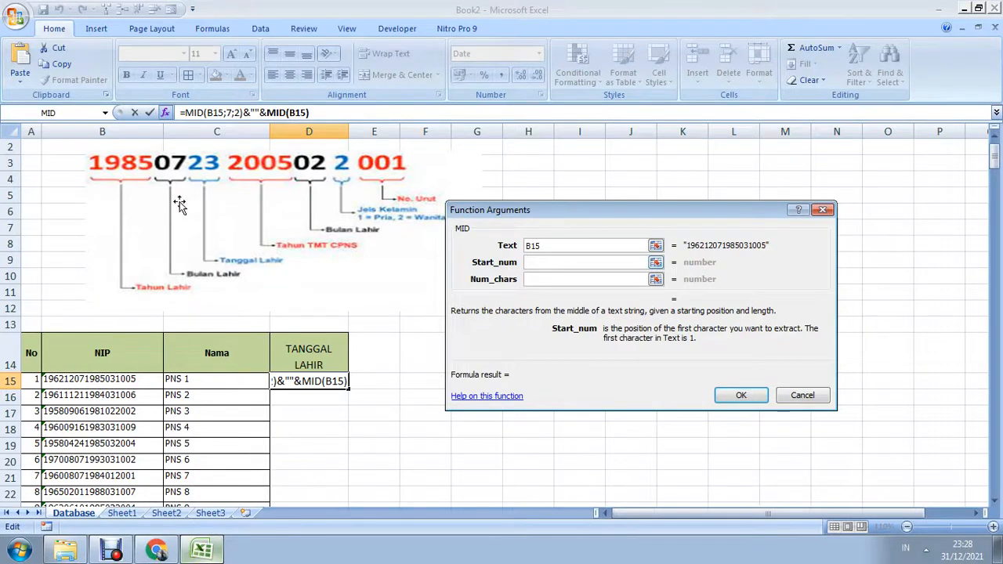
type("5")
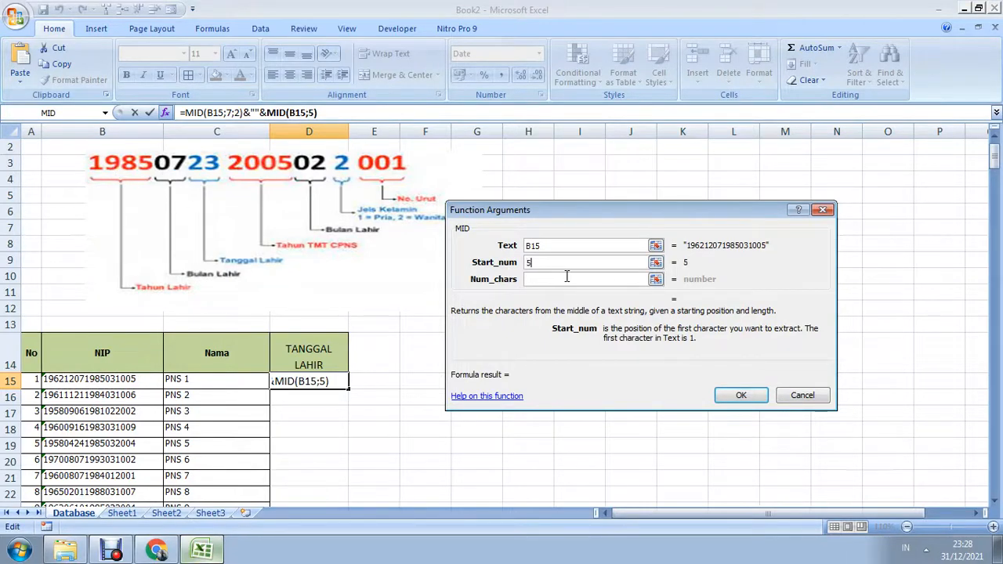
key("Tab")
type("2")
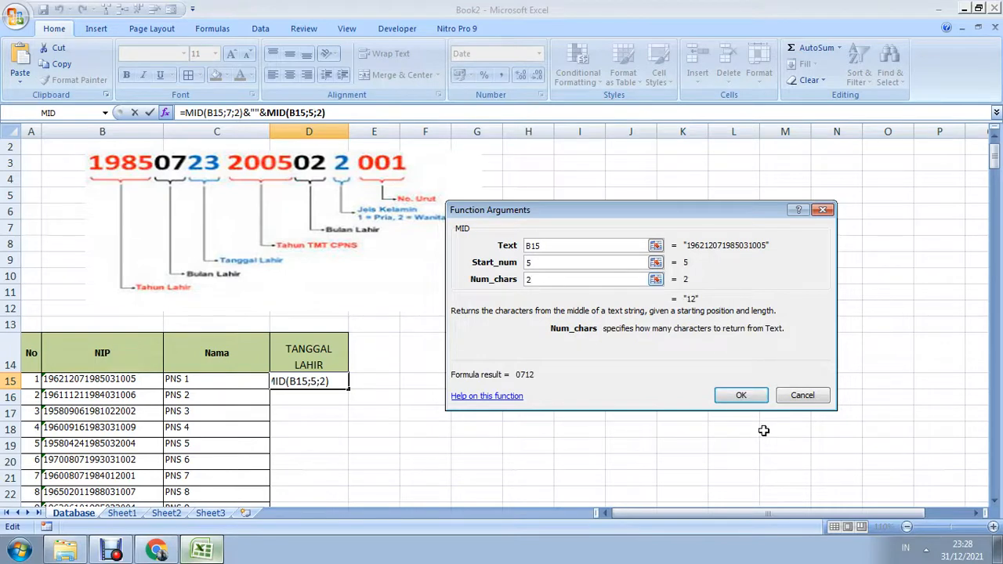
left_click(751, 398)
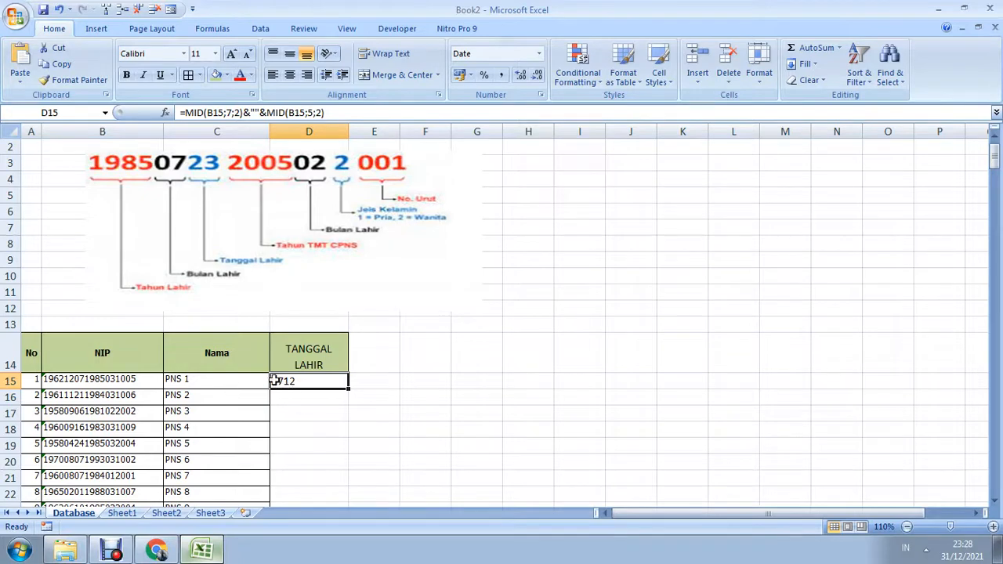
Insert a hyphen between the empty quotes in the D15 formula as the day-month separator.
left_click(256, 112)
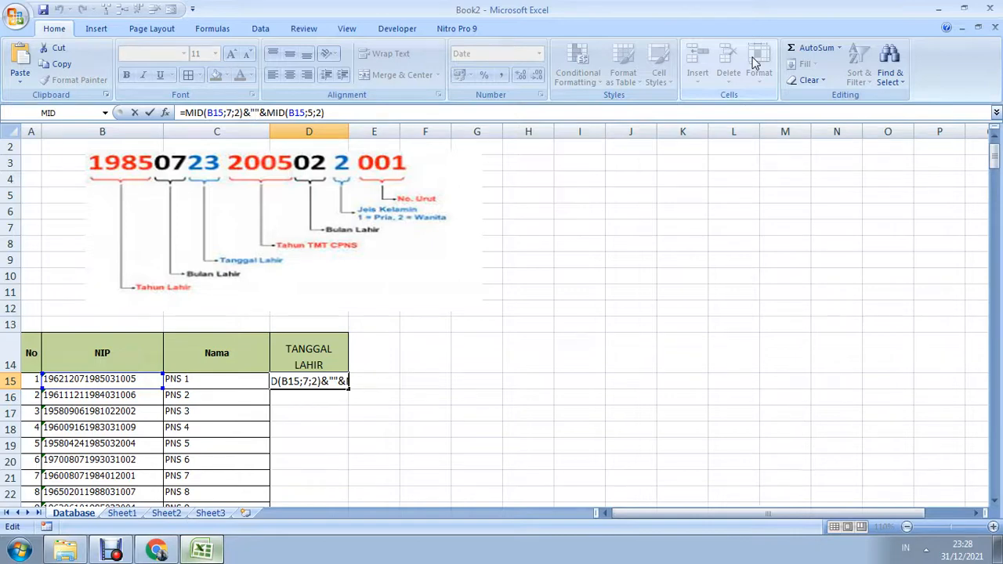
type("-")
key("Return")
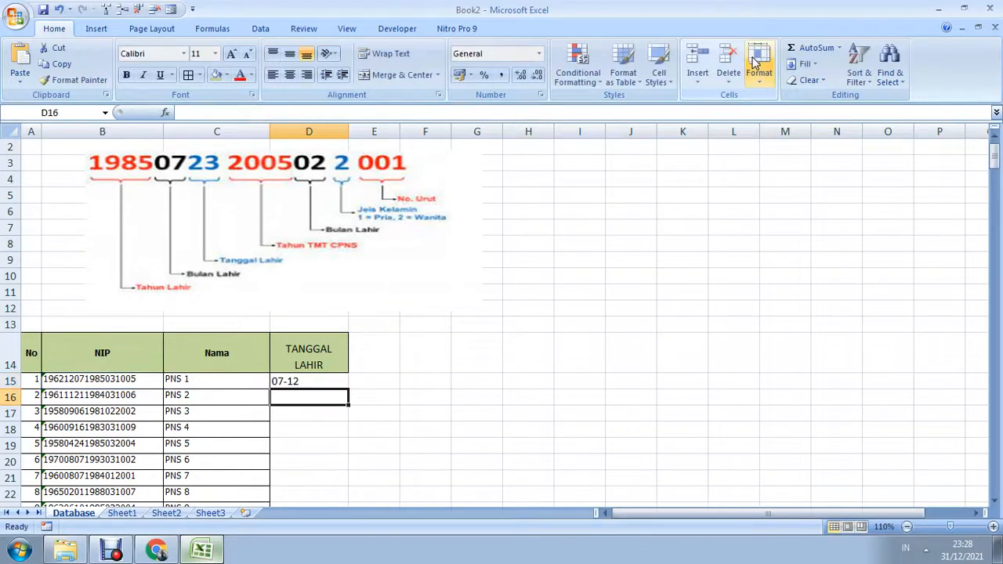
Set the separator between the two MID functions in the D15 formula to a slash.
left_click(292, 380)
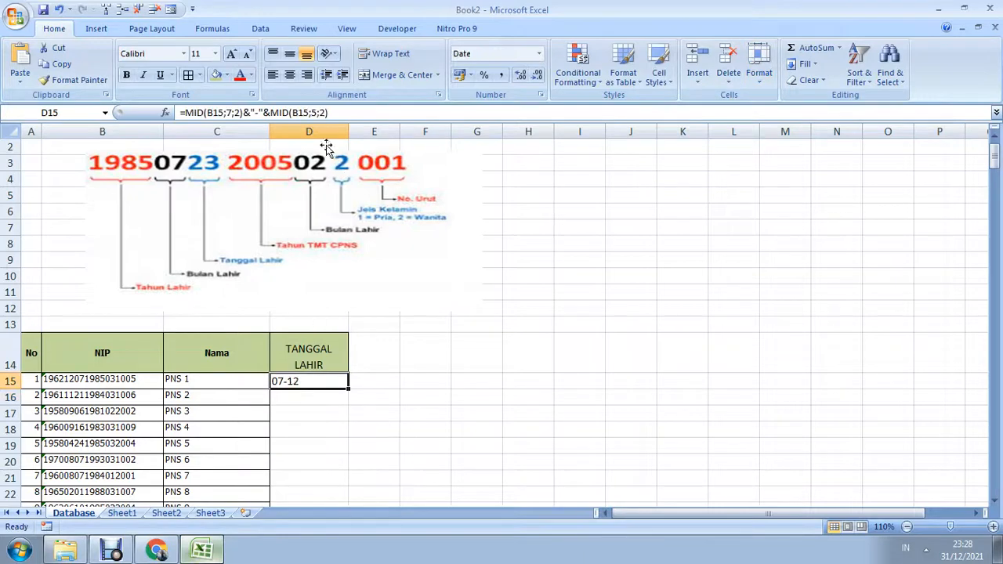
left_click(260, 112)
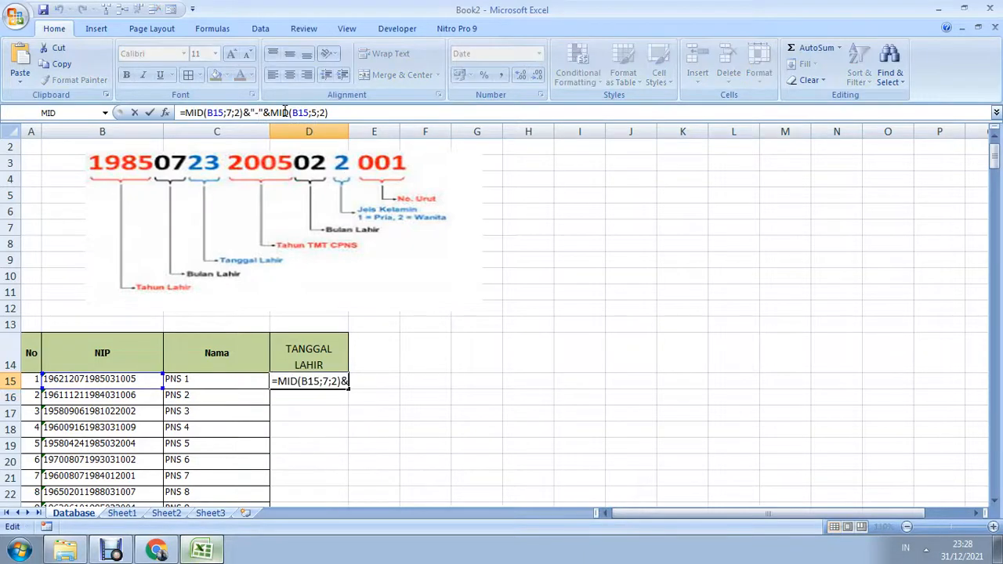
key("BackSpace")
type("/")
key("Return")
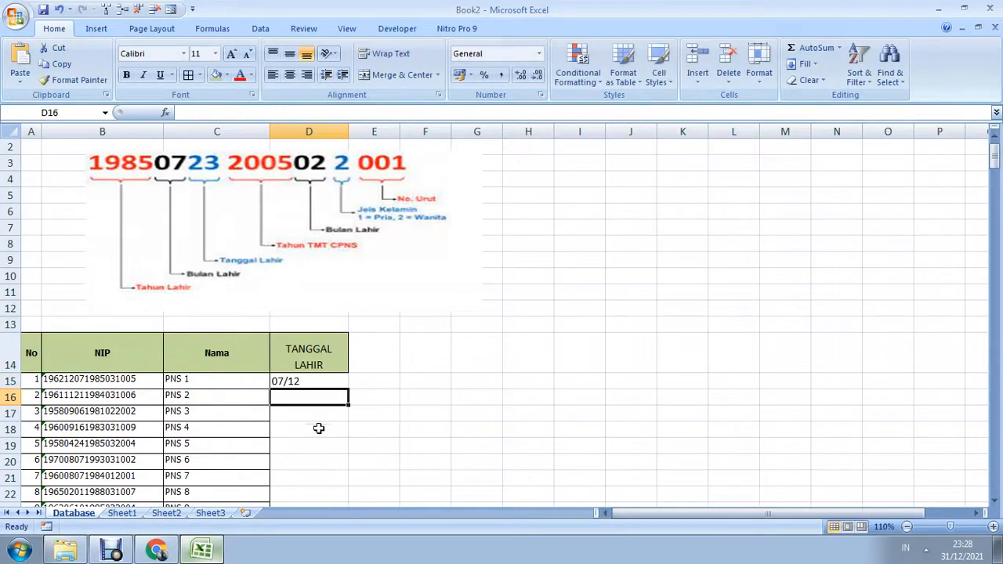
Copy the &"/"& separator within the D15 formula and add it at the end, after the second MID function.
left_click(304, 380)
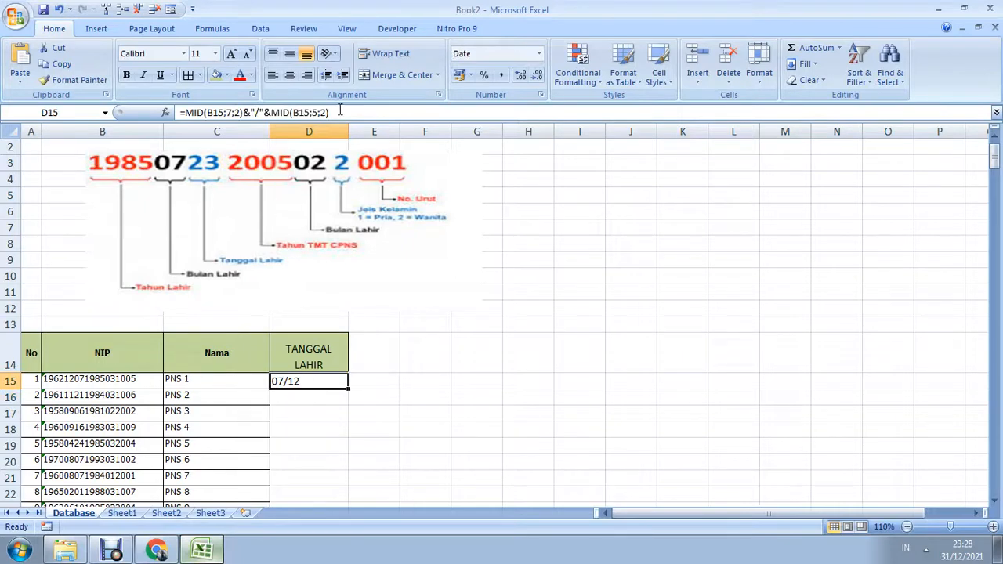
left_click_drag(245, 112, 270, 113)
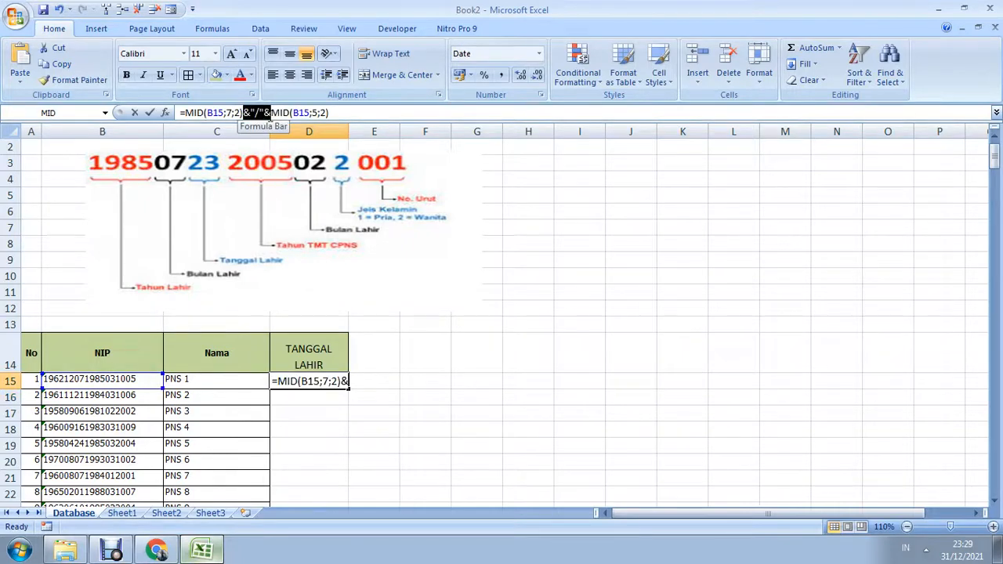
key("ctrl+c")
left_click(341, 113)
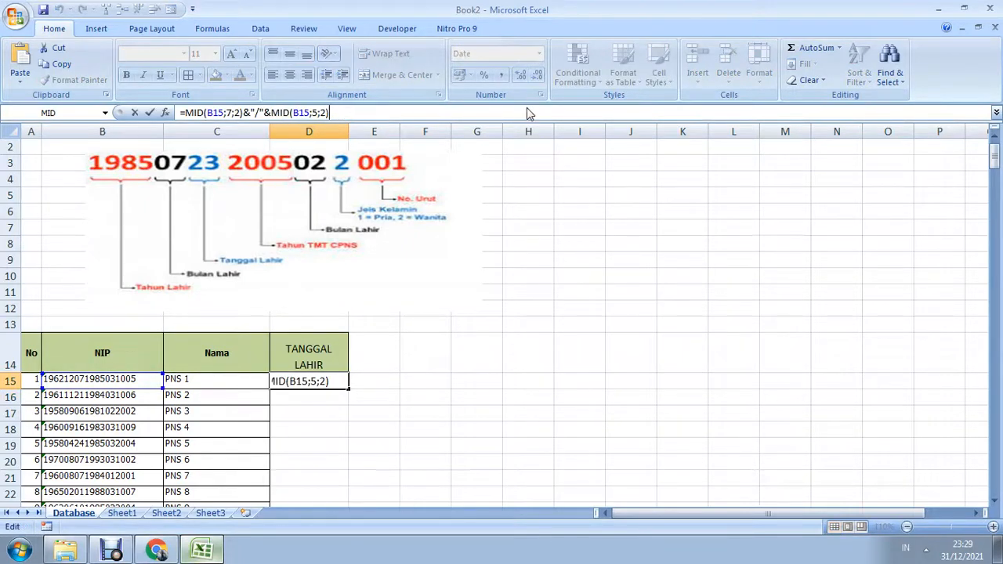
type("&\"/\"&")
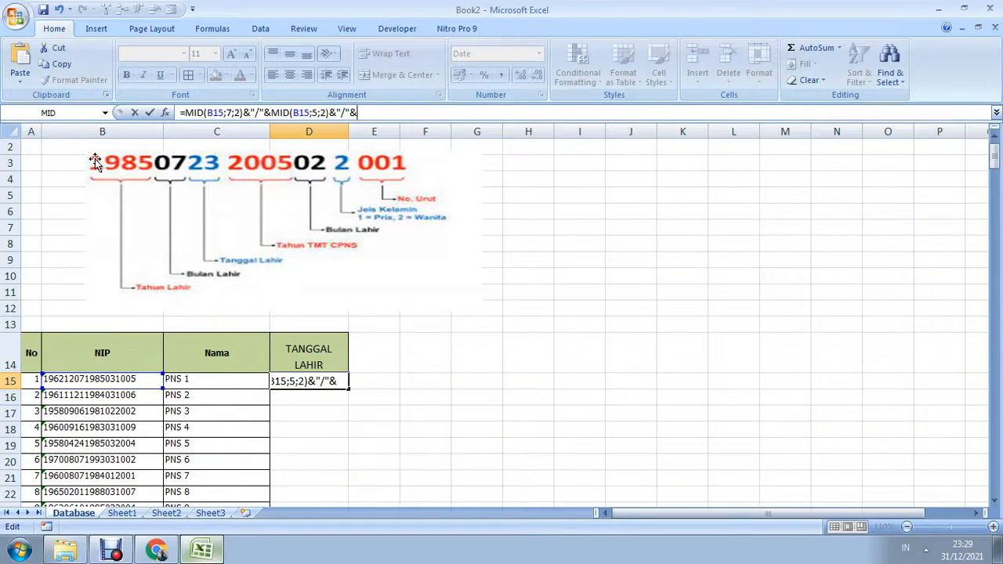
Append a LEFT function to the D15 formula that extracts the first 4 characters of B15 as the birth year.
left_click(106, 115)
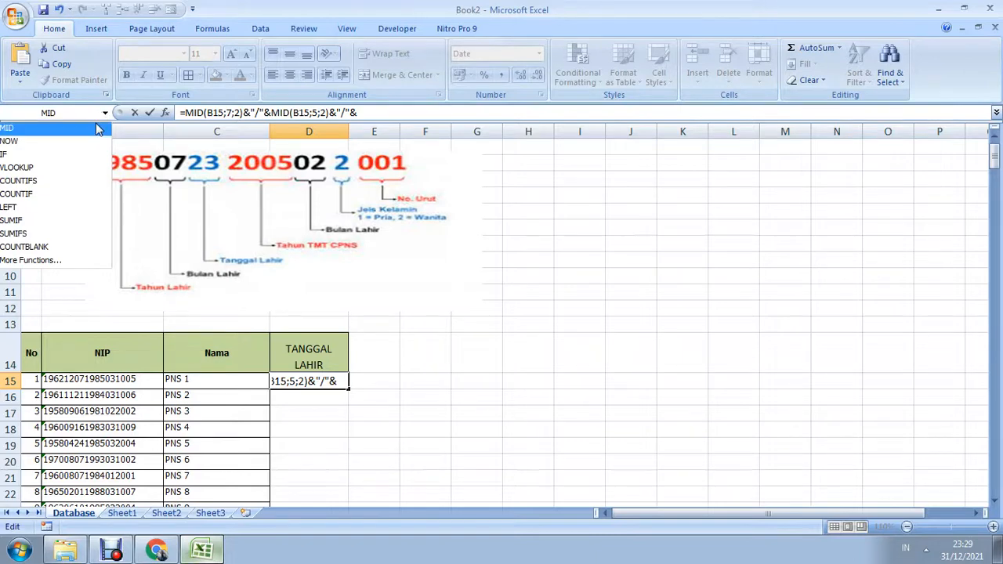
left_click(43, 208)
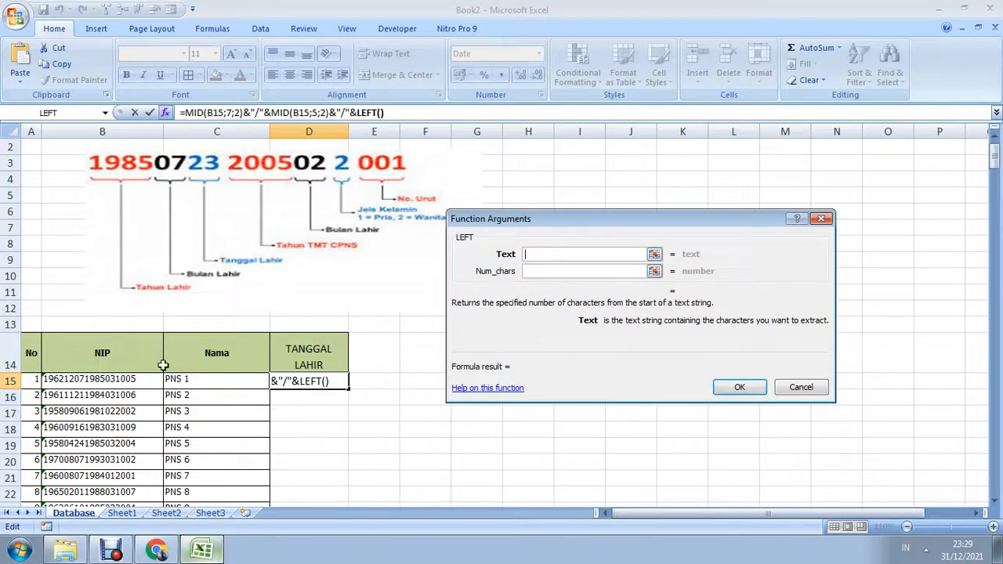
left_click(115, 379)
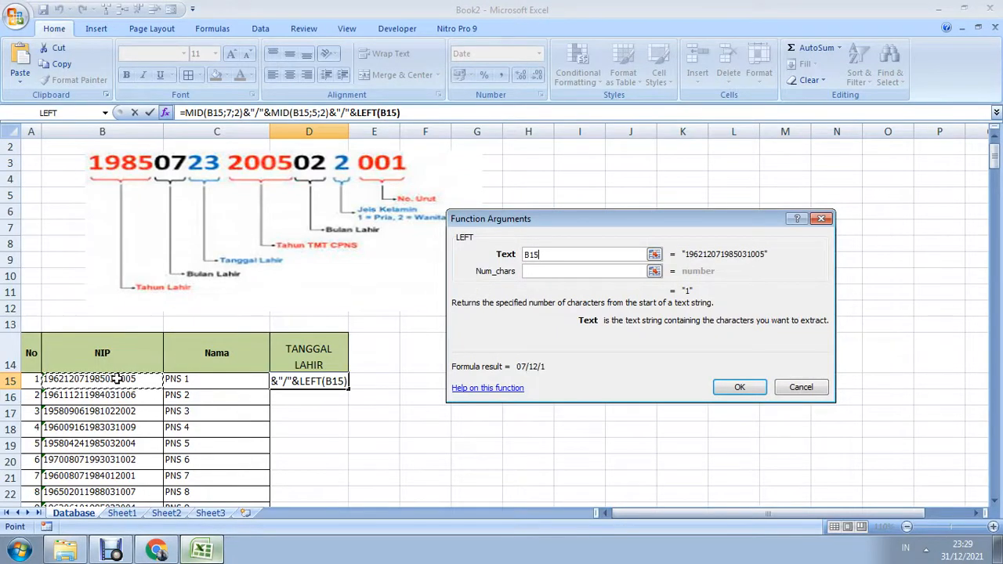
left_click(563, 273)
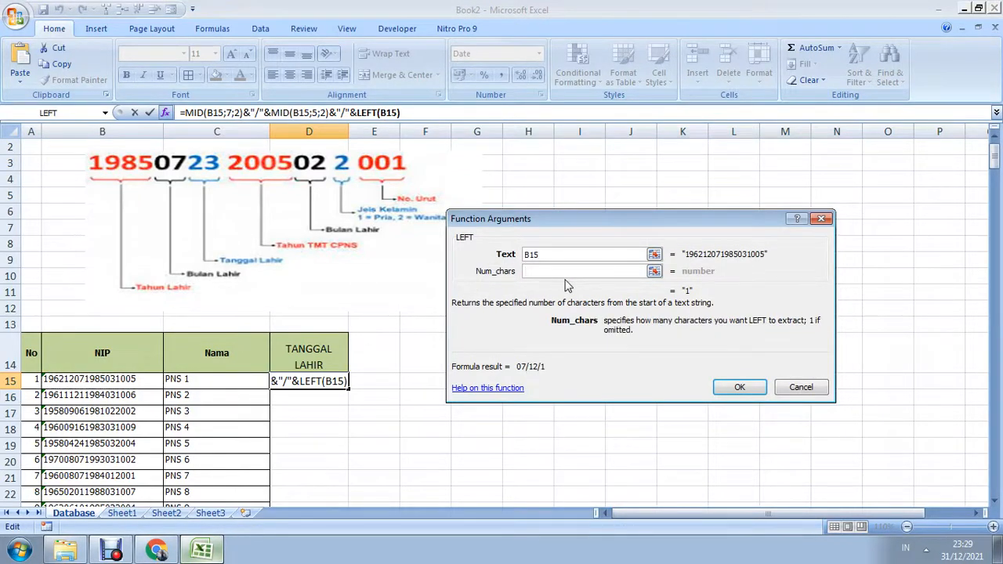
type("4")
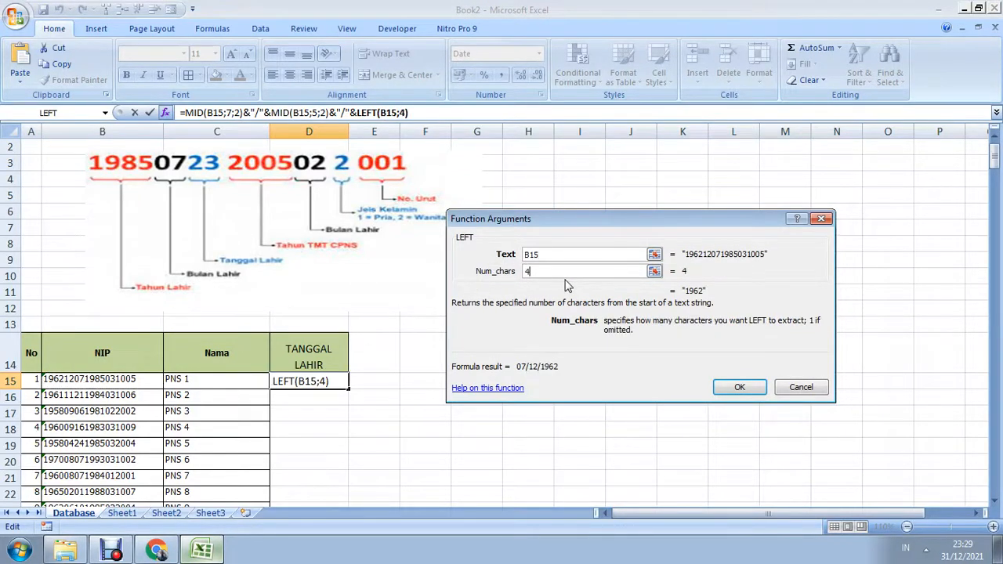
left_click(737, 388)
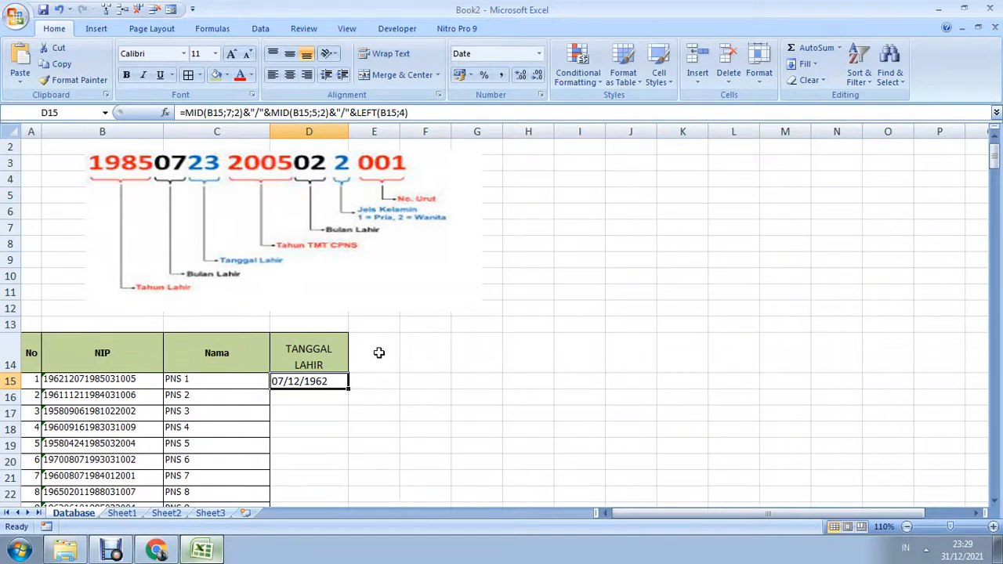
scroll(379, 353, "down", 1)
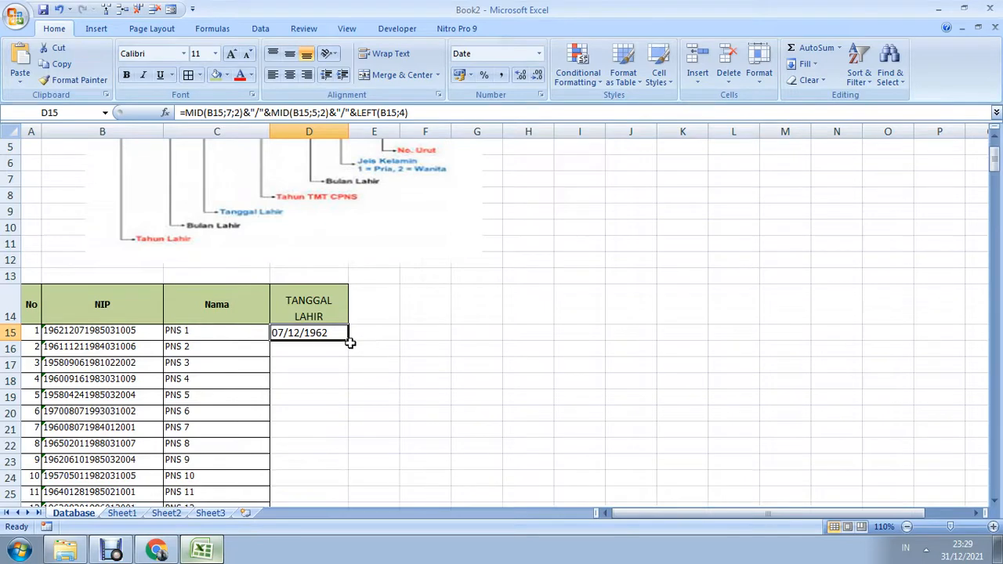
double_click(348, 342)
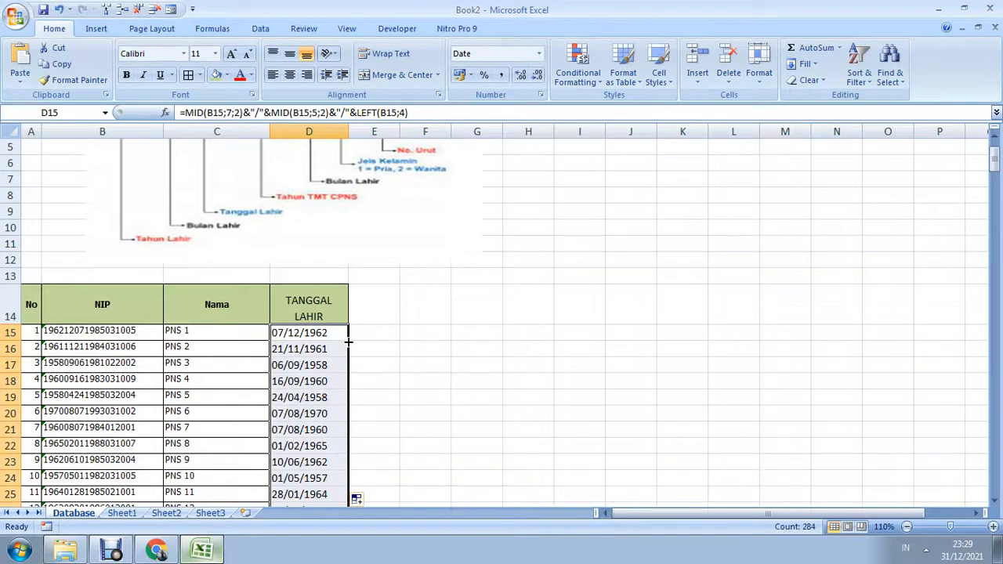
left_click(343, 334)
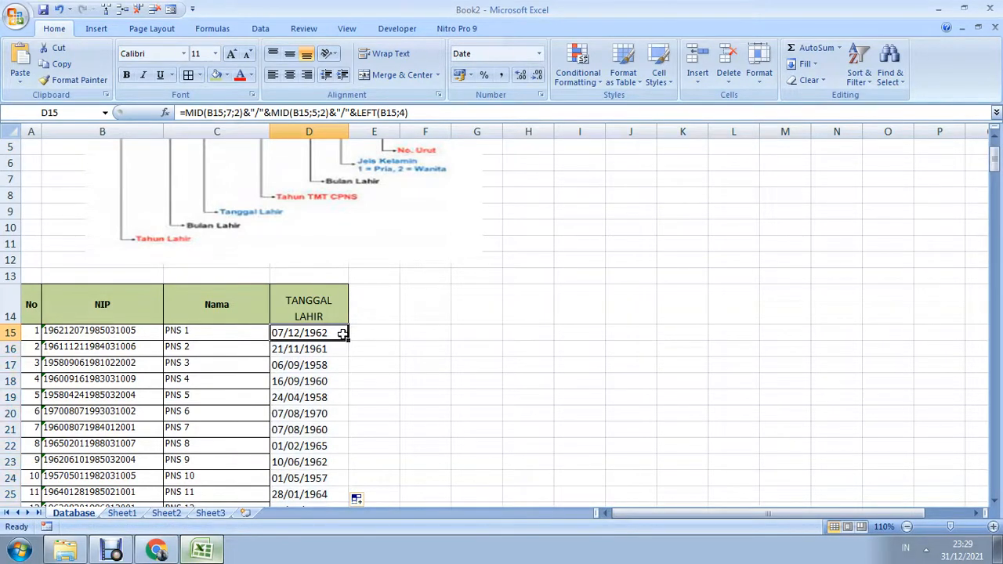
key("ctrl+z")
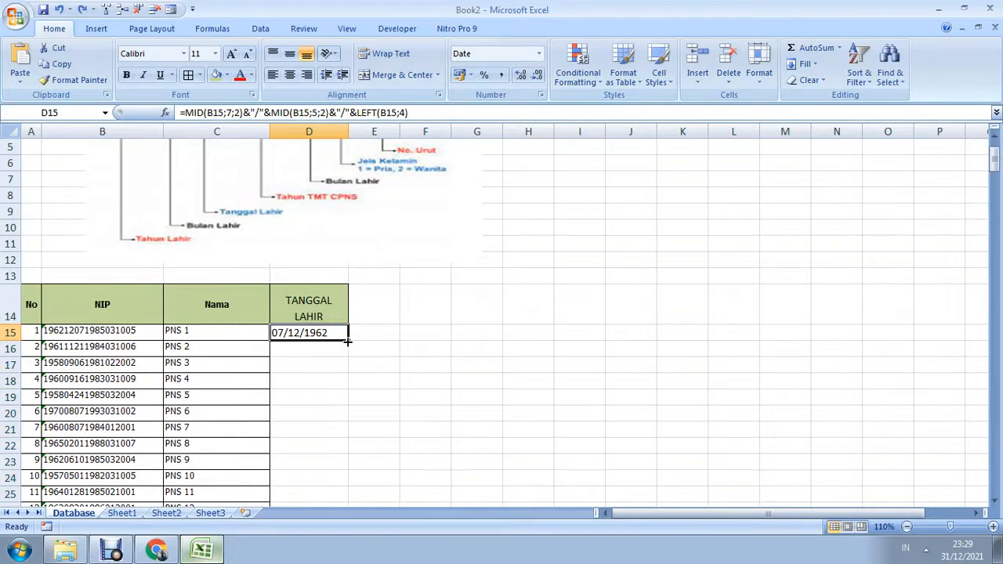
Fill the D15 birth date formula down the TANGGAL LAHIR column to the last employee row and review the filled dates.
double_click(348, 342)
scroll(345, 342, "down", 17)
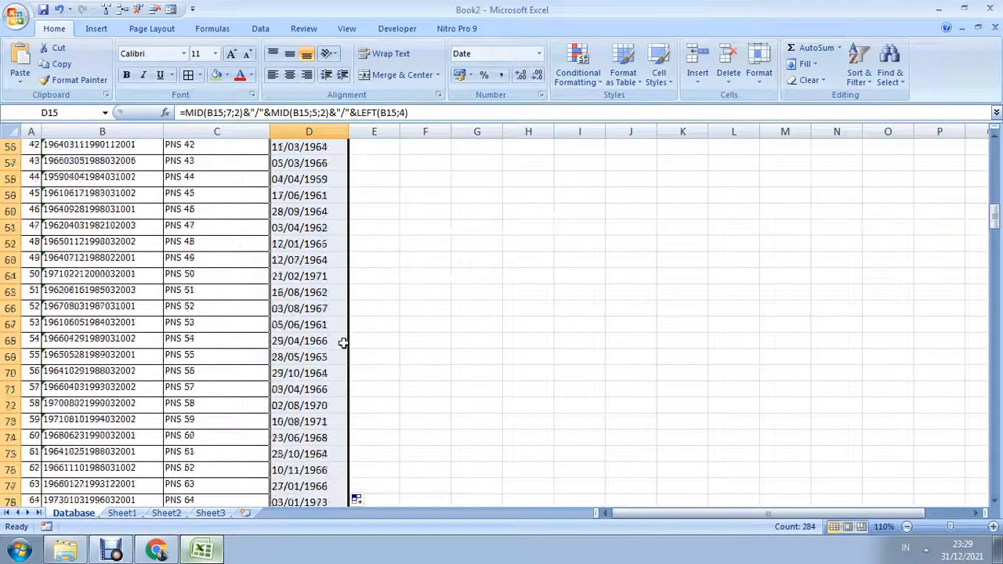
scroll(344, 342, "down", 20)
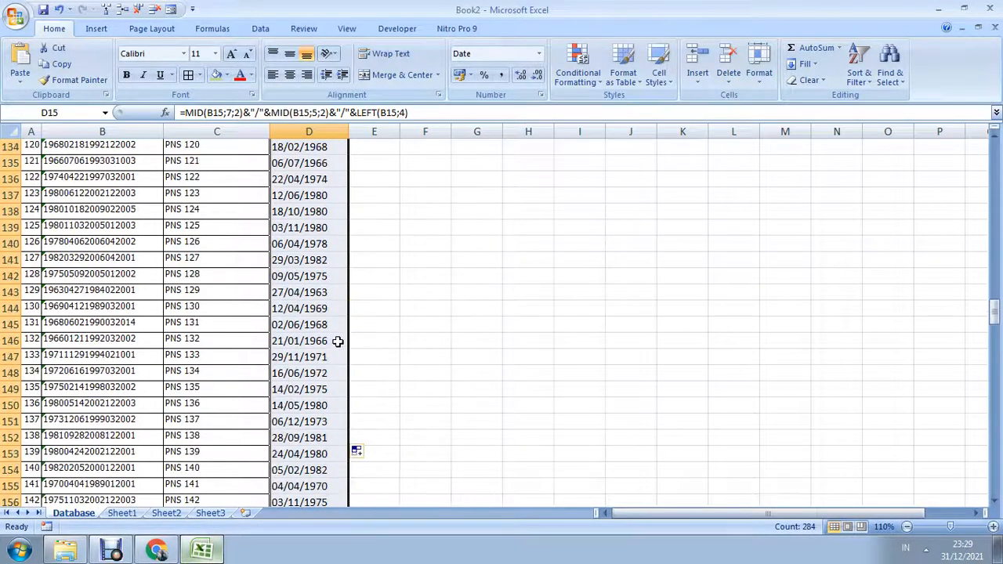
scroll(338, 341, "down", 20)
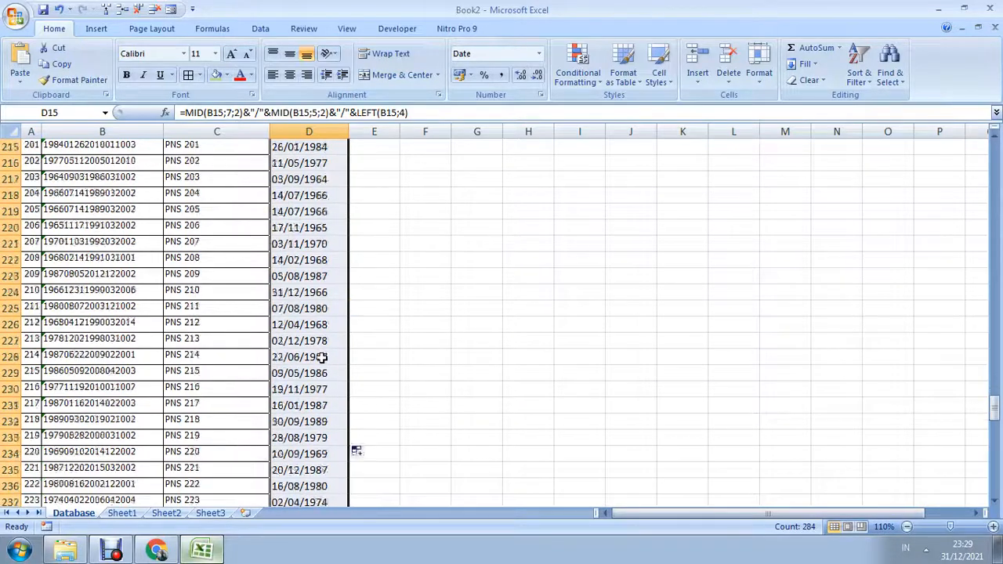
scroll(321, 357, "down", 20)
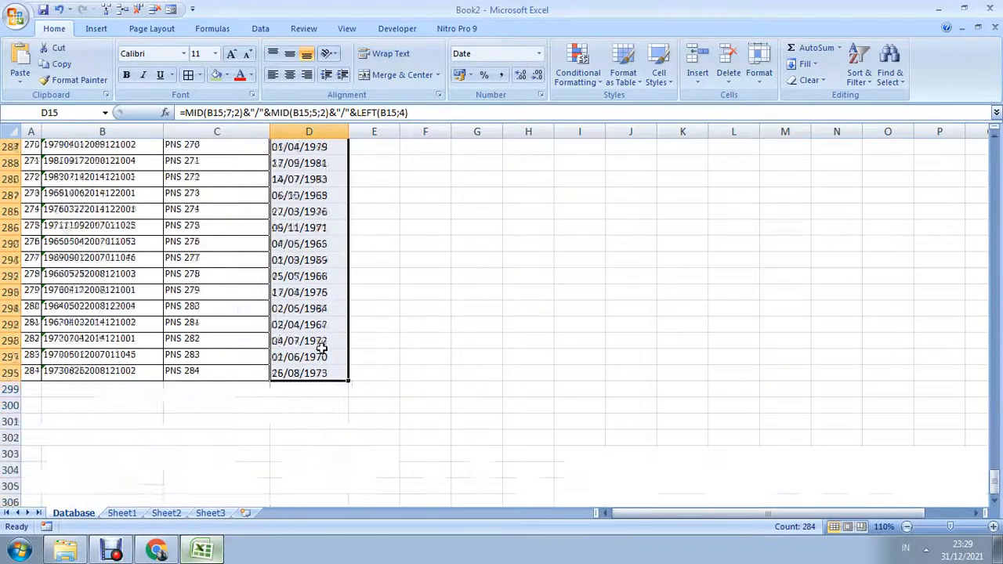
scroll(321, 345, "down", 1)
scroll(325, 343, "up", 14)
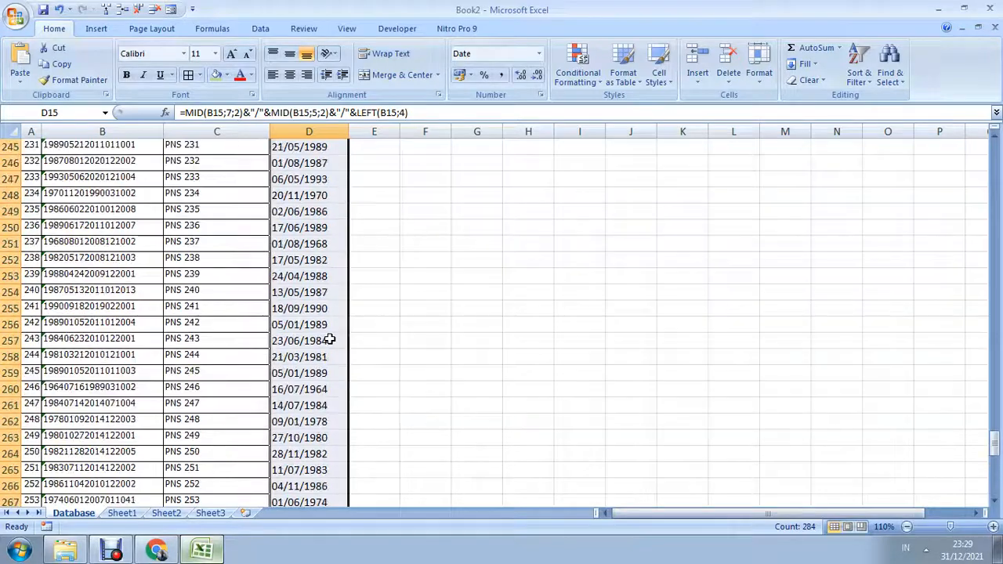
scroll(330, 339, "up", 20)
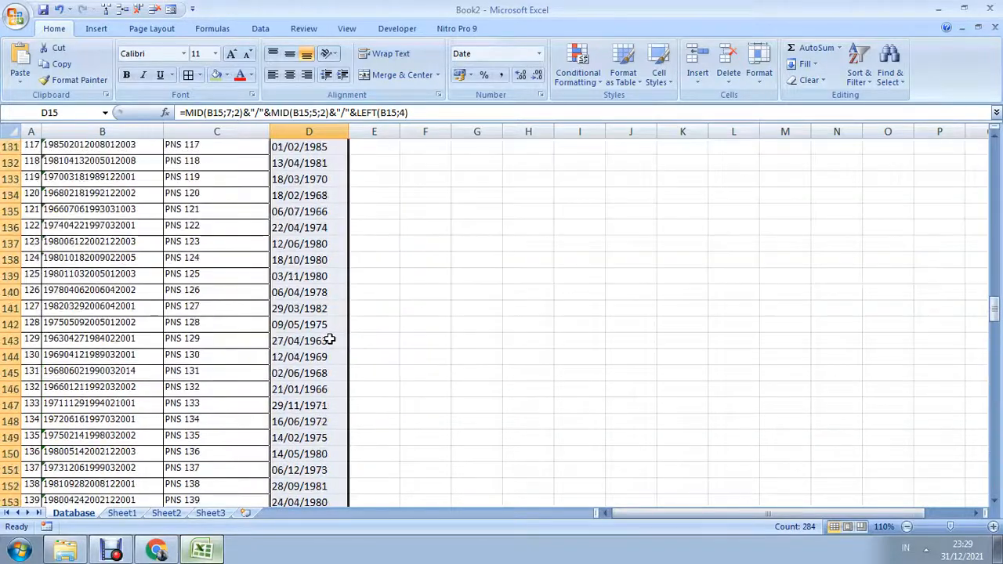
scroll(329, 339, "up", 20)
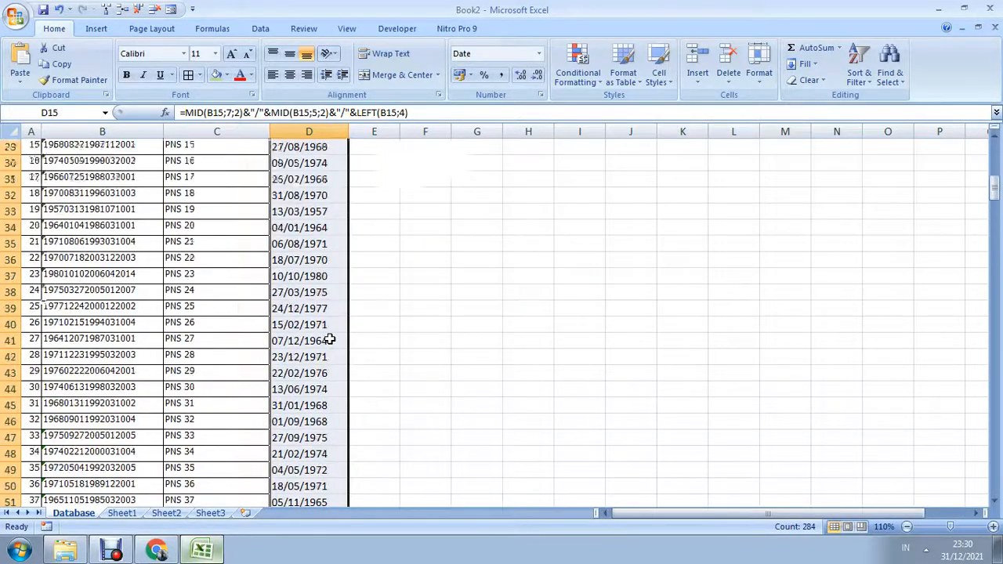
scroll(330, 340, "up", 9)
scroll(322, 329, "down", 3)
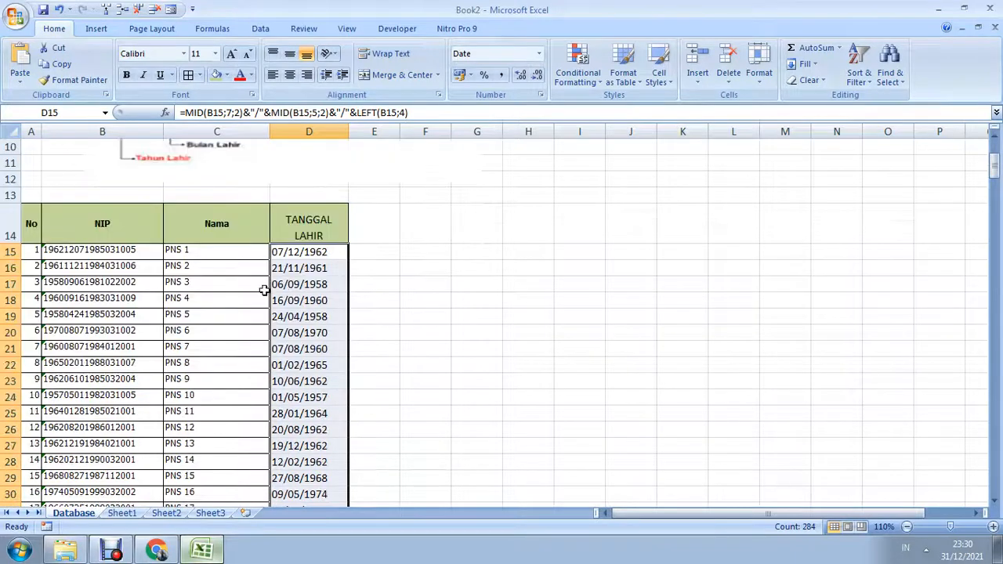
Examine the last and first records of the NIP column to check how far the employee table extends.
left_click(134, 249)
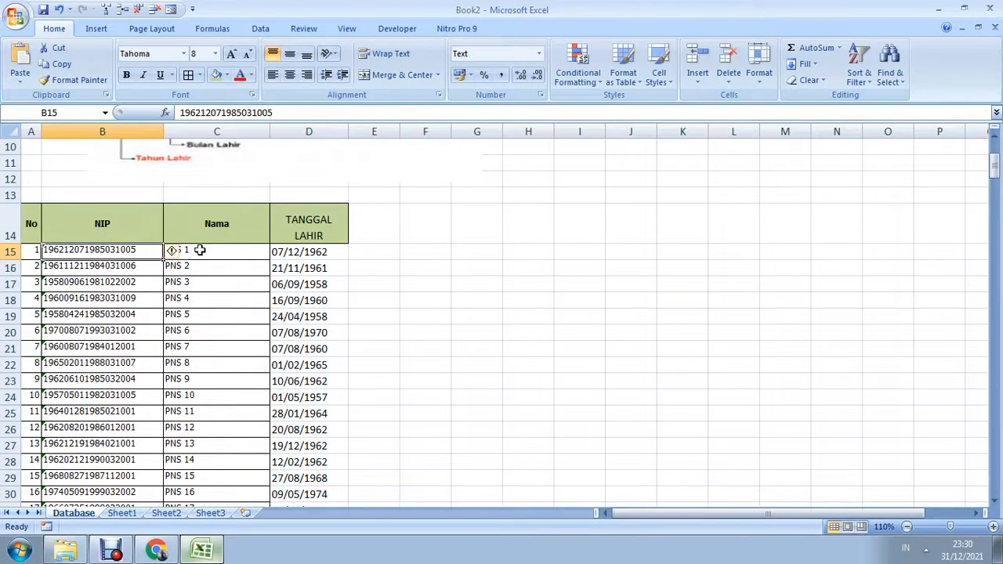
key("ctrl+Down")
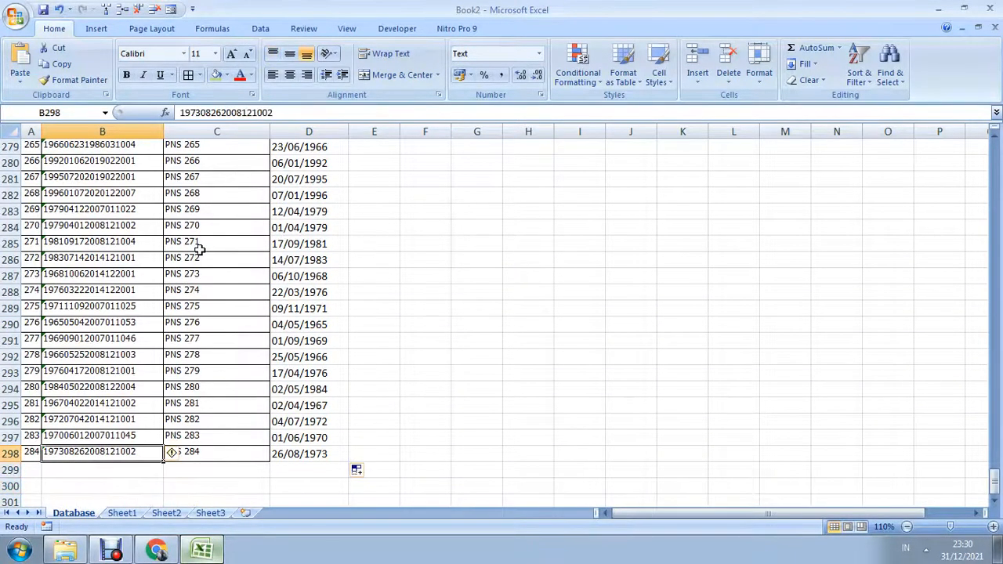
key("Down")
key("Down")
key("Up")
key("Up")
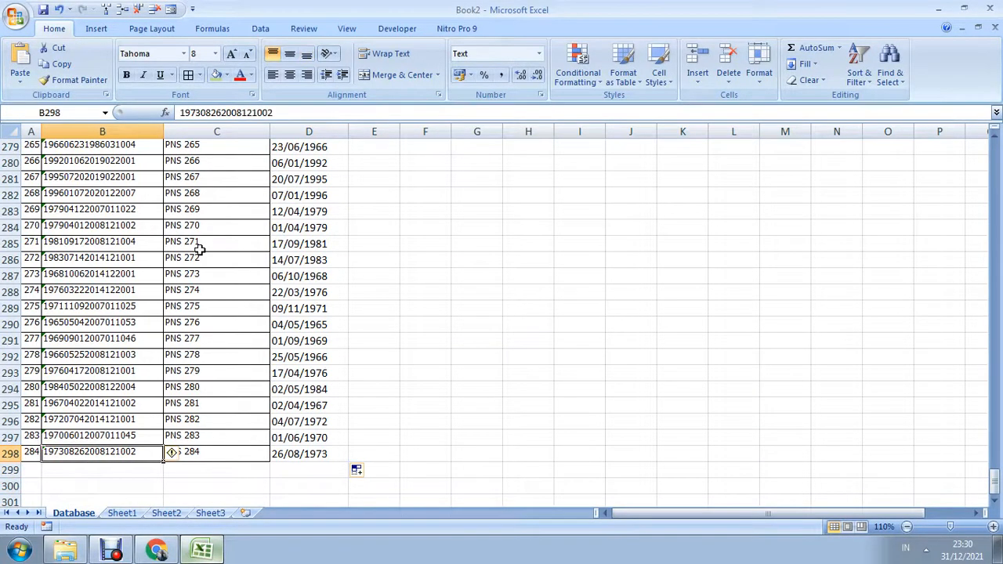
key("ctrl+Up")
key("Down")
key("Down")
key("Up")
key("Up")
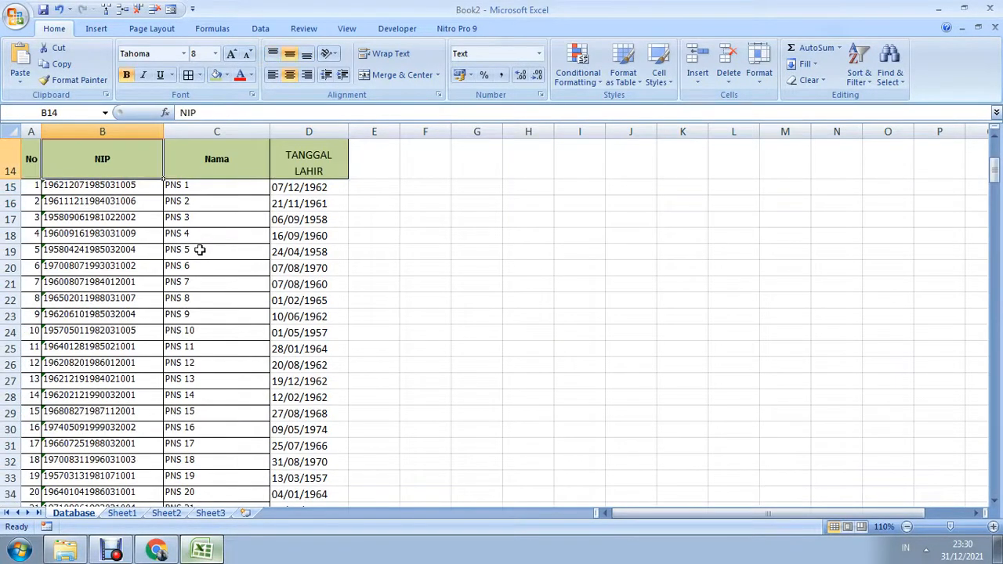
Apply all borders to the birth date cells from D15 down to the last employee row.
left_click(314, 191)
scroll(330, 197, "up", 2)
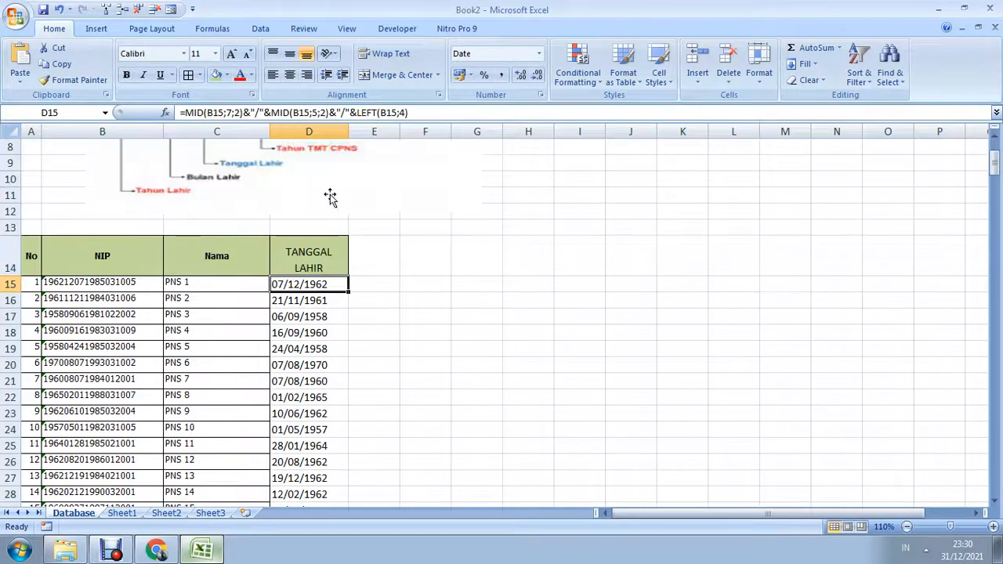
key("ctrl+shift+Down")
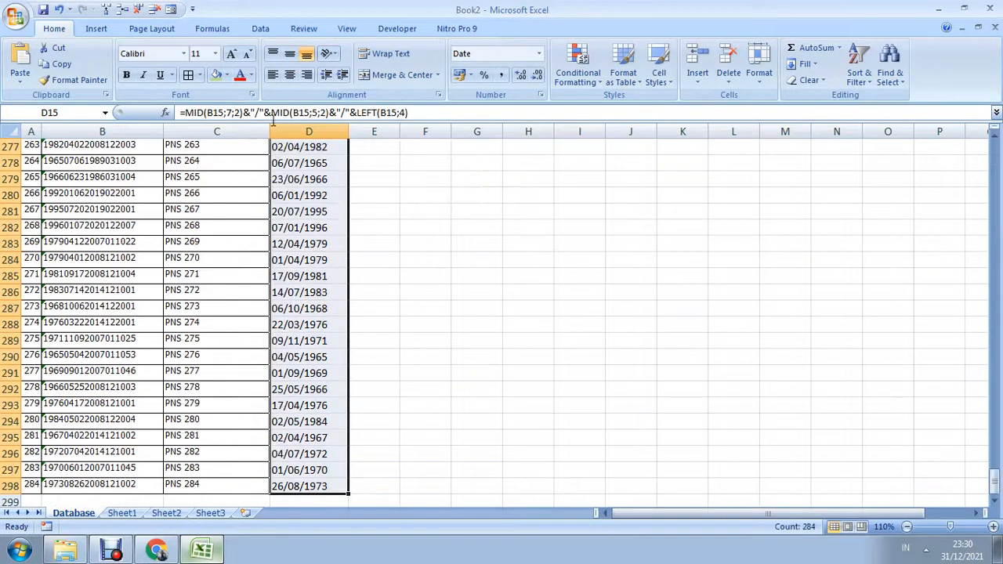
left_click(189, 76)
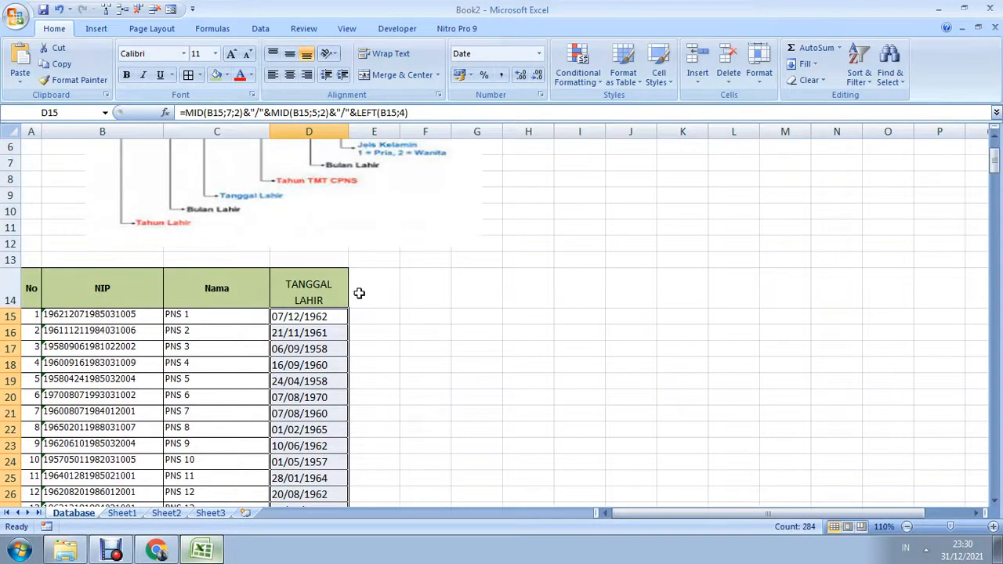
Widen column E and copy the TANGGAL LAHIR header cell into E14.
left_click(358, 294)
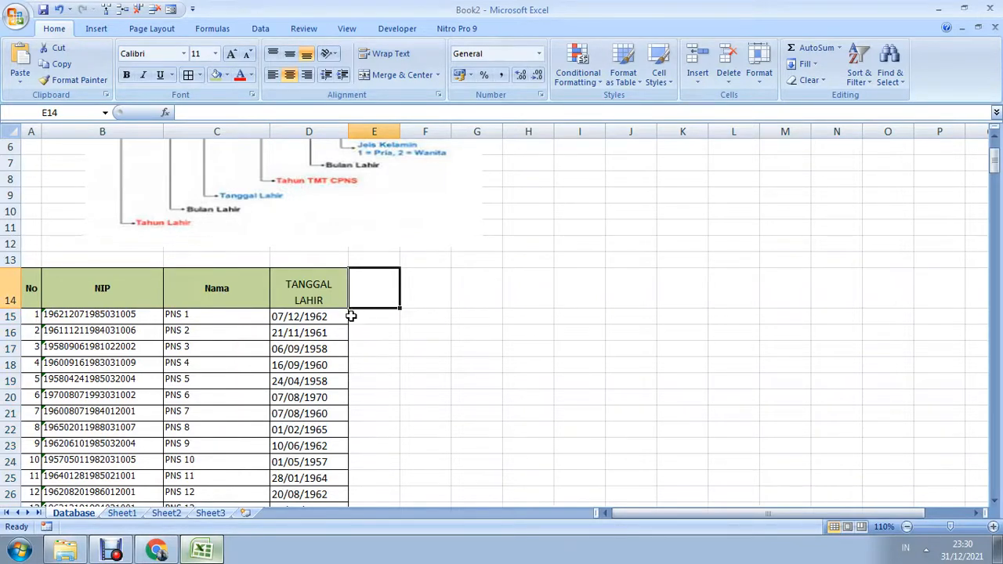
left_click_drag(400, 131, 437, 128)
left_click(303, 284)
key("ctrl+c")
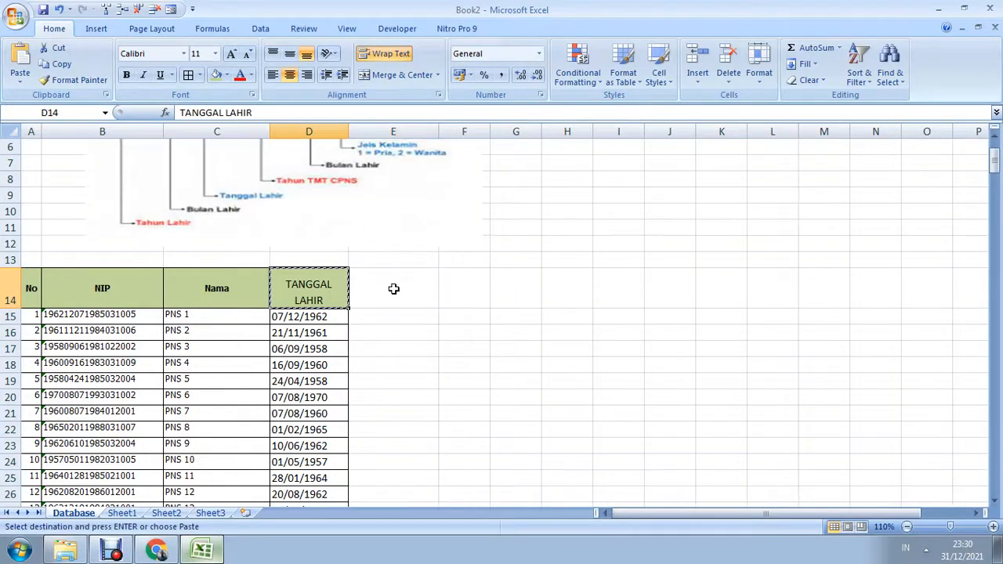
left_click(395, 285)
key("ctrl+v")
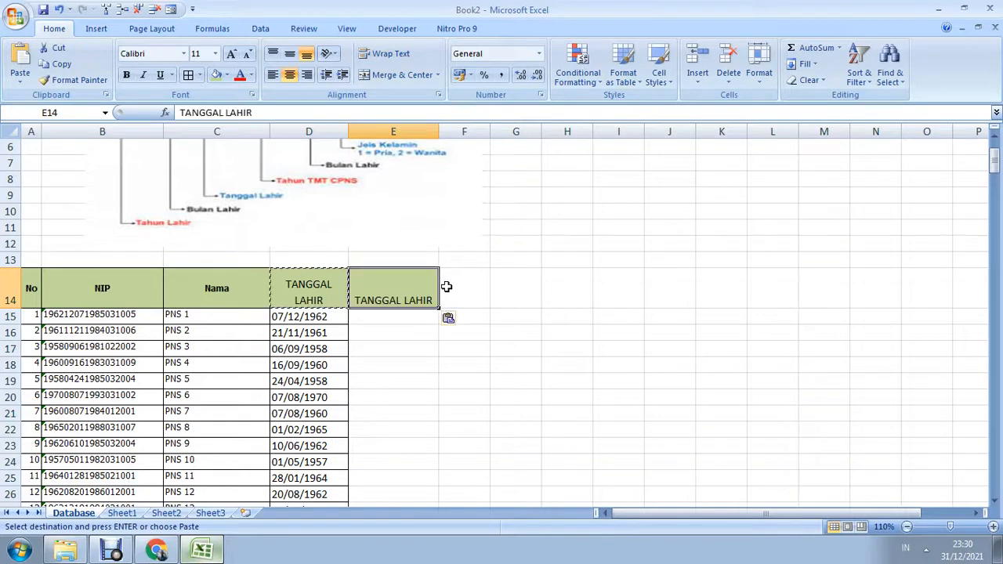
Rename the header in E14 as USIA and align it vertically to the middle.
type("USIA")
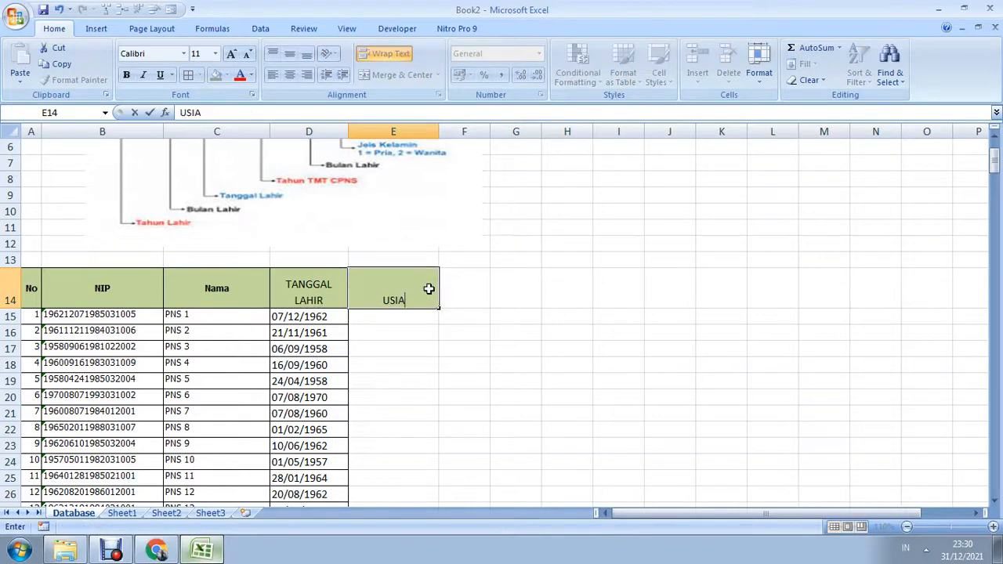
key("Return")
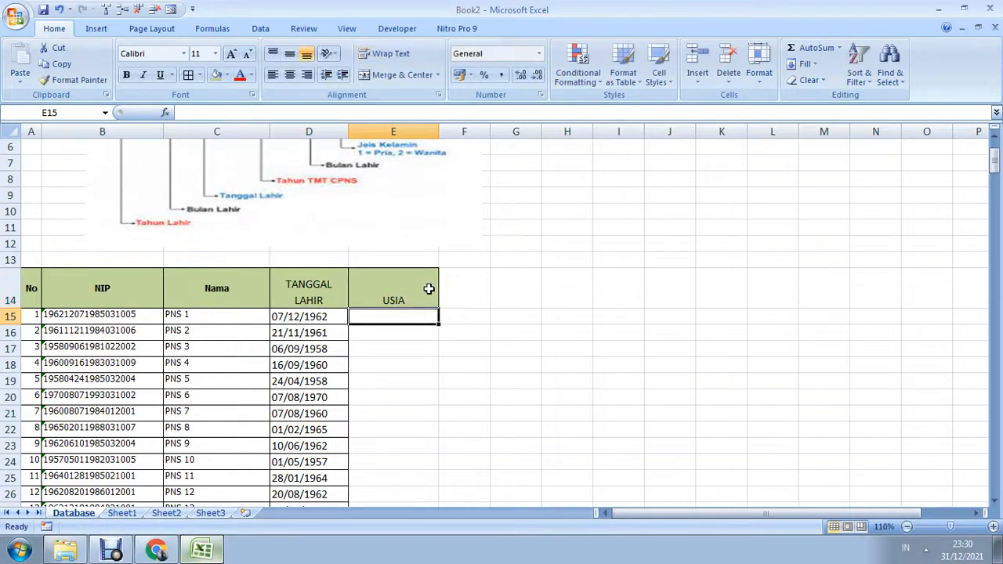
left_click(427, 288)
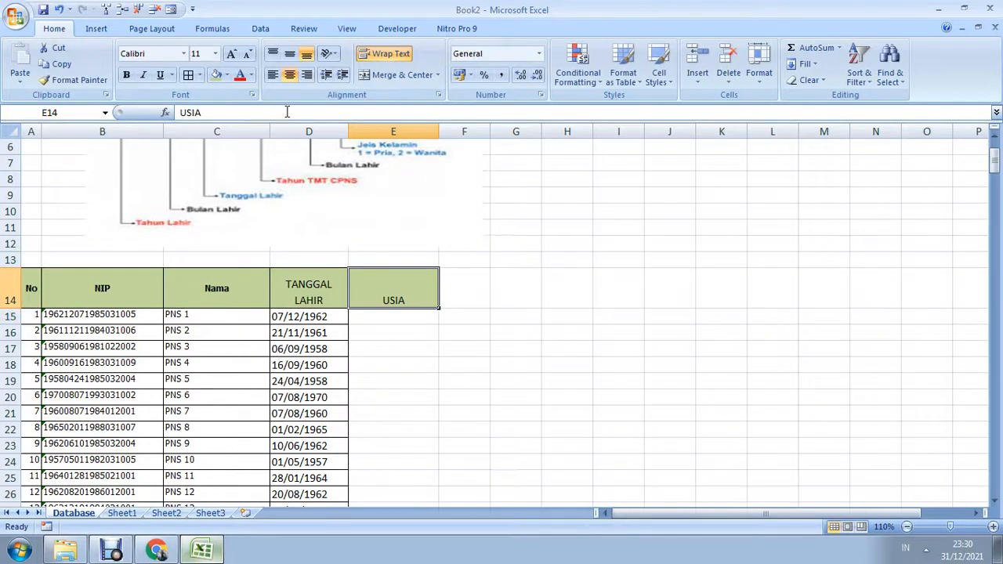
left_click(289, 55)
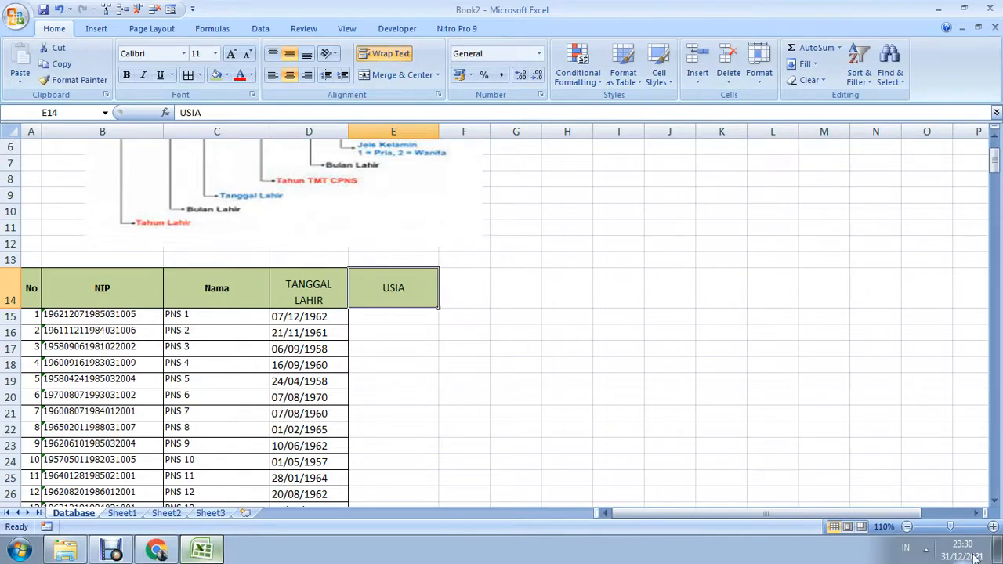
left_click(207, 258)
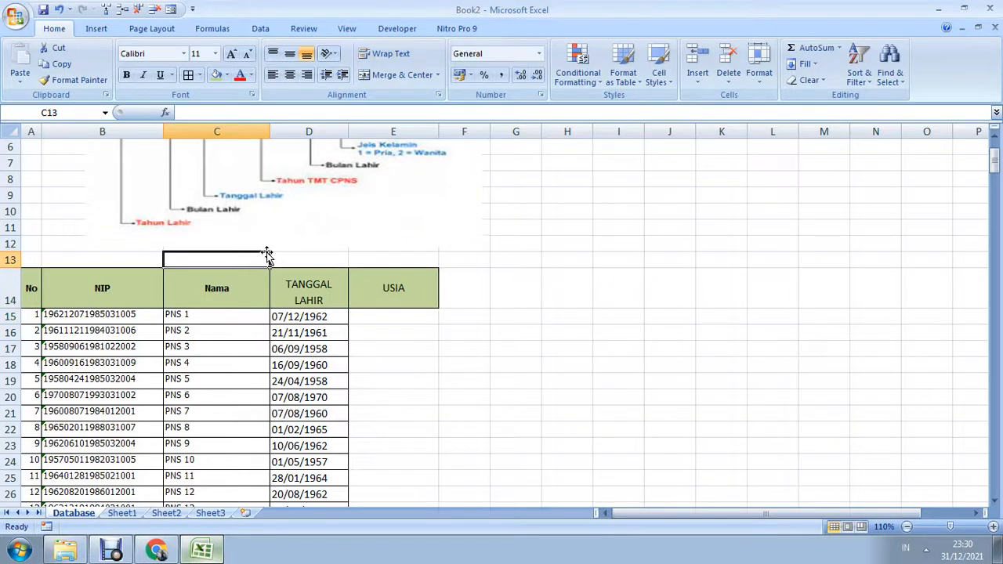
left_click(133, 255)
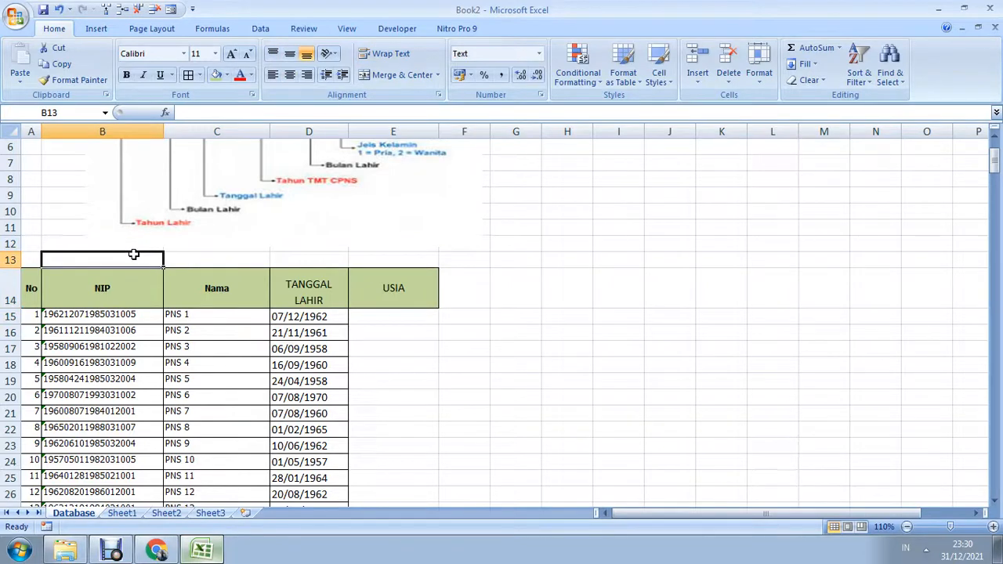
left_click(191, 262)
left_click(384, 312)
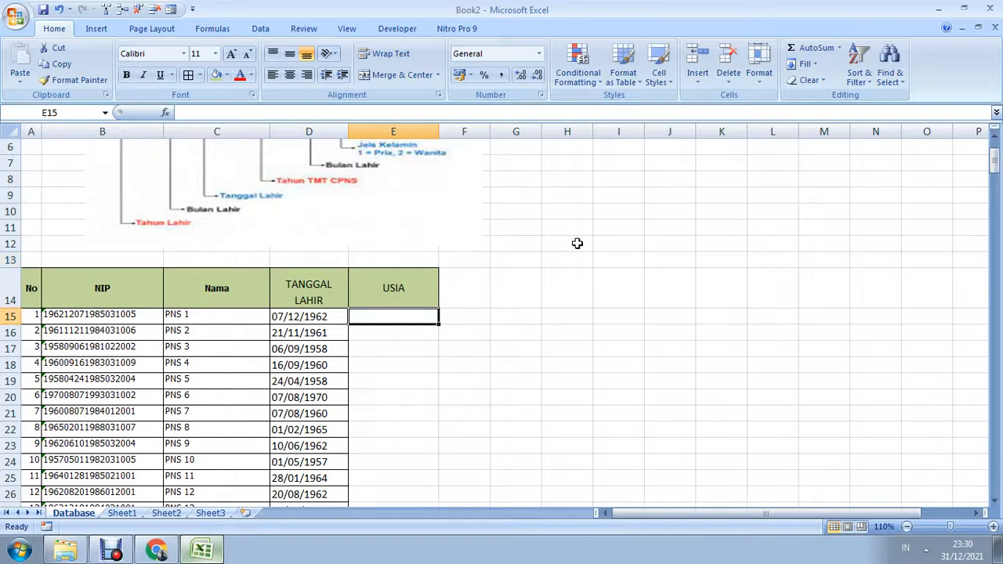
type("=")
key("Escape")
type("=")
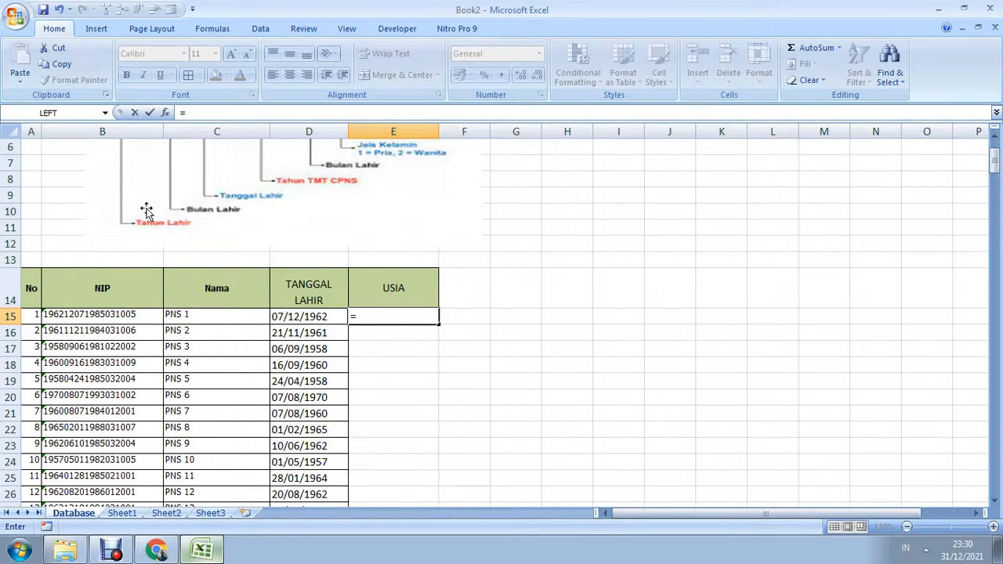
left_click(105, 112)
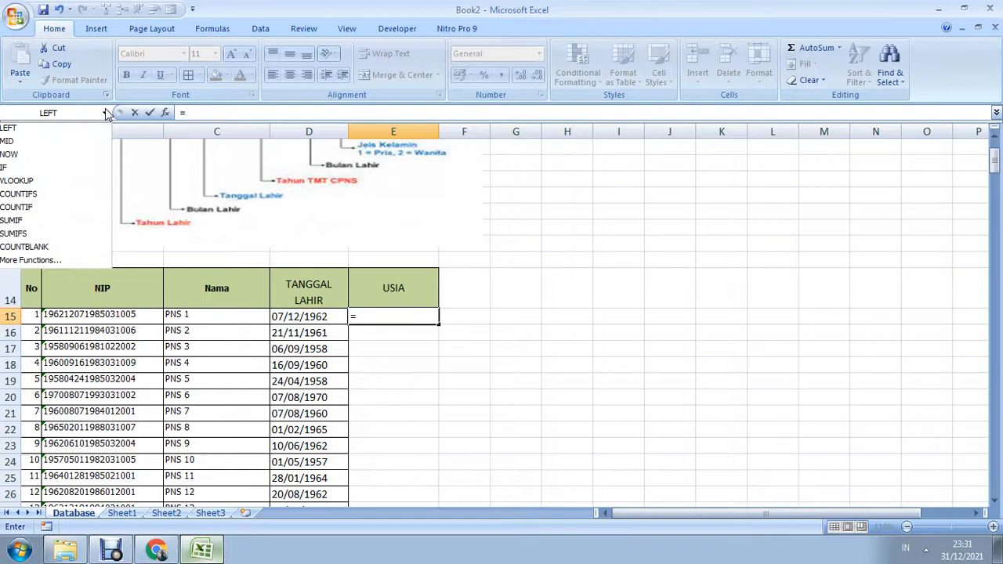
left_click(62, 145)
left_click_drag(634, 270, 698, 276)
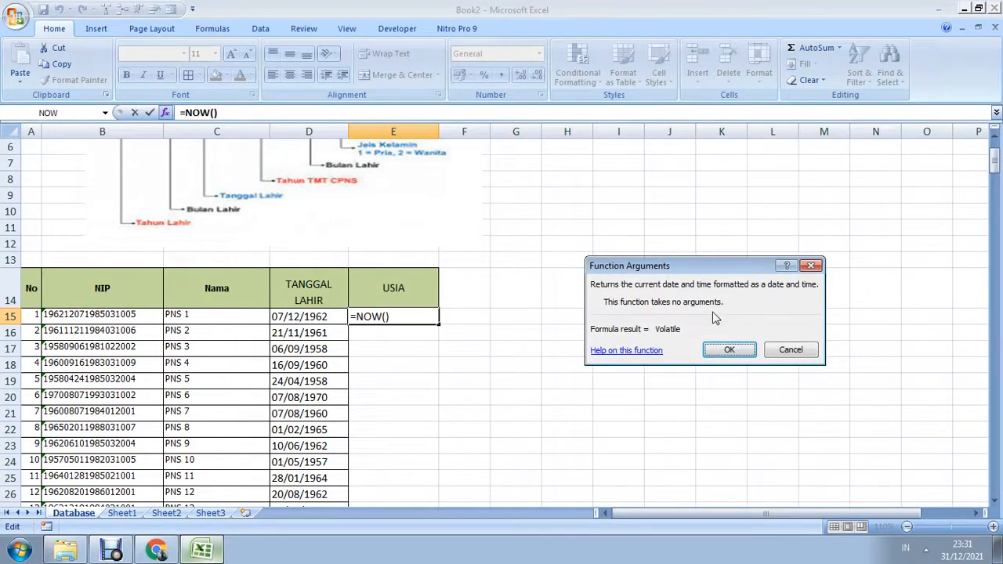
key("Escape")
Enter the formula =NOW()-D15 in E15 to calculate the first employee's age.
type("=")
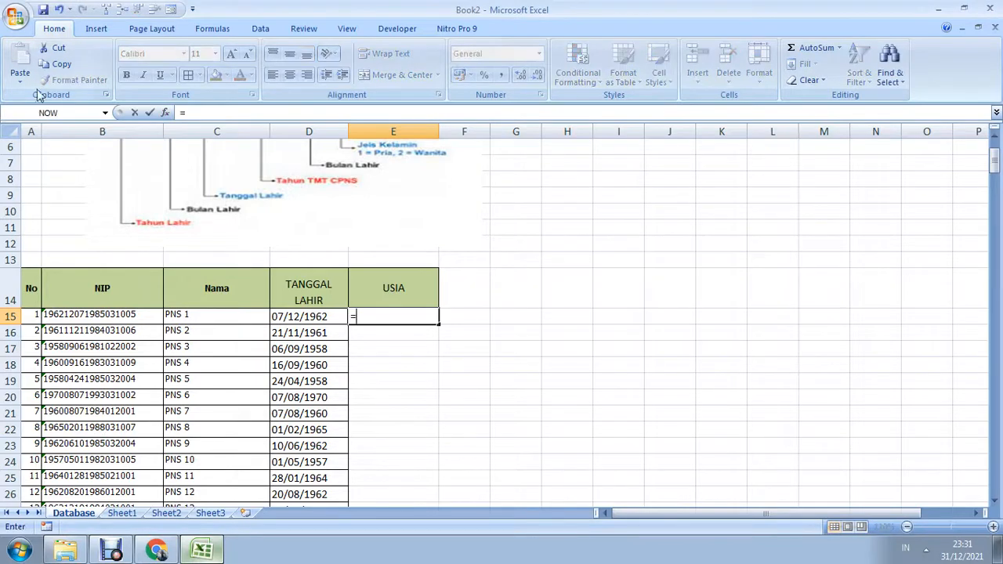
left_click(65, 114)
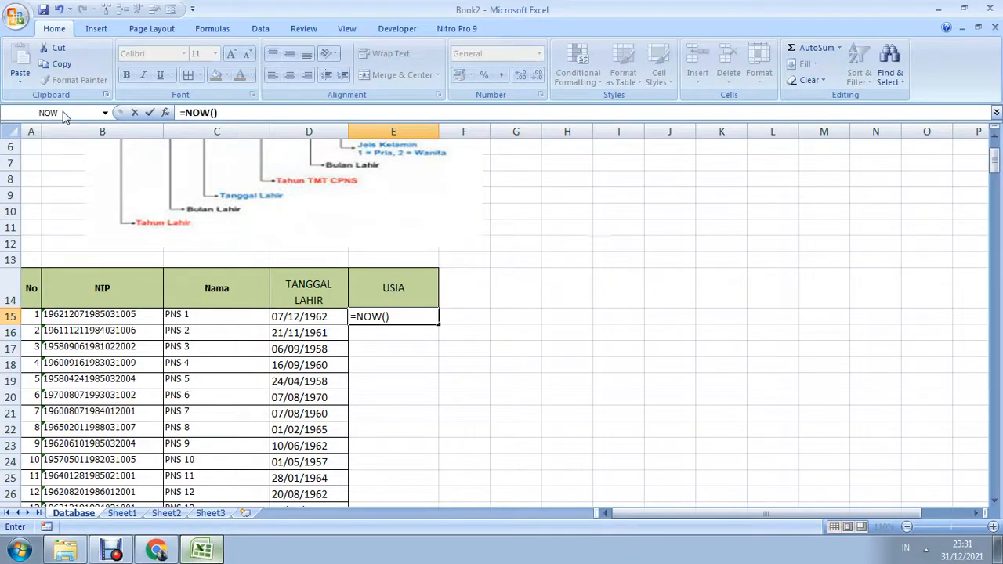
left_click(248, 113)
type("-")
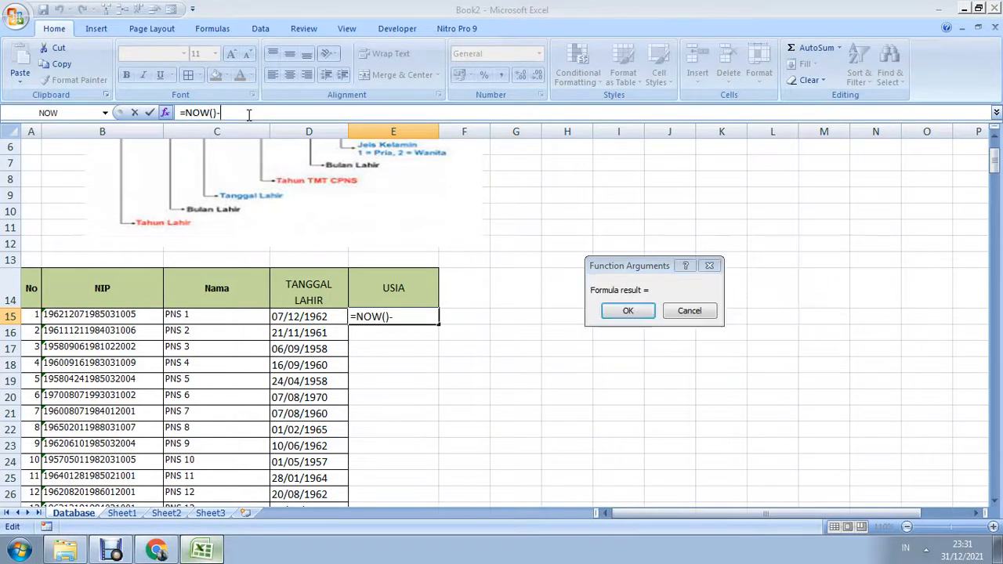
left_click(304, 312)
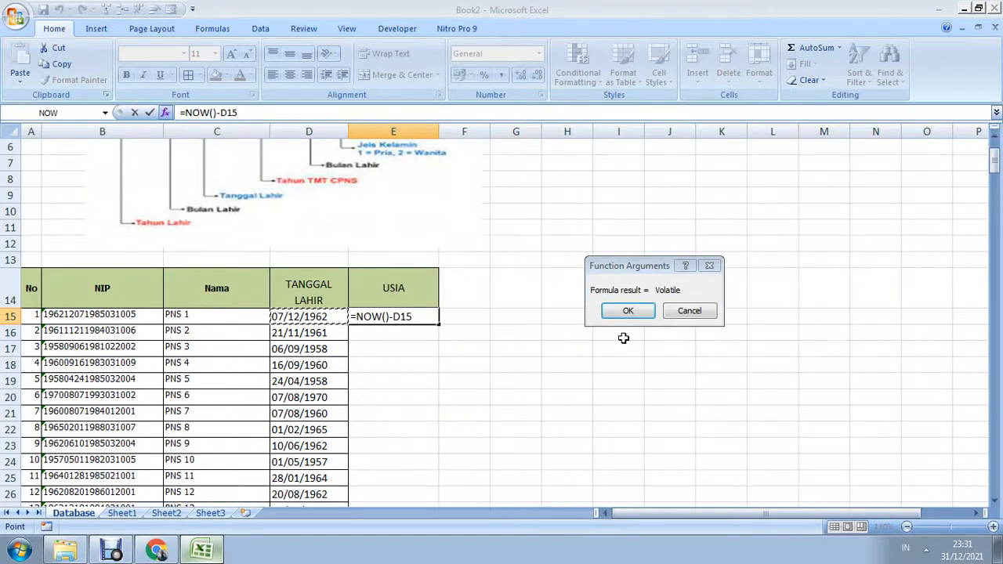
key("Return")
Open the cell formatting settings for E15 and choose the Custom number category.
left_click(418, 317)
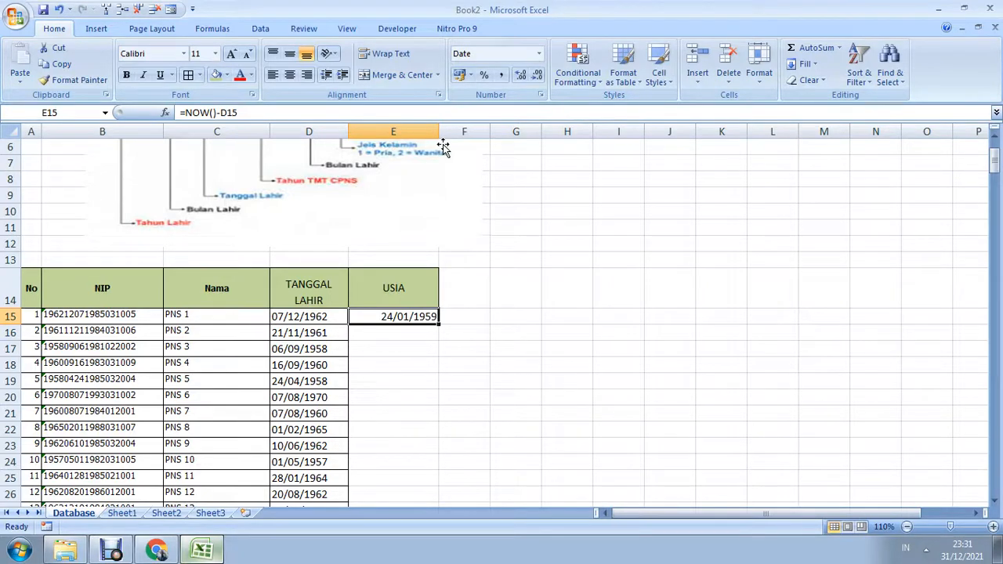
right_click(406, 317)
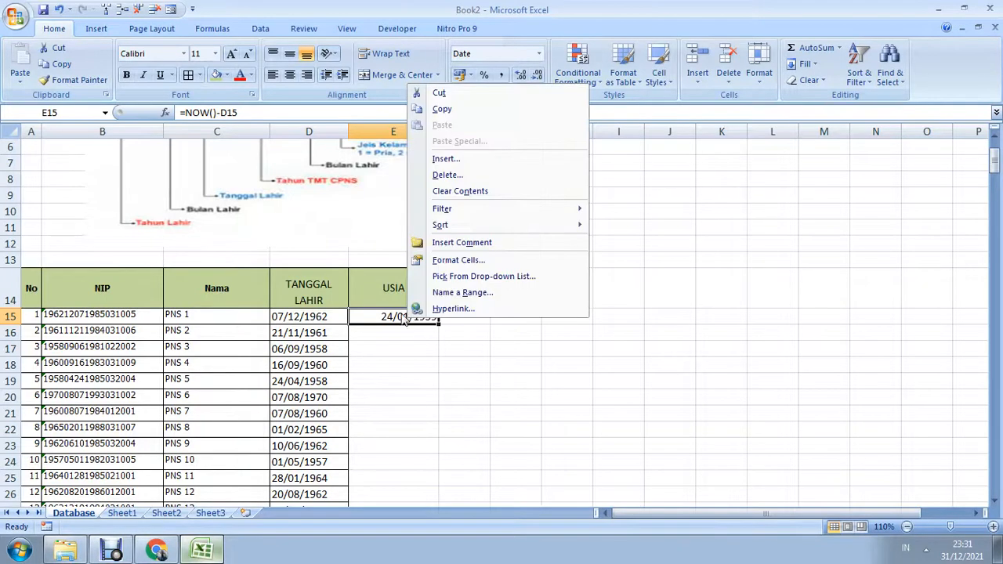
left_click(469, 264)
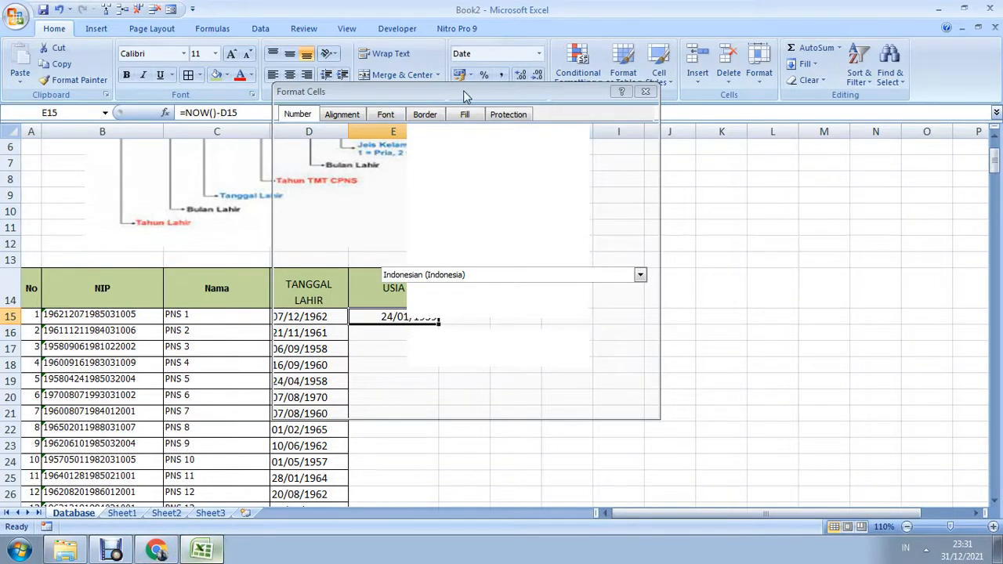
left_click_drag(472, 94, 667, 116)
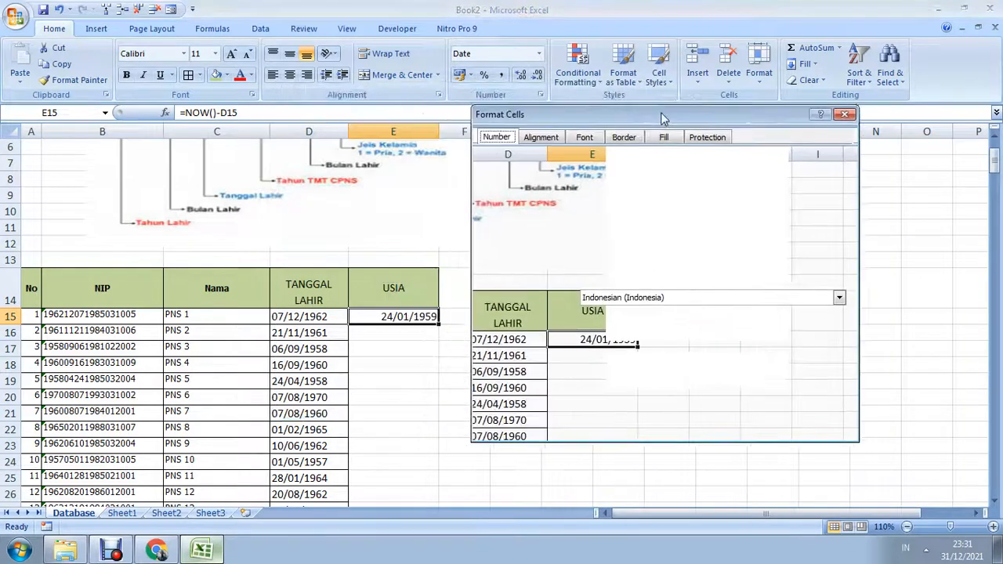
left_click_drag(529, 115, 536, 116)
left_click(537, 139)
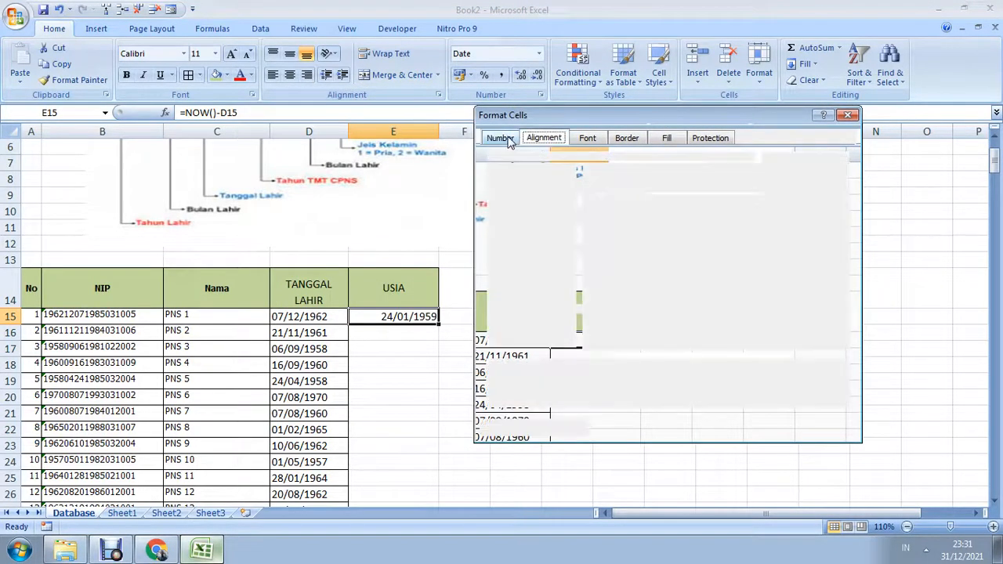
left_click(507, 139)
left_click(504, 275)
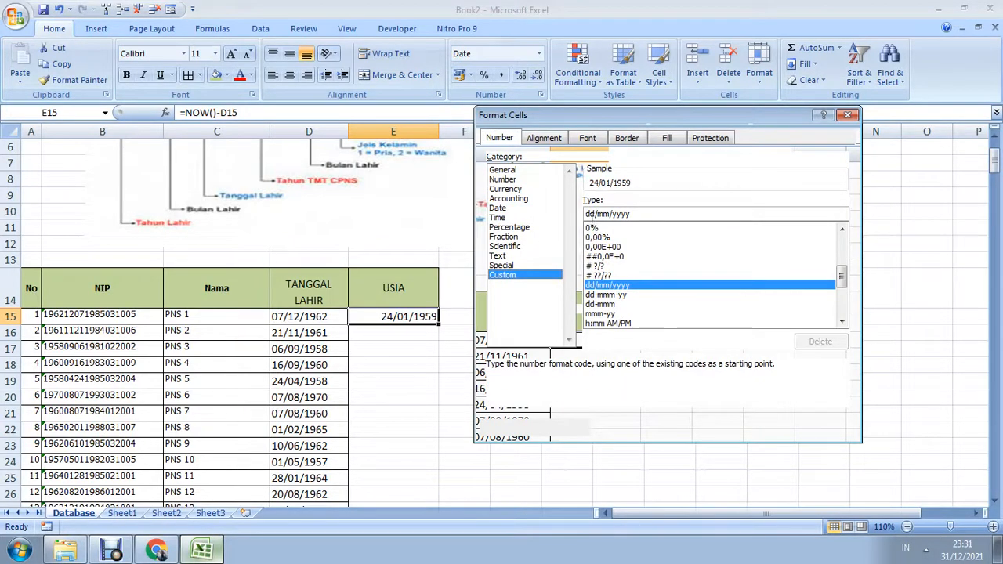
left_click(529, 239)
left_click(503, 274)
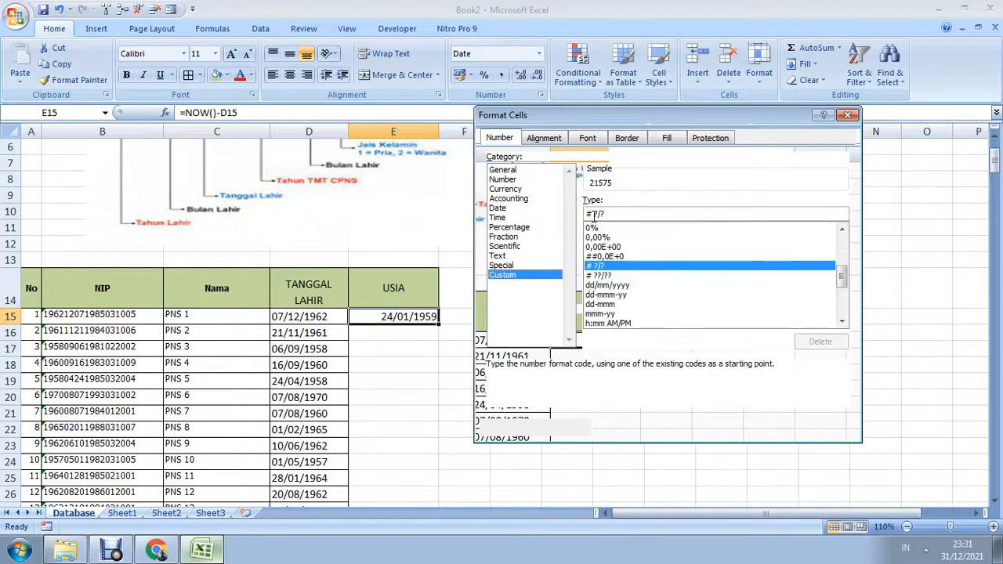
left_click(529, 246)
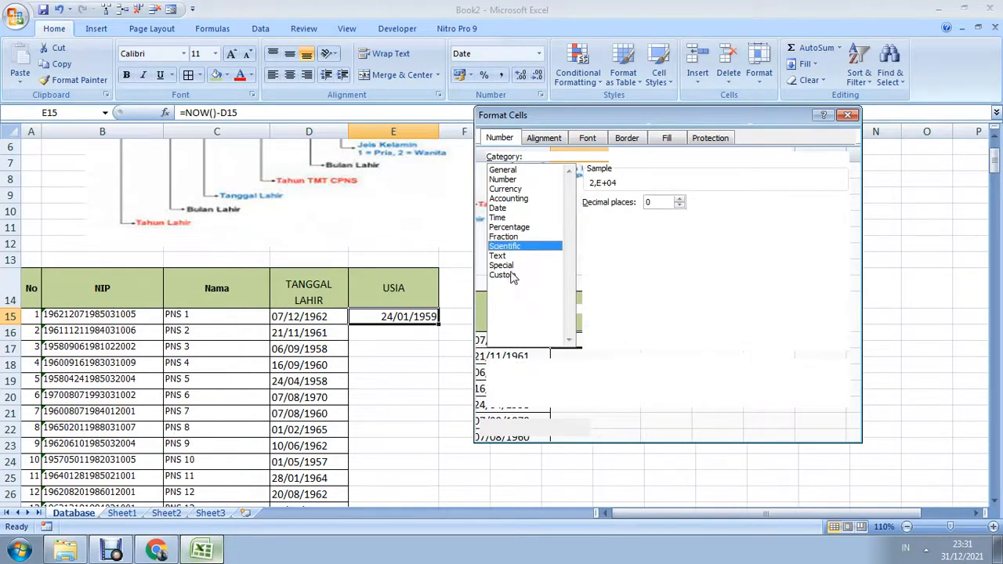
left_click(511, 276)
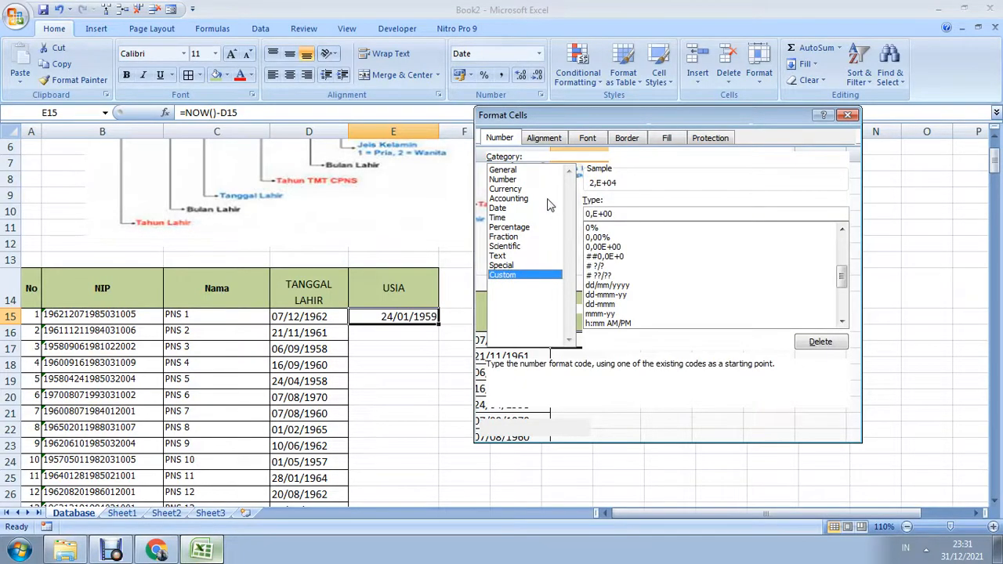
left_click(499, 179)
left_click(502, 170)
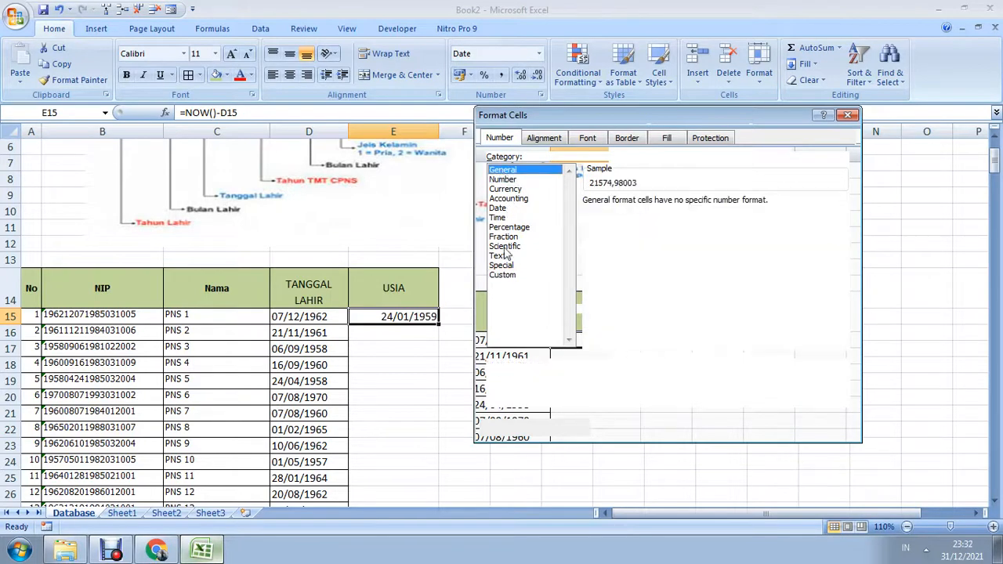
left_click(502, 276)
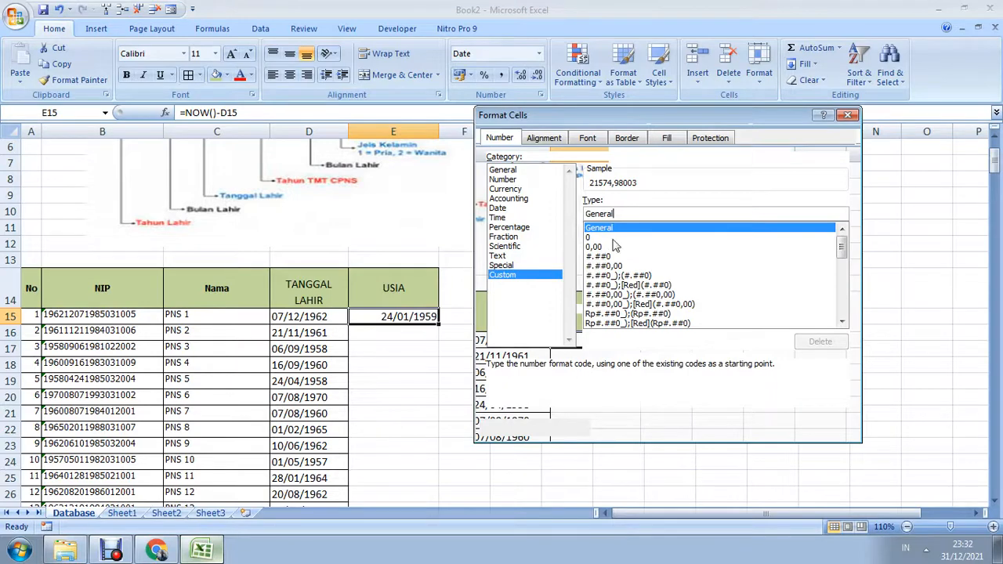
left_click(501, 209)
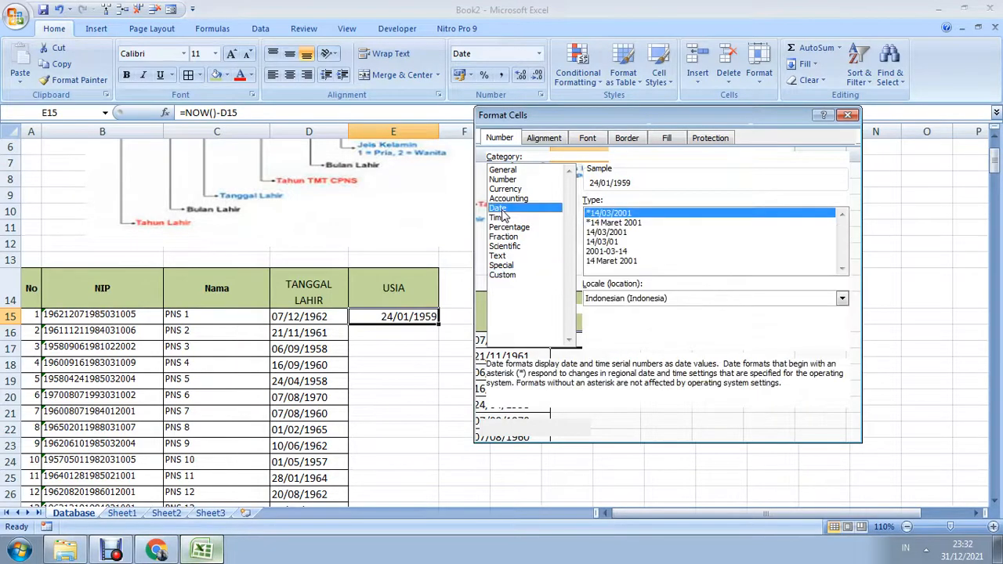
left_click(503, 275)
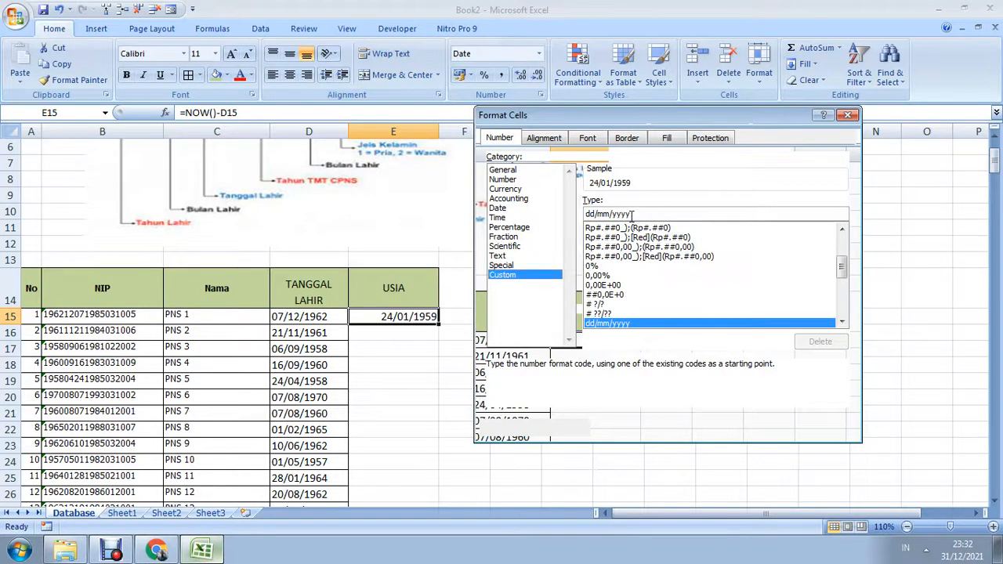
Replace E15's custom number format code with YY "tahun" mm "bulan" and apply it.
double_click(632, 215)
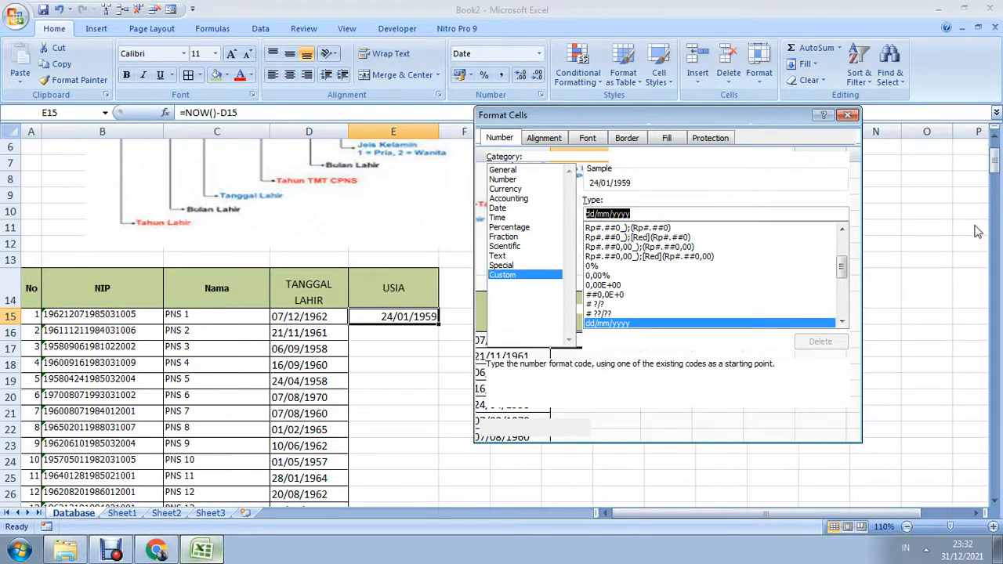
type("y")
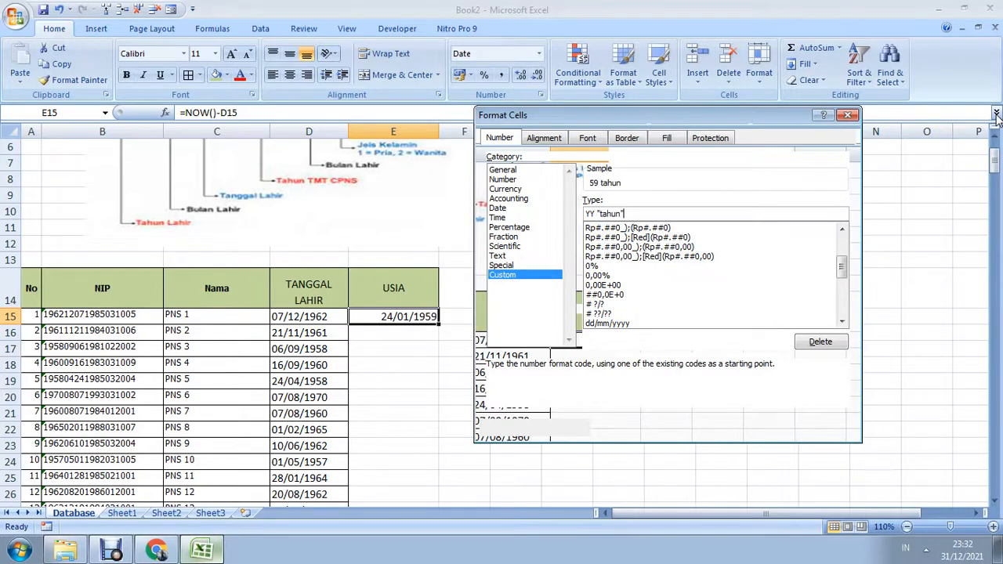
type("m")
key("BackSpace")
type("mm \"bulan")
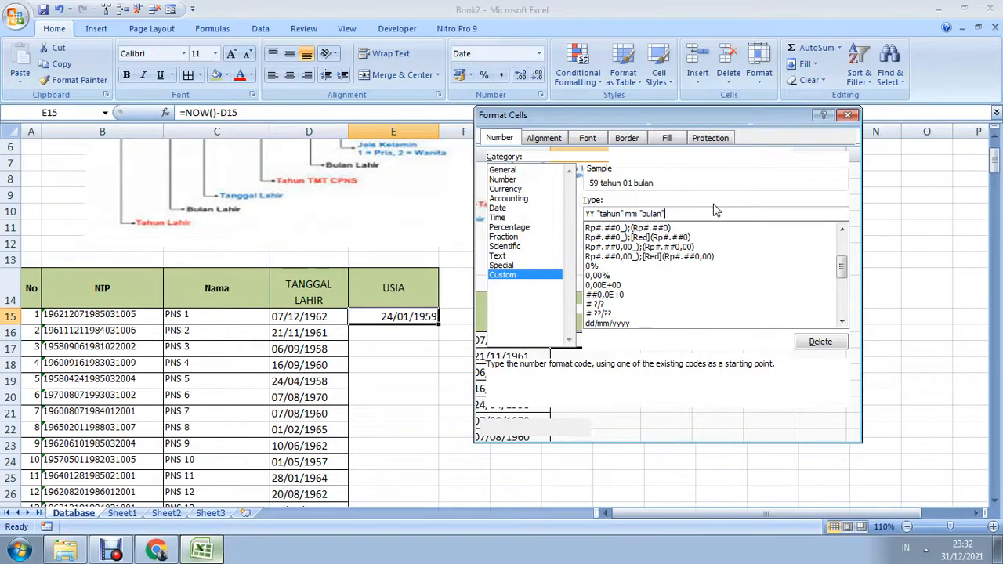
type("\"")
key("Return")
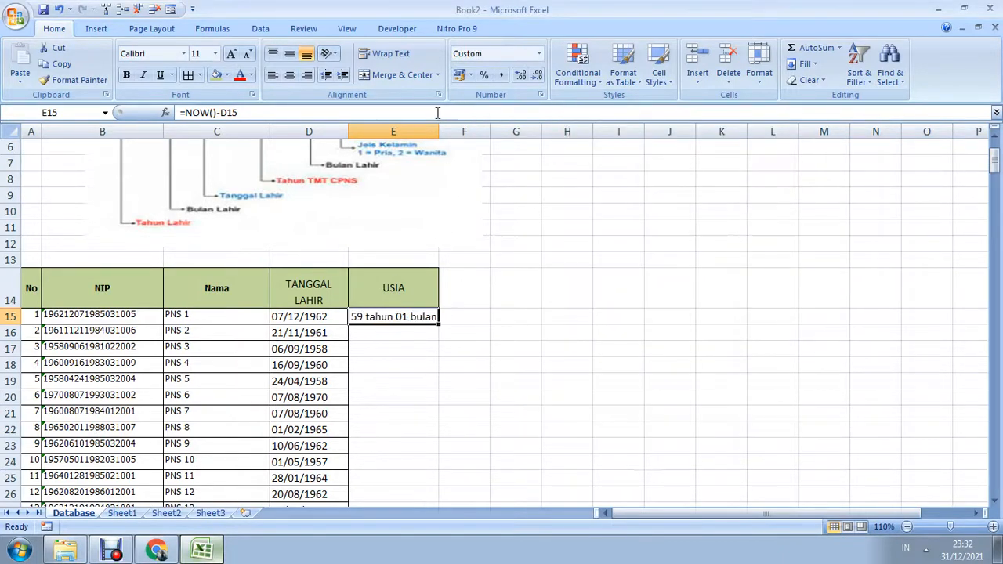
Widen column E slightly and fill the age formula from E15 down to the last employee row.
left_click_drag(439, 131, 448, 132)
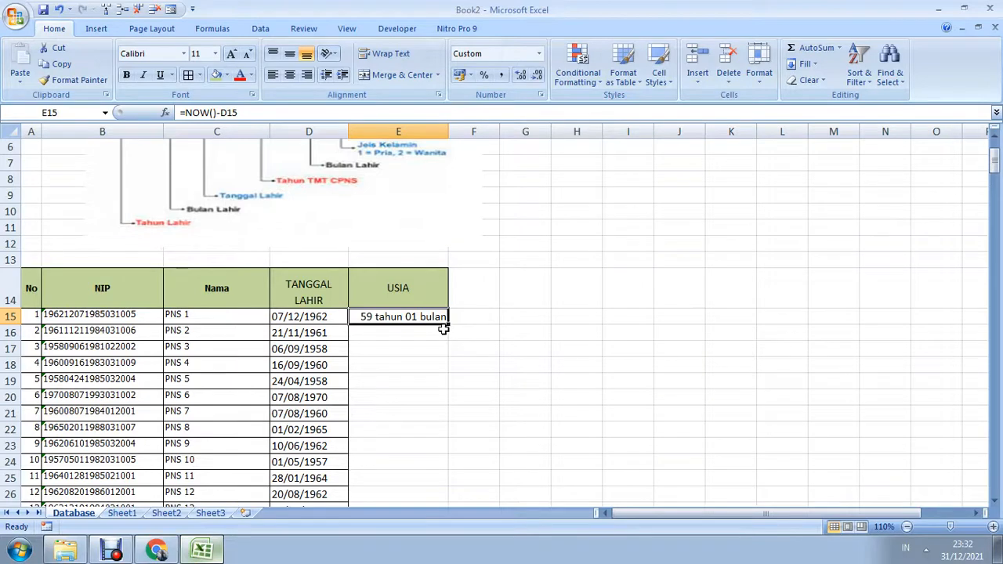
double_click(449, 324)
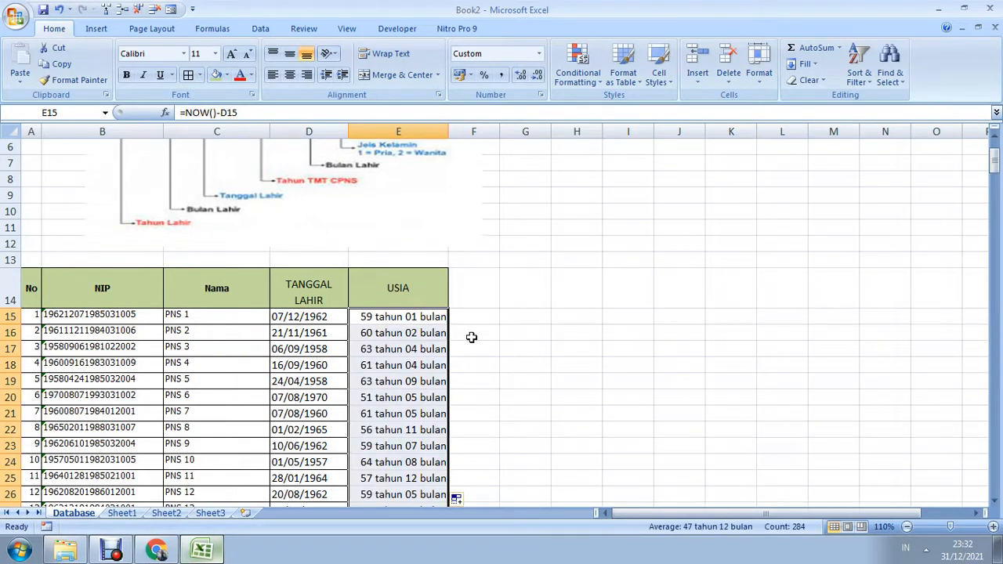
Examine the ages calculated down the USIA column, checking the years and months for each employee.
scroll(449, 375, "down", 13)
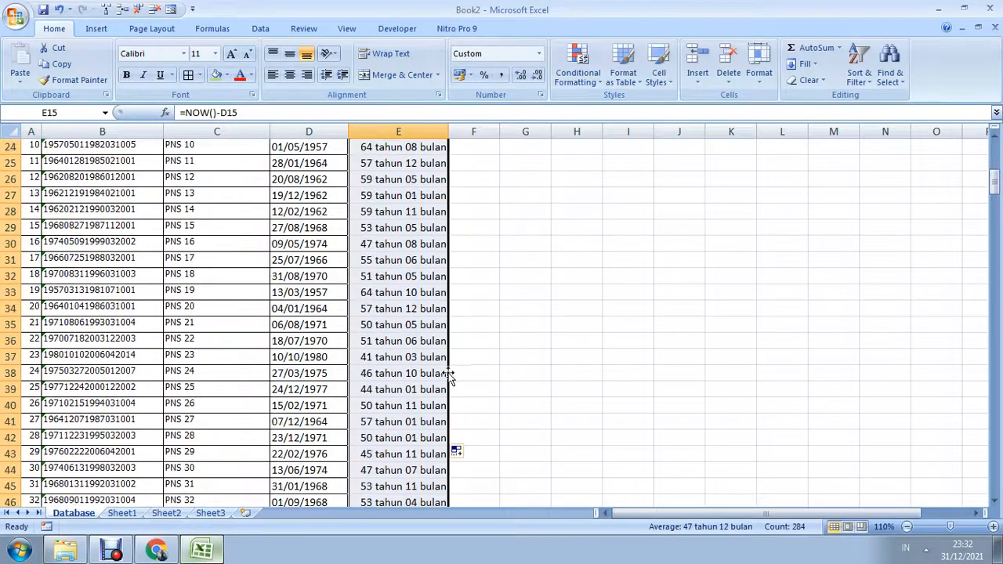
scroll(450, 376, "down", 12)
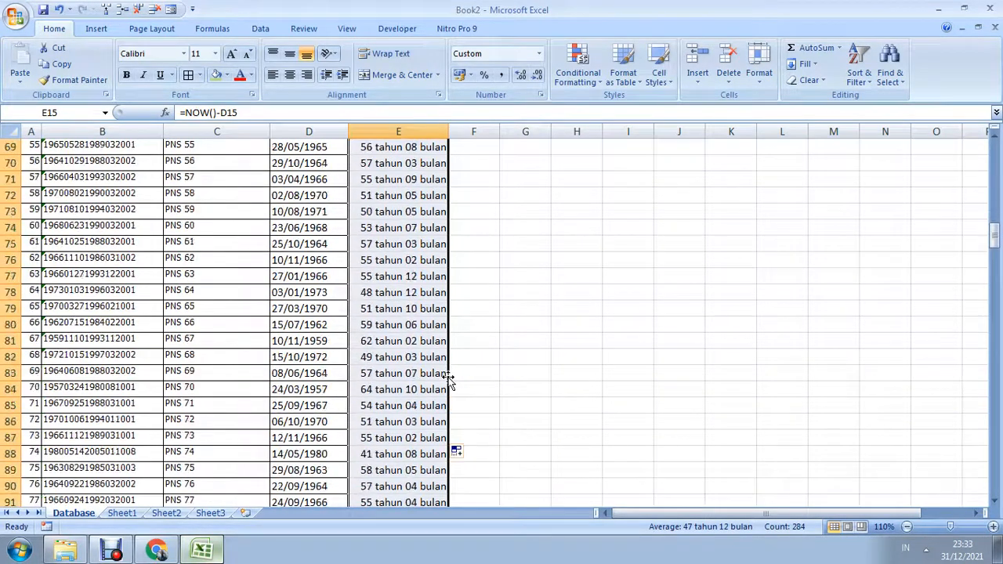
scroll(445, 378, "down", 16)
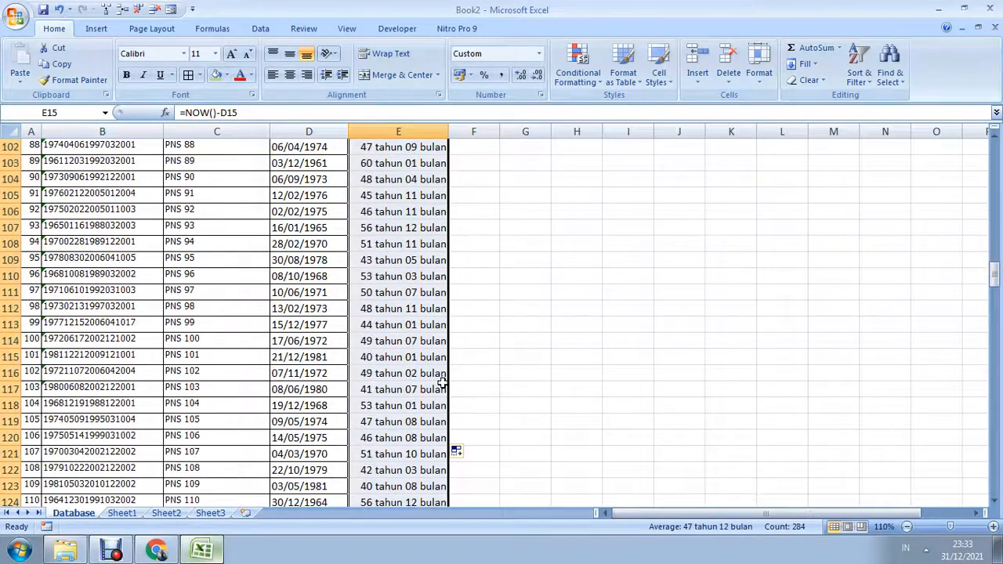
scroll(434, 391, "down", 6)
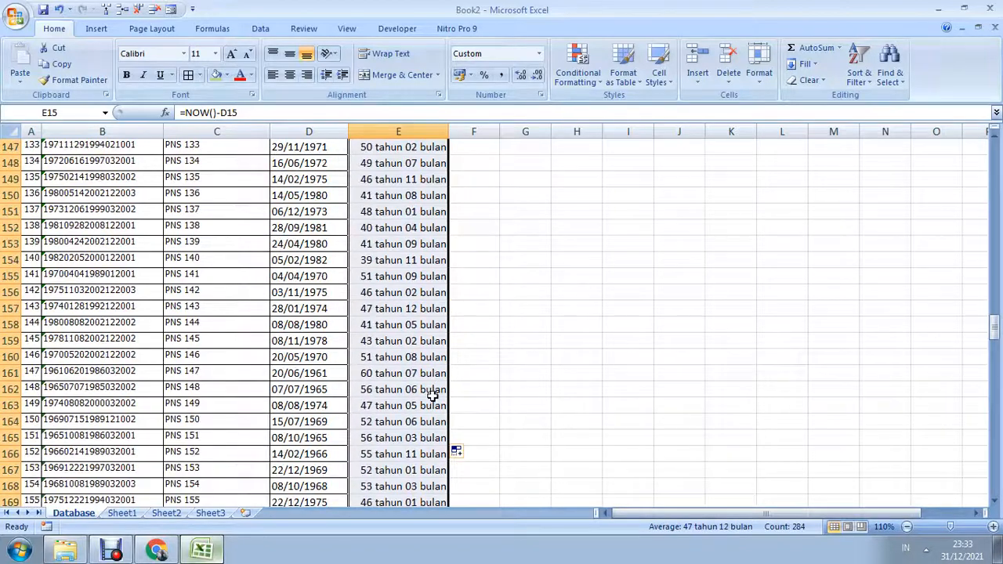
left_click_drag(996, 327, 994, 141)
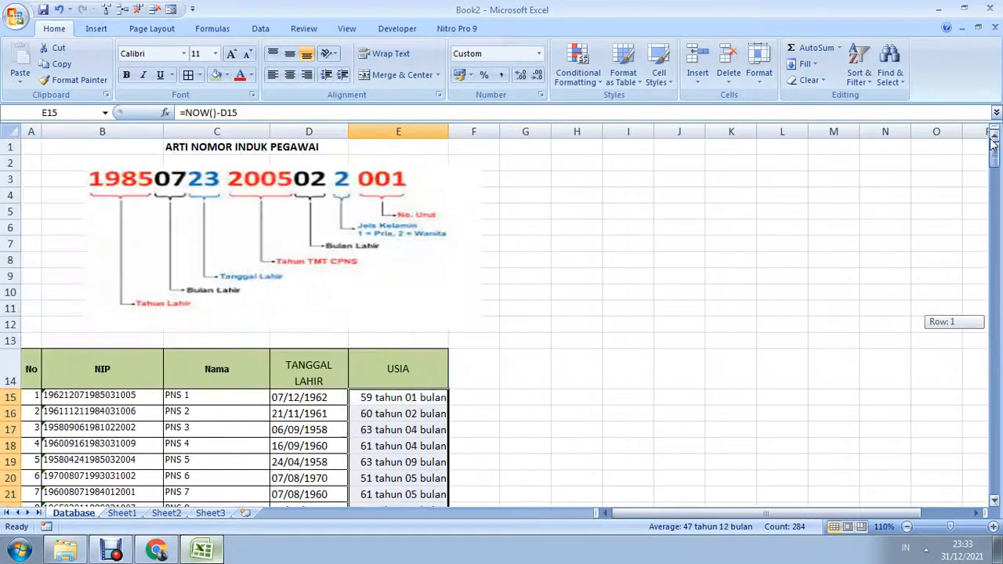
scroll(585, 358, "down", 2)
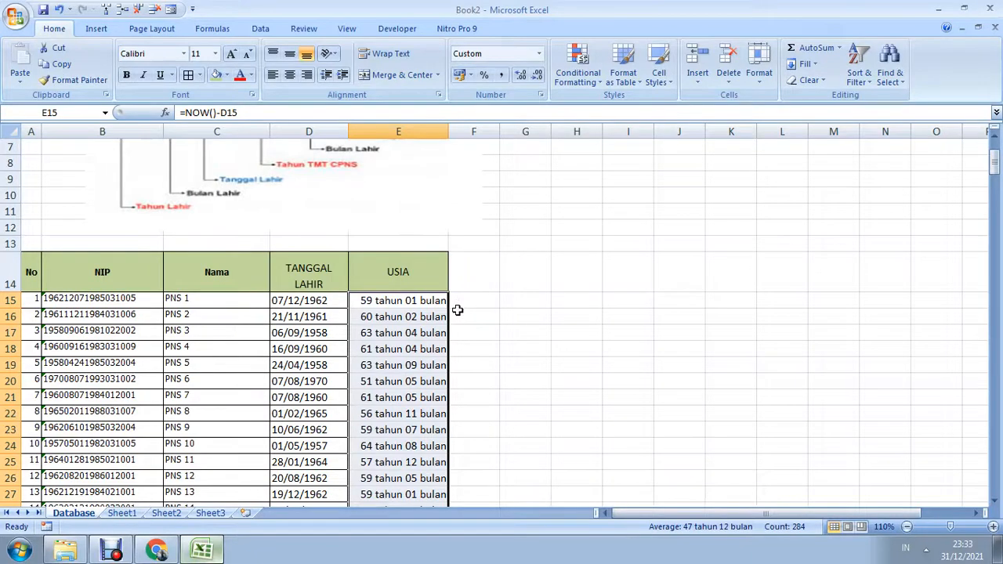
left_click(413, 299)
scroll(434, 316, "down", 2)
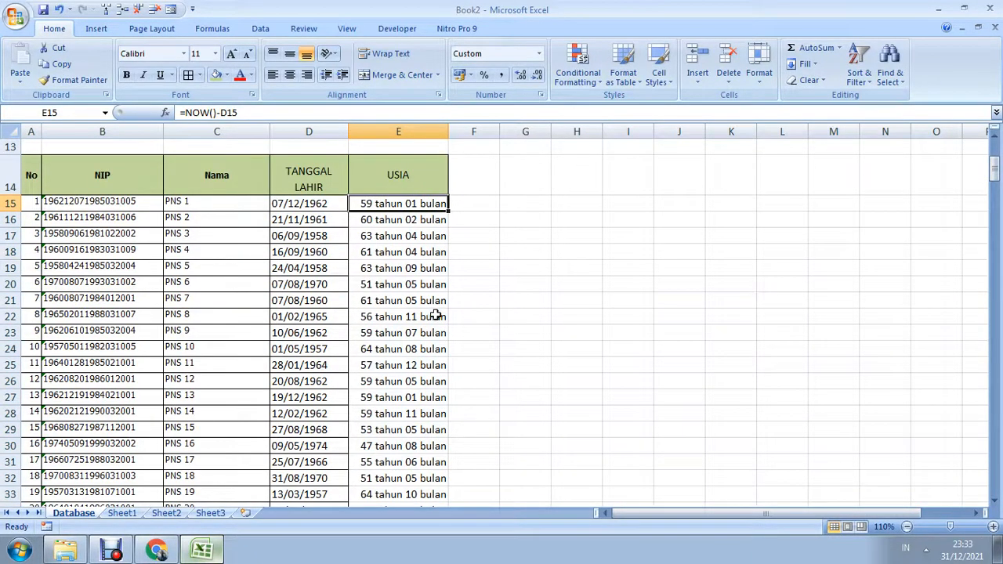
scroll(434, 316, "down", 3)
scroll(459, 343, "down", 2)
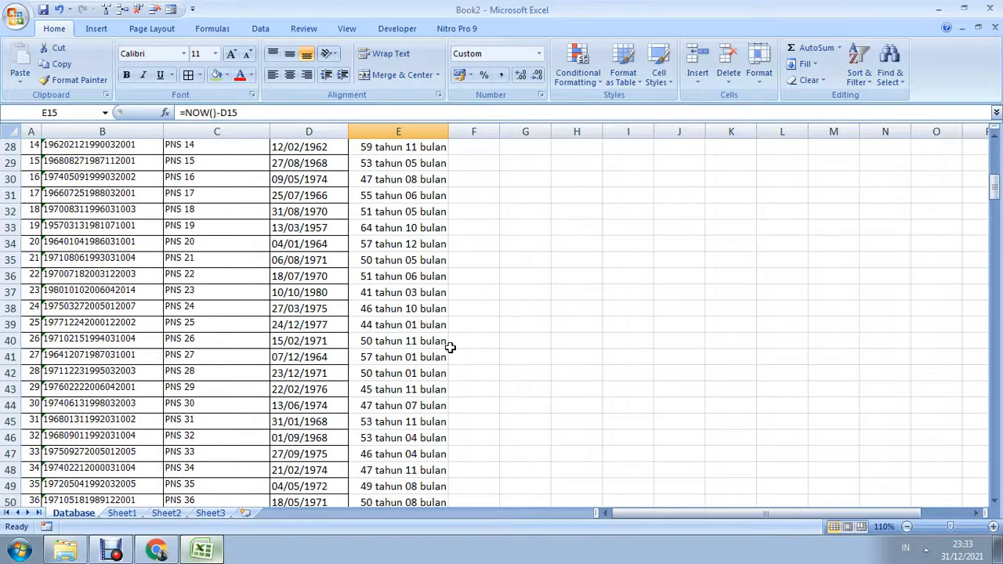
scroll(448, 347, "down", 2)
scroll(448, 349, "down", 2)
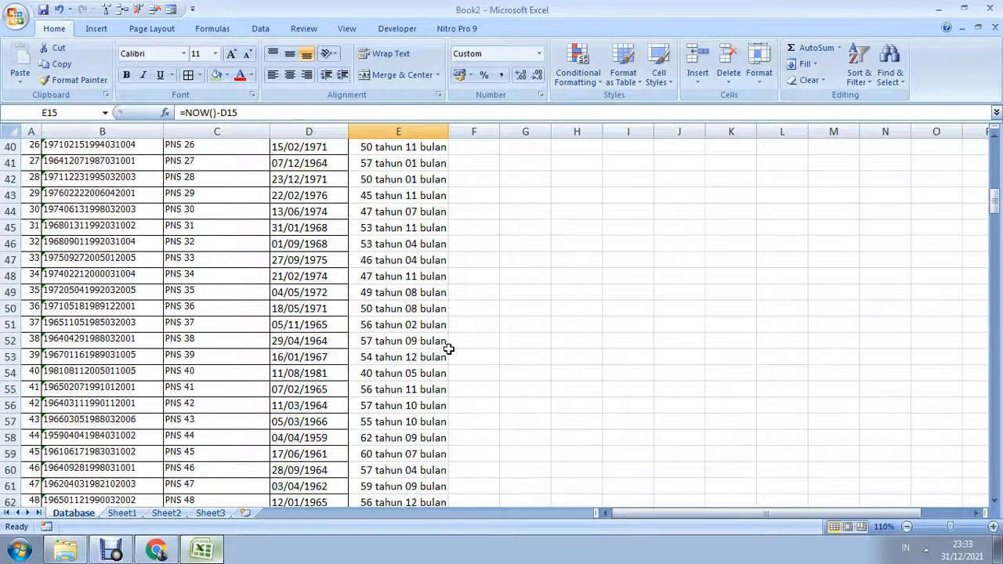
Highlight the age of PNS 39 in E53 with the light green fill colour.
left_click(388, 358)
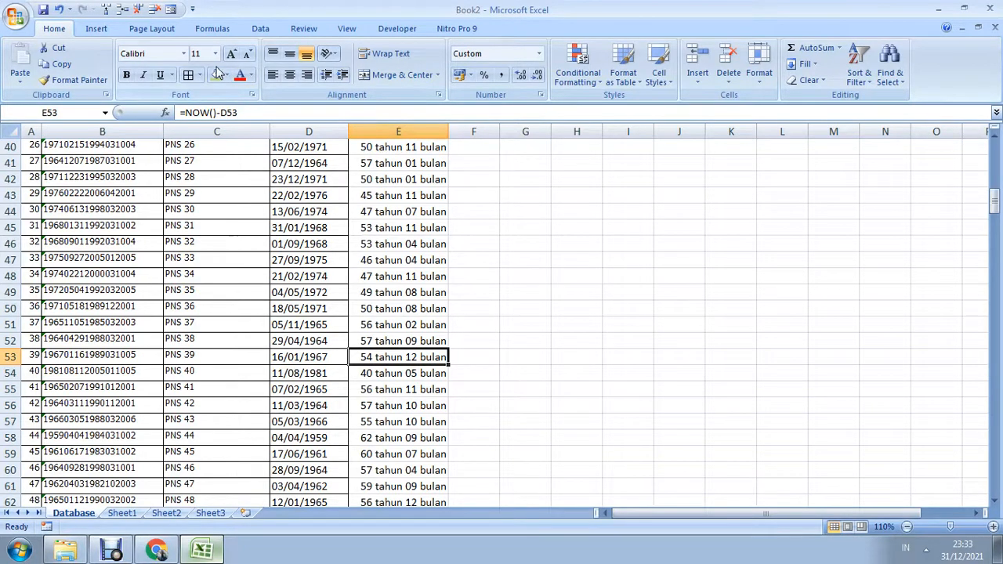
left_click(216, 74)
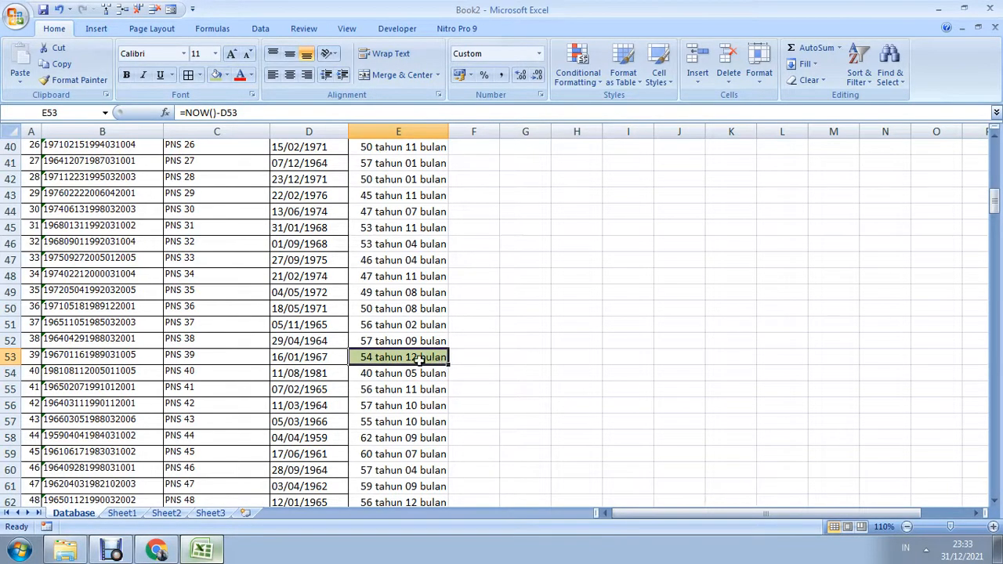
scroll(435, 362, "down", 2)
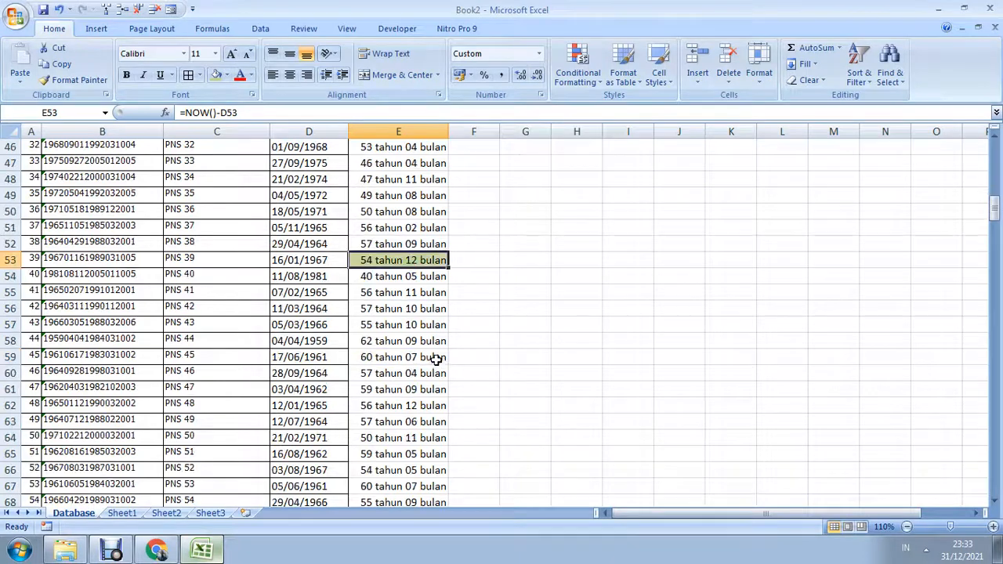
Highlight the ages of PNS 63 and PNS 64 in E77:E78 with the light green fill colour.
scroll(424, 267, "down", 1)
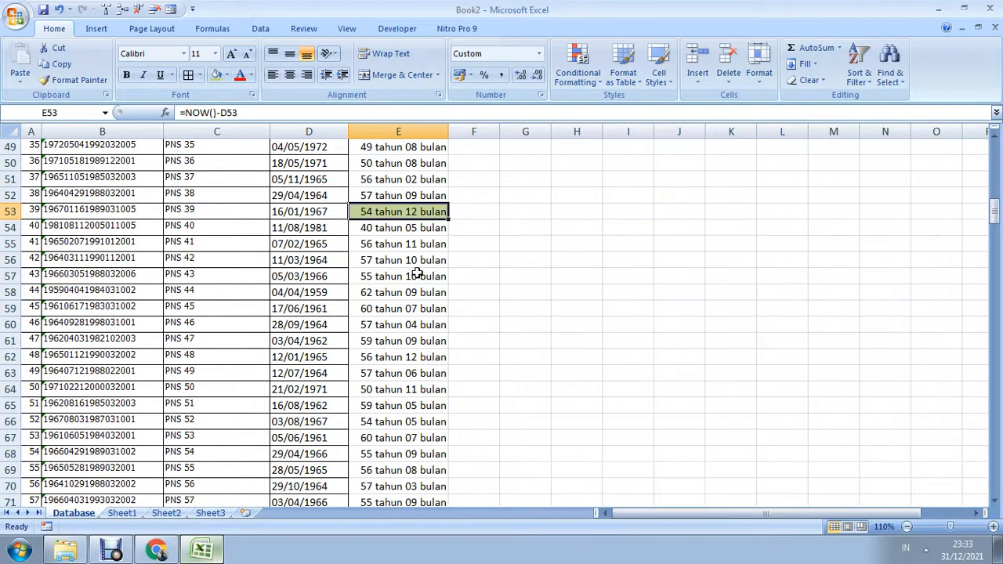
scroll(418, 273, "down", 6)
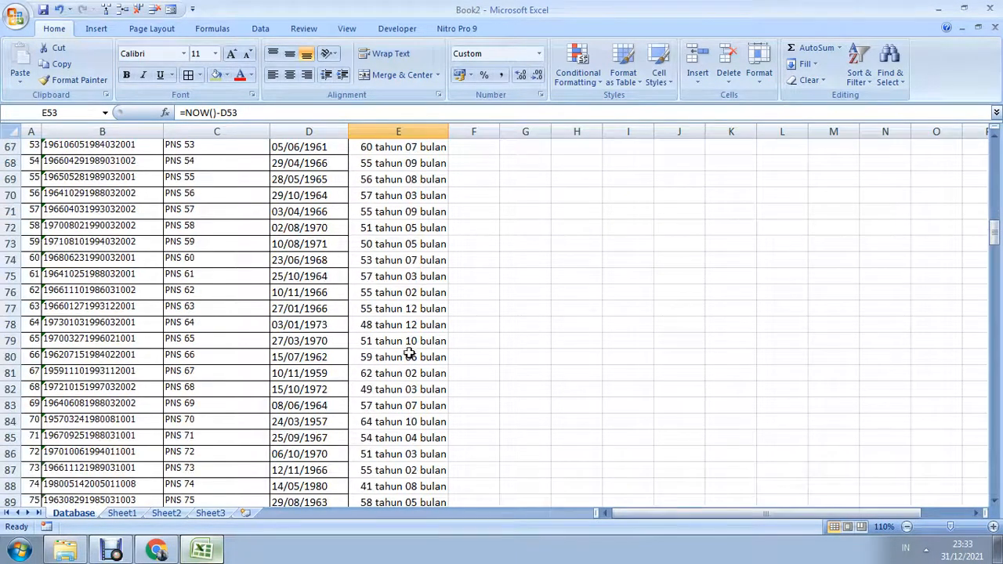
left_click_drag(420, 312, 417, 321)
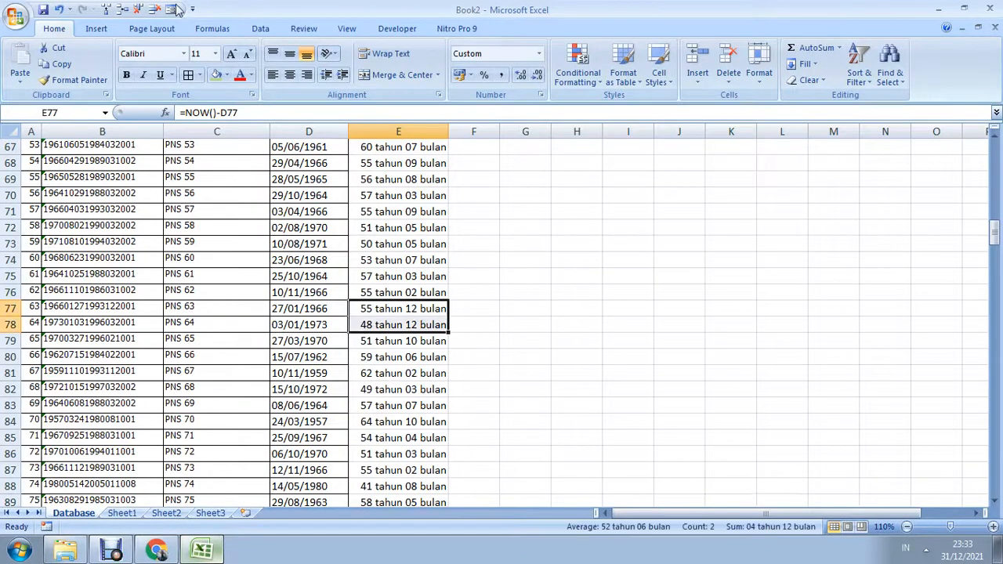
left_click(217, 75)
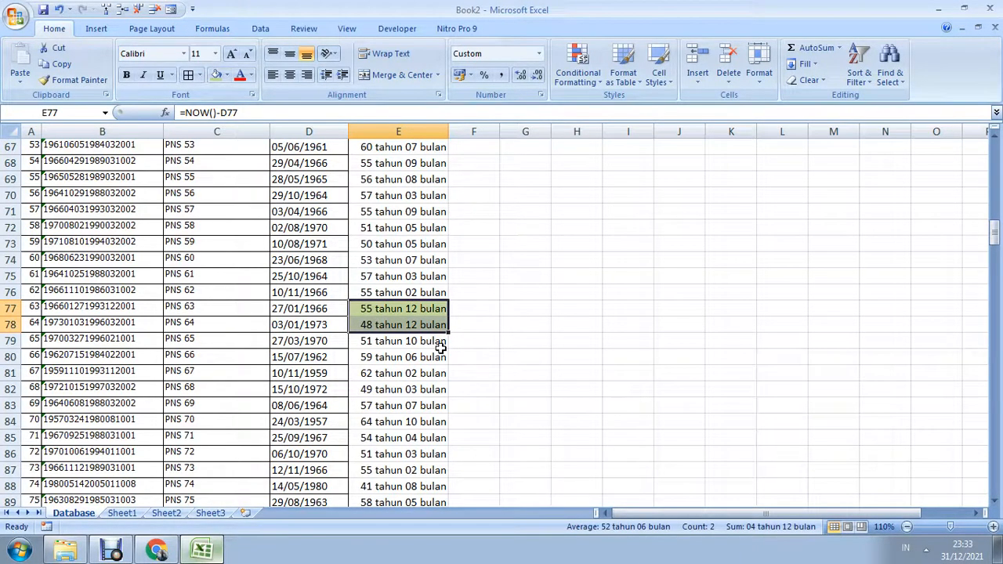
Examine the remaining ages in the USIA column below PNS 64, checking the months values, and return to the table header.
scroll(426, 352, "down", 4)
scroll(420, 347, "down", 4)
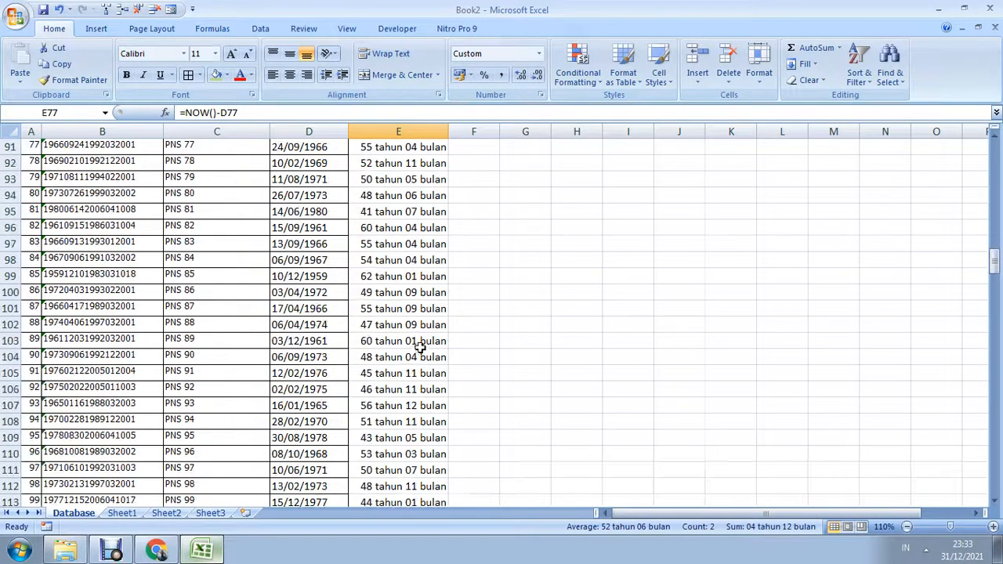
scroll(424, 333, "down", 7)
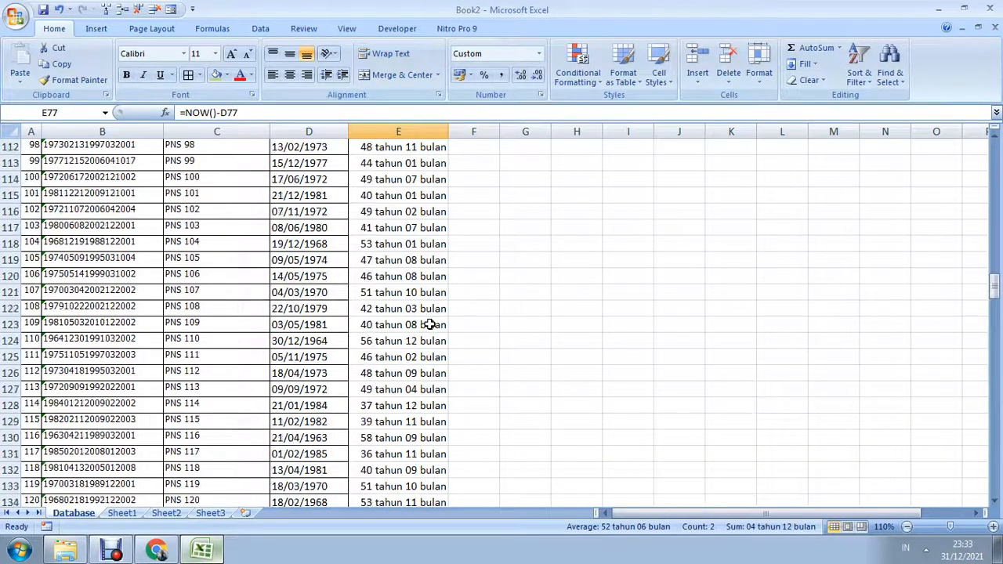
scroll(429, 324, "down", 10)
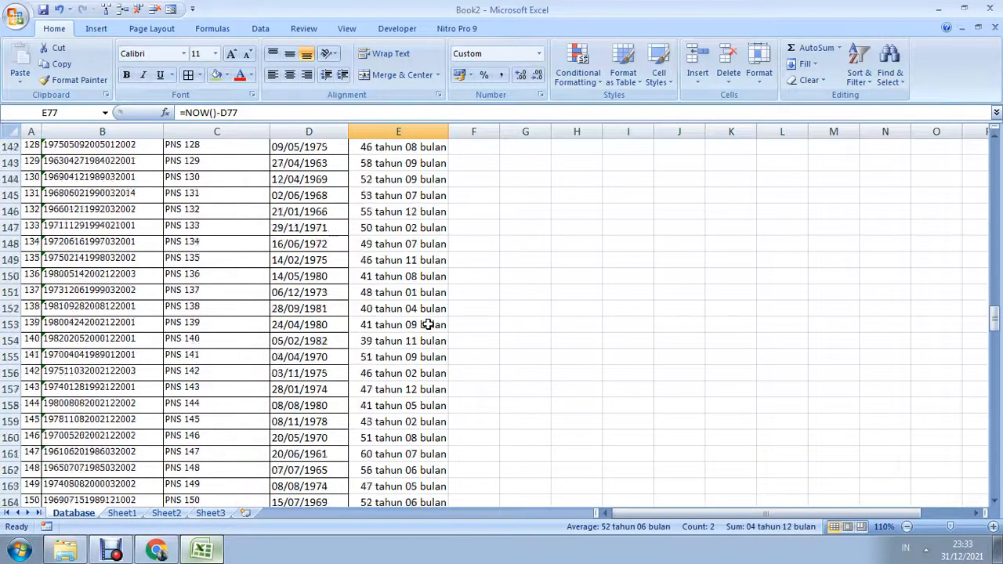
scroll(428, 325, "down", 6)
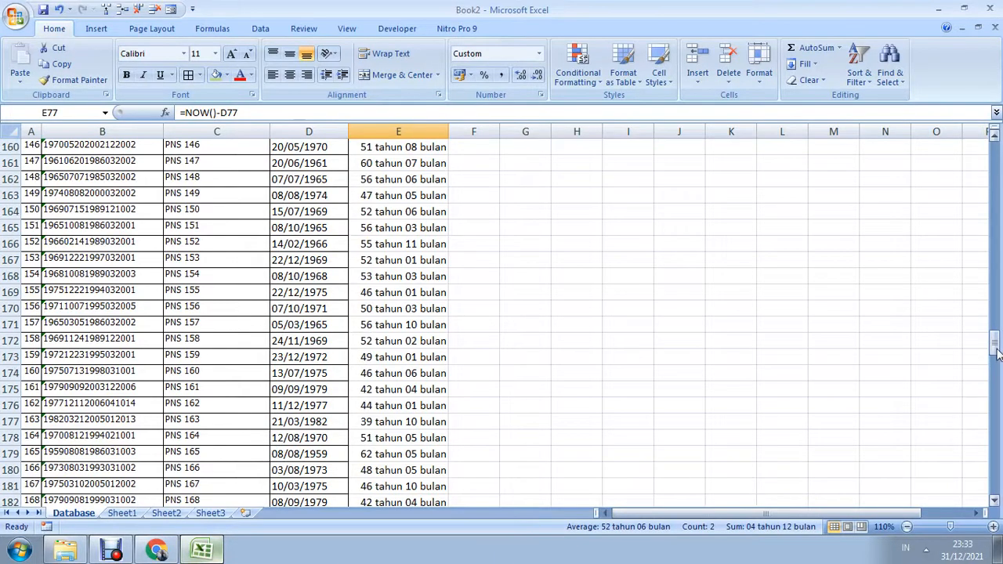
left_click_drag(997, 355, 997, 145)
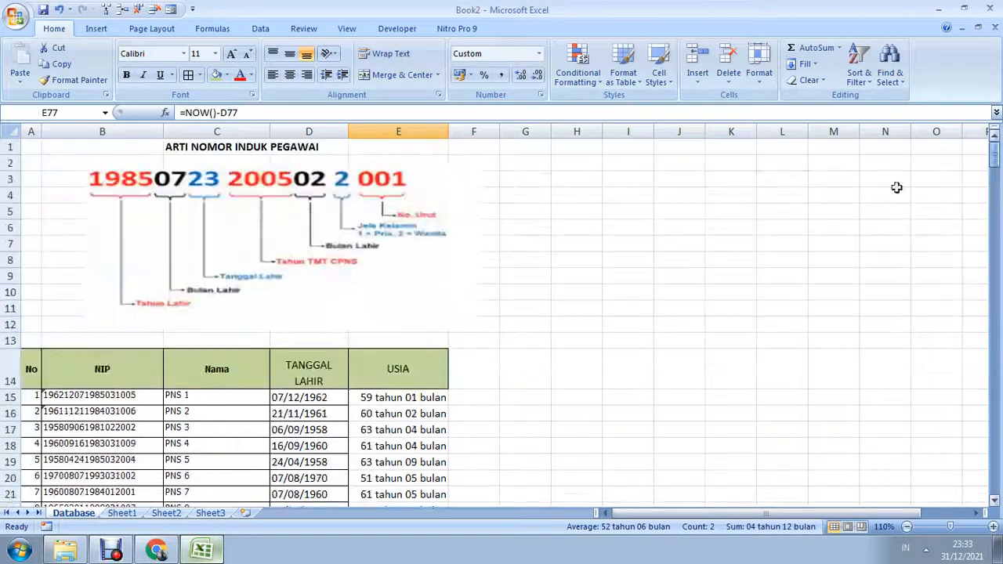
Copy the USIA header from E14 into F14 and widen column F to about the width of column E.
left_click(396, 367)
key("ctrl+c")
left_click(484, 374)
key("ctrl+v")
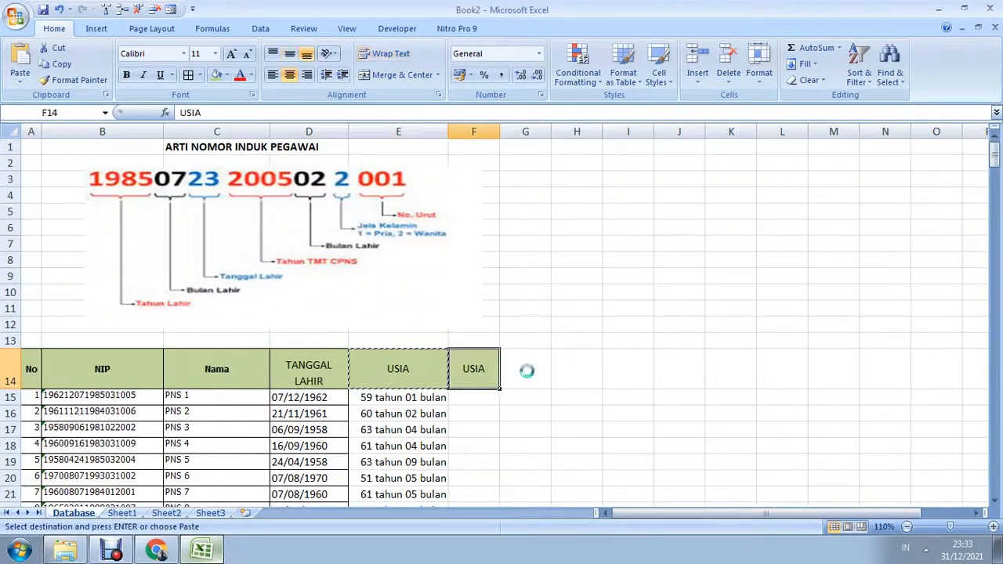
left_click_drag(501, 132, 551, 199)
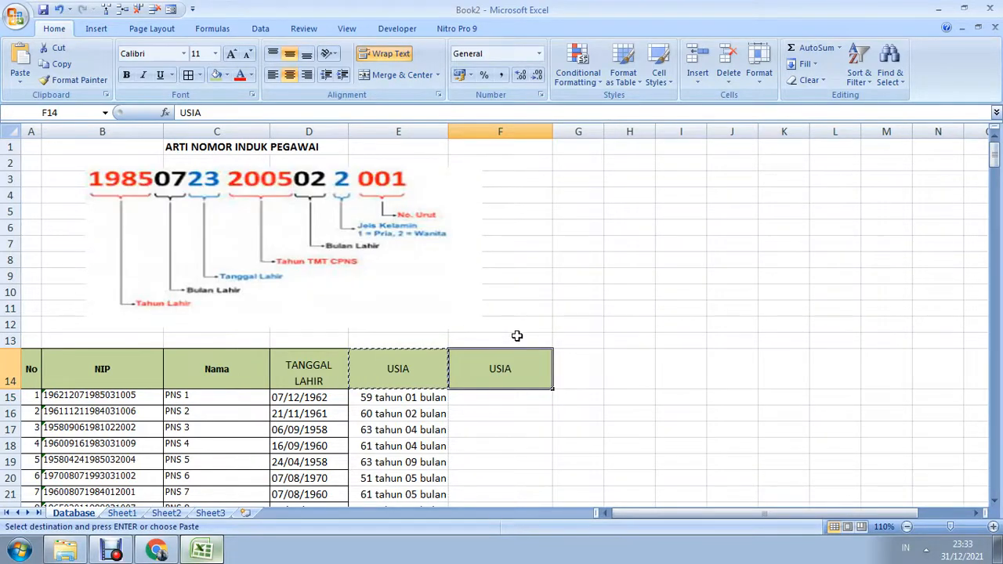
Begin a DATEDIF formula in F15 with the birth date in D15 as its start date.
left_click(488, 397)
scroll(502, 374, "down", 1)
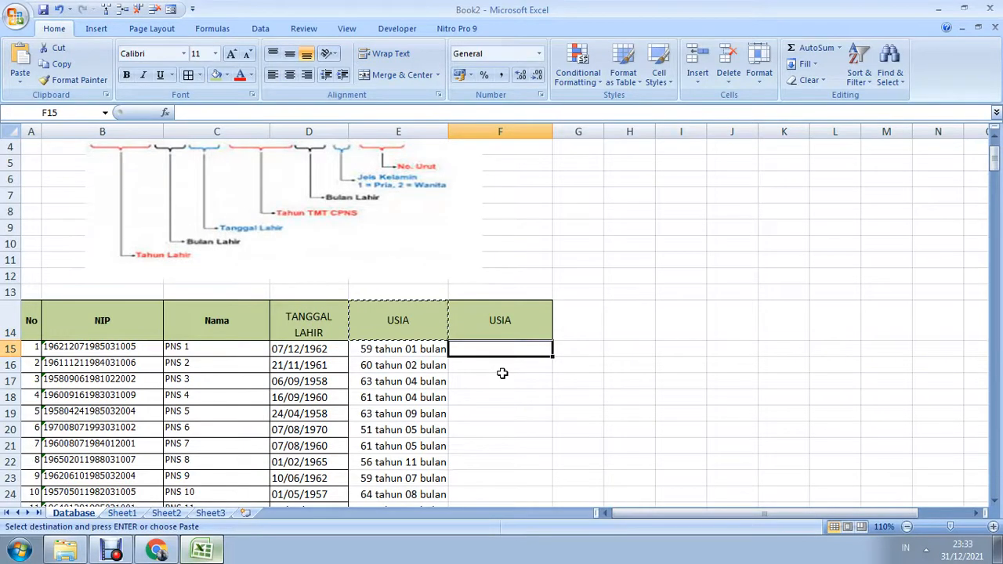
type("=da")
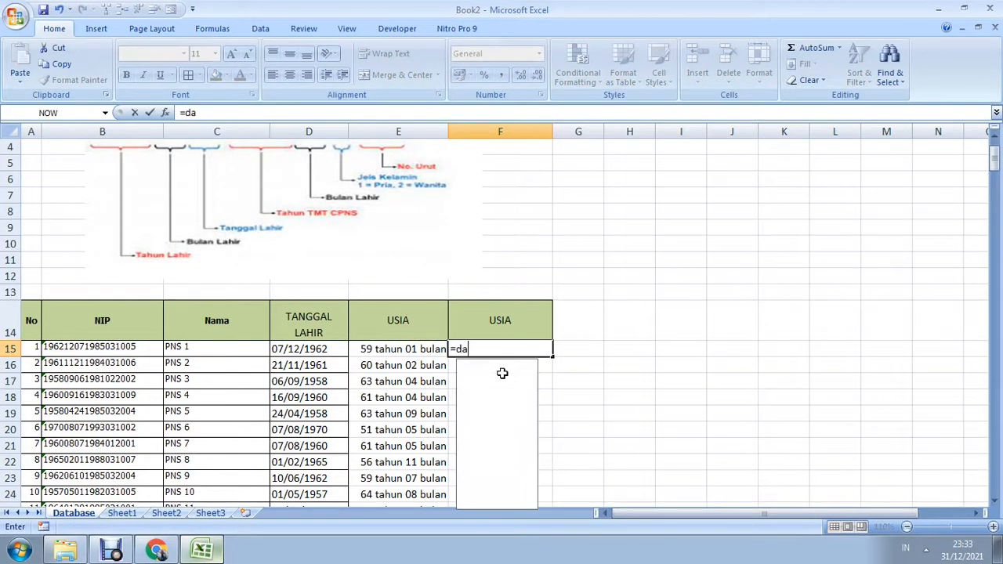
key("BackSpace")
key("BackSpace")
type("DATE")
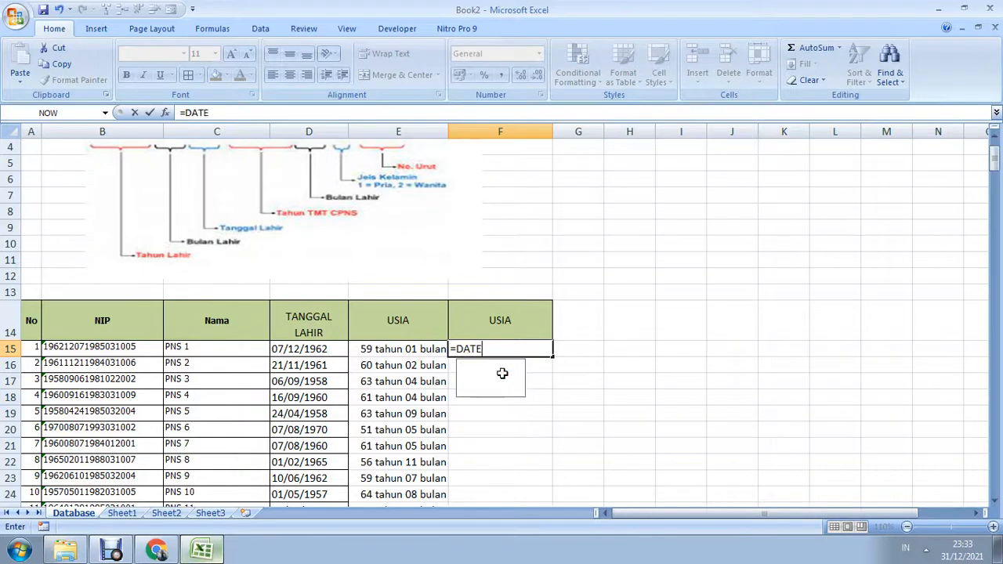
type("DIF")
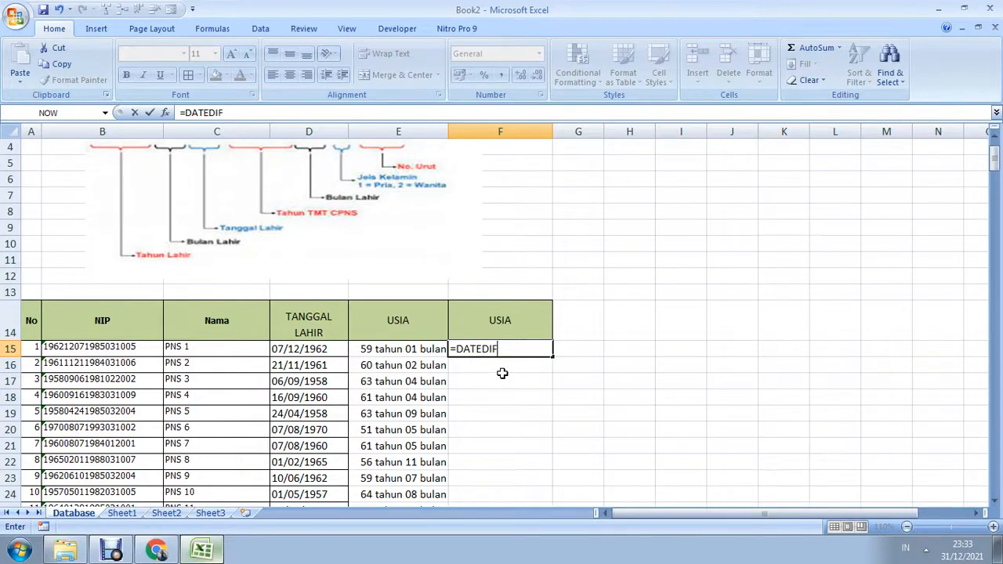
type("(")
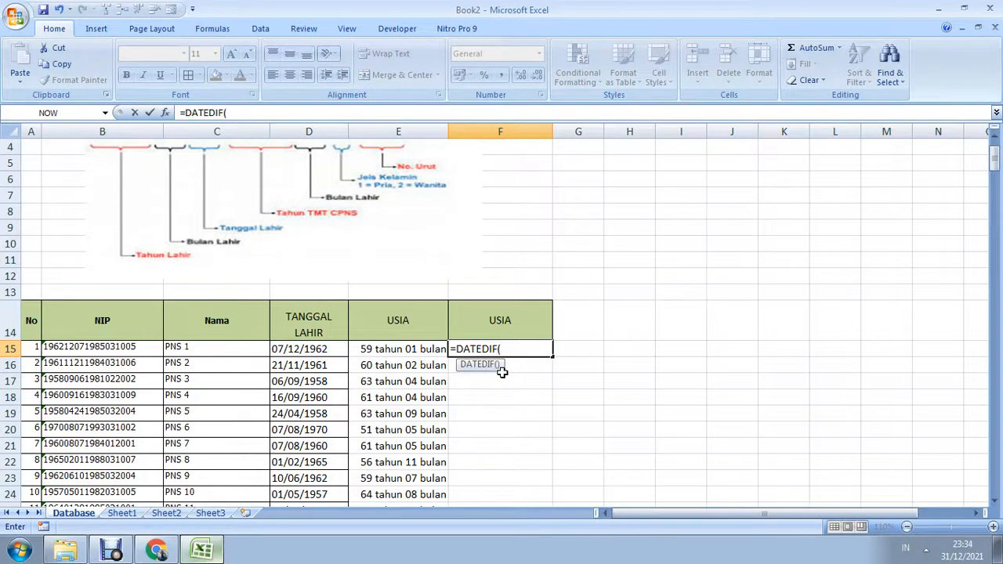
left_click(320, 351)
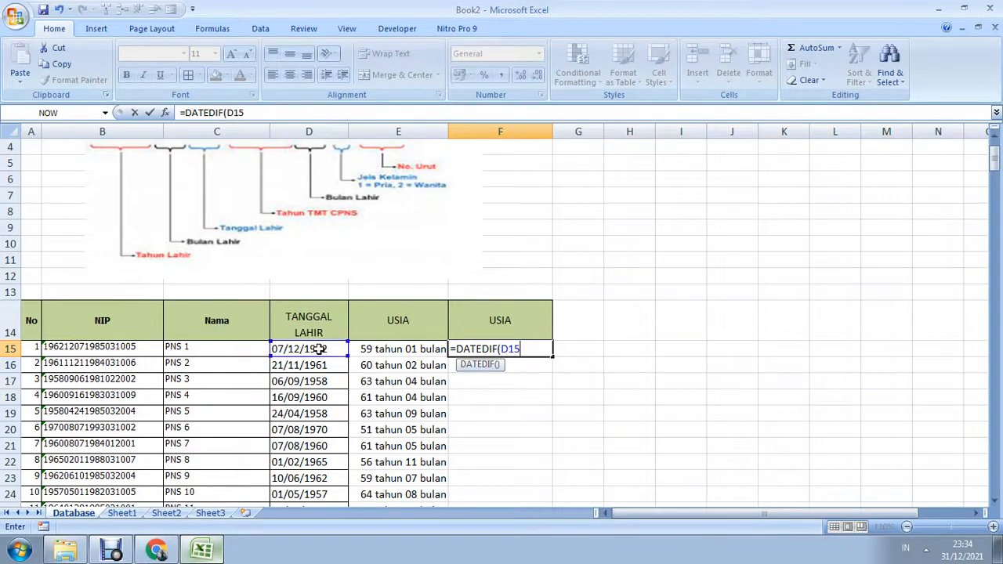
Complete the F15 formula with NOW() as the end date and "Y" as the unit, giving =DATEDIF(D15;NOW();"Y").
left_click(289, 117)
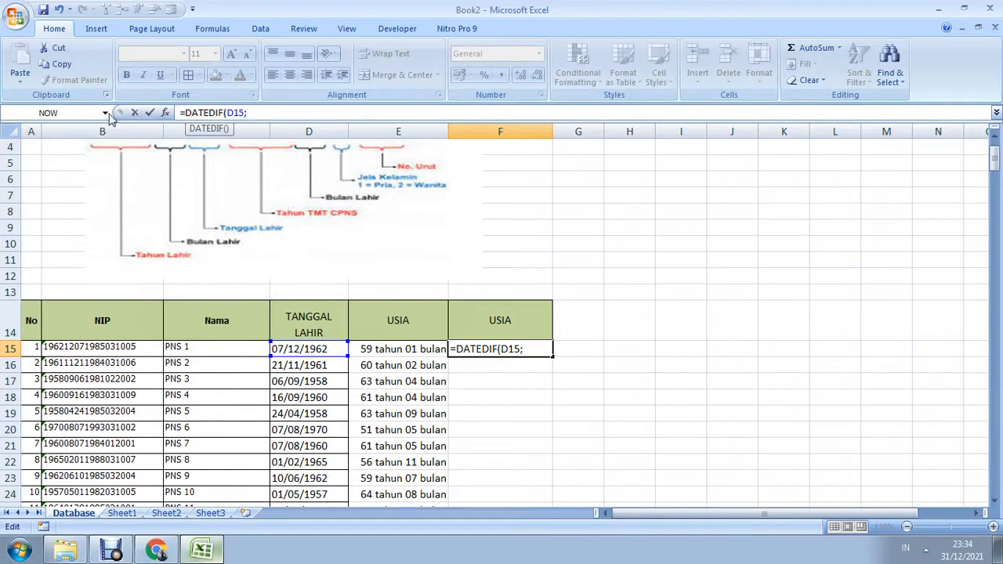
left_click(79, 118)
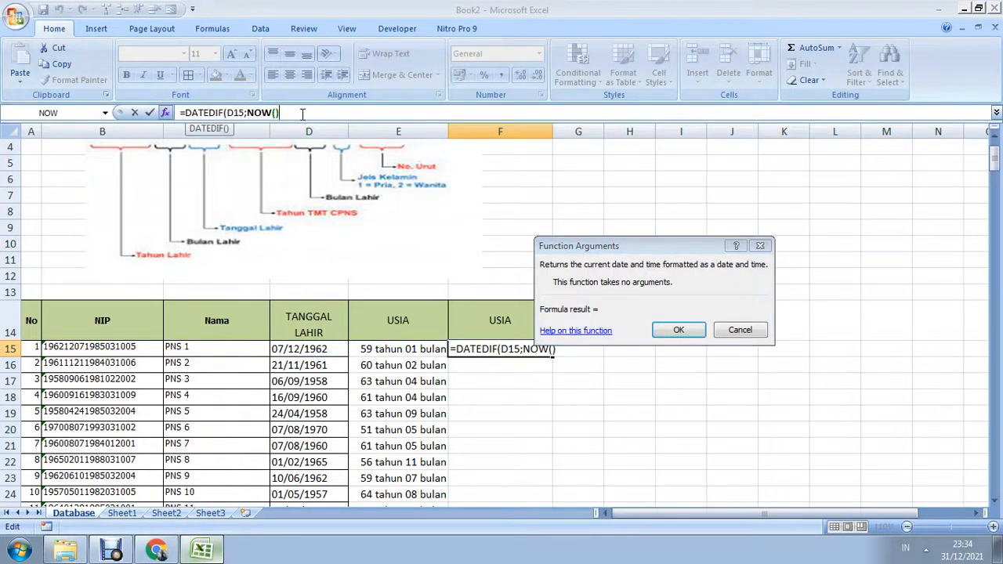
type(";")
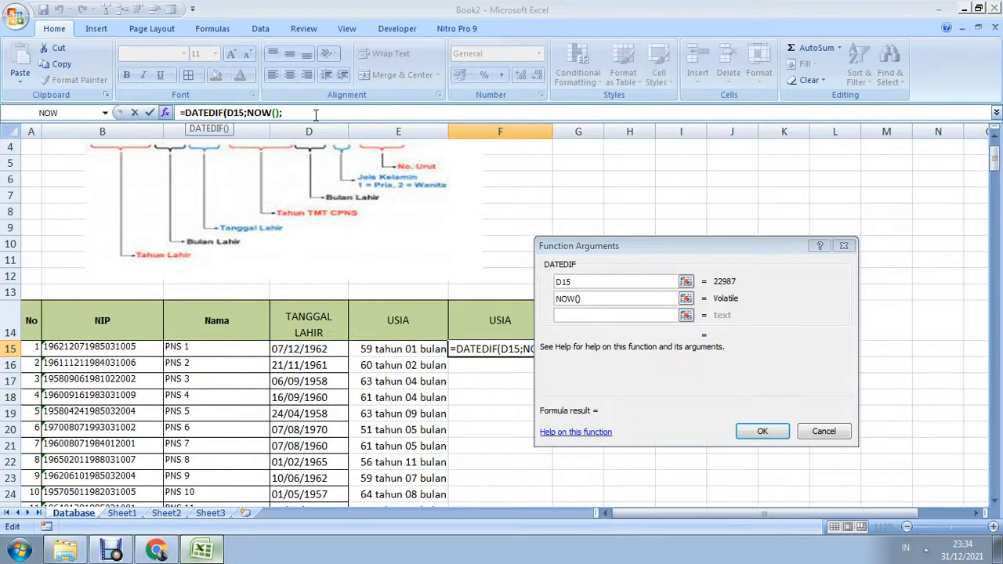
type("\"")
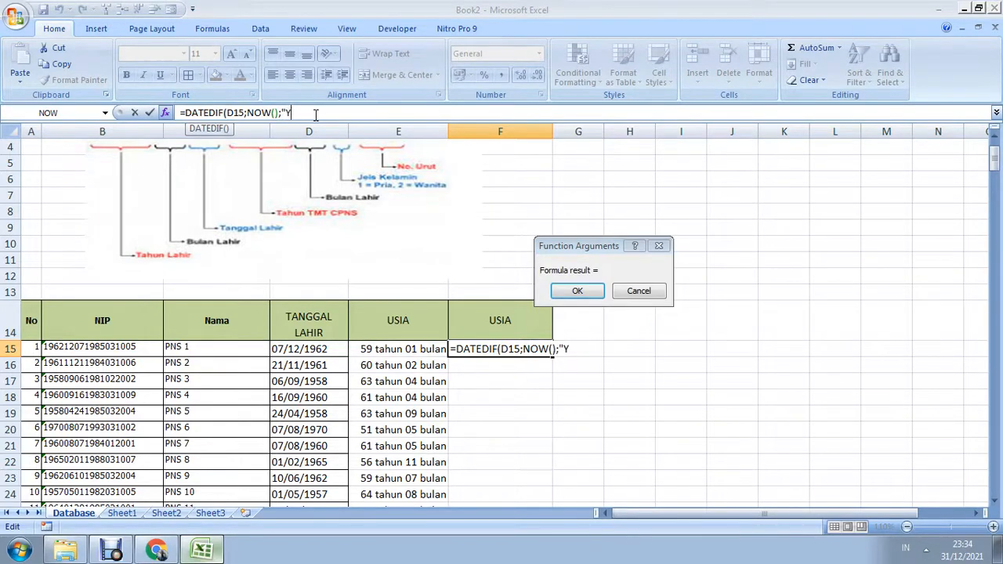
type("Y\"")
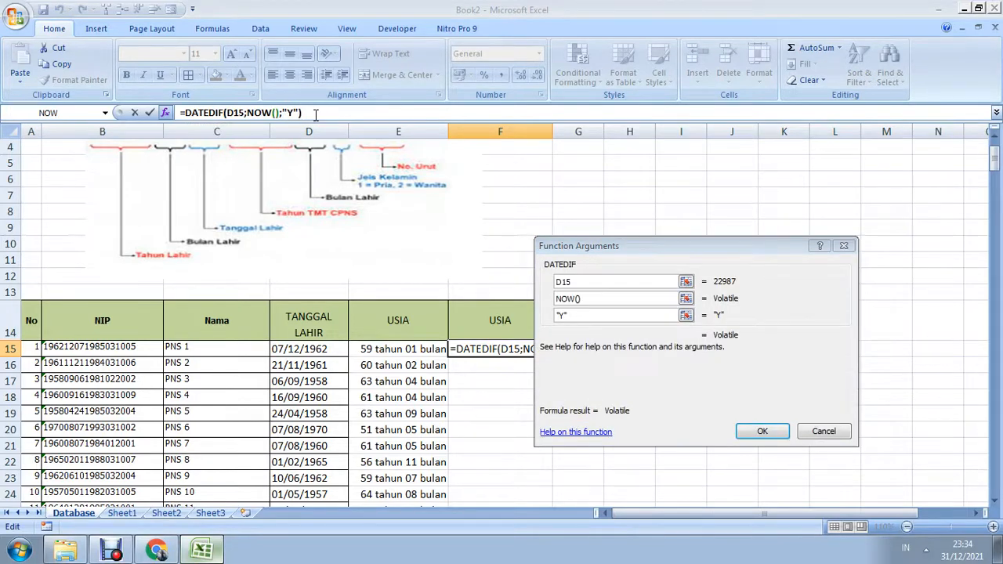
key("Return")
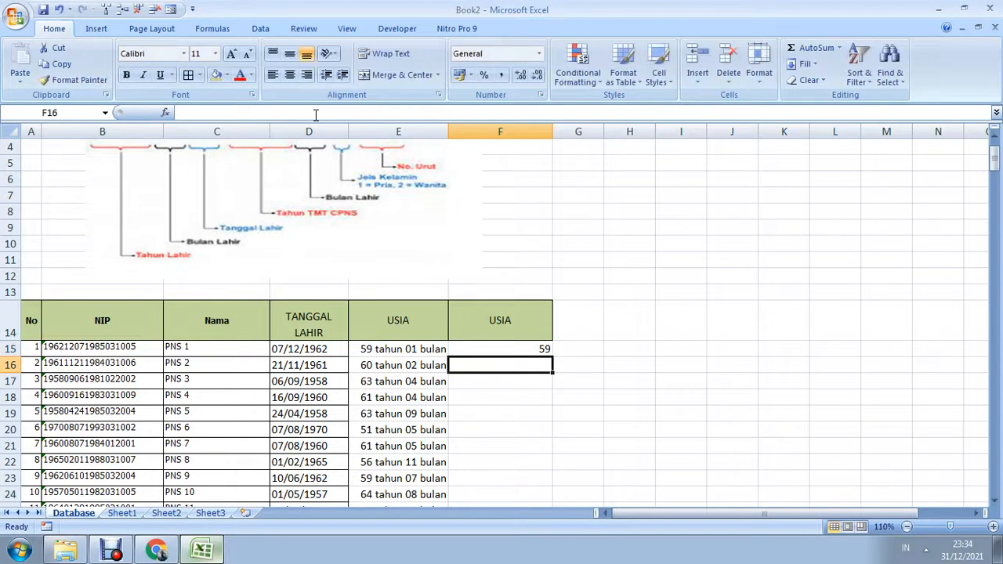
Append the lowercase text &" tahun" to the DATEDIF formula in F15.
left_click(553, 348)
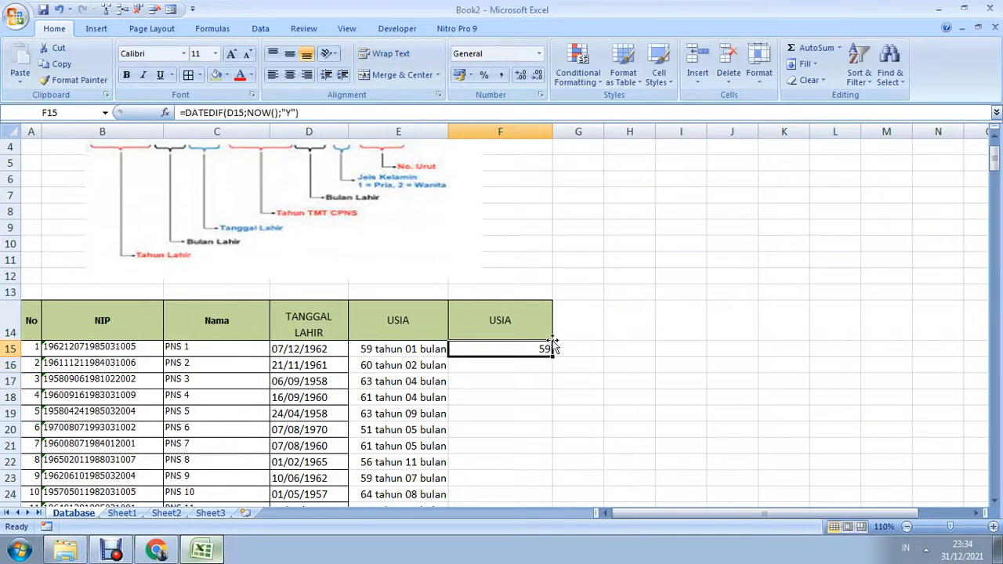
left_click(310, 112)
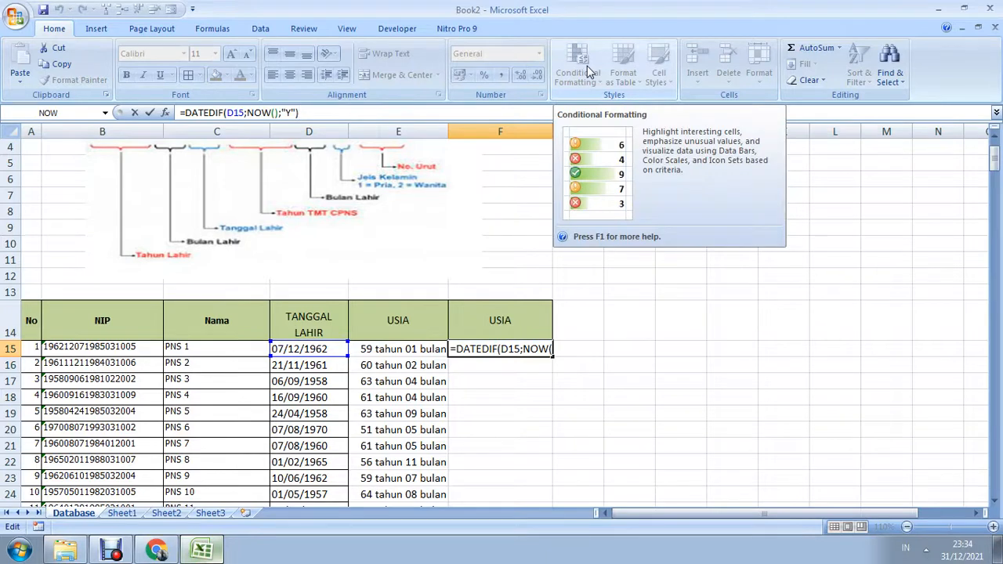
key("Escape")
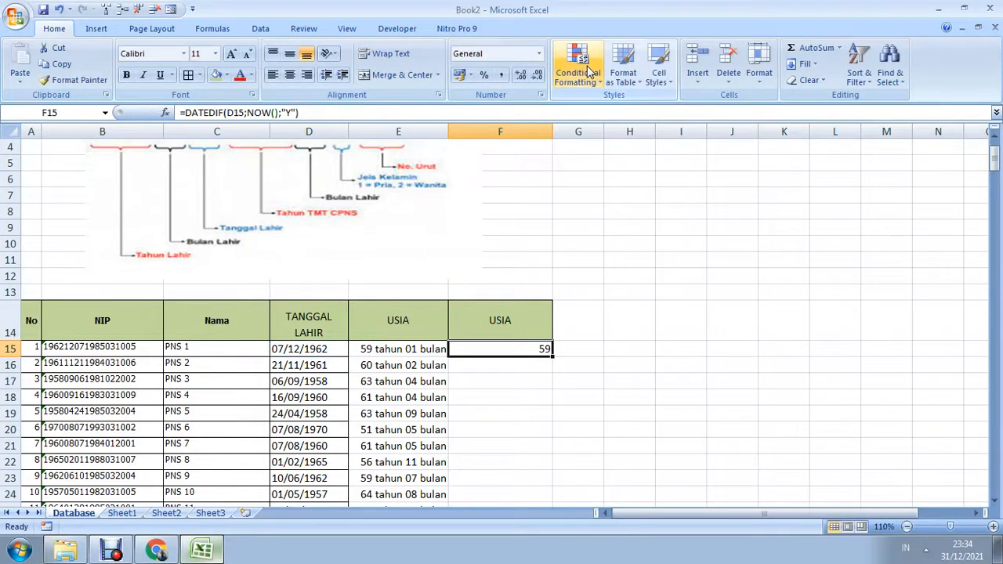
left_click(439, 114)
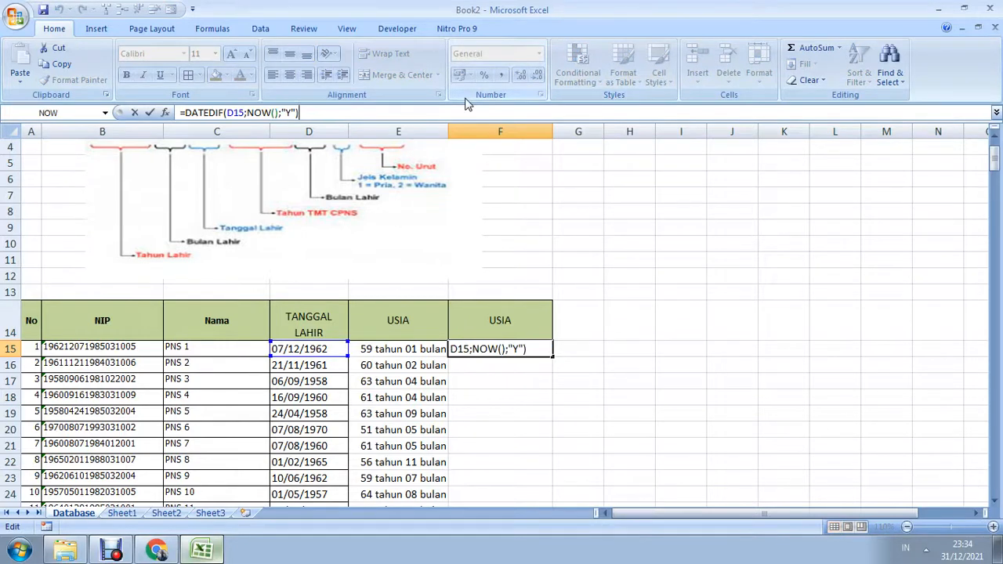
type("&\" TAHUN")
key("BackSpace")
key("BackSpace")
key("BackSpace")
key("BackSpace")
key("BackSpace")
key("BackSpace")
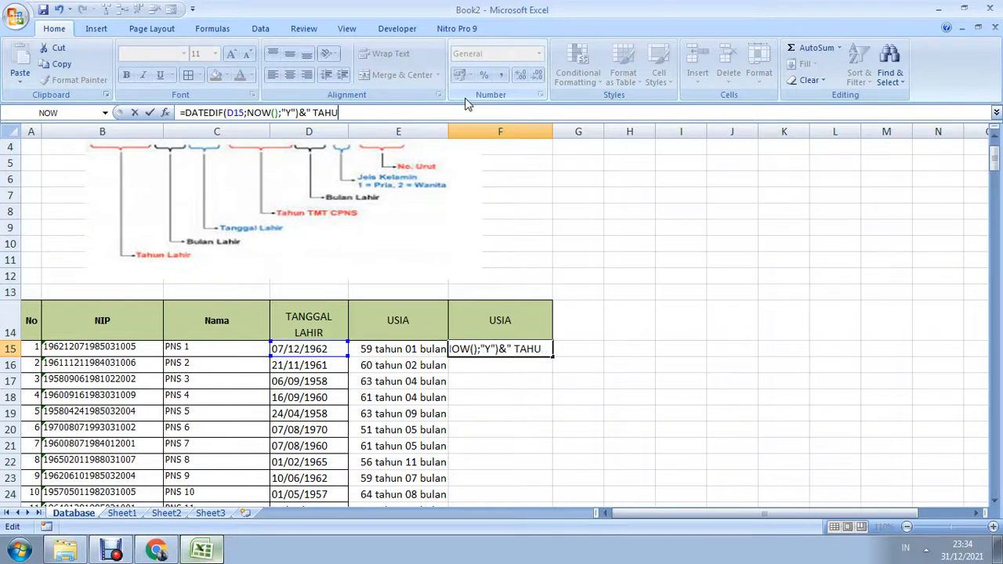
type("tahun")
key("Return")
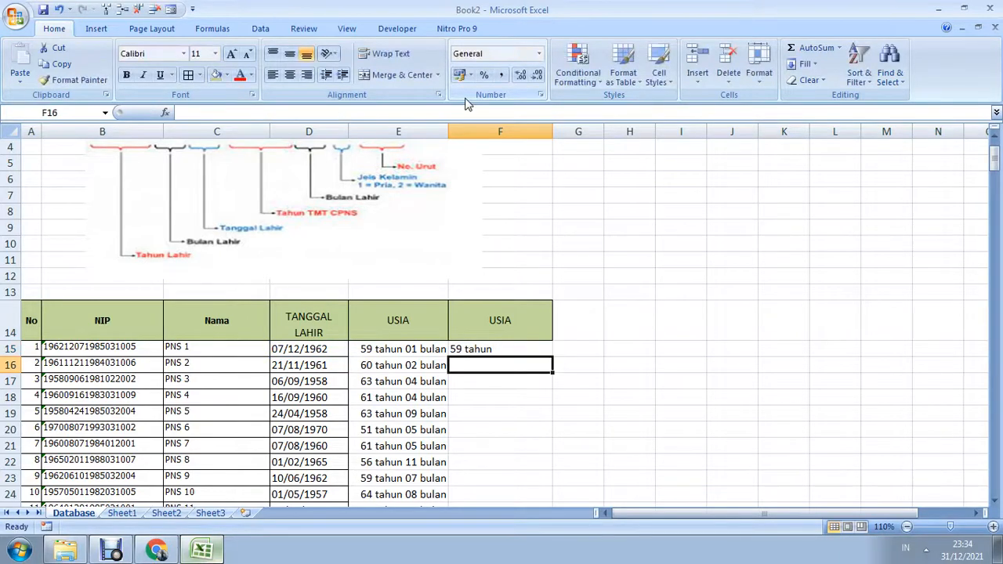
Extend the F15 formula with a space after tahun and a second joined DATEDIF using D15 as its start date.
left_click(517, 346)
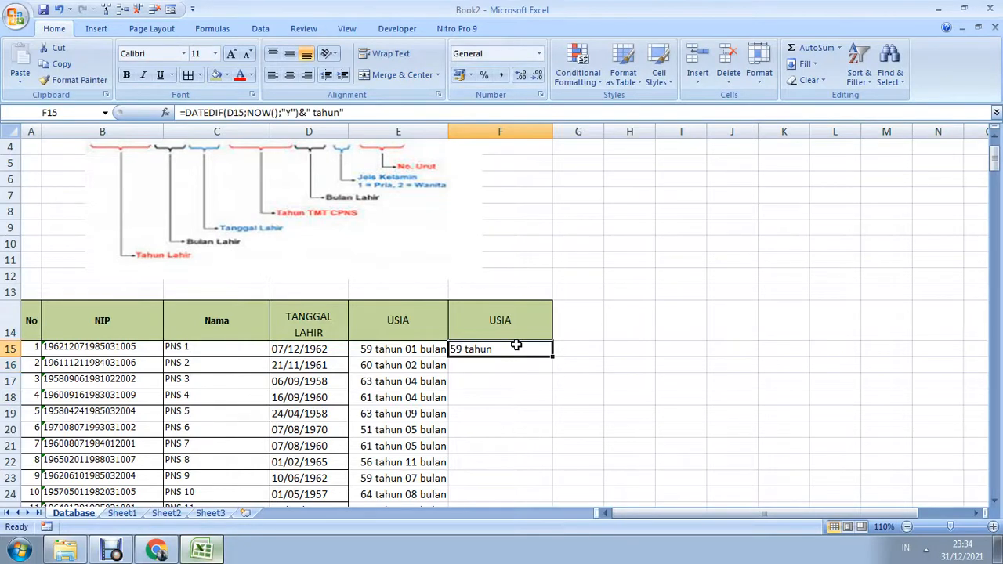
left_click(376, 116)
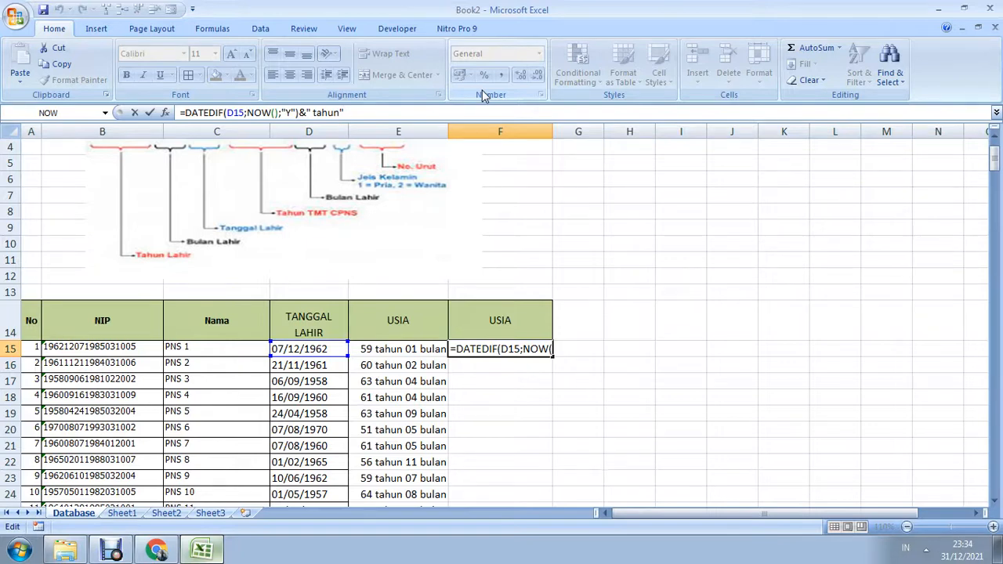
key("End")
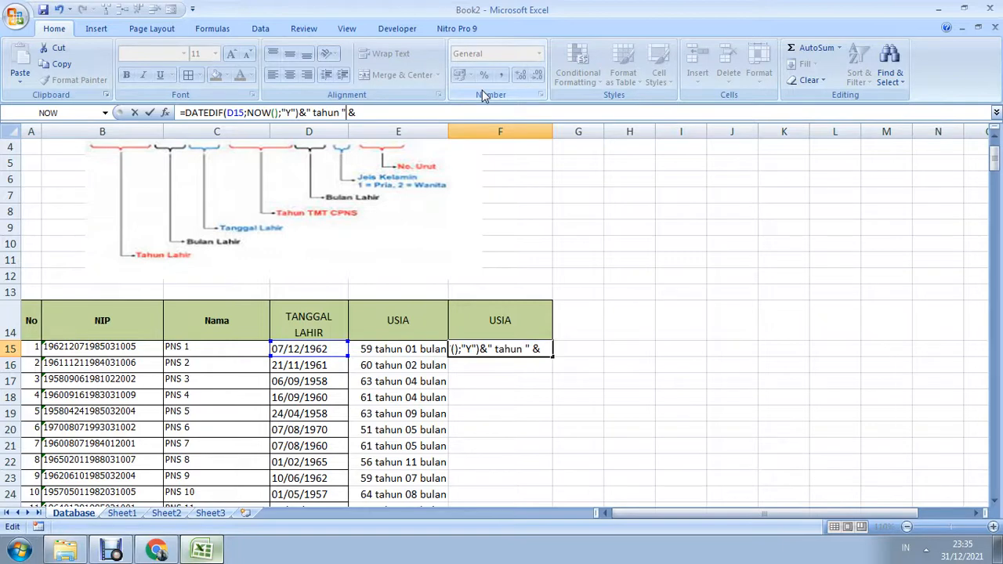
key("BackSpace")
type("DATED")
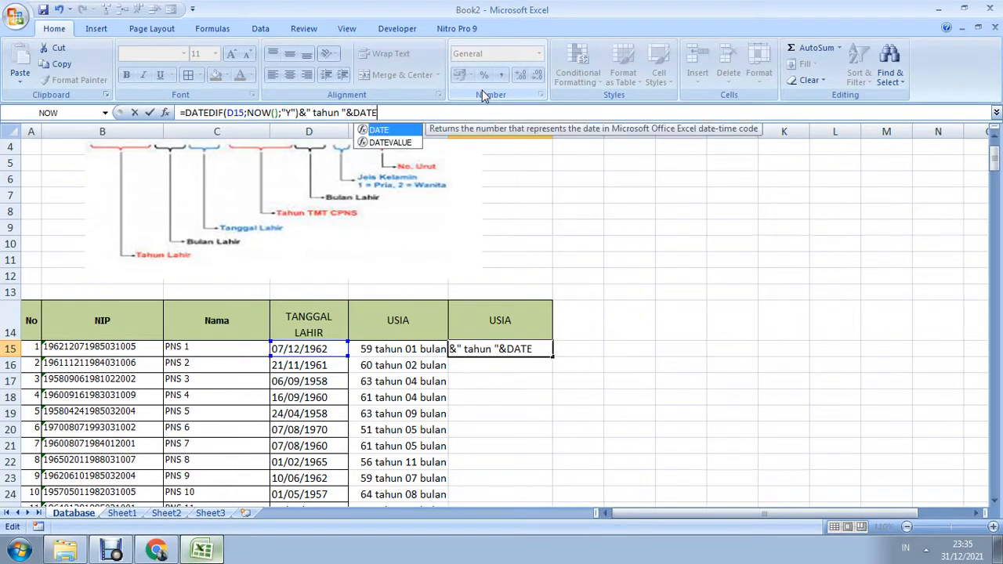
type("IF")
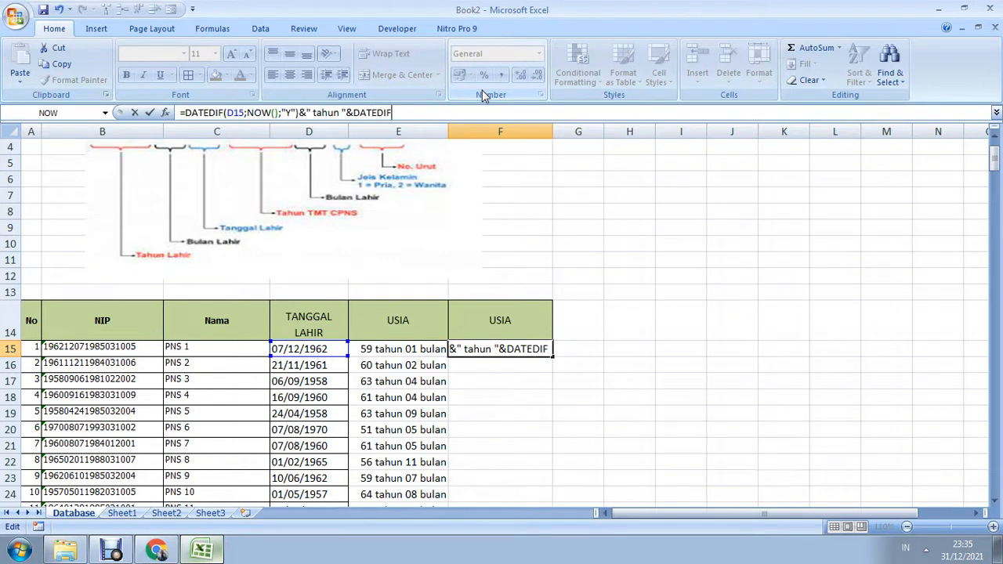
type("(")
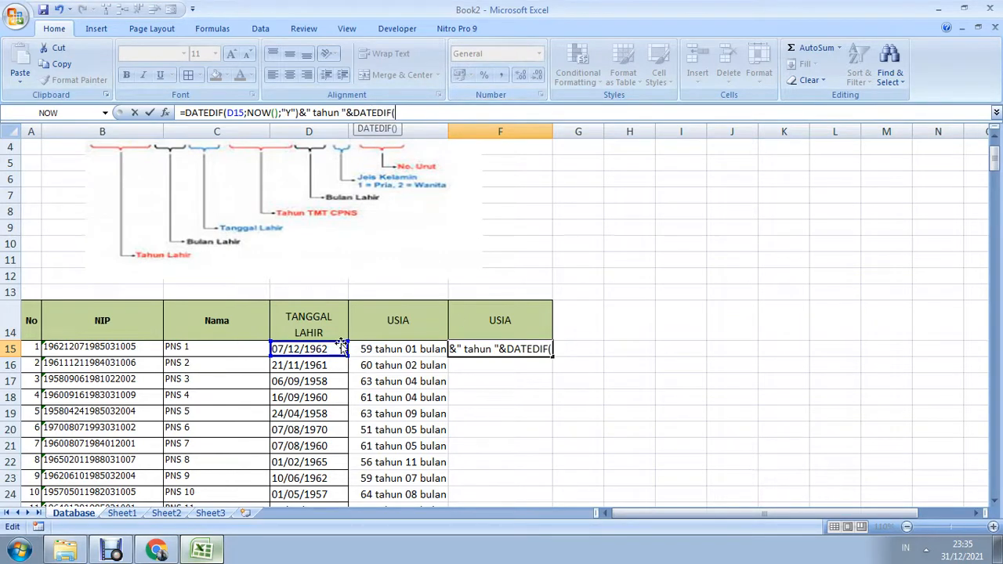
left_click(293, 349)
type(";")
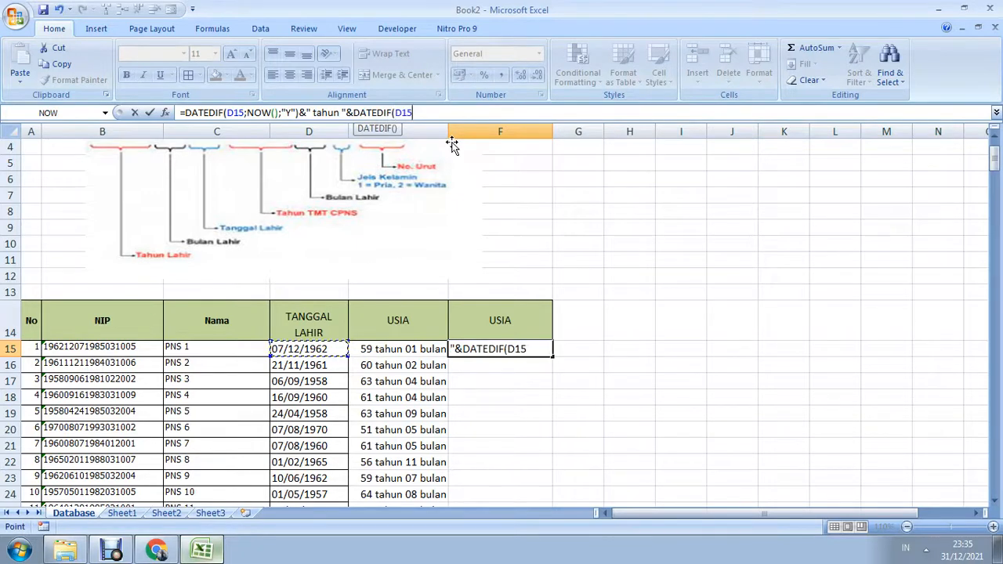
Complete the second DATEDIF in F15 with NOW() as the end date and "YM" as the unit.
left_click(82, 113)
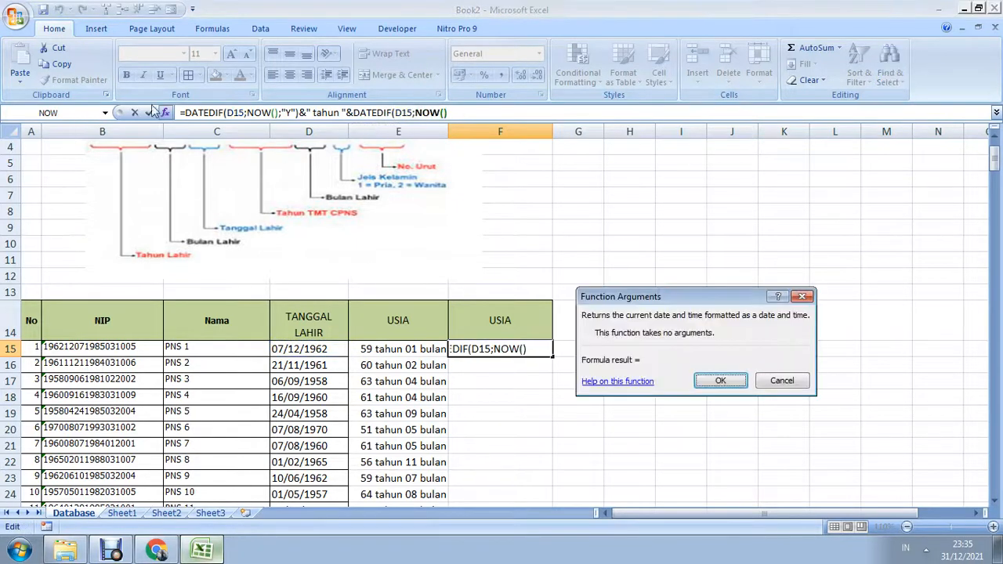
left_click(461, 112)
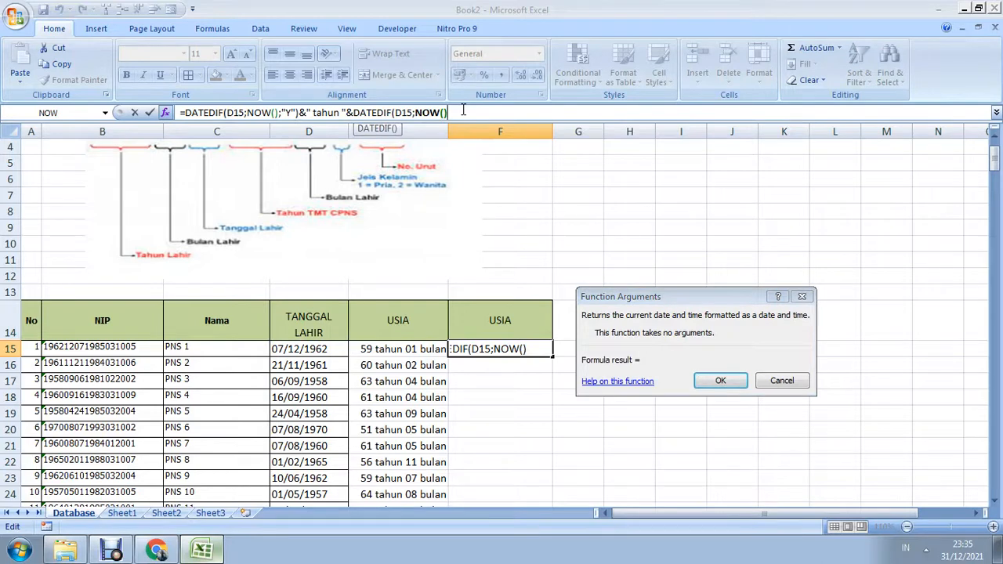
type(";")
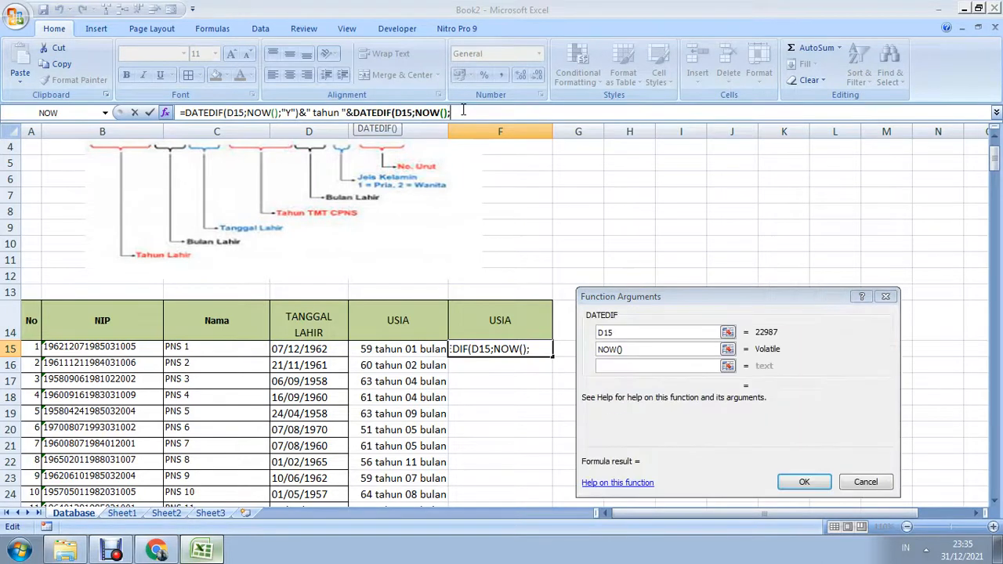
type("\"")
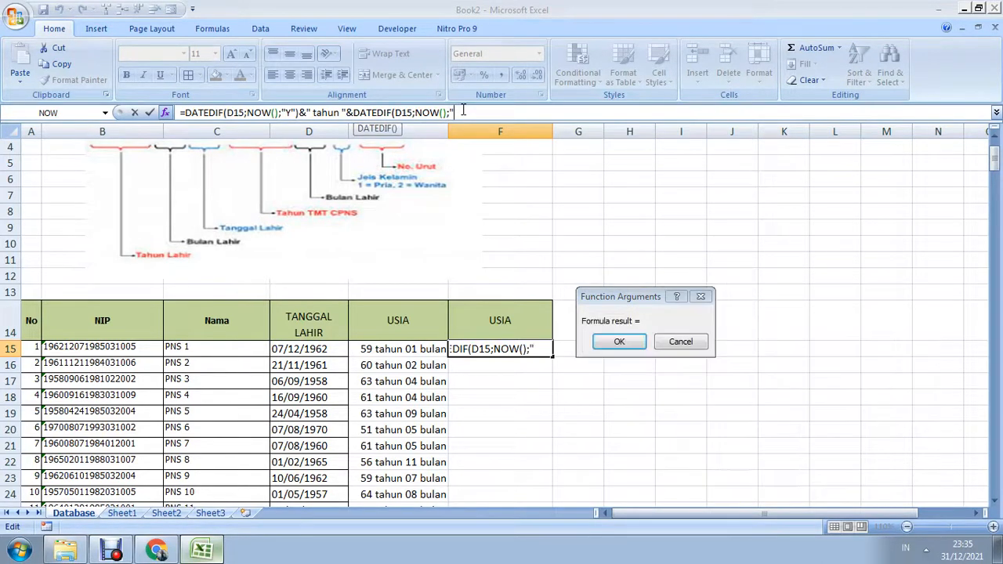
type("YM\"")
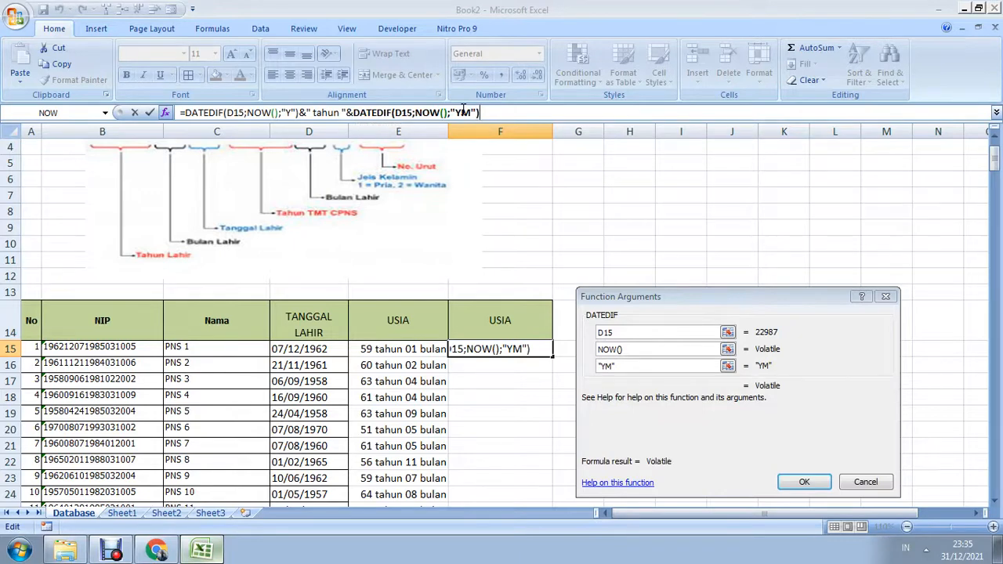
Append the text &"bulan" to the end of the F15 formula and enter it.
type("&")
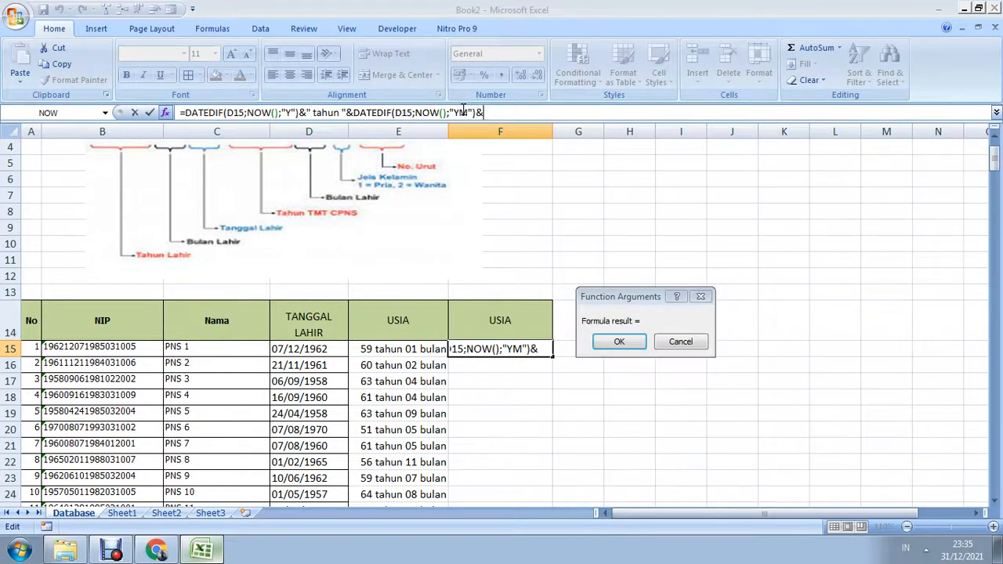
type("\"bul")
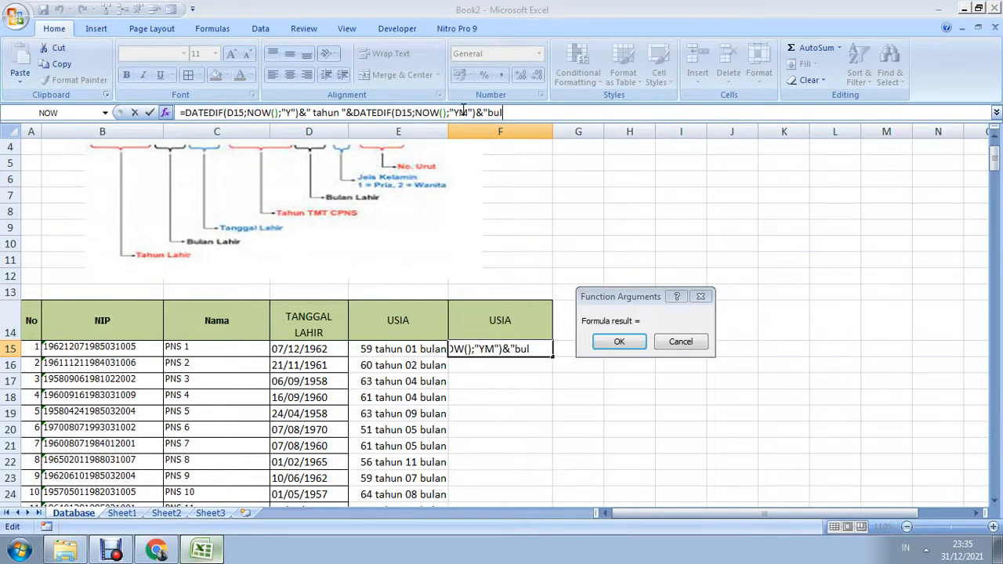
type("an\"")
key("Return")
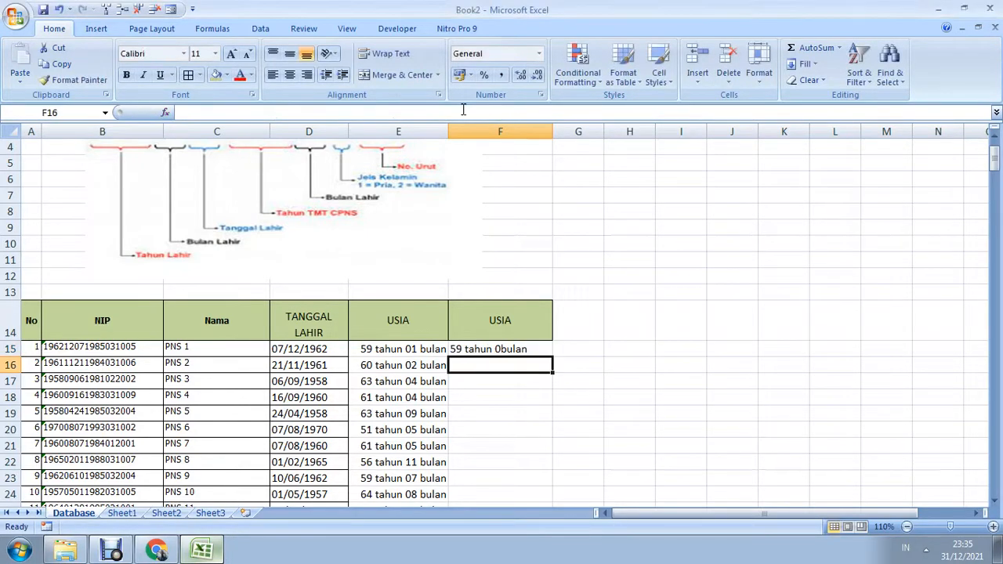
Insert a space before bulan in the F15 formula so its ending reads &" bulan".
left_click(528, 354)
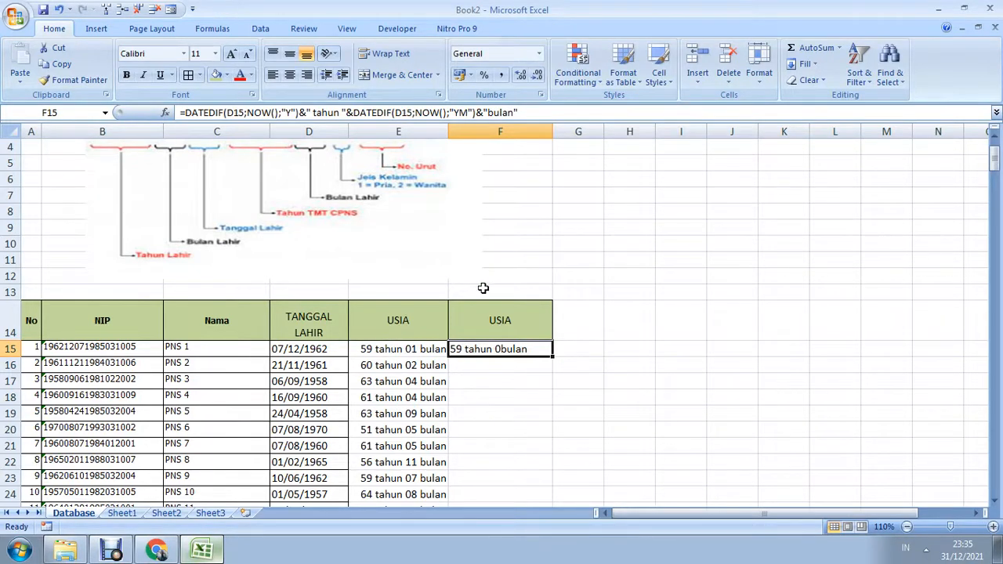
left_click(487, 113)
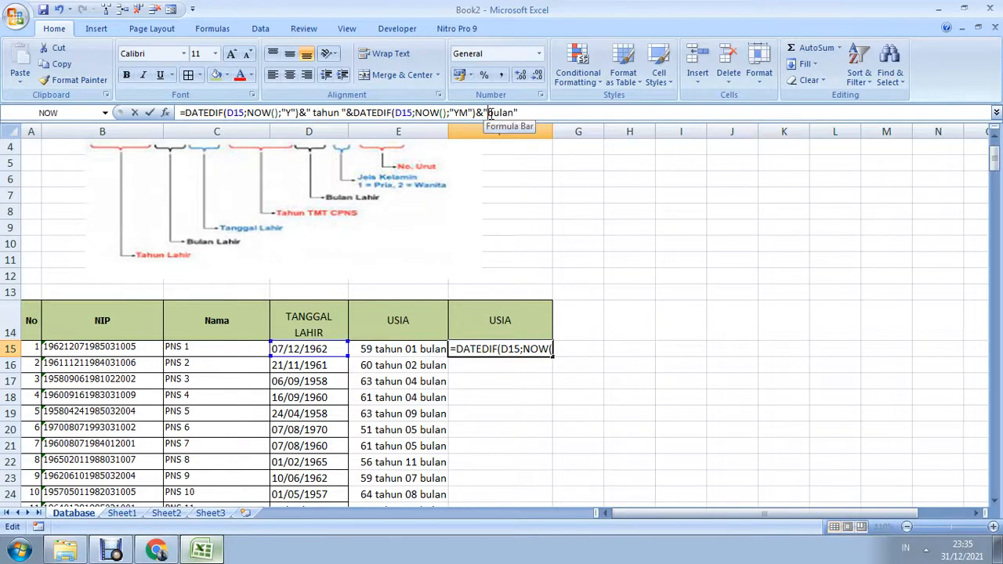
key("Return")
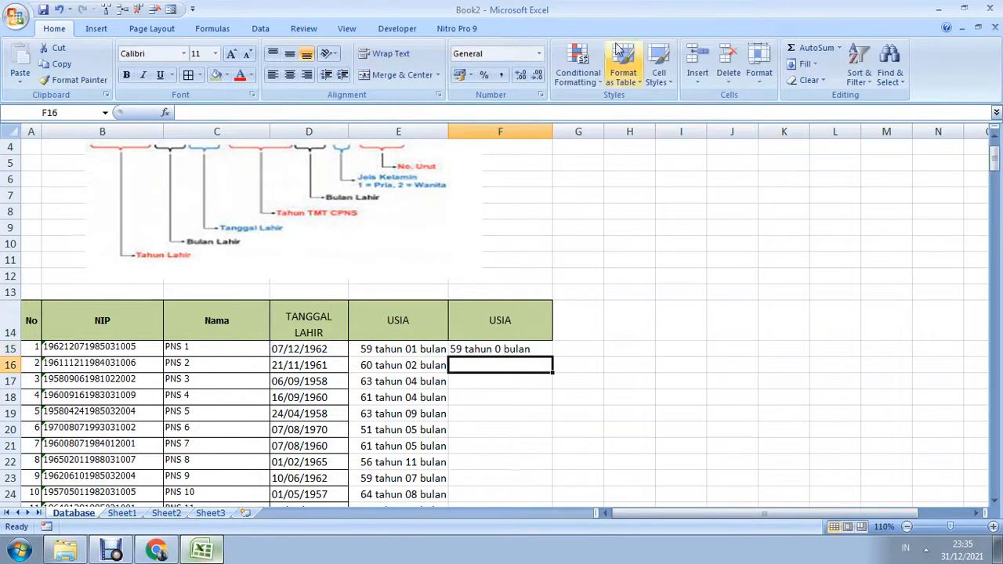
Narrow column F slightly and fill the F15 age formula down the whole employee list.
left_click(525, 347)
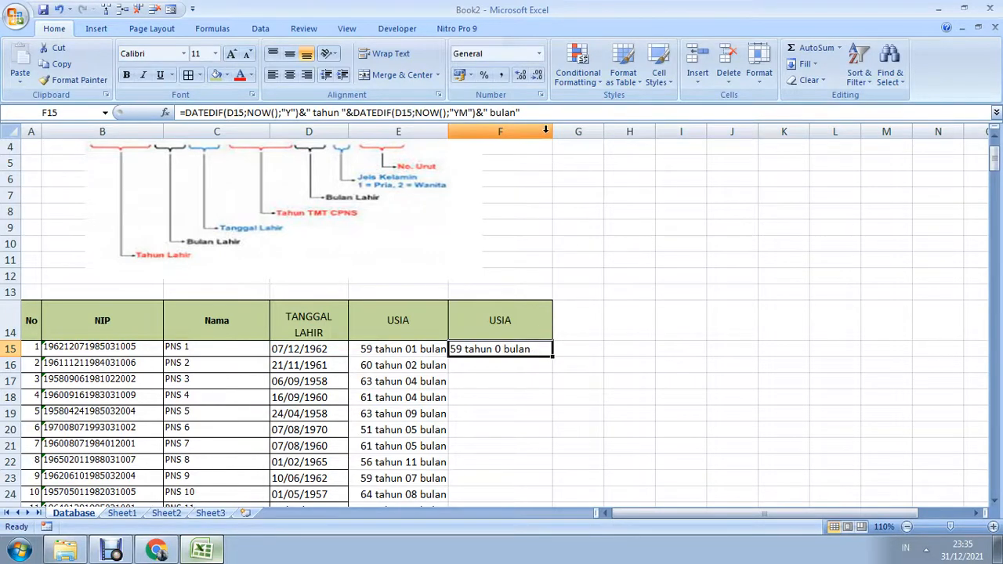
left_click_drag(552, 131, 545, 130)
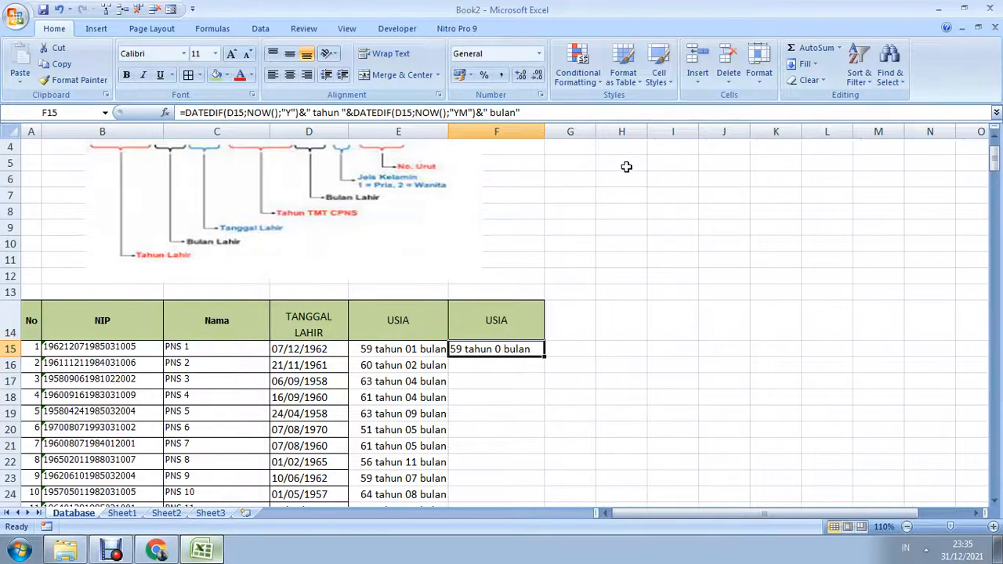
double_click(544, 357)
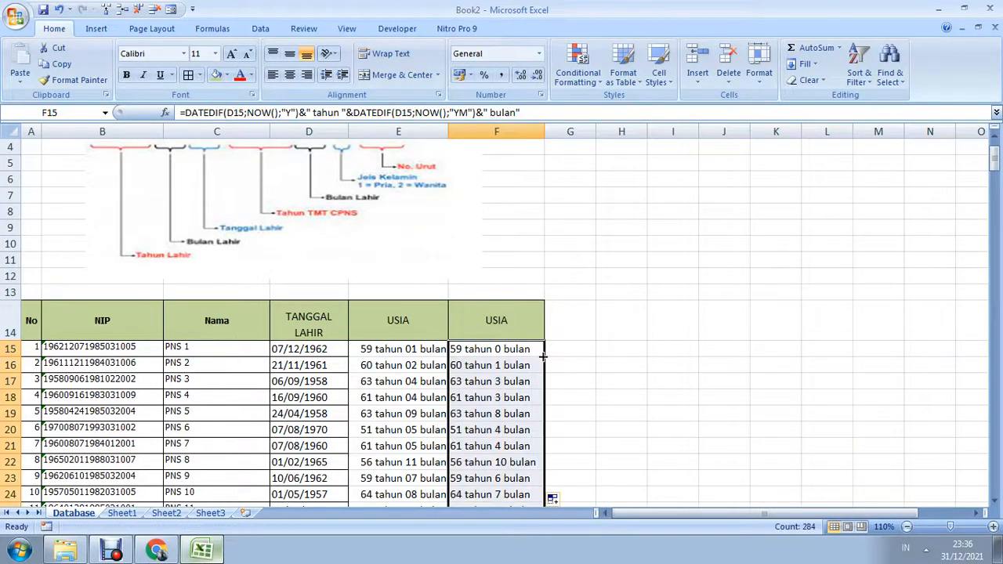
Compare the two USIA results for PNS 39 in row 53 with the birth date in D53.
scroll(513, 329, "down", 7)
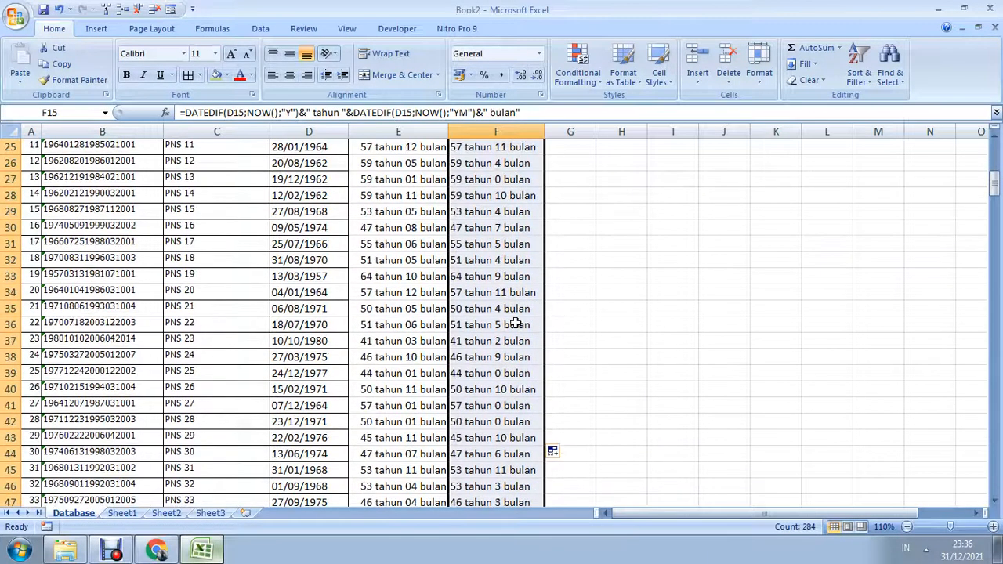
scroll(517, 323, "down", 4)
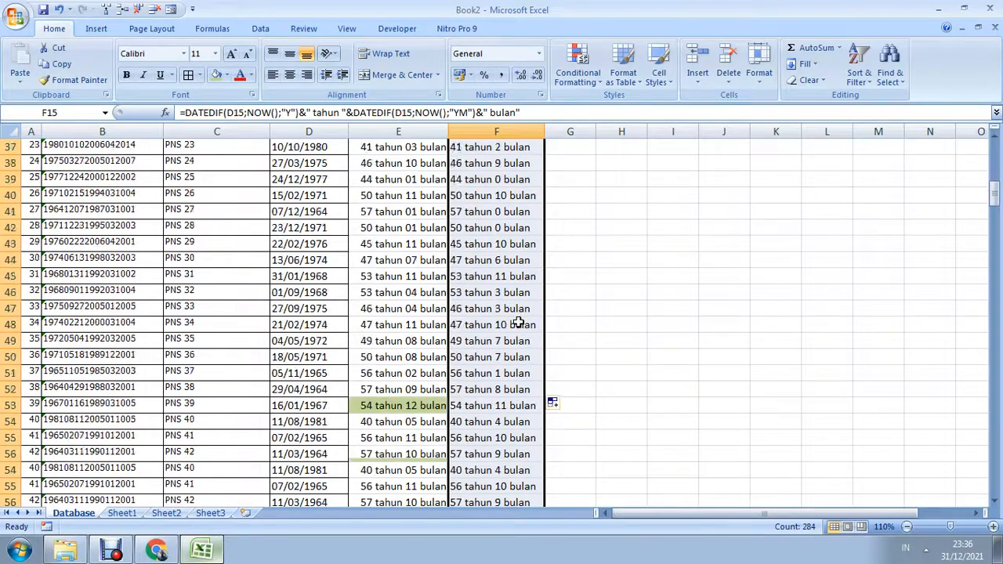
scroll(518, 324, "down", 1)
left_click(484, 358)
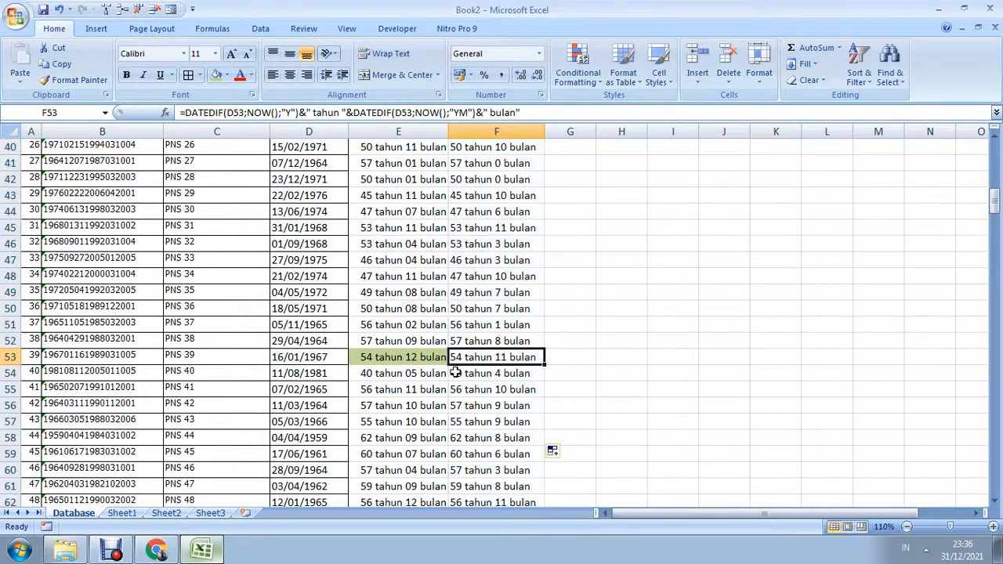
left_click(303, 356)
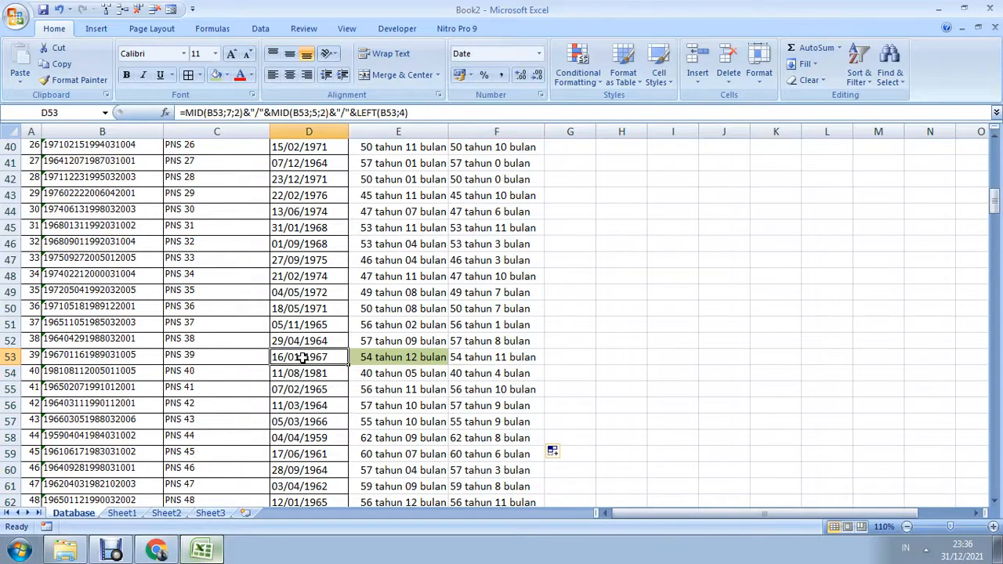
left_click(386, 358)
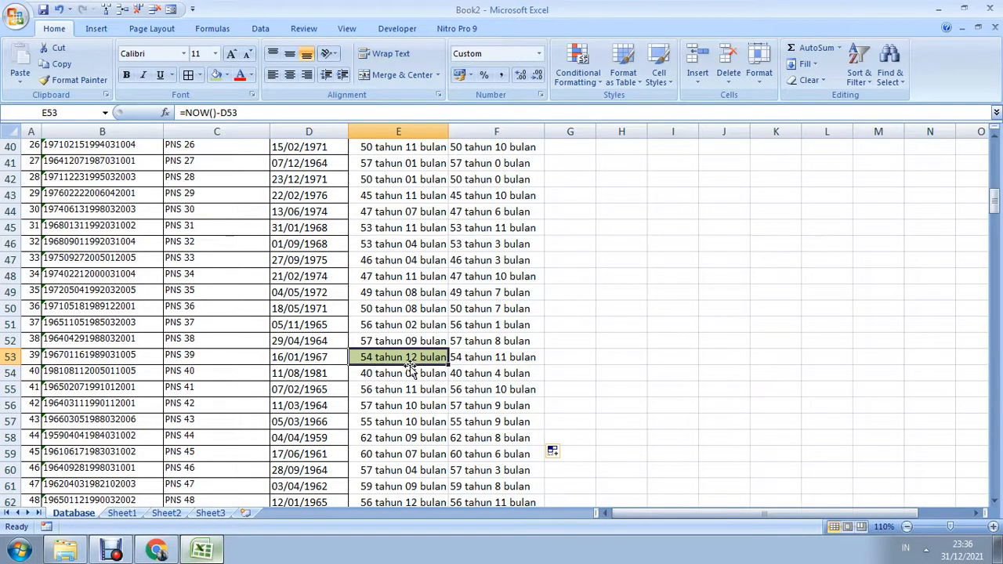
scroll(454, 354, "down", 3)
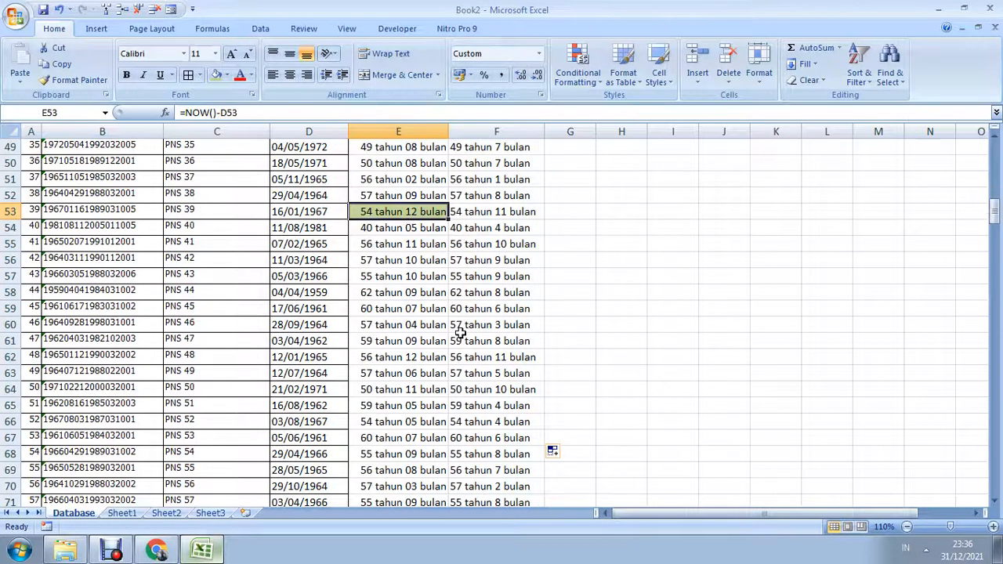
left_click(510, 209)
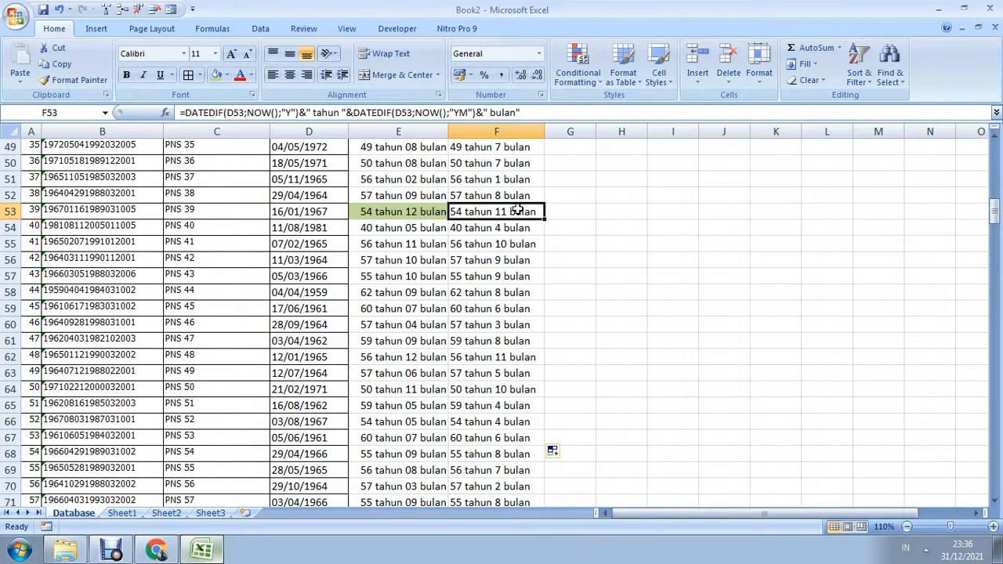
Compare the birth dates and both USIA results in rows 77, 78 and 107, where column E shows 12 bulan.
scroll(525, 227, "down", 5)
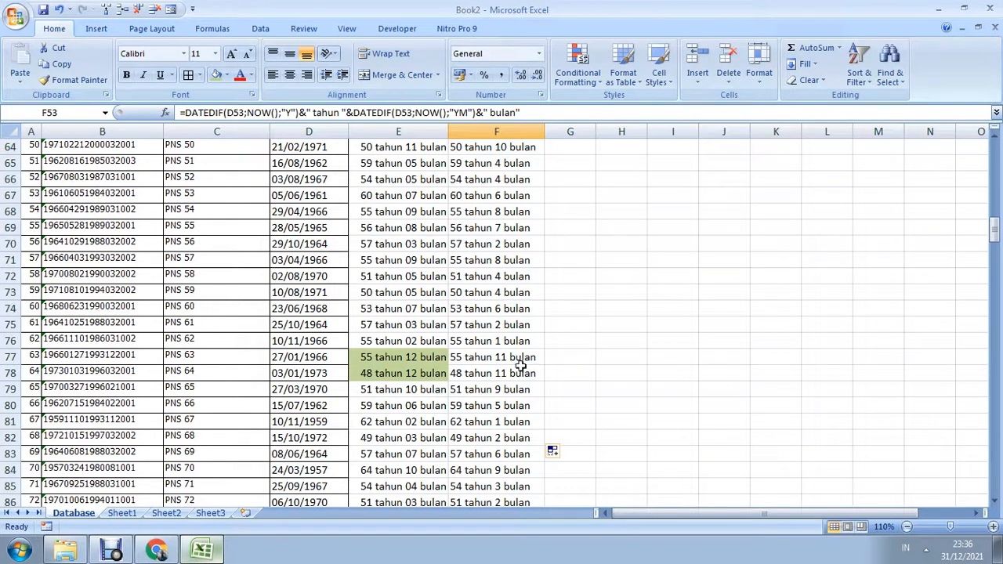
left_click(486, 359)
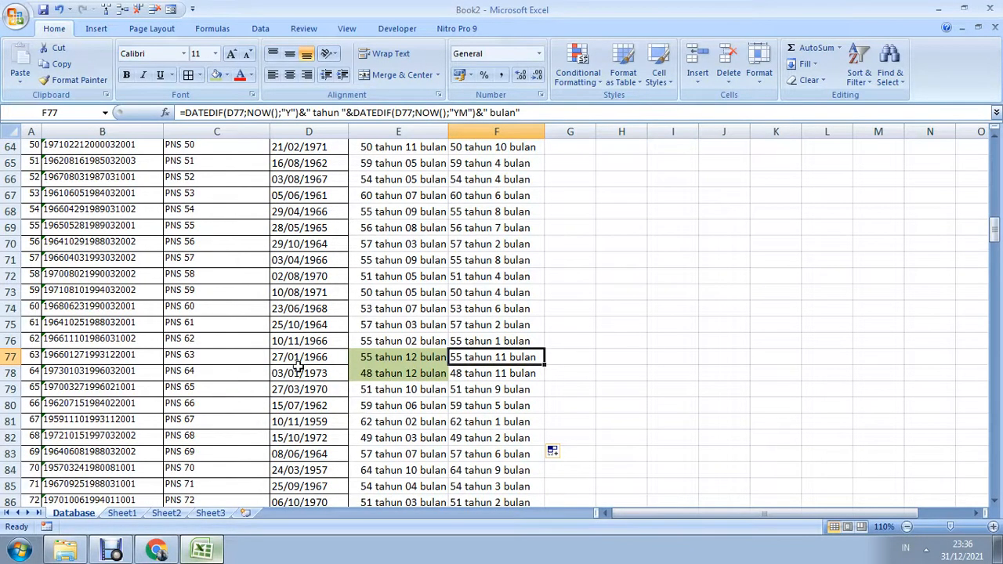
left_click_drag(312, 358, 308, 374)
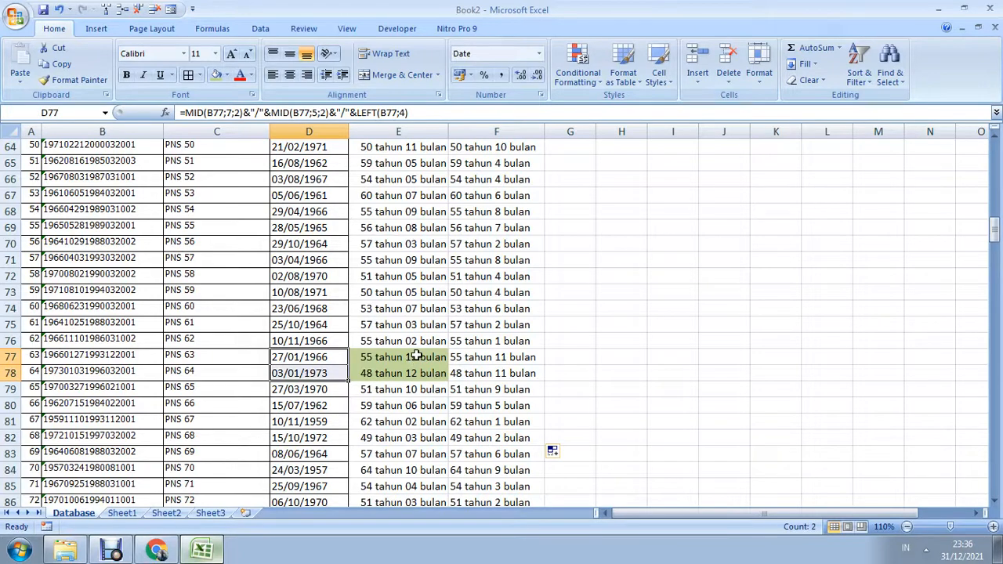
left_click_drag(415, 356, 415, 373)
scroll(518, 337, "down", 1)
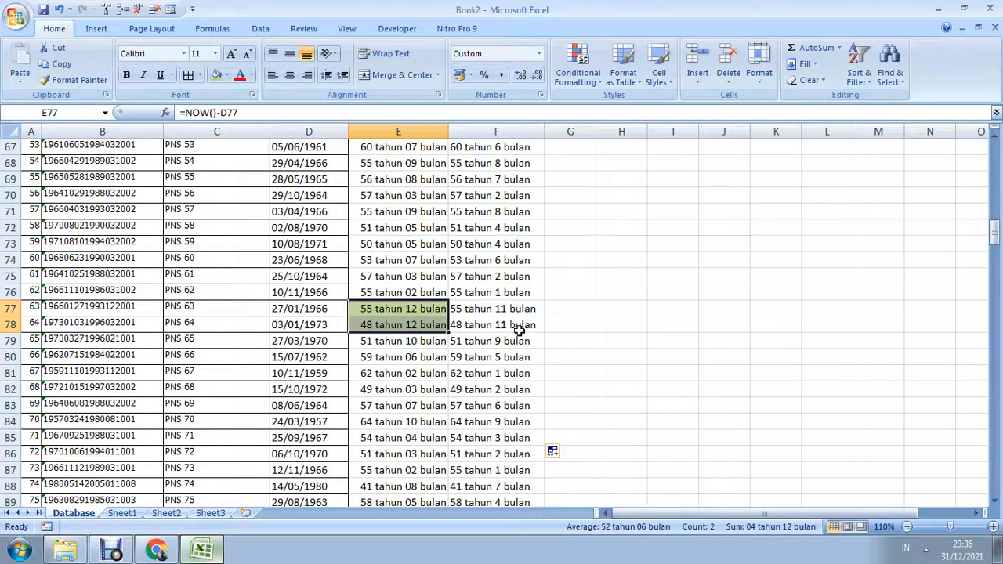
scroll(517, 329, "down", 7)
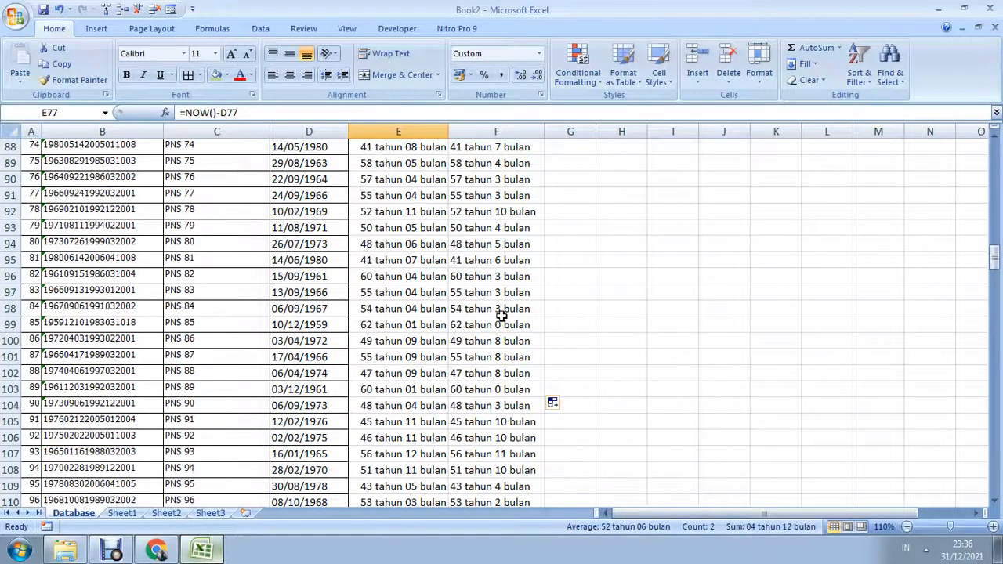
scroll(501, 316, "down", 2)
scroll(501, 316, "down", 1)
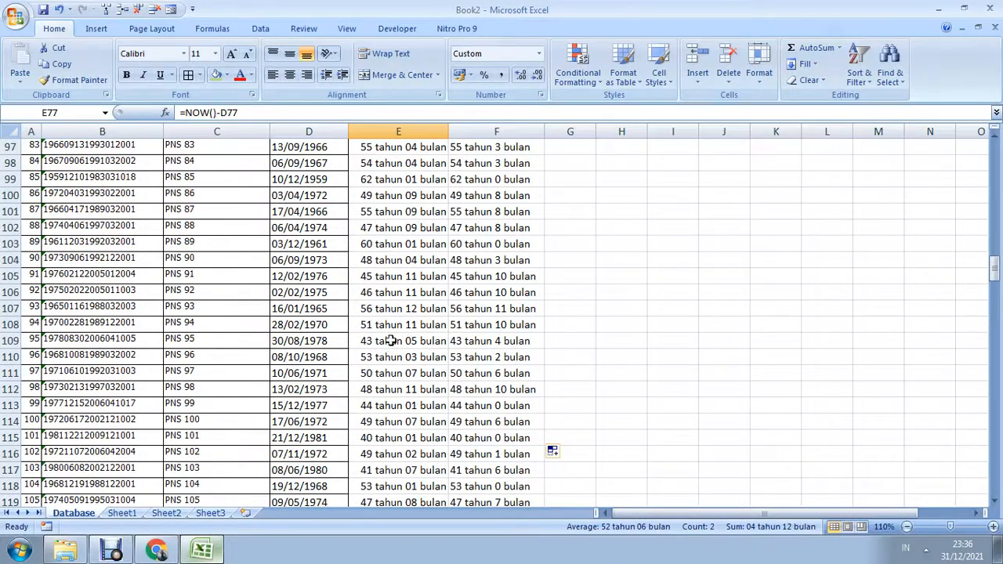
left_click(384, 308)
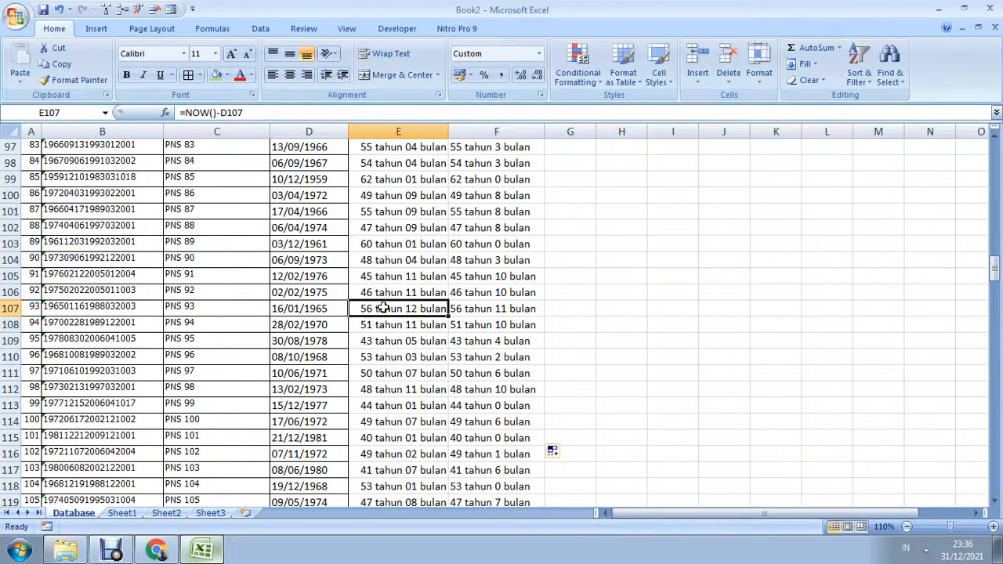
Highlight the 12 bulan ages in E107 and E124 with the olive green fill.
left_click(216, 75)
left_click(506, 310)
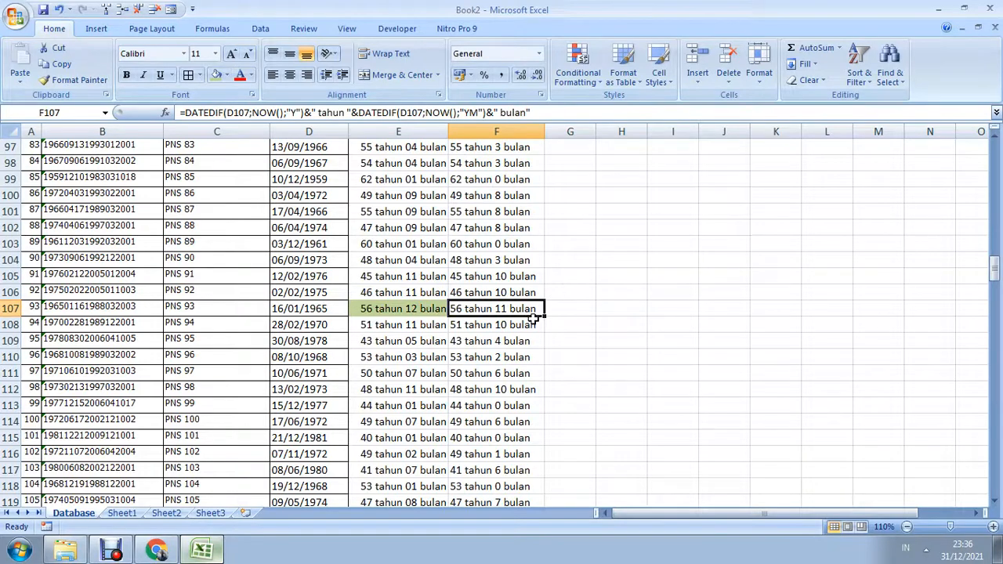
scroll(533, 318, "down", 5)
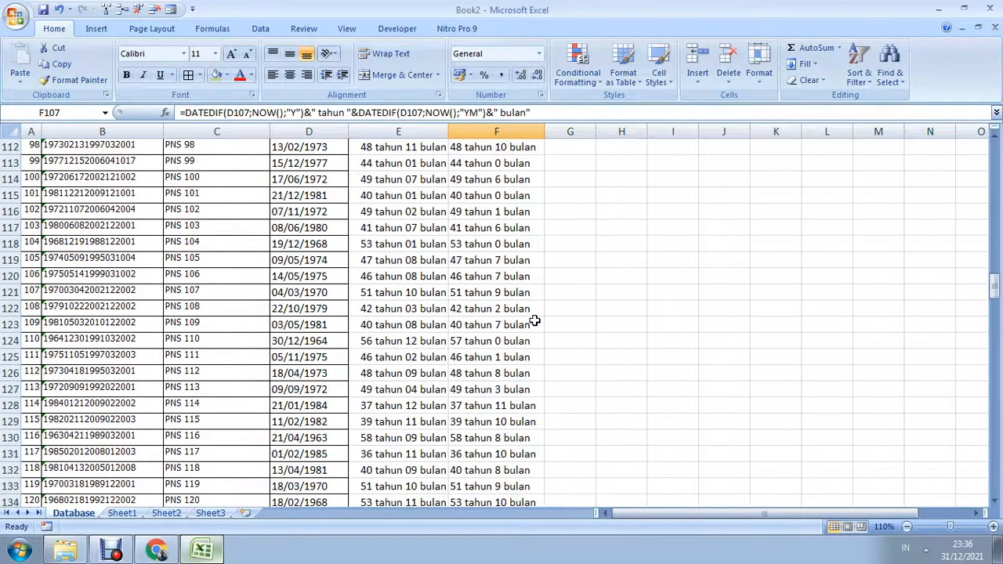
left_click(413, 341)
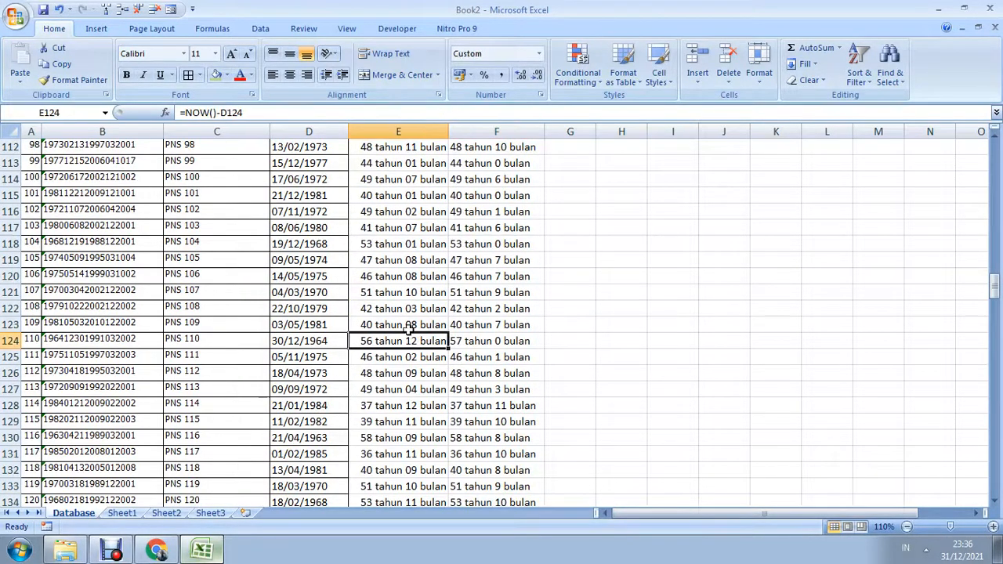
left_click(217, 75)
left_click(519, 345)
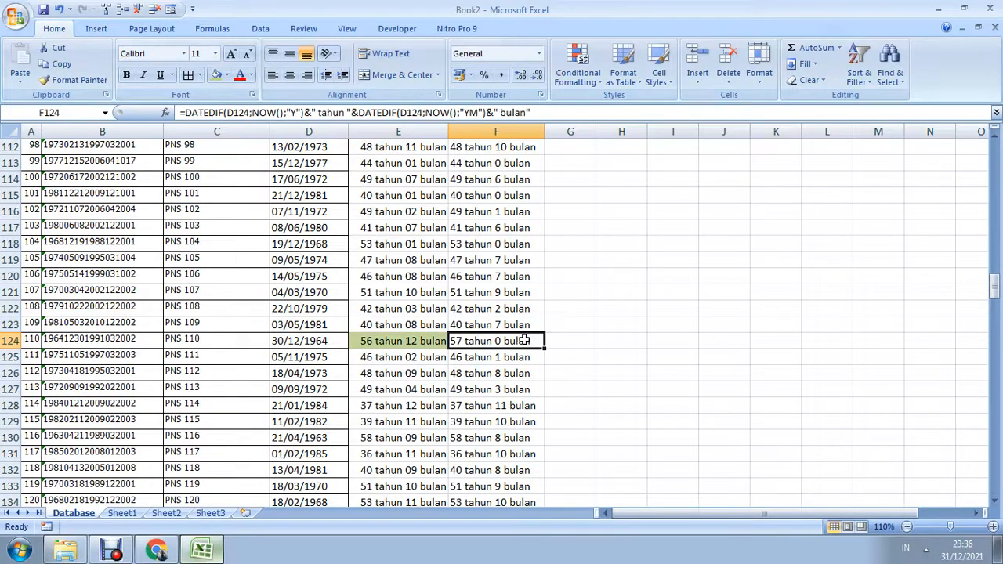
left_click(217, 76)
Narrow column F slightly and change the header in E14 to USIA SAAT INI.
scroll(650, 276, "up", 14)
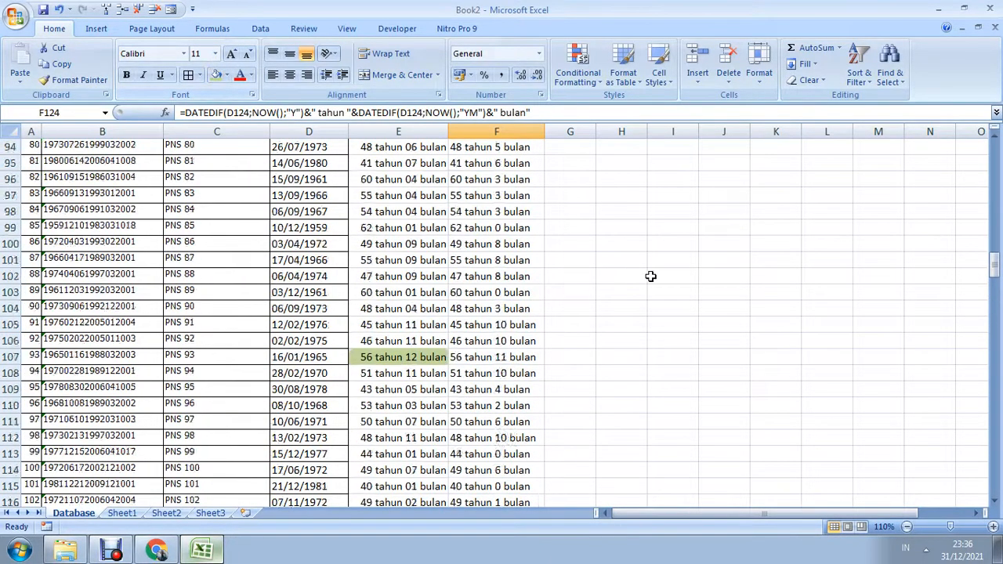
scroll(650, 276, "up", 20)
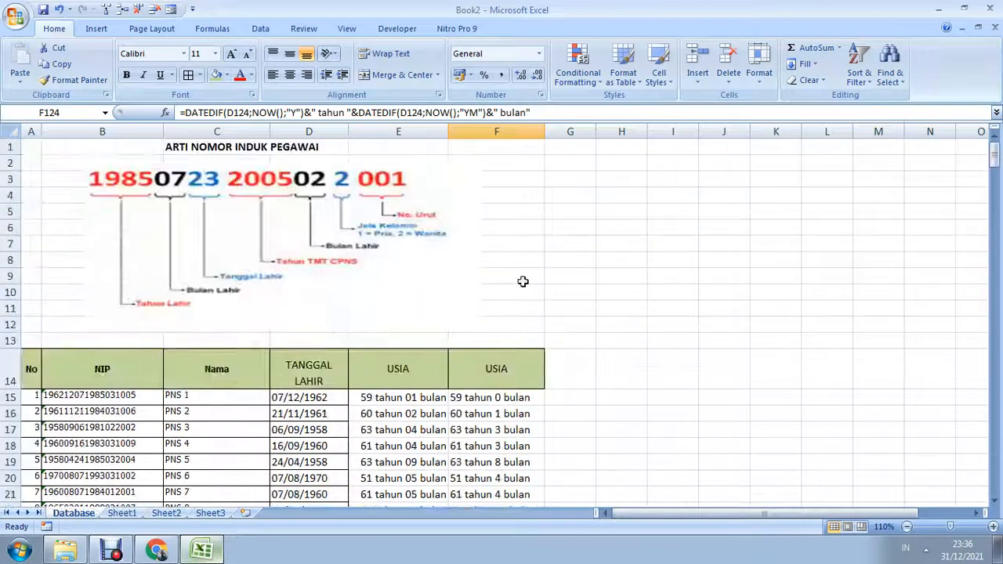
left_click_drag(543, 130, 541, 131)
left_click(395, 354)
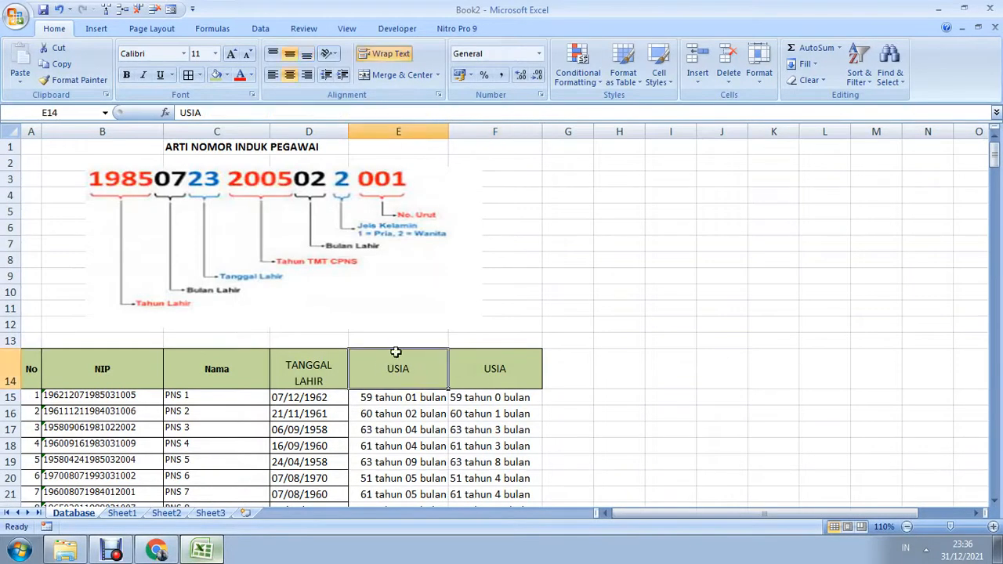
left_click(253, 113)
type("da")
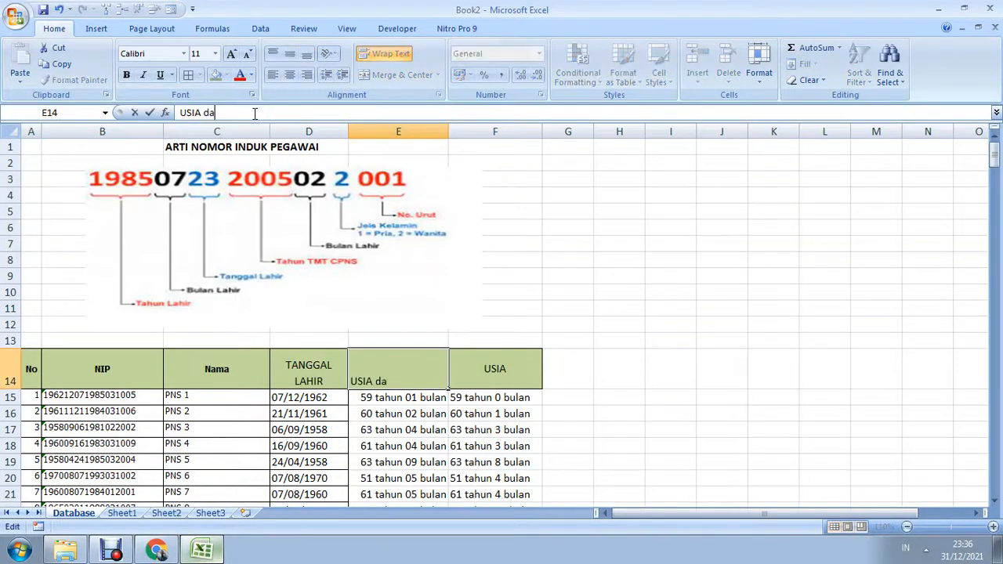
type("a")
key("BackSpace")
key("BackSpace")
key("BackSpace")
type("SAAT INI")
key("Return")
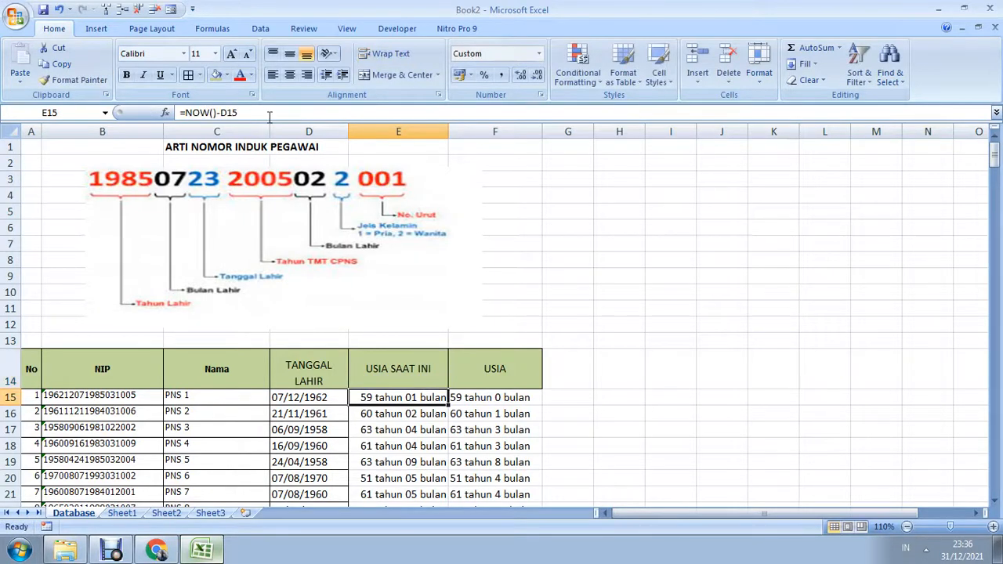
Copy the E14 header into F14 and widen column E slightly.
left_click(401, 376)
key("ctrl+c")
left_click(511, 371)
key("ctrl+v")
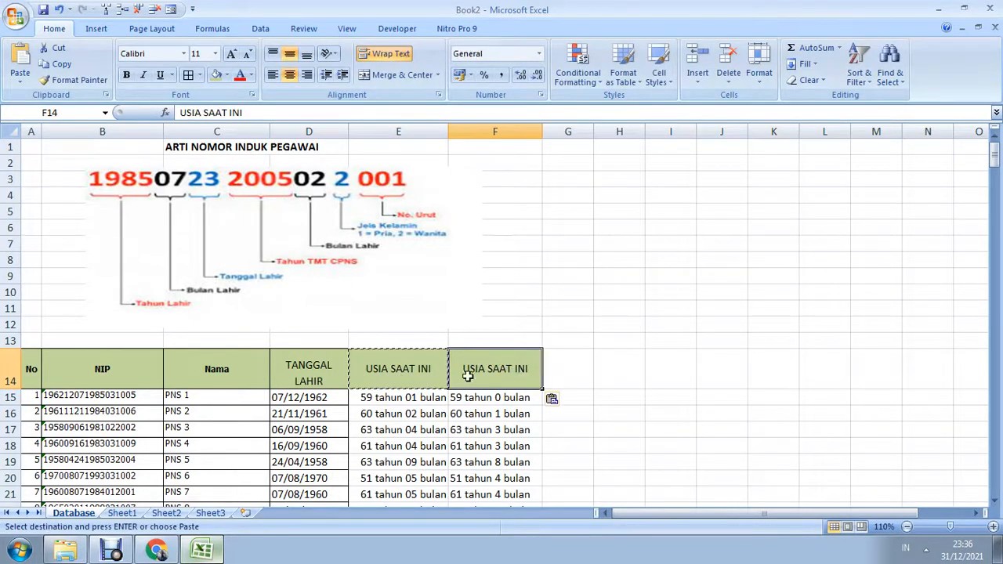
left_click_drag(449, 131, 456, 131)
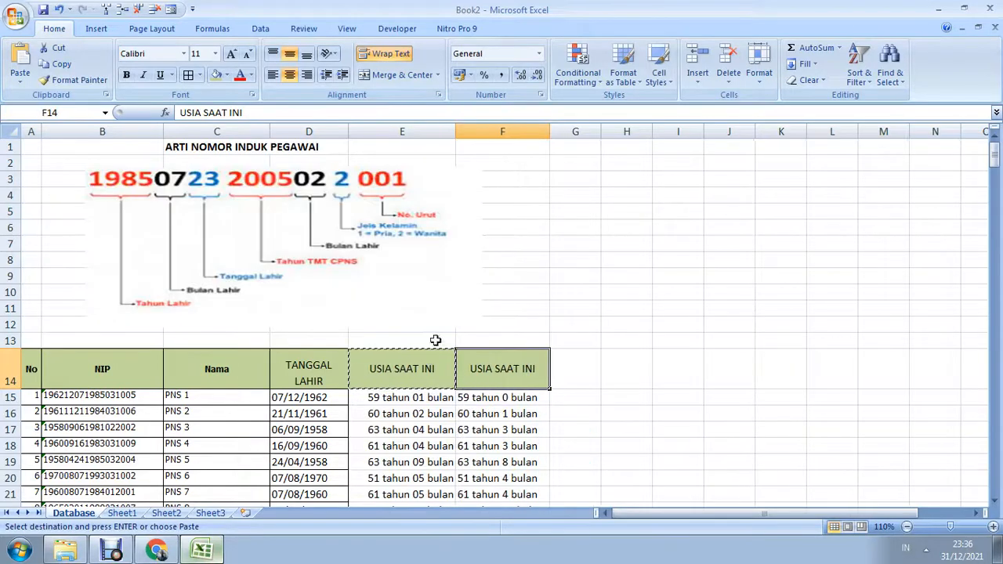
Centre the contents of columns E and F horizontally.
left_click(402, 130)
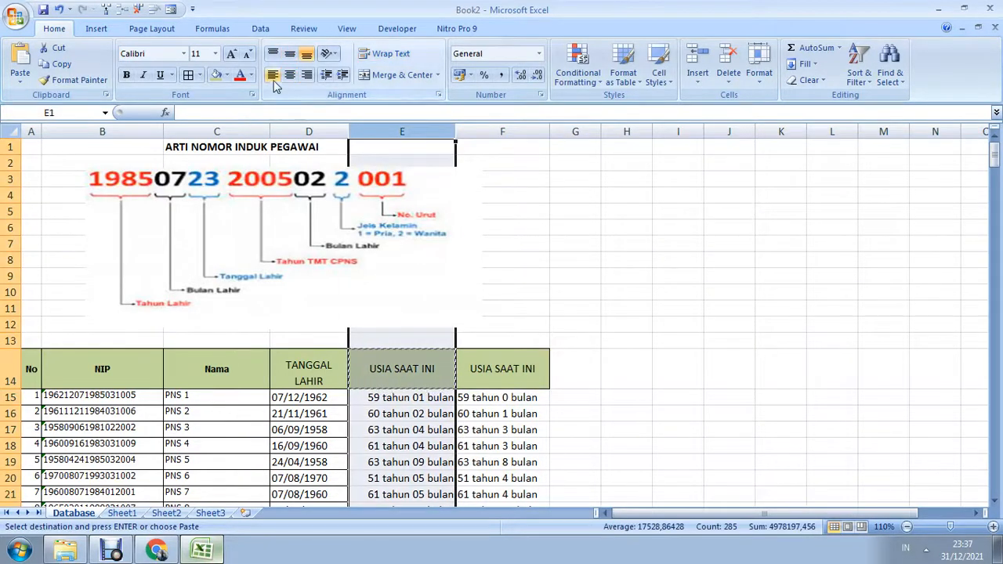
left_click(505, 131)
key("Escape")
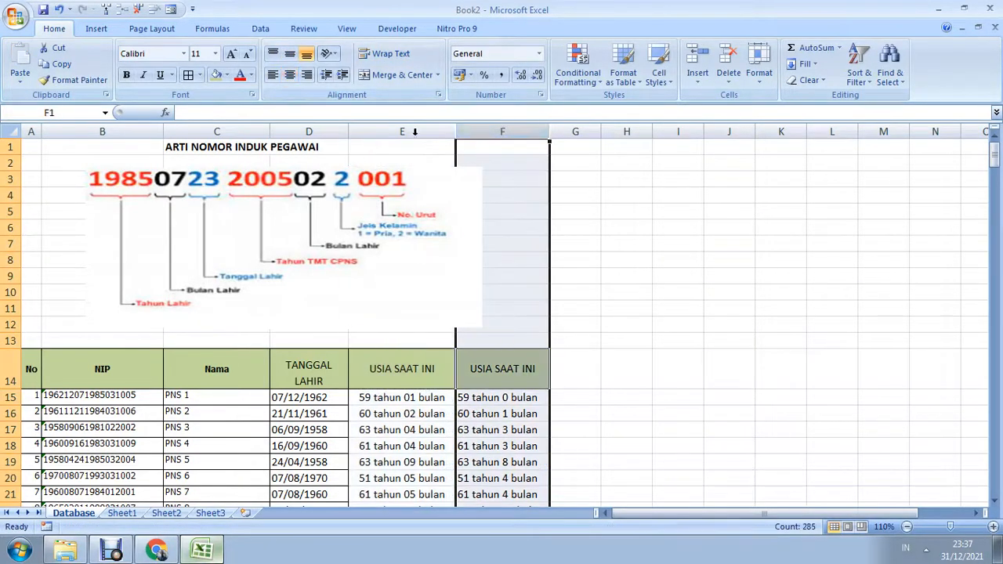
left_click(290, 74)
Fill all DATEDIF ages in column F, from F15 to the end of the list, with light blue.
left_click(486, 397)
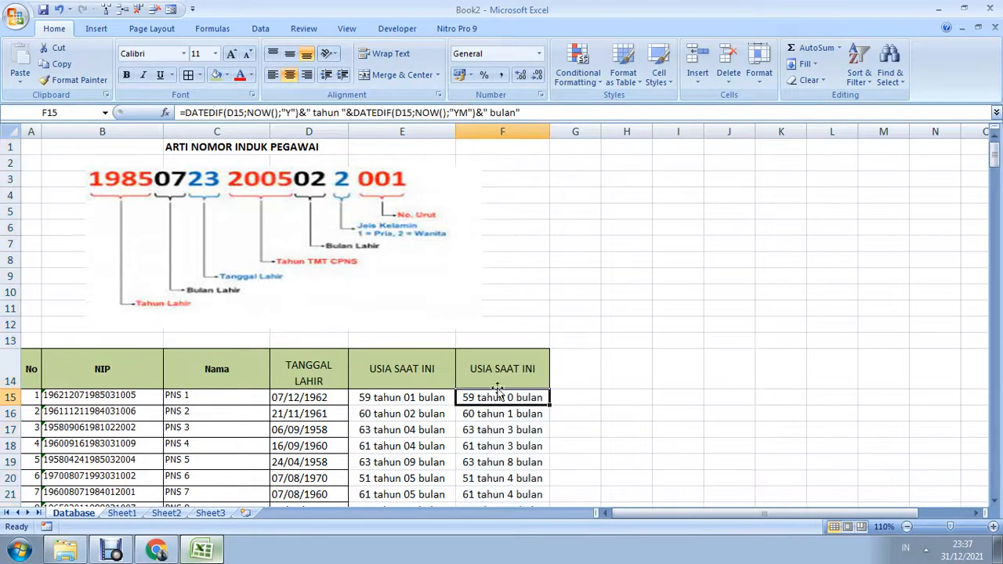
scroll(500, 380, "down", 2)
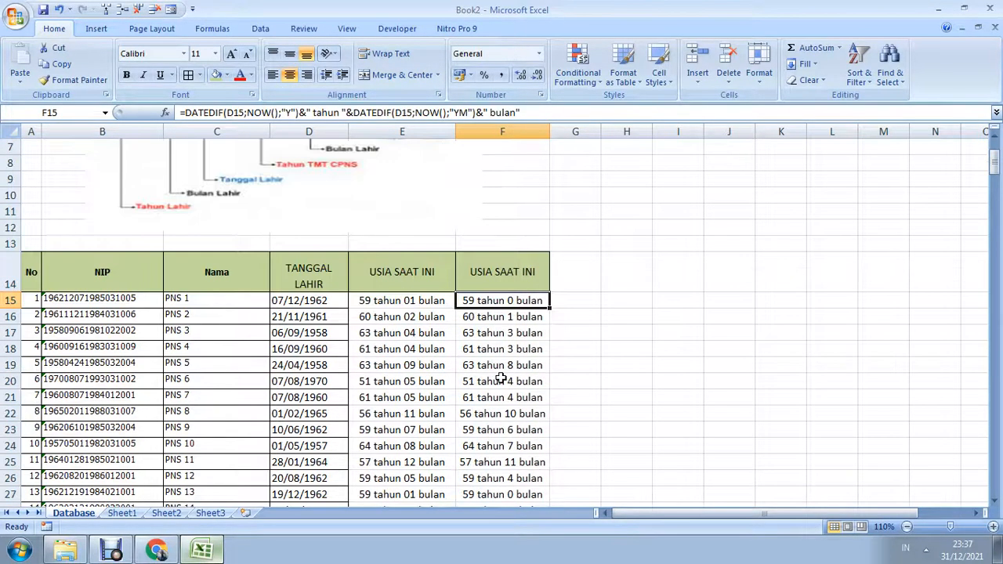
key("ctrl+shift+Down")
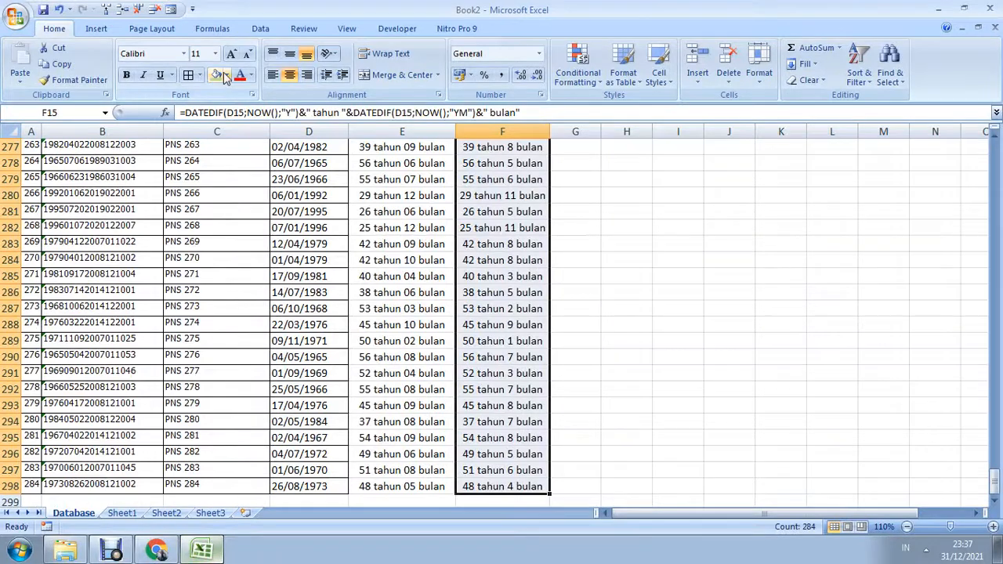
left_click(227, 76)
left_click(267, 139)
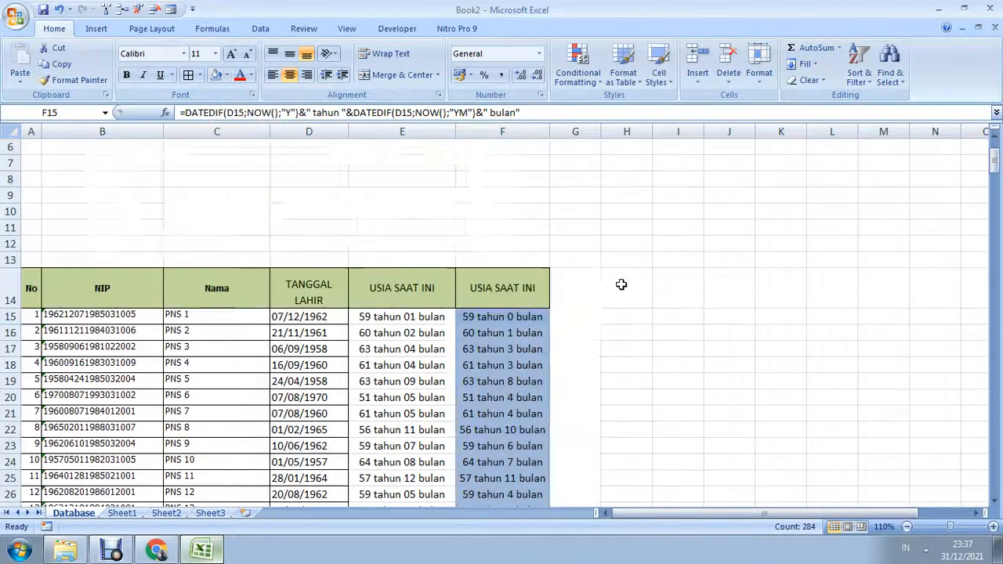
left_click(560, 281)
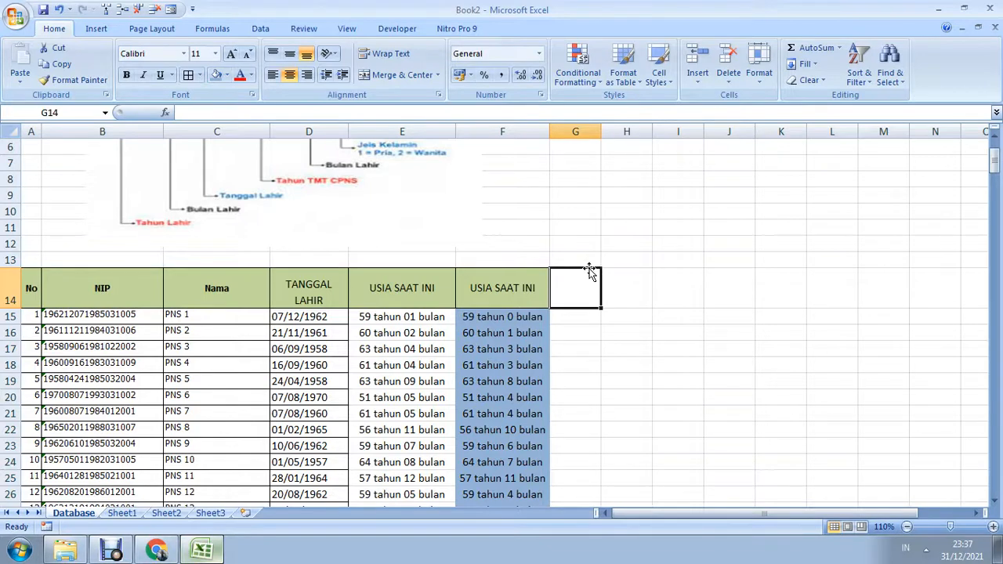
Copy the F14 header into G14 and widen column G until the header fits on one line.
scroll(587, 263, "up", 2)
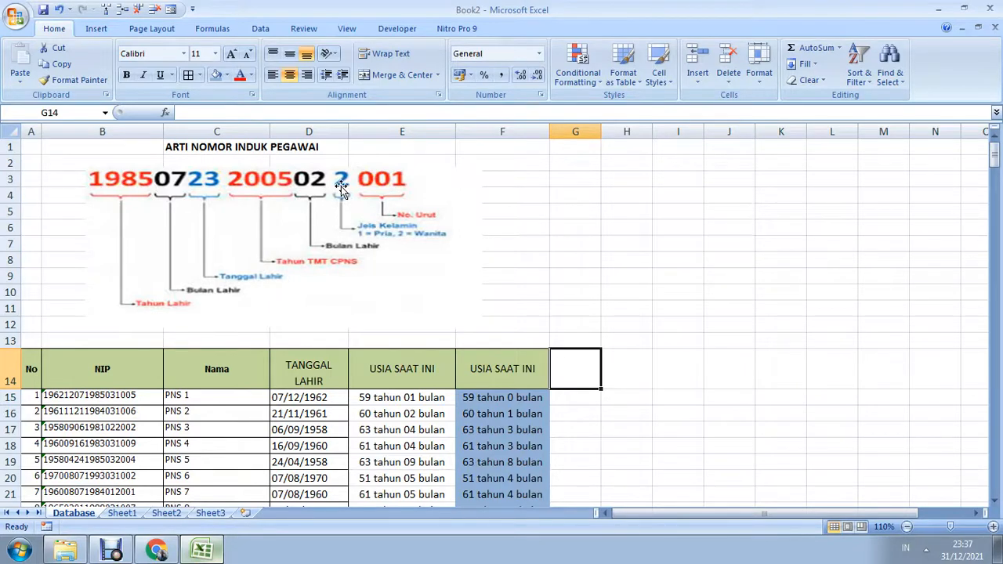
left_click(488, 358)
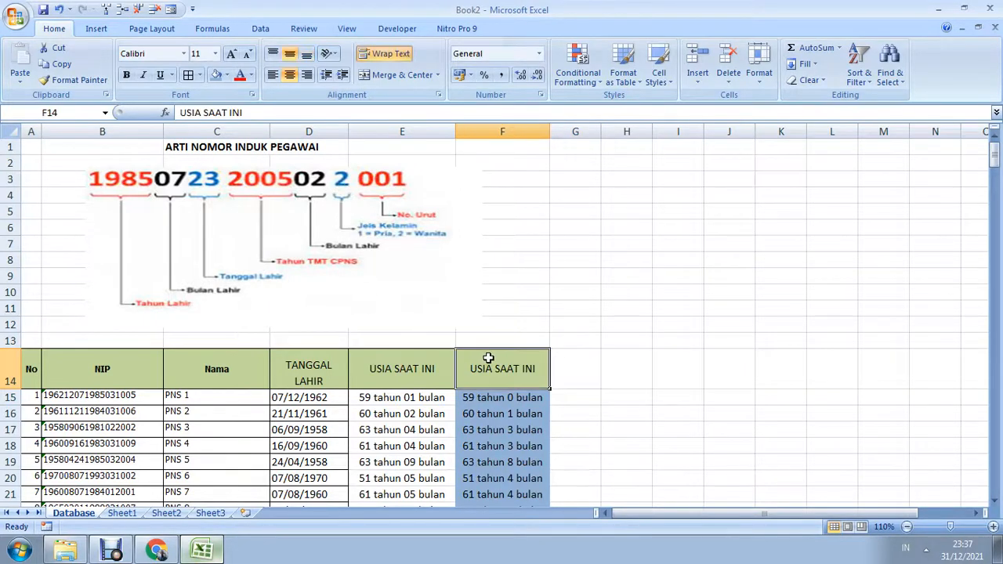
key("ctrl+c")
left_click(576, 363)
key("ctrl+v")
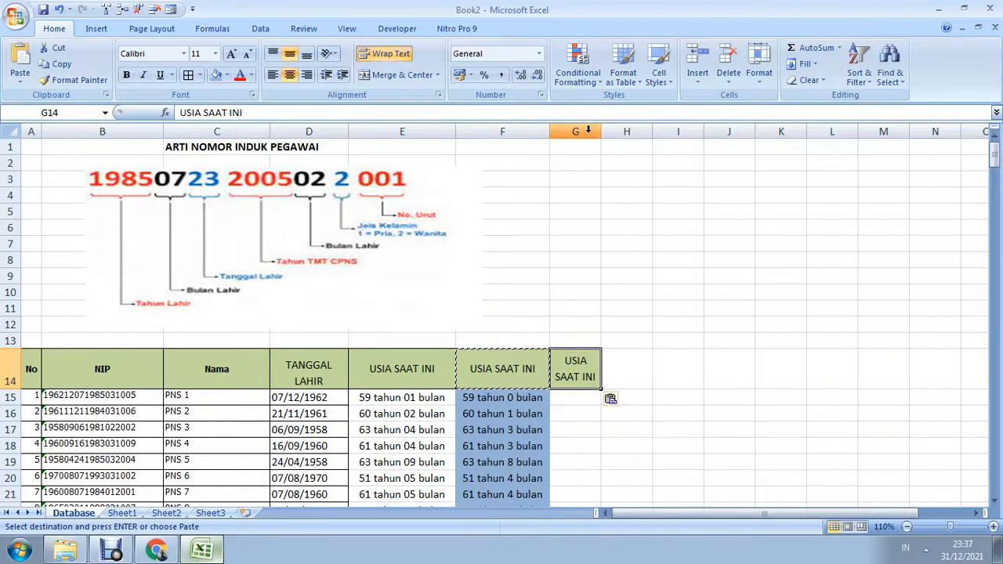
left_click_drag(602, 132, 646, 139)
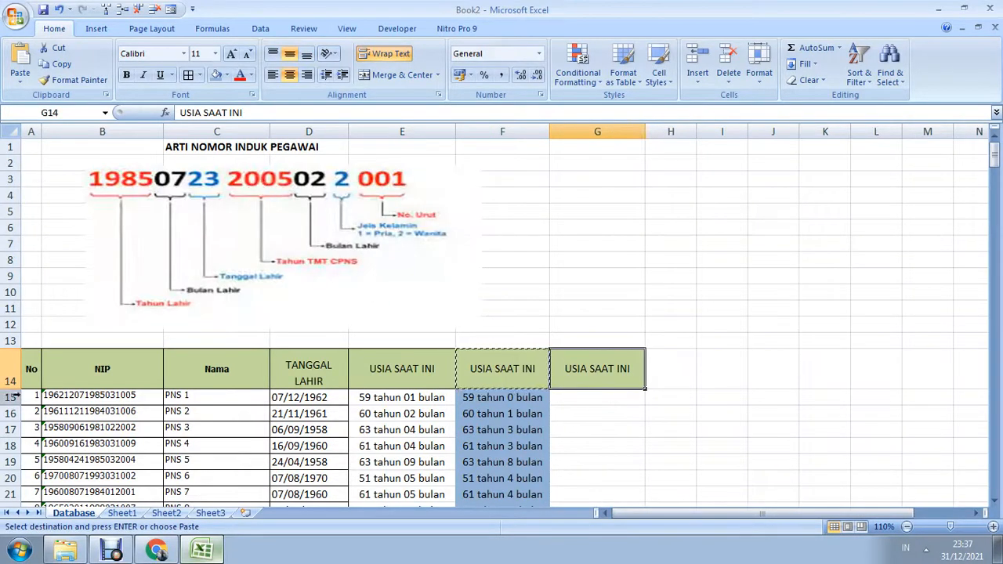
Narrow the NIP column B to fit its numbers more closely.
scroll(254, 241, "down", 2)
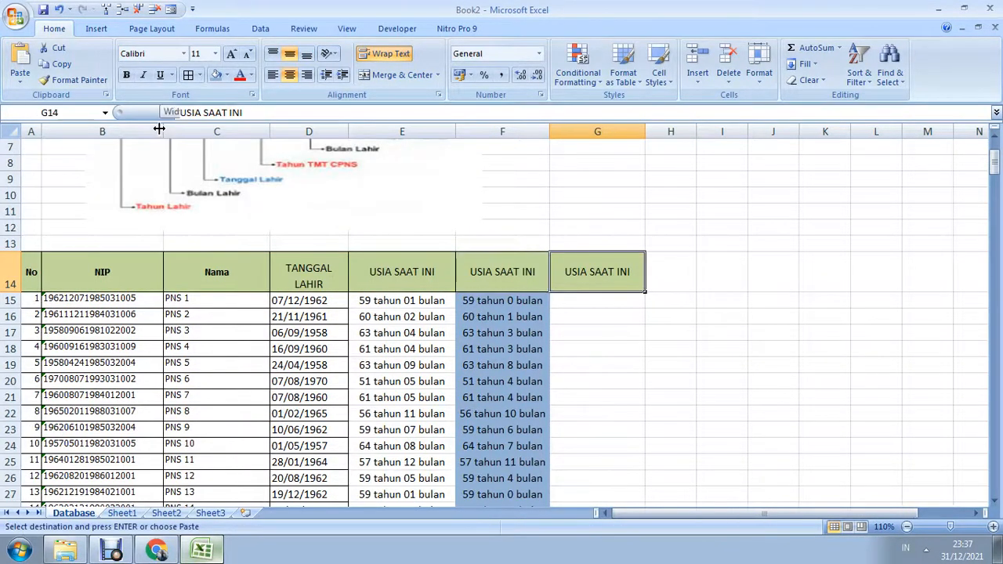
left_click_drag(162, 131, 144, 132)
left_click(128, 299)
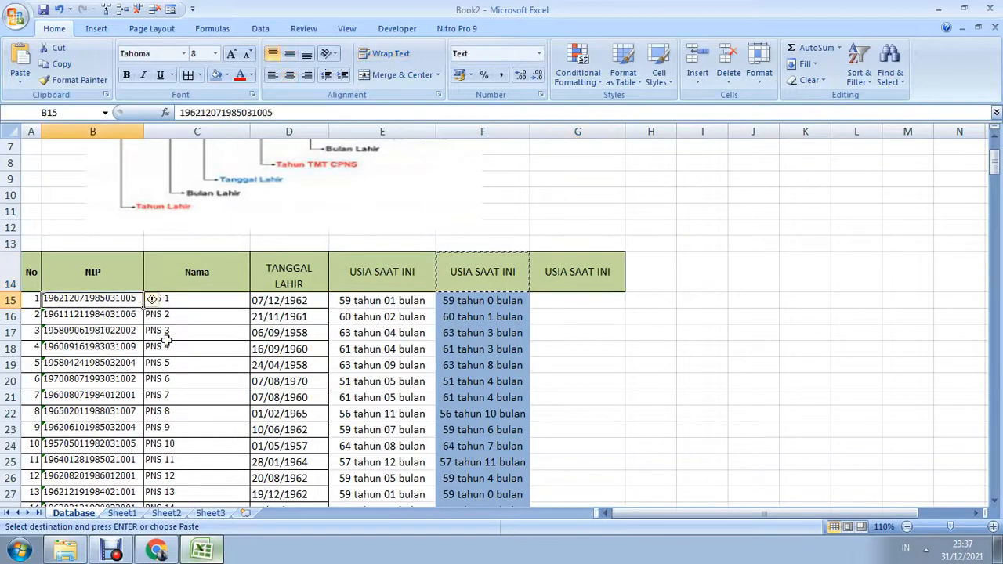
Look through the NIP and Nama entries down the employee list.
scroll(167, 336, "down", 12)
scroll(156, 356, "up", 10)
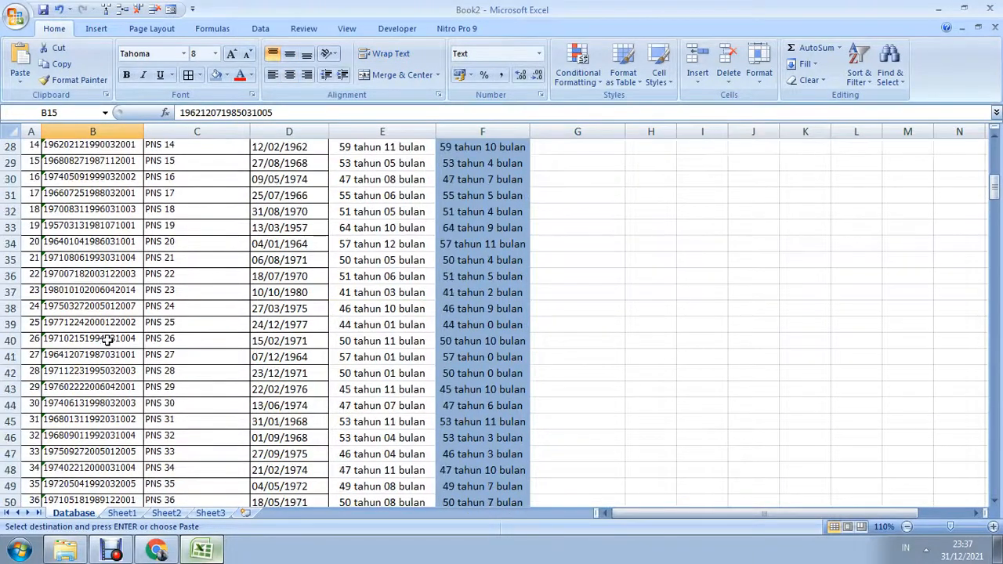
left_click(205, 201)
left_click(192, 316)
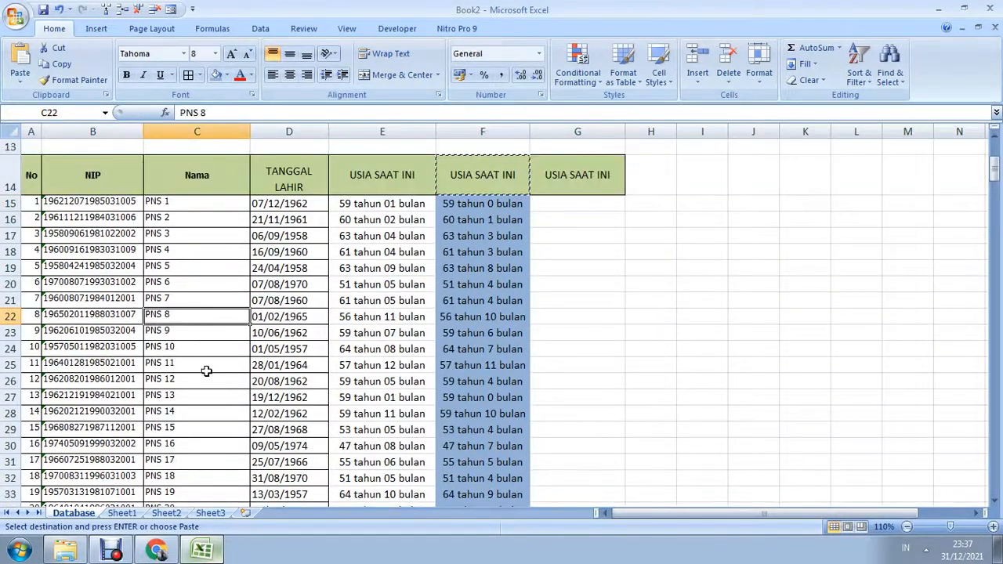
scroll(206, 369, "down", 14)
scroll(207, 397, "down", 9)
scroll(205, 396, "up", 20)
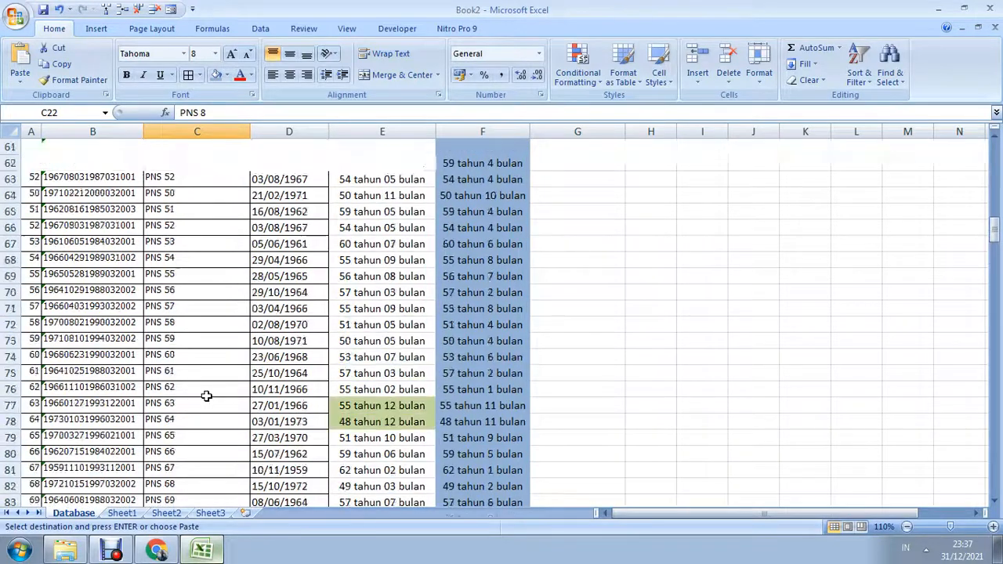
scroll(205, 395, "up", 3)
scroll(224, 337, "down", 1)
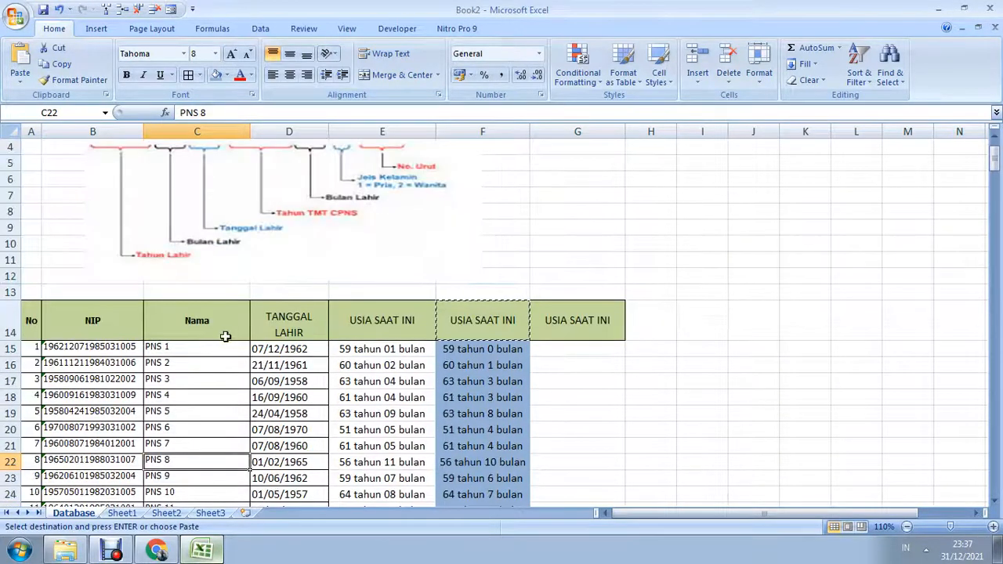
left_click(208, 348)
Replace the header in G14 with JENIS KELAMIN.
left_click(578, 320)
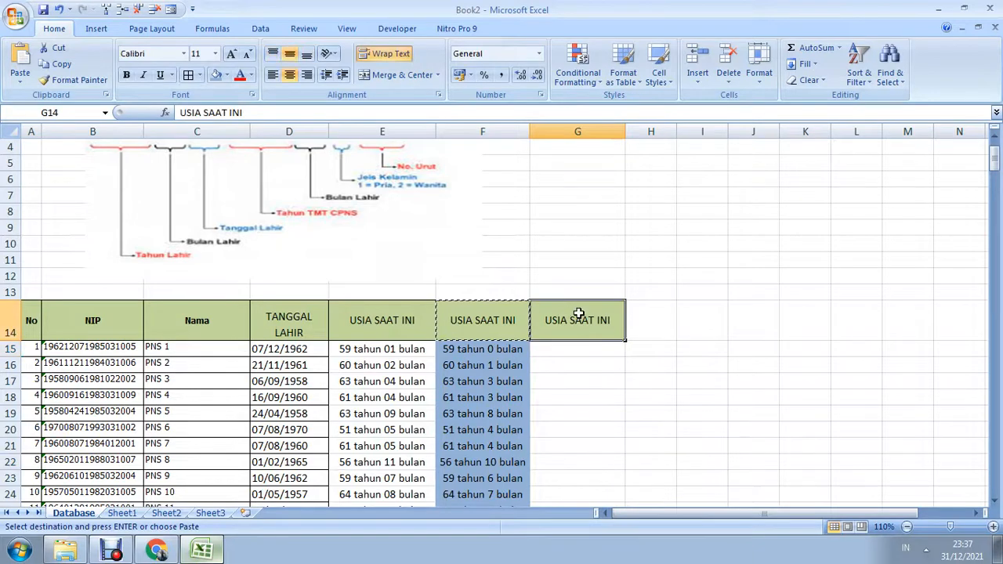
type("JENIS")
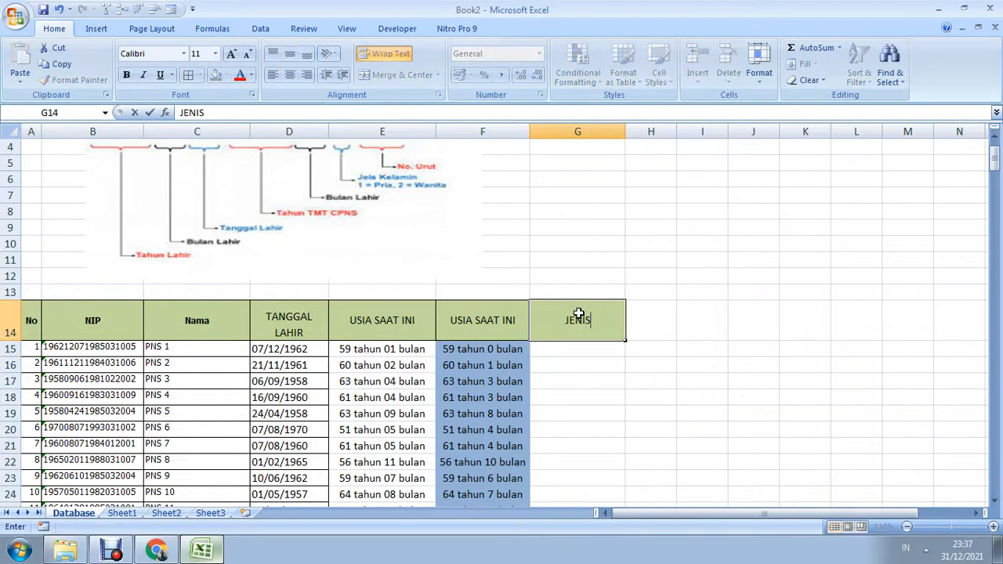
type(" KELAMIN")
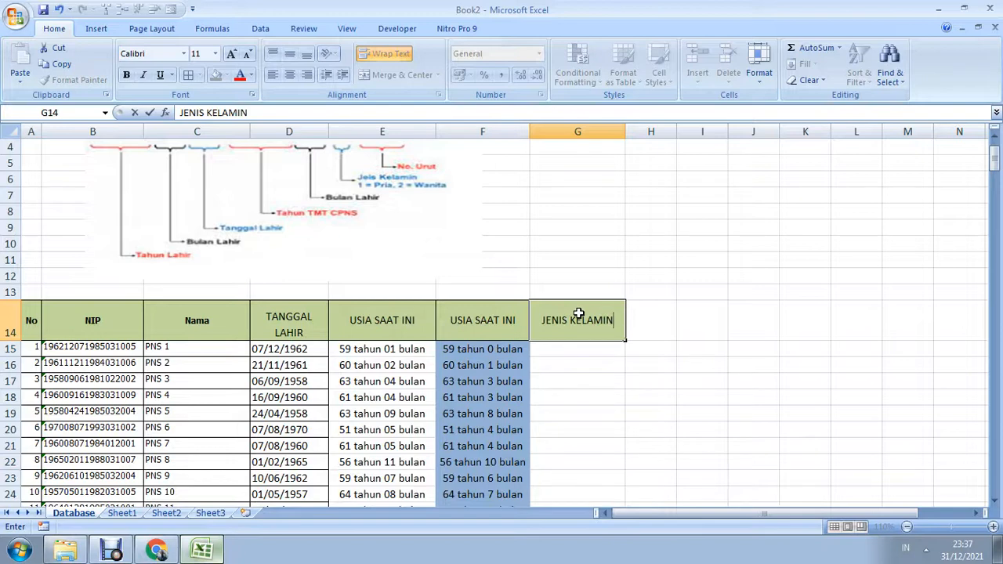
key("Return")
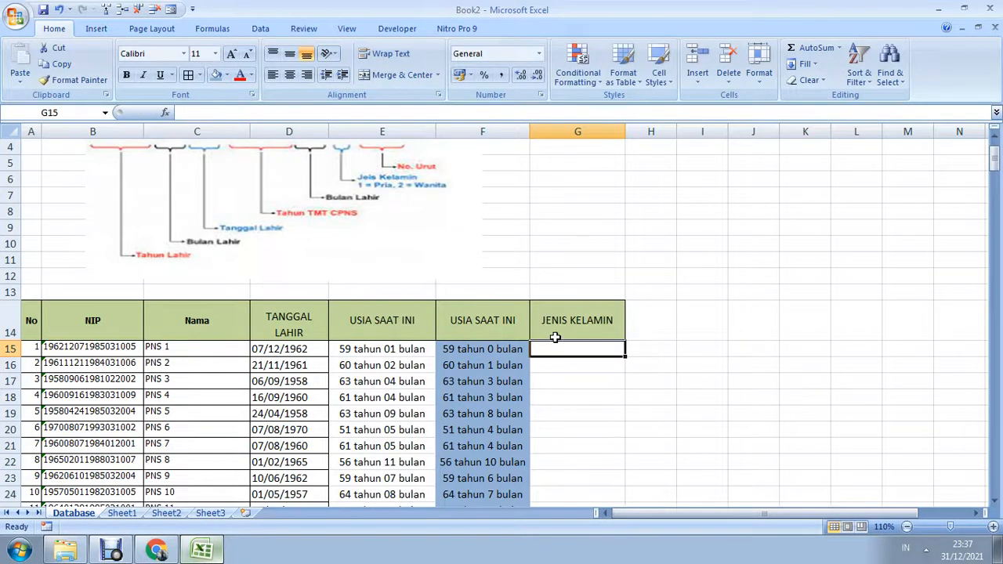
Start an IF formula in G15 and nest a MID function inside its logical test.
scroll(537, 305, "up", 1)
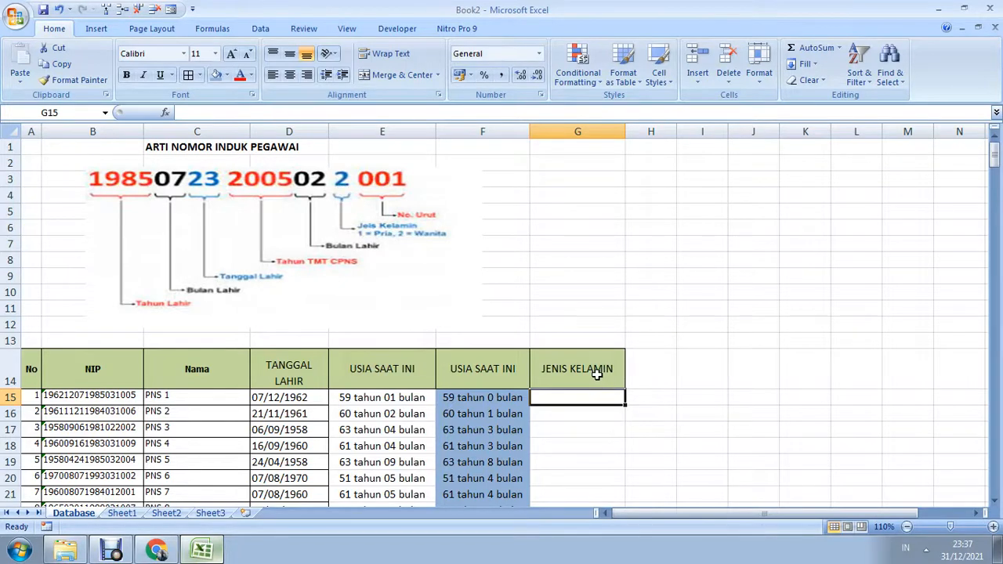
type("=")
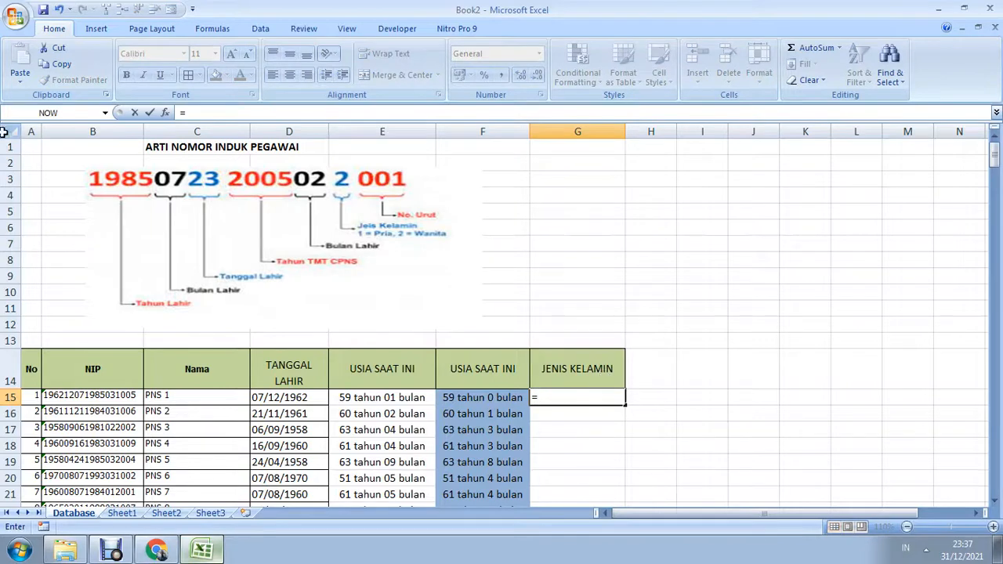
left_click(105, 113)
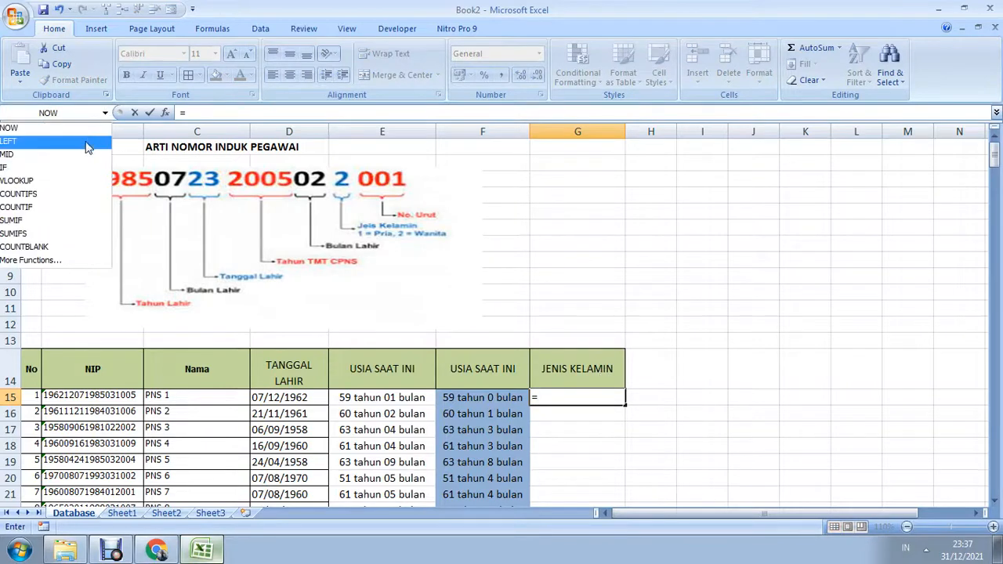
left_click(68, 169)
left_click_drag(541, 227, 663, 210)
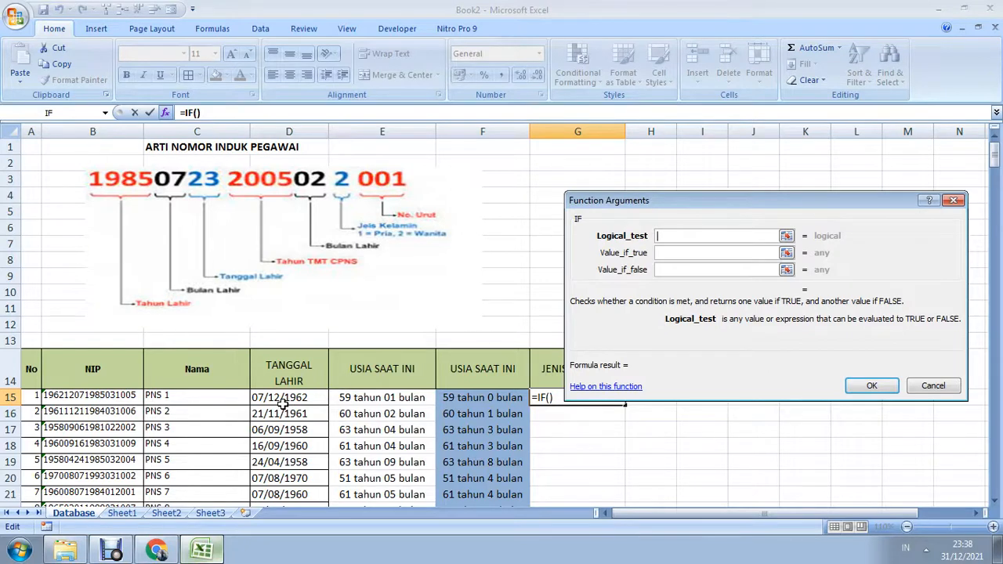
left_click(107, 114)
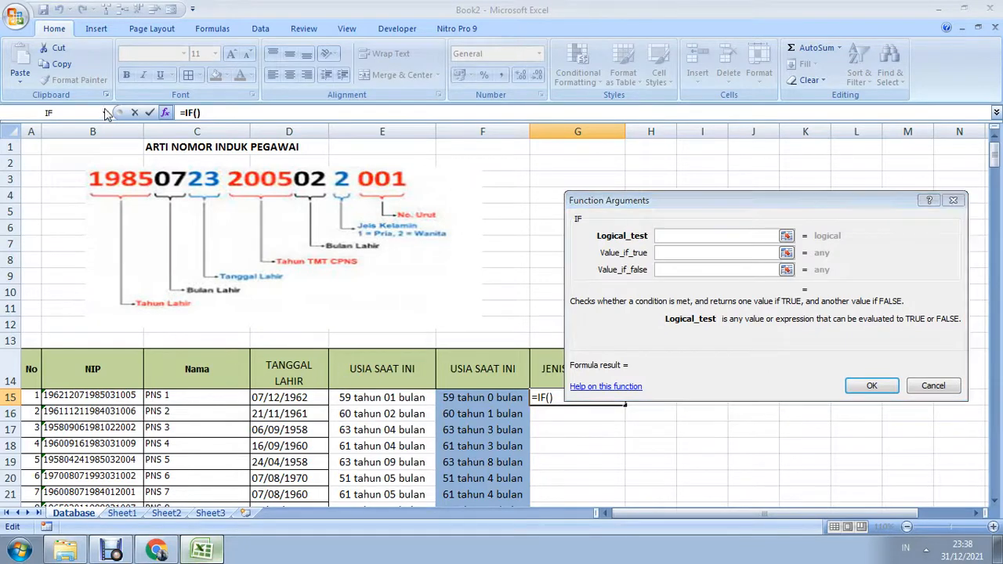
left_click(107, 114)
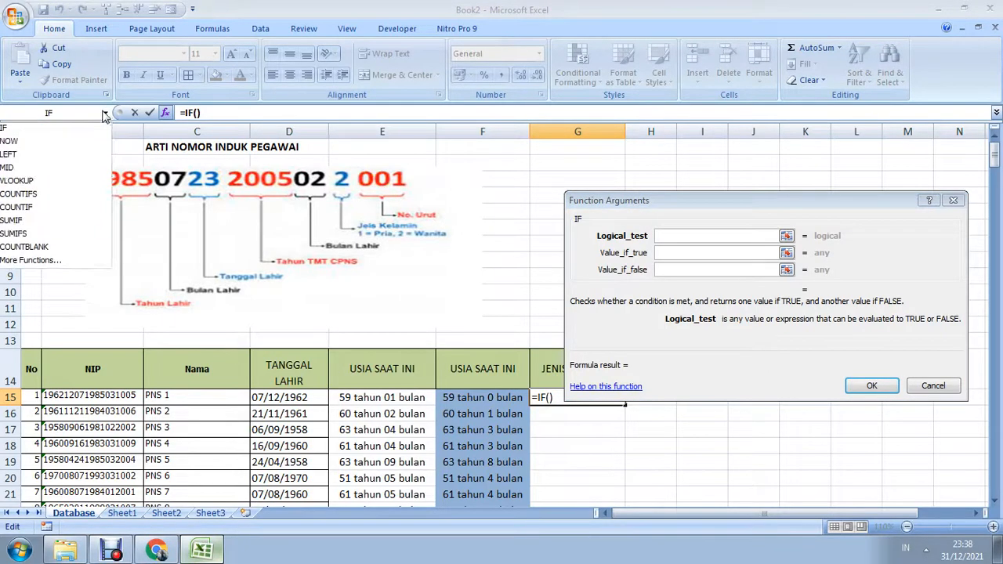
left_click(44, 164)
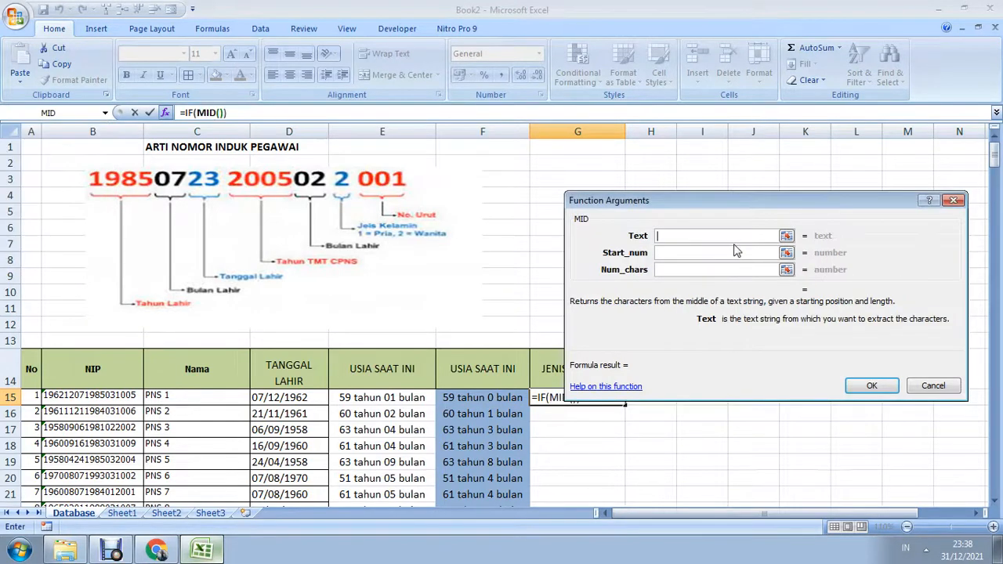
Set the nested MID function to extract 1 character from B15, starting at position 15.
left_click(102, 398)
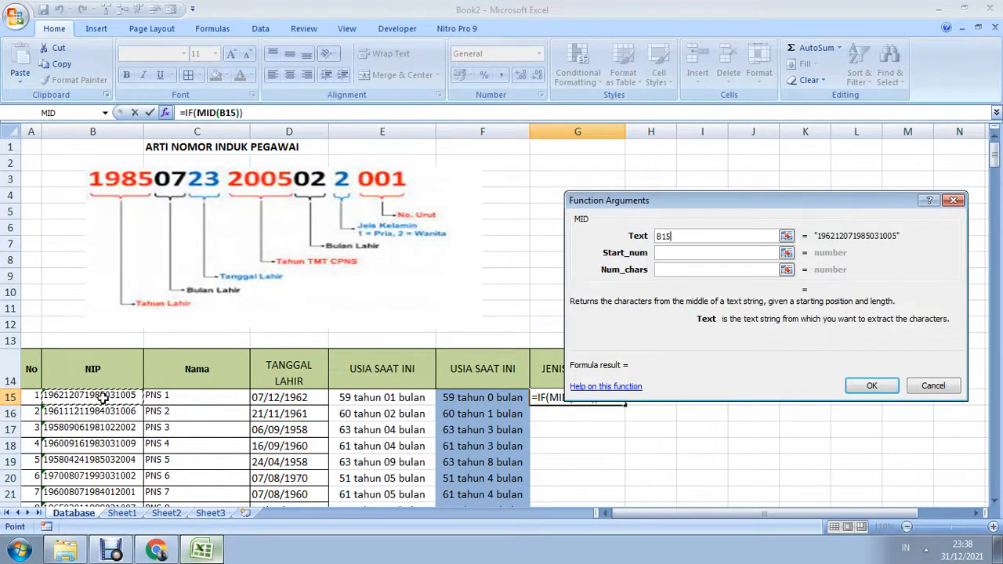
left_click(676, 253)
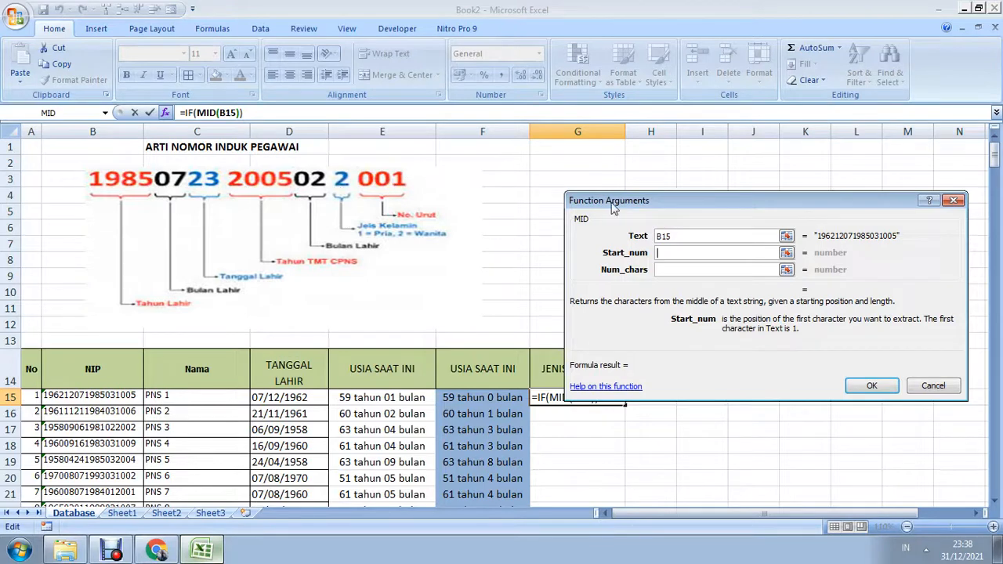
type("15")
left_click(674, 270)
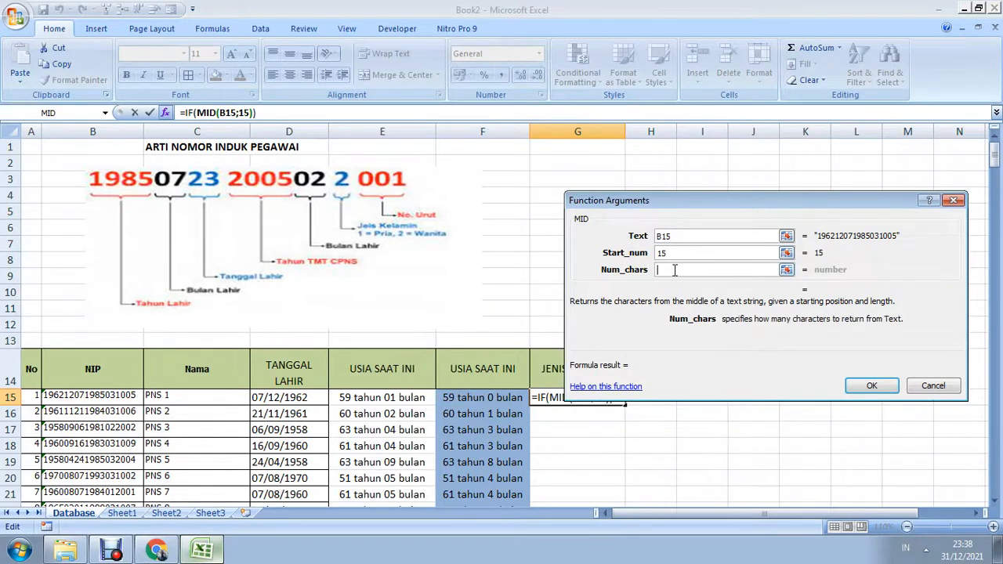
type("1")
Complete the IF logical test by comparing the MID extraction with the text "1".
left_click(263, 113)
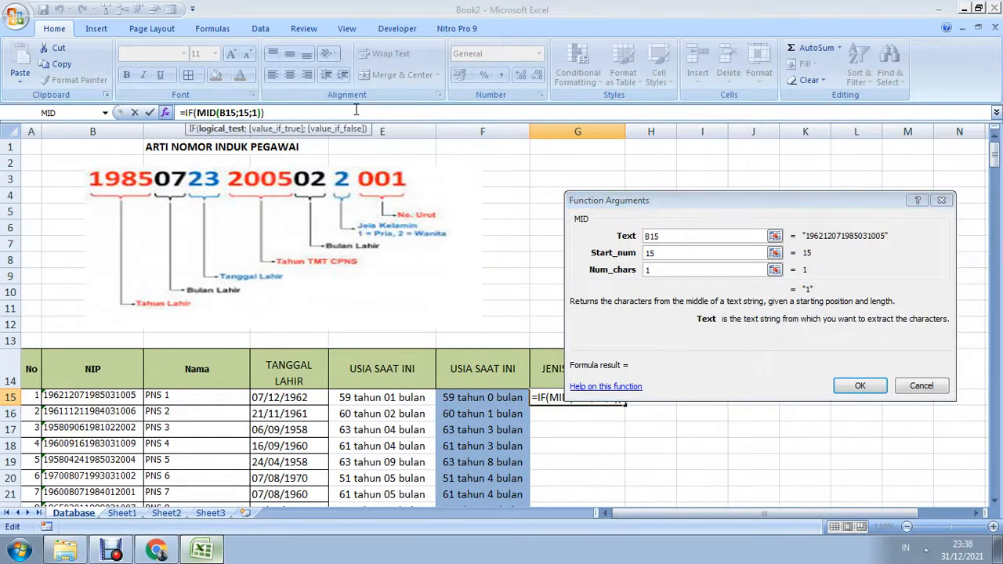
type("=")
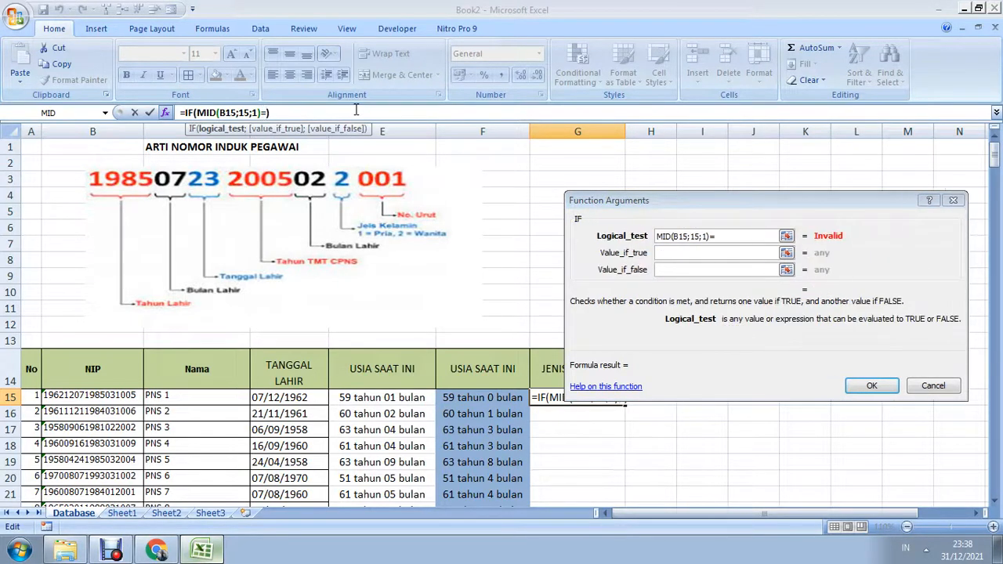
left_click(718, 237)
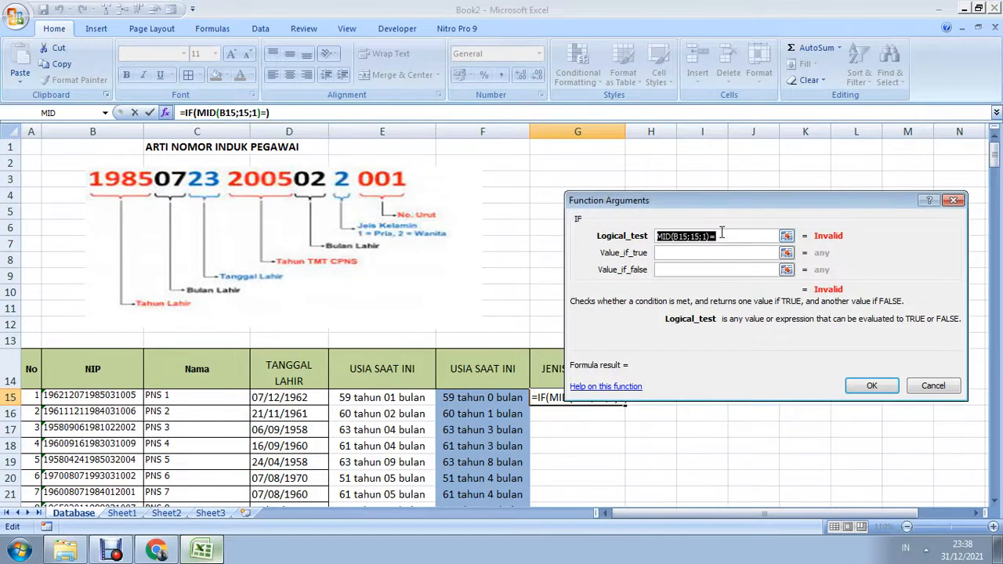
left_click(721, 236)
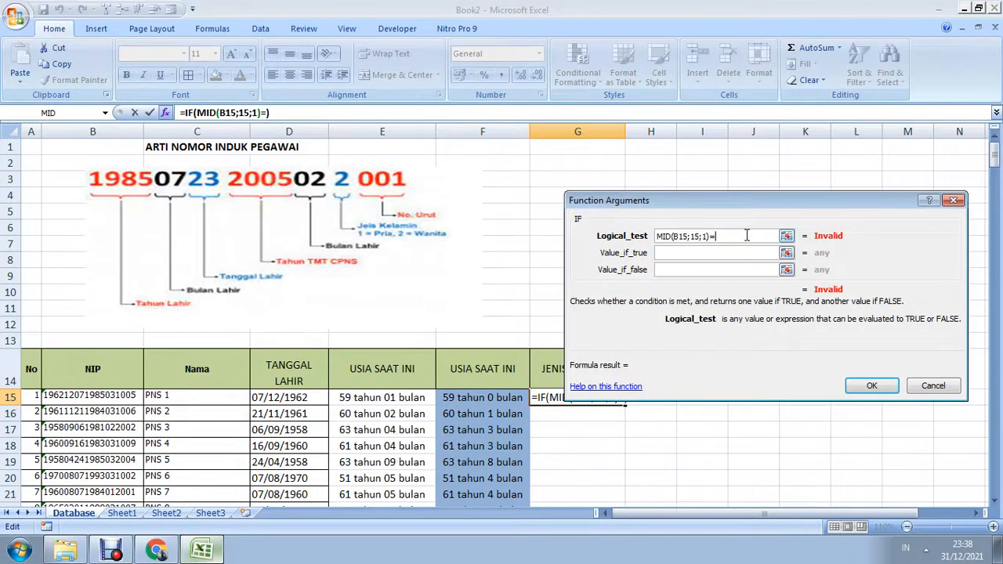
type("\"1\"")
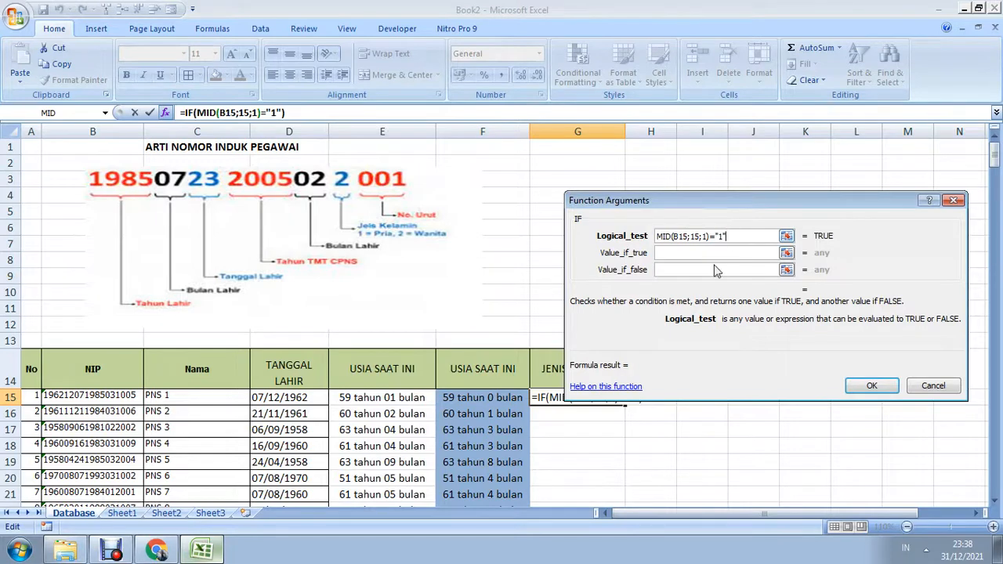
Make the IF formula return "Pria" when true and "Wanita" when false, and enter it in G15.
left_click(714, 254)
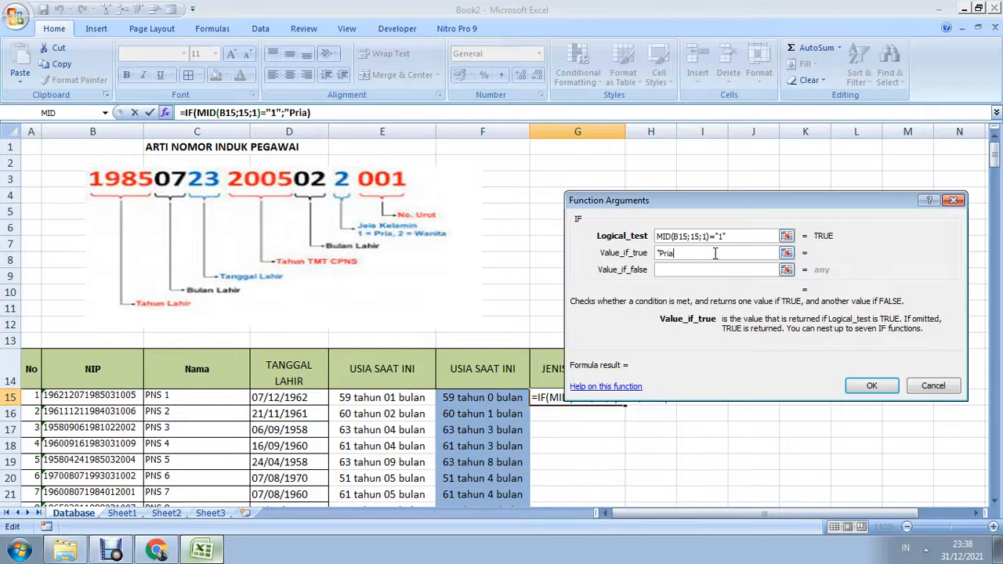
type("\"Pria\"")
left_click(698, 270)
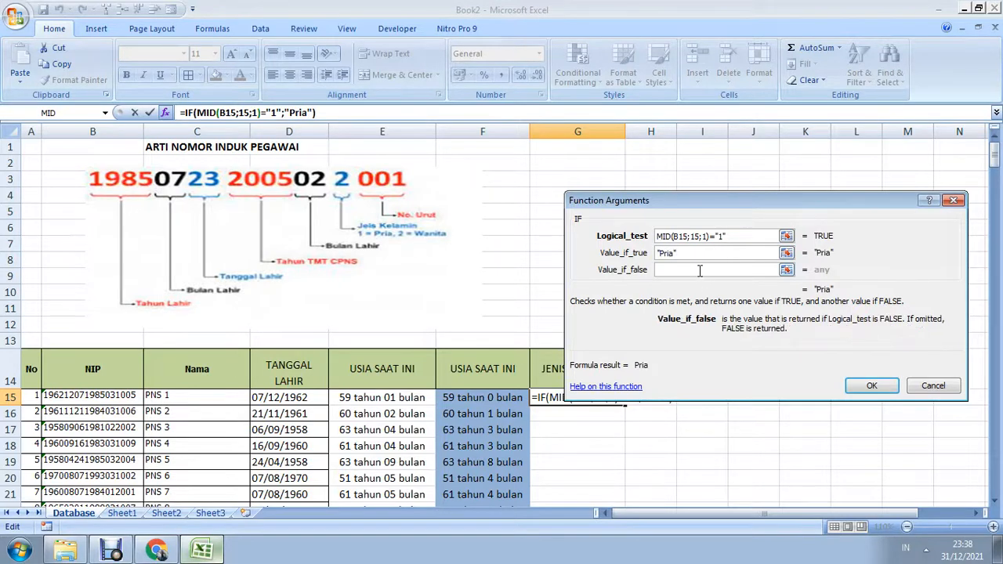
type("\"Wan")
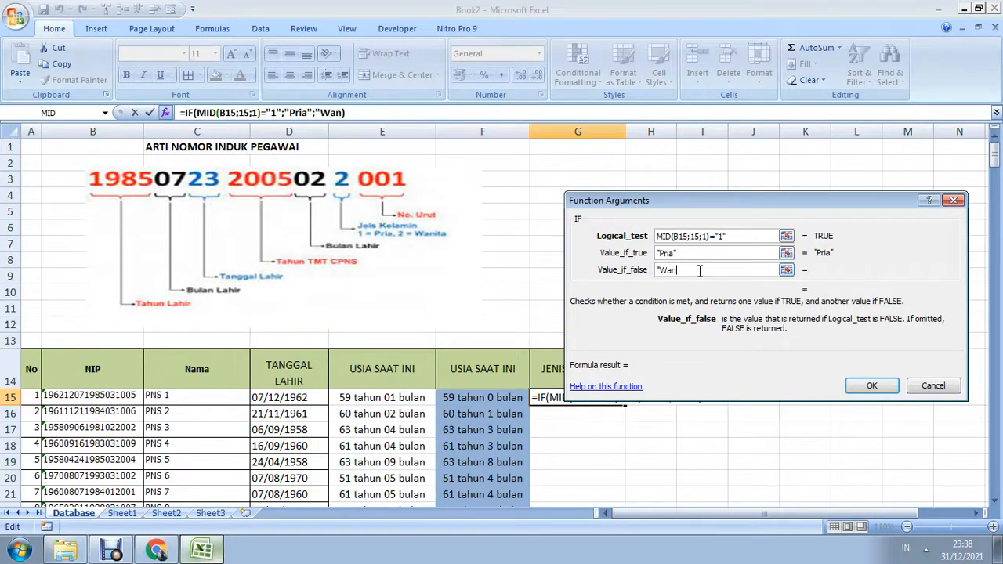
type("ita\"")
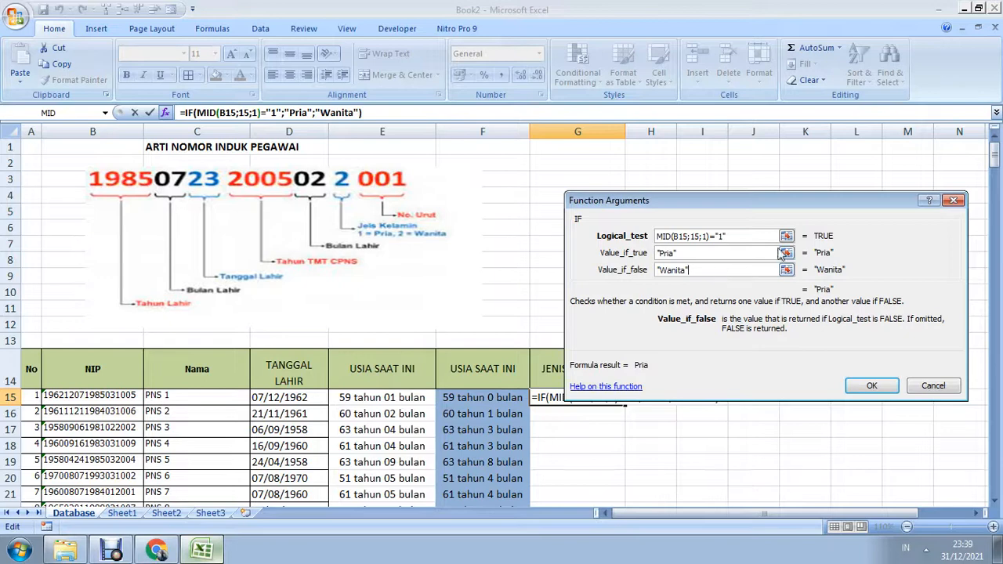
left_click(871, 386)
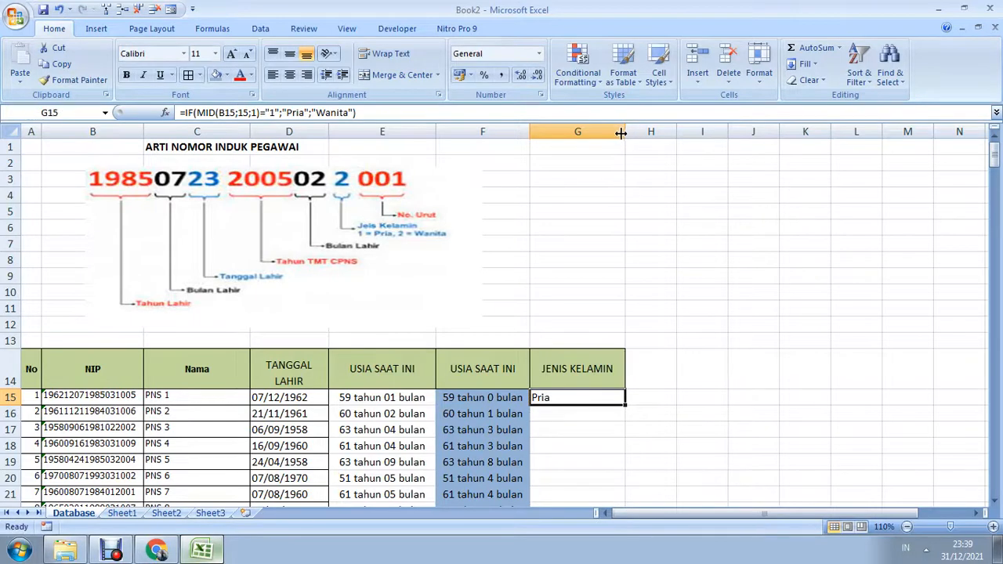
Narrow column G so the JENIS KELAMIN header wraps onto two lines, and centre the column's contents horizontally.
left_click_drag(621, 134, 604, 133)
scroll(540, 250, "down", 1)
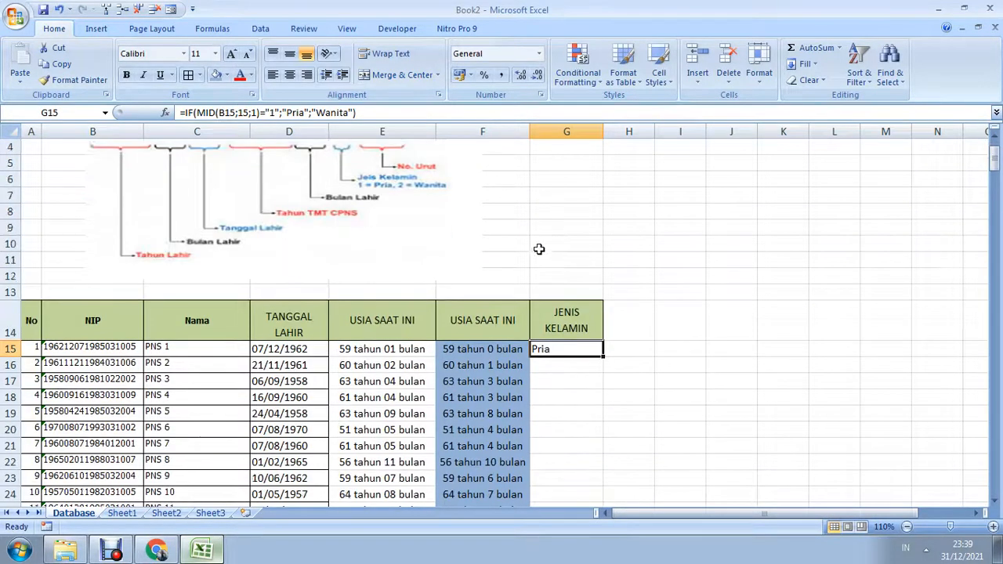
scroll(540, 249, "down", 1)
left_click(566, 133)
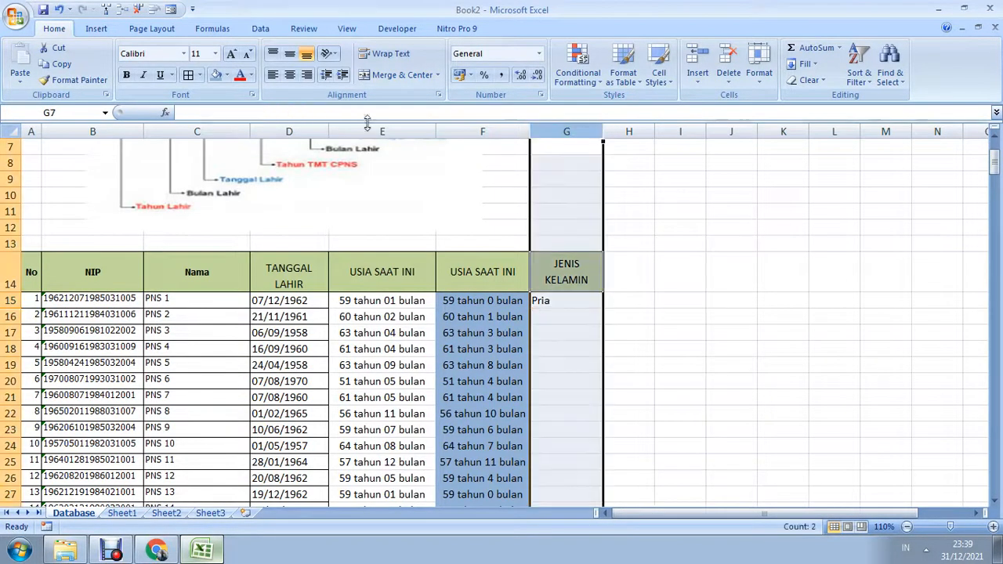
left_click(290, 74)
Fill the G15 gender formula down the JENIS KELAMIN column for all employees.
left_click(570, 282)
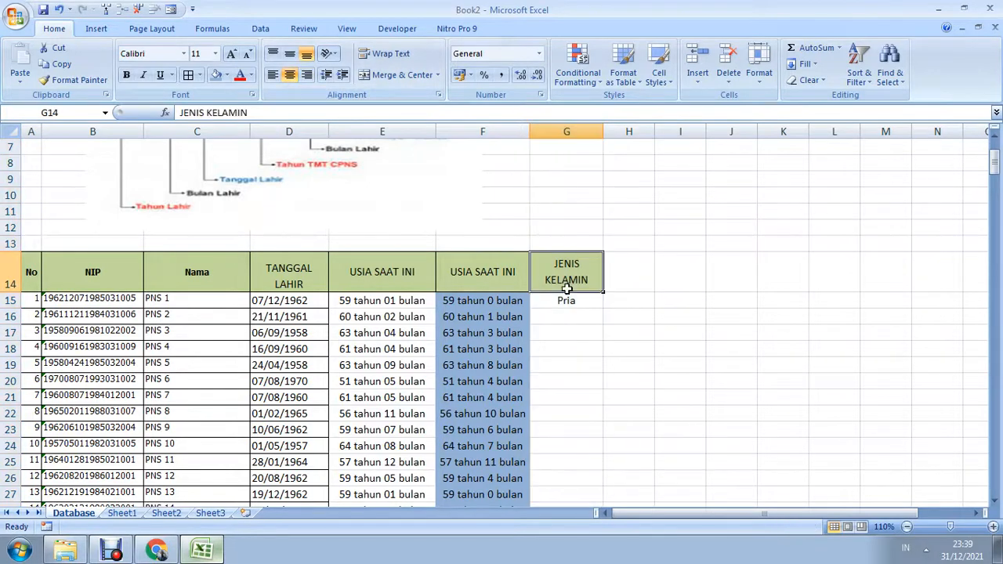
left_click(567, 301)
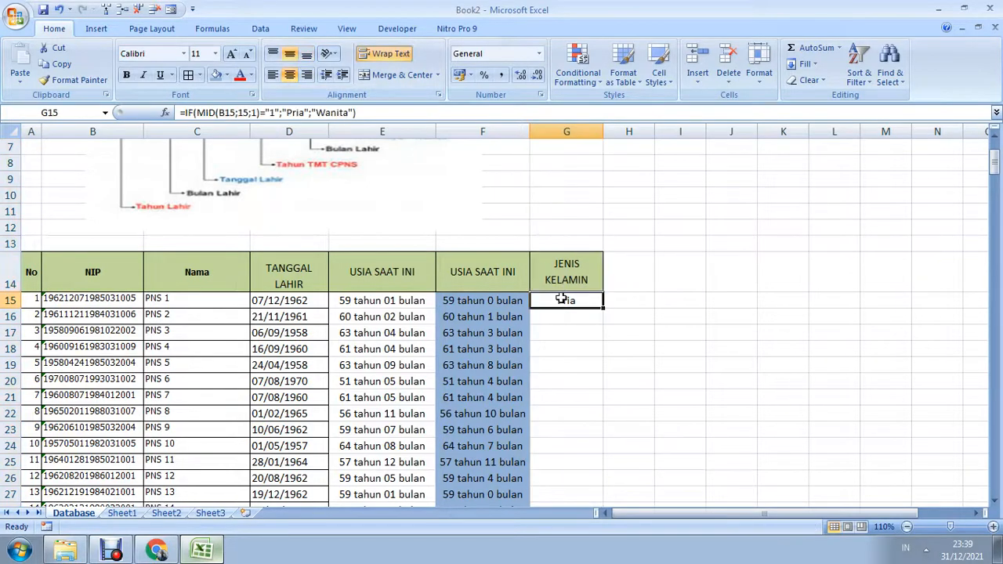
double_click(604, 310)
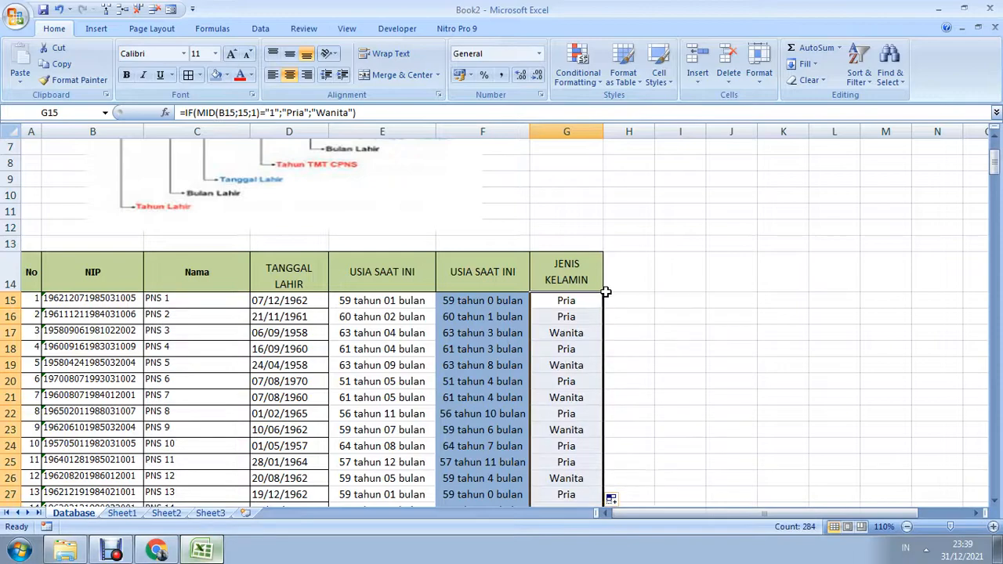
Check the gender result in row 69 against the gender digit of the NIP in B69.
scroll(604, 286, "down", 9)
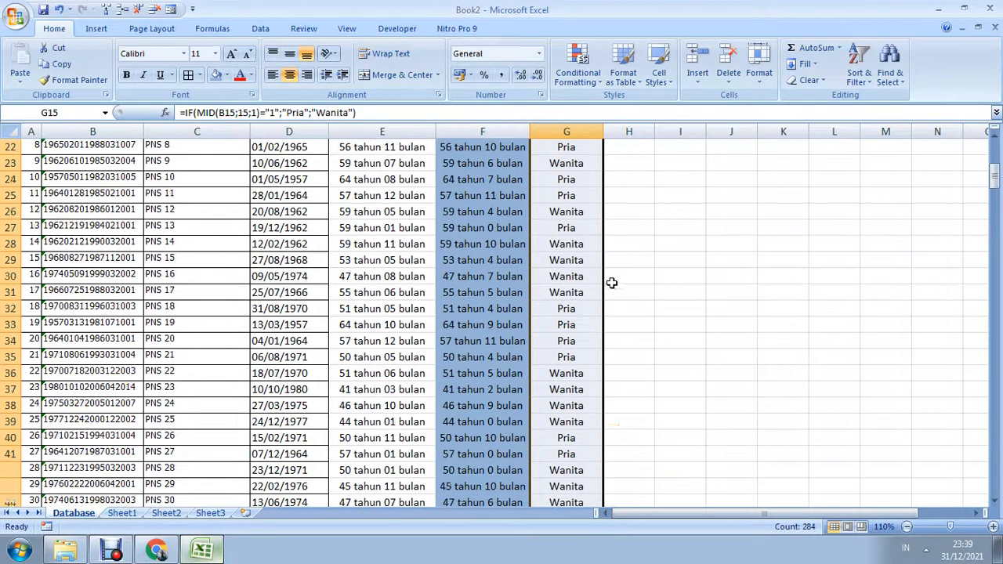
scroll(600, 310, "down", 8)
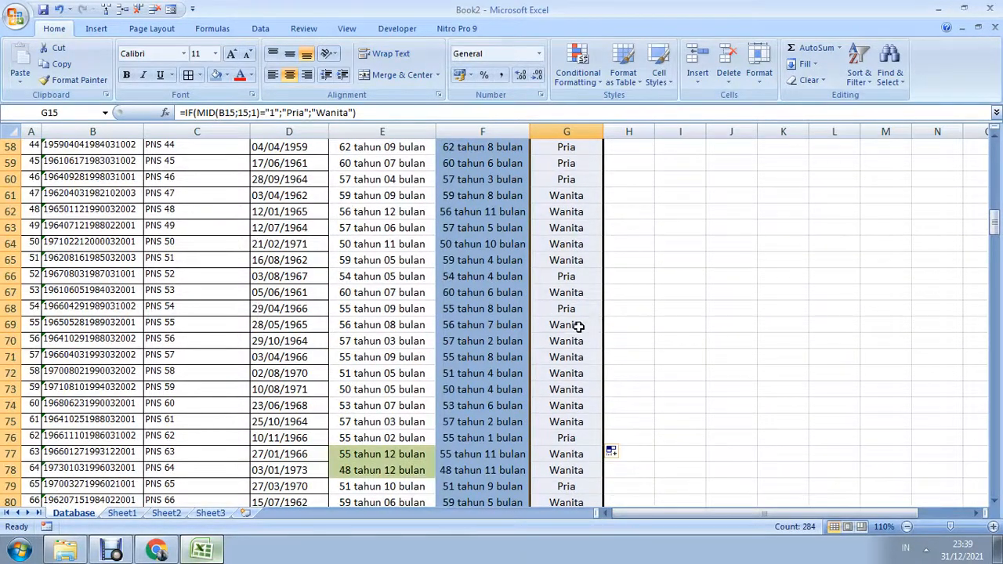
left_click(576, 339)
left_click(127, 324)
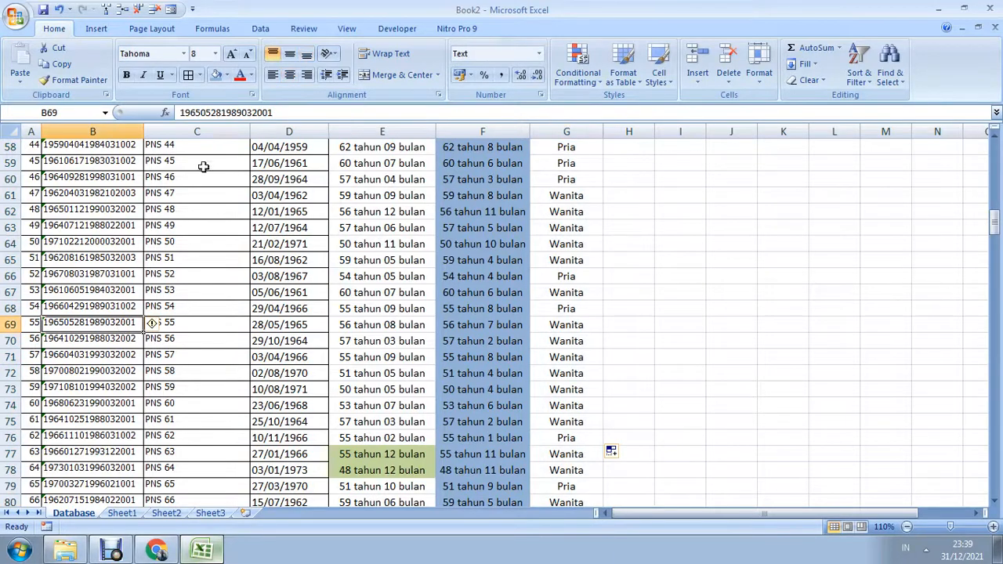
left_click(253, 112)
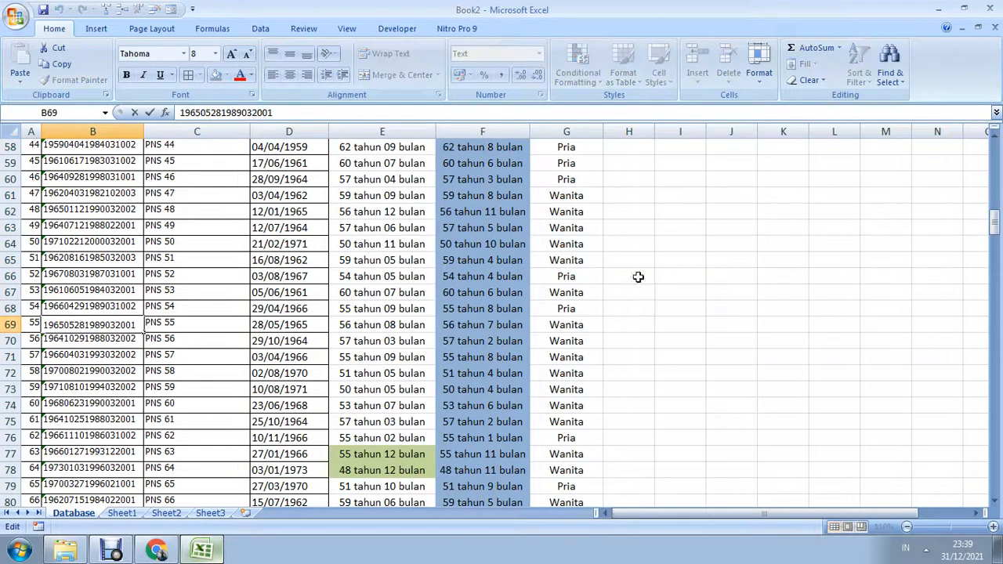
key("Escape")
Compare the gender results in rows 102, 125 and 135 with the NIP values in column B.
scroll(641, 336, "down", 10)
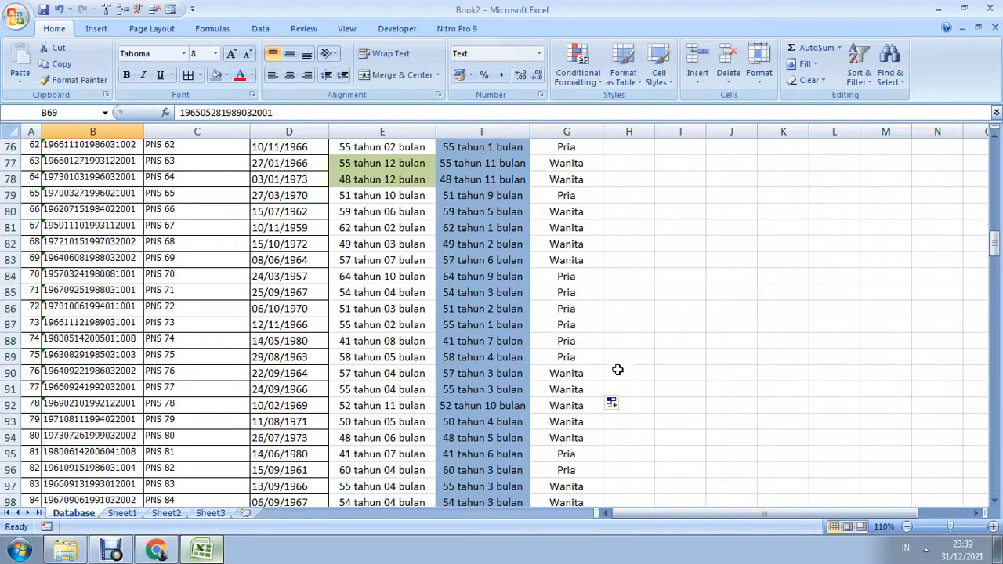
left_click(582, 371)
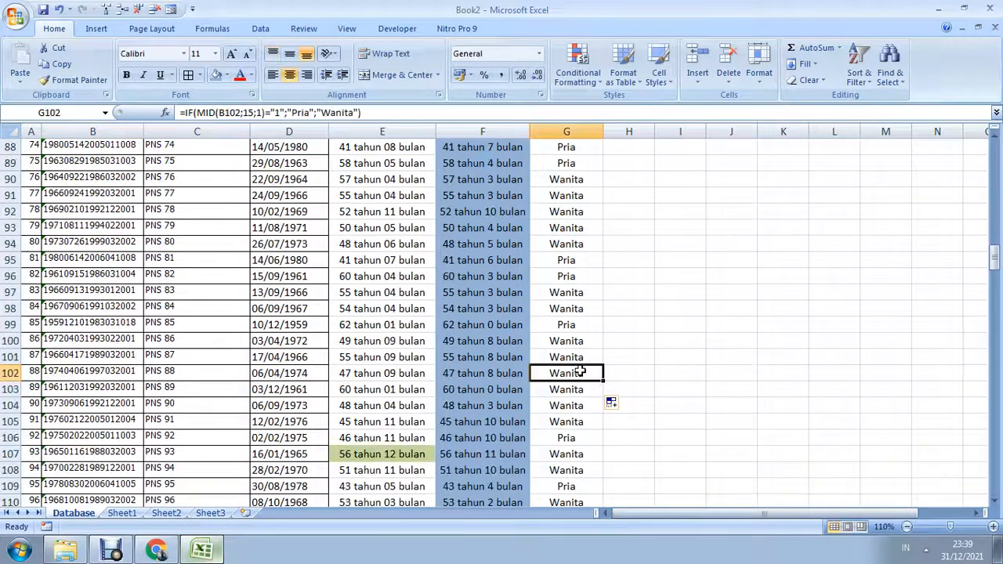
left_click(83, 371)
scroll(503, 395, "down", 7)
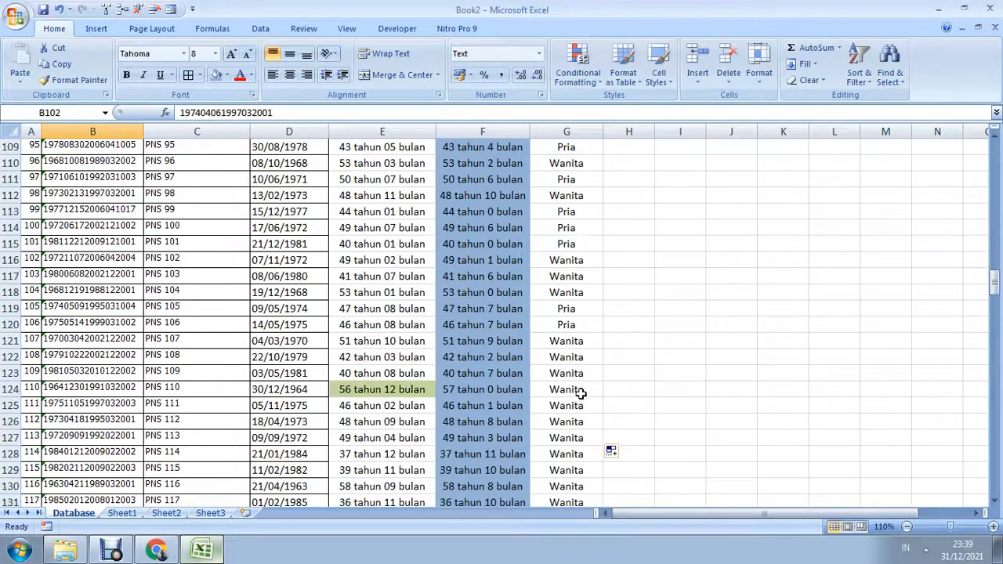
left_click(564, 408)
left_click(118, 406)
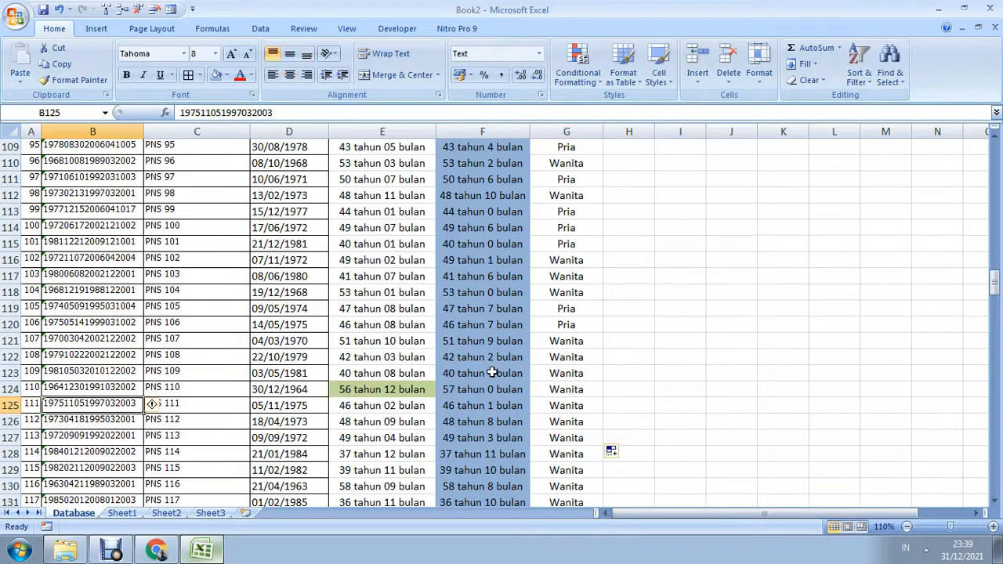
scroll(701, 466, "down", 5)
left_click(552, 326)
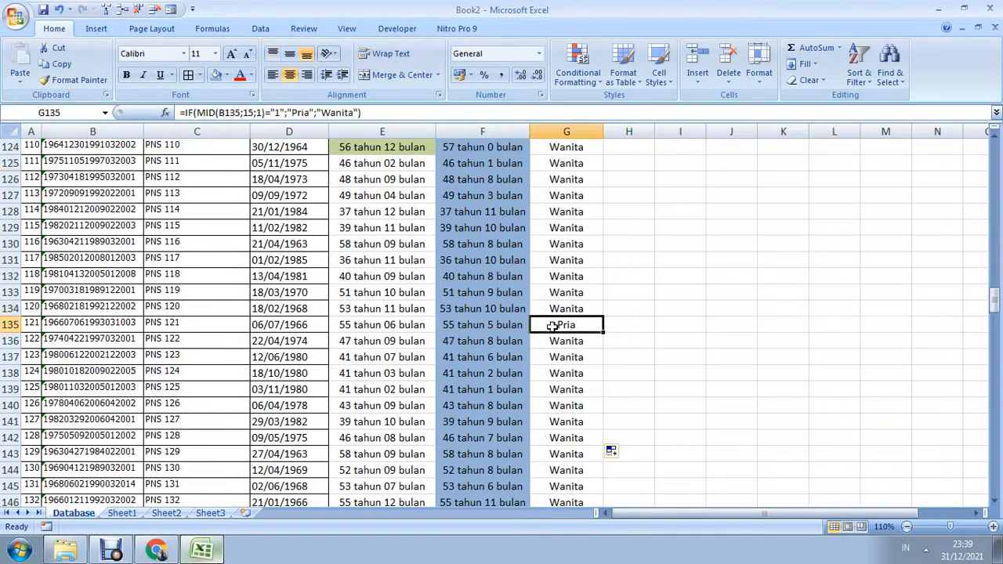
left_click(94, 324)
scroll(264, 320, "up", 20)
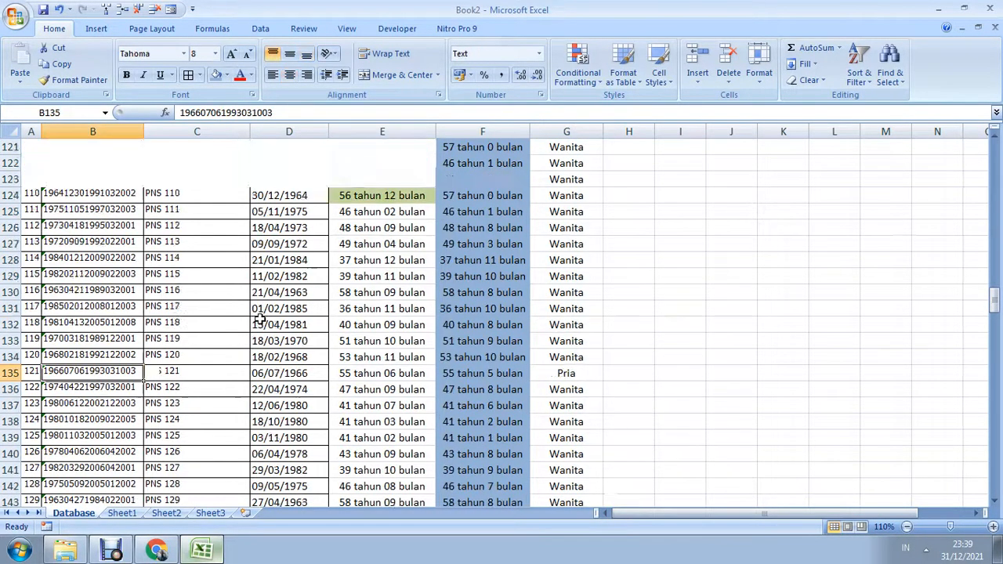
Left-align the contents of the JENIS KELAMIN column G, keeping its header in G14 centred.
scroll(263, 317, "up", 7)
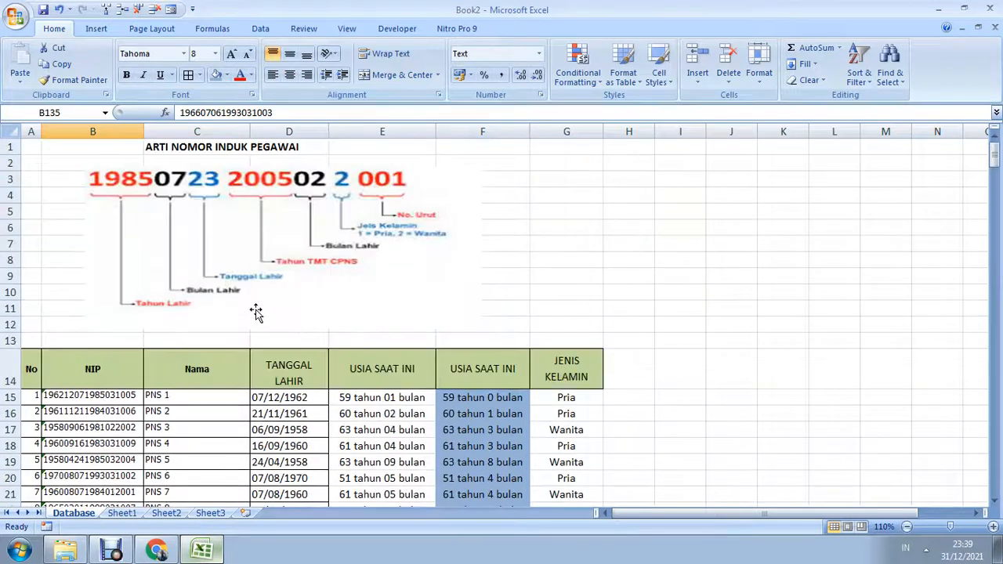
scroll(294, 283, "down", 4)
left_click(567, 167)
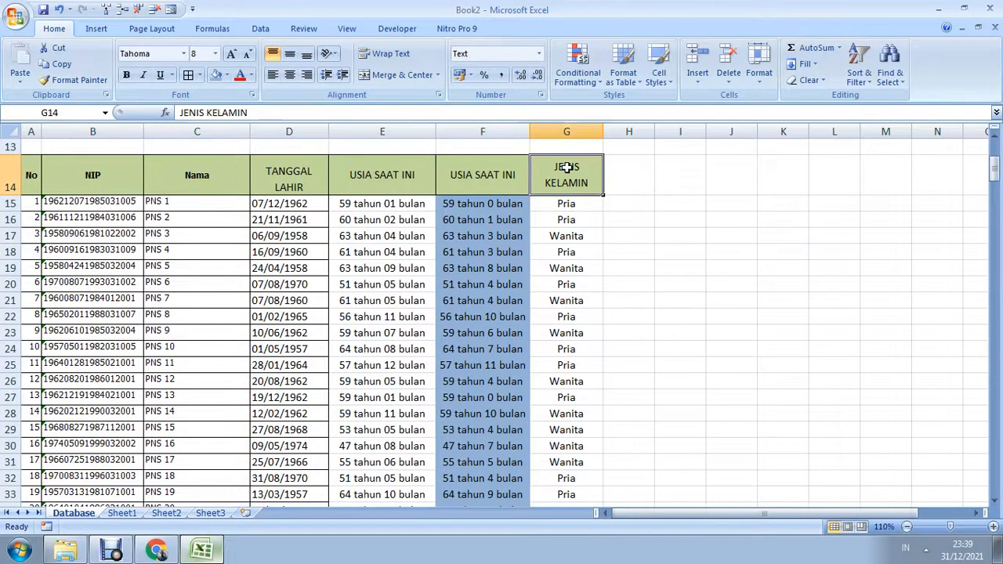
left_click(573, 114)
left_click(567, 127)
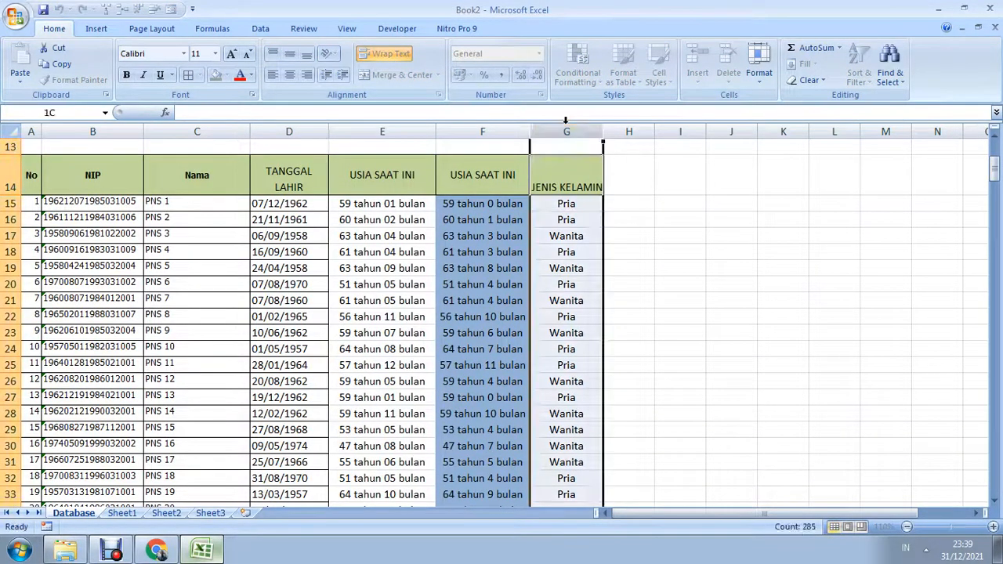
left_click(272, 75)
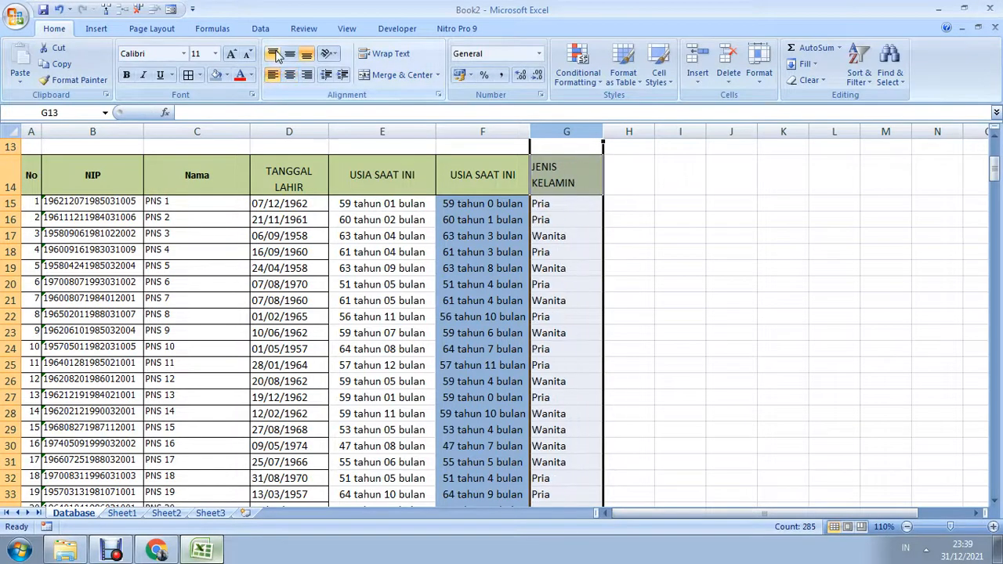
left_click(587, 165)
left_click(291, 75)
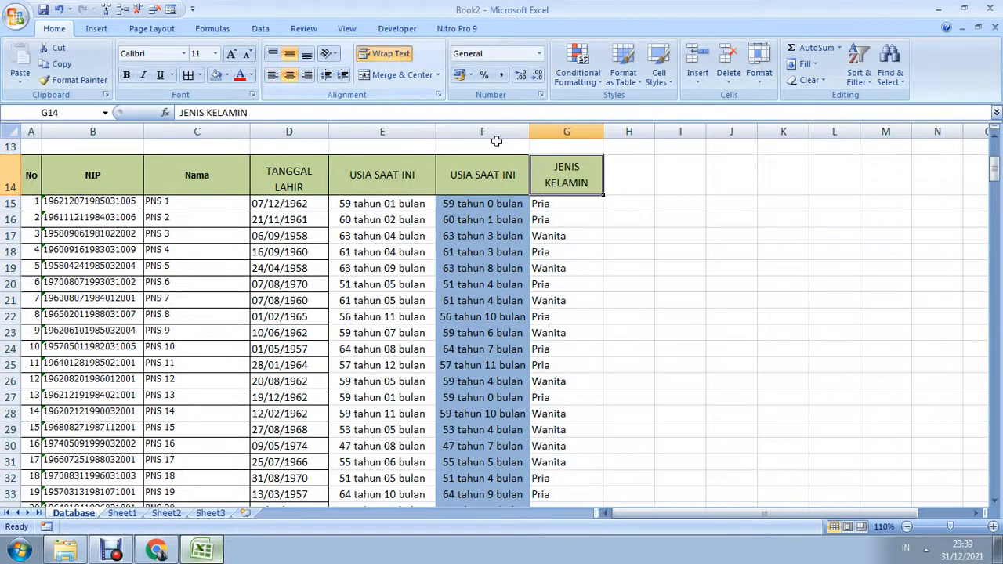
Enter the header TMT CPNS in cell H14, next to JENIS KELAMIN.
scroll(388, 156, "up", 4)
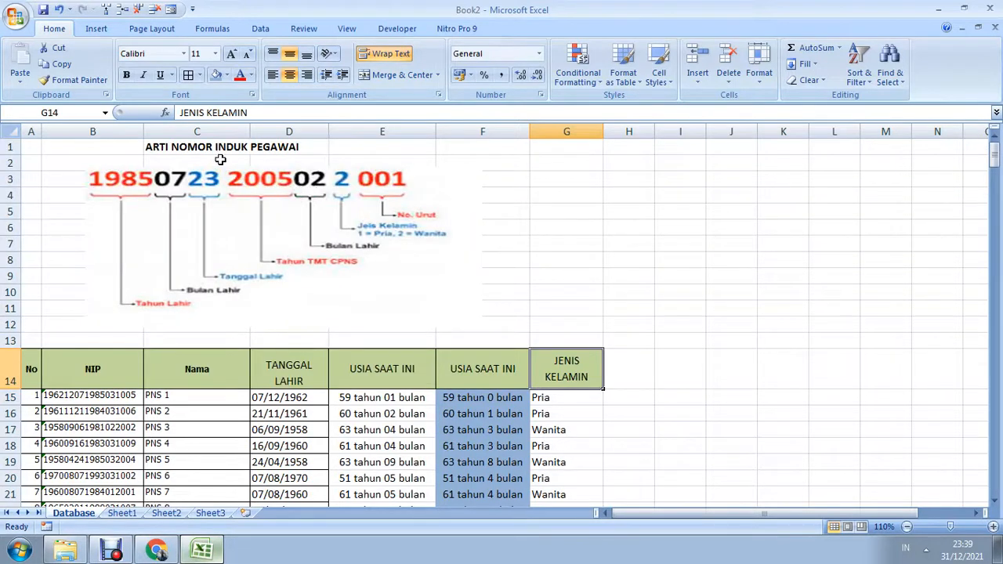
left_click(625, 364)
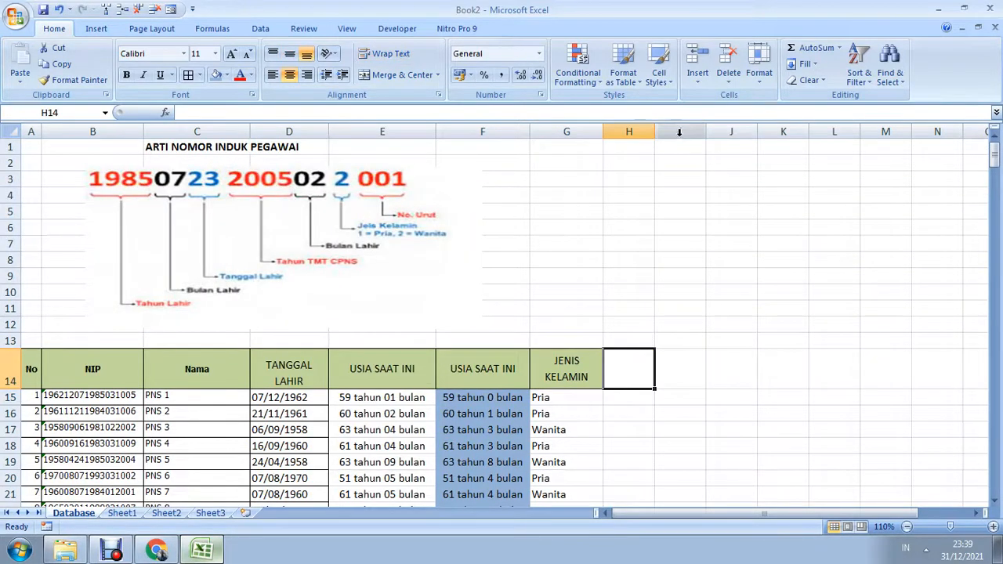
type("tmt")
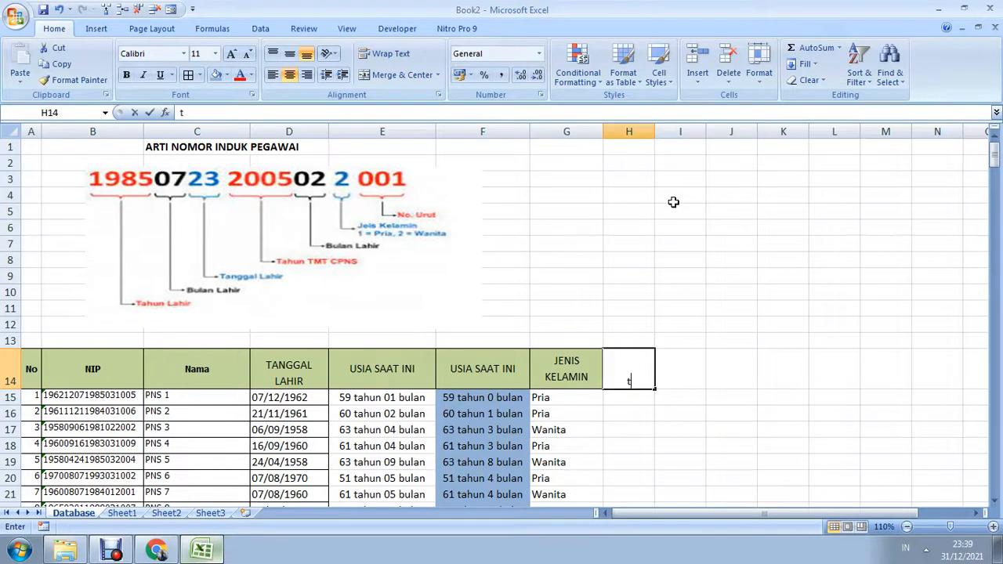
key("BackSpace")
key("BackSpace")
key("BackSpace")
type("TMT CON")
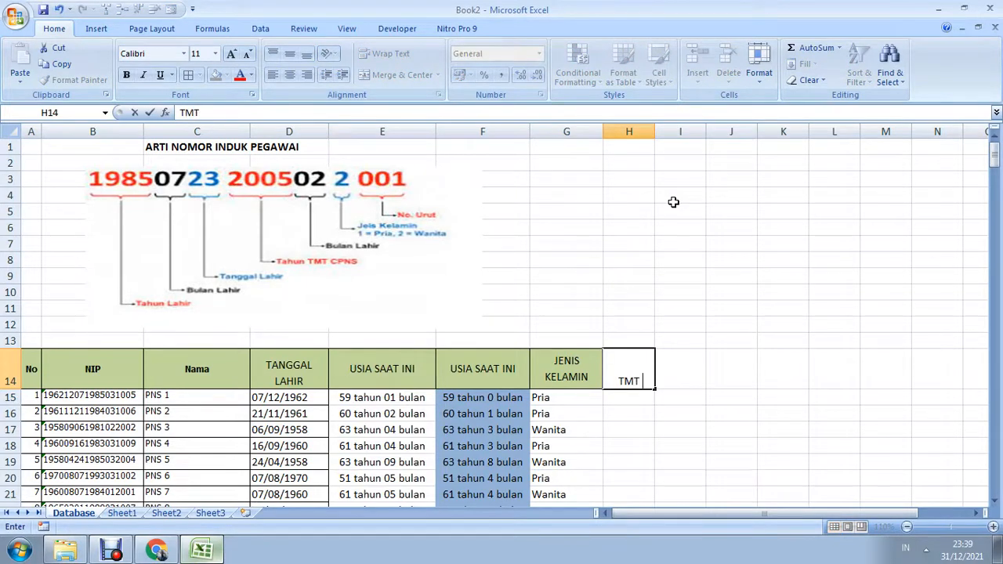
key("BackSpace")
key("BackSpace")
type("PND")
key("Return")
left_click(622, 362)
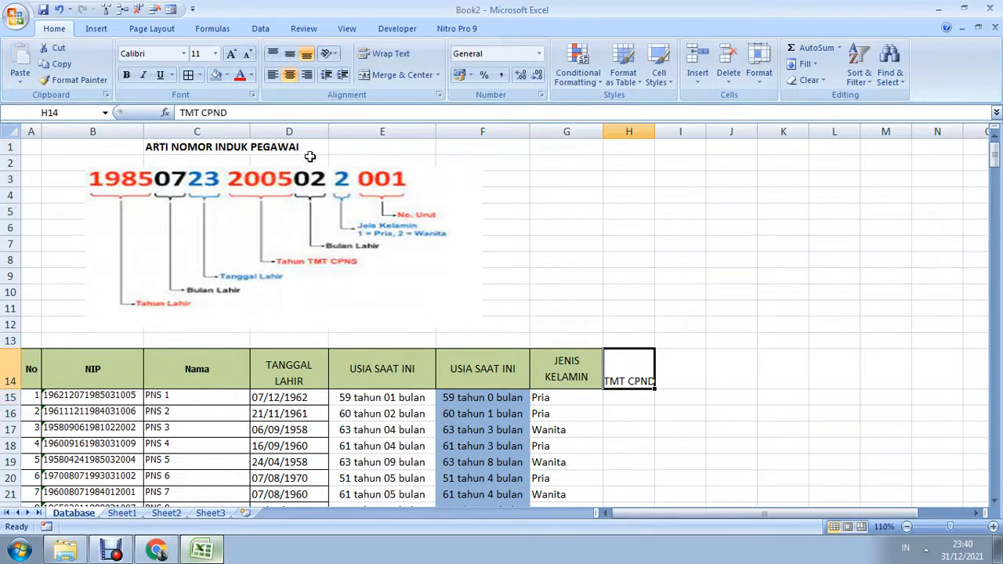
left_click(275, 113)
key("BackSpace")
type("S")
key("Return")
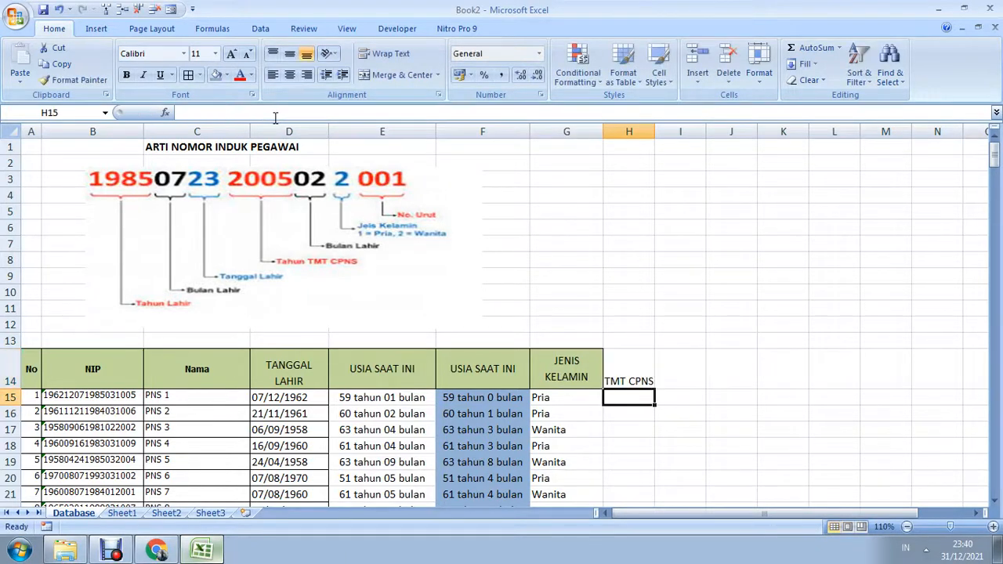
Centre the TMT CPNS header vertically, turn on text wrapping for it, and widen column H slightly.
left_click(630, 379)
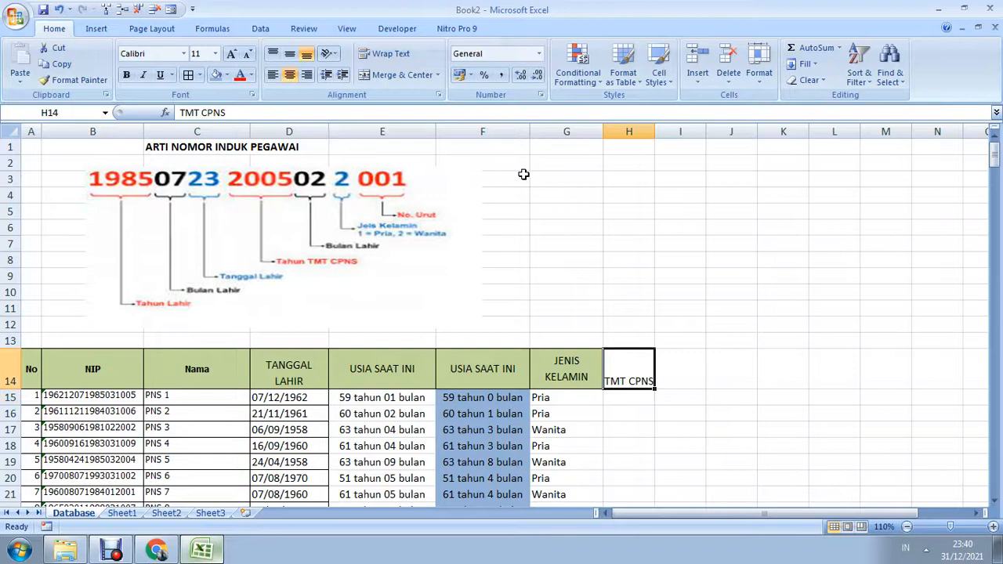
left_click(290, 54)
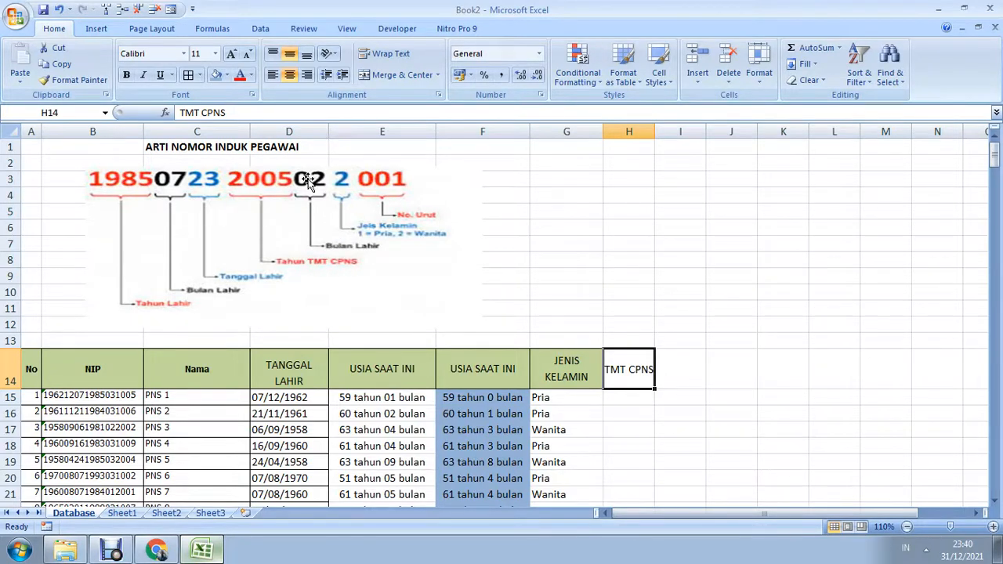
left_click(391, 55)
left_click_drag(655, 131, 669, 131)
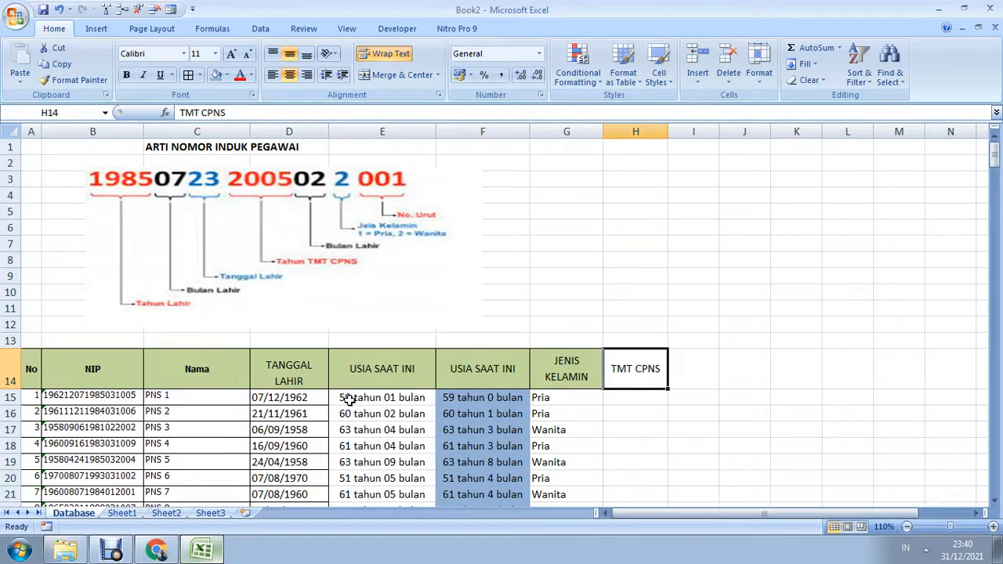
left_click(296, 401)
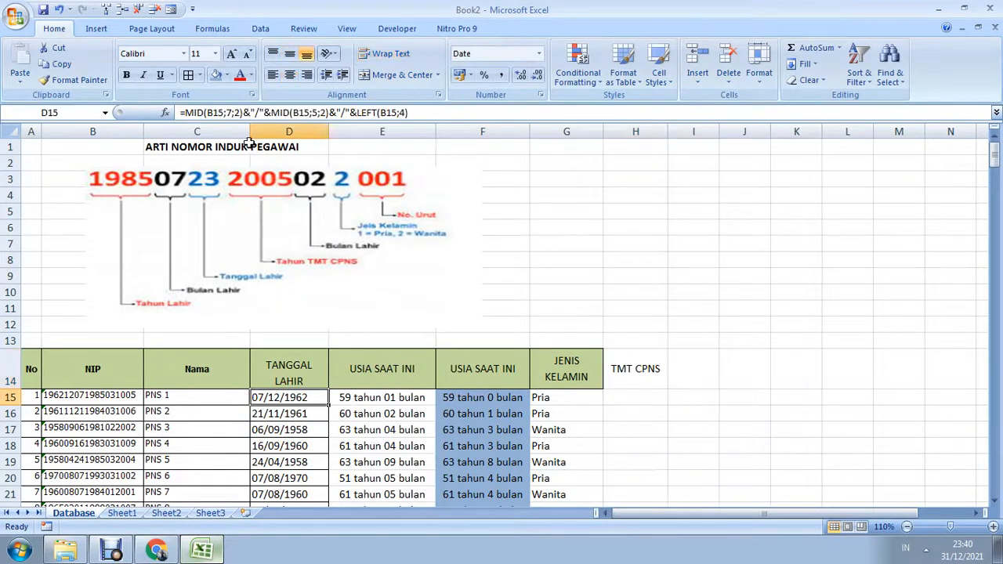
Try a blue fill and a light olive green fill on the TMT CPNS header cell H14.
left_click(648, 362)
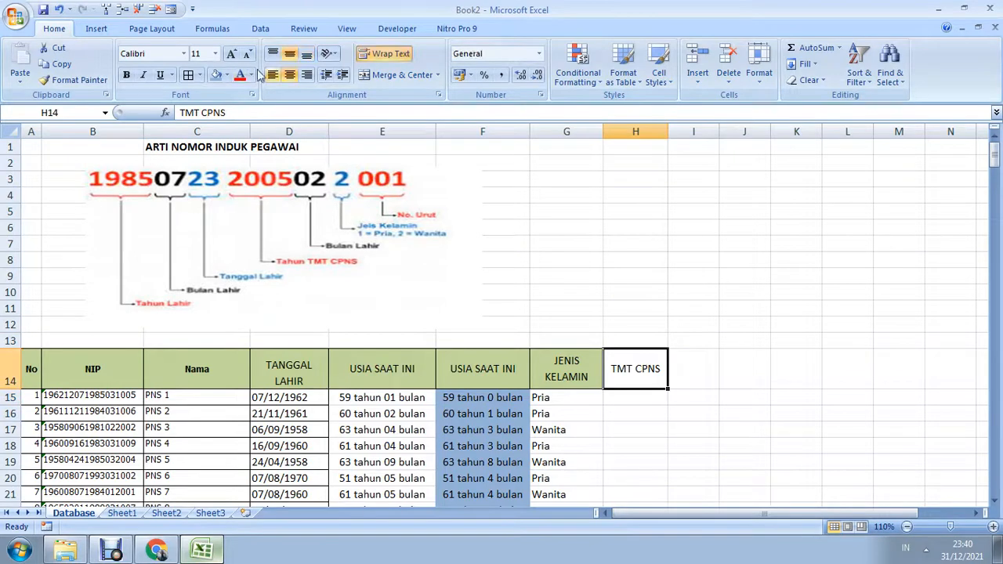
left_click(217, 75)
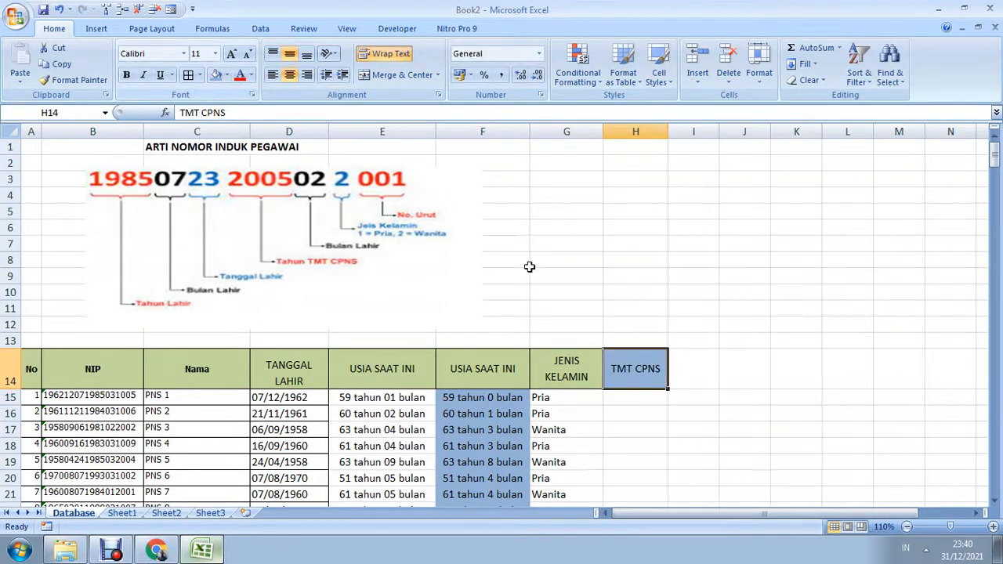
left_click(685, 356)
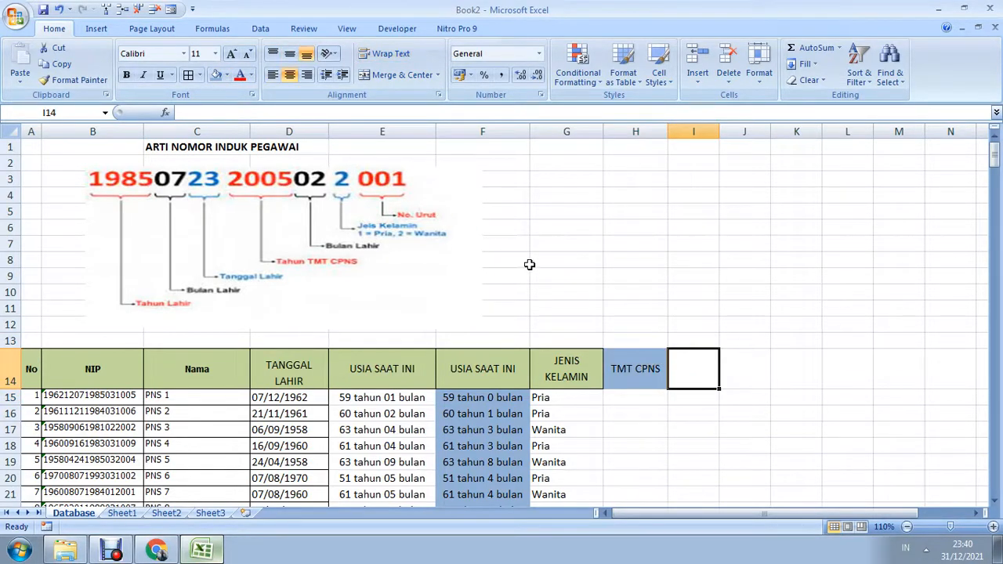
left_click(625, 355)
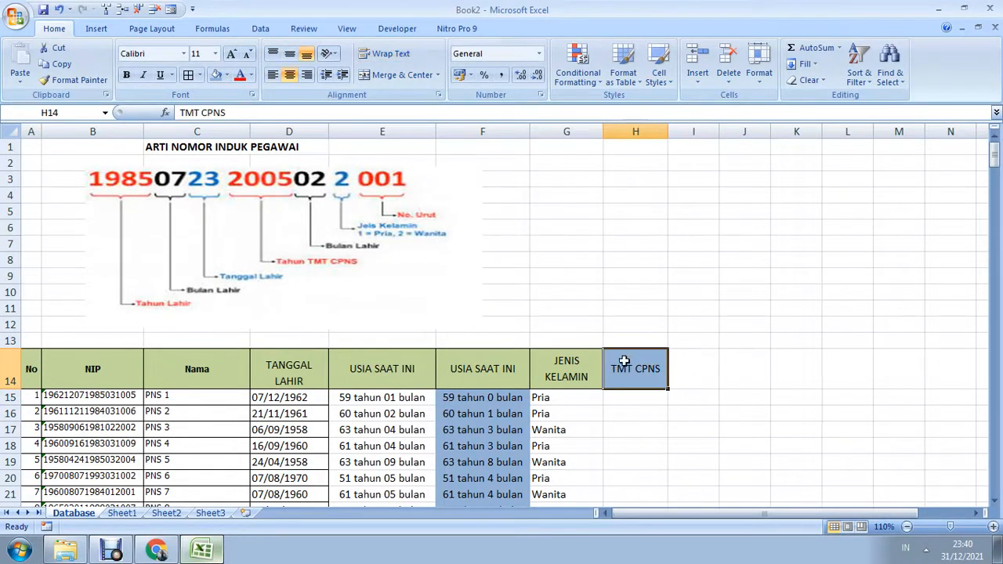
left_click(227, 76)
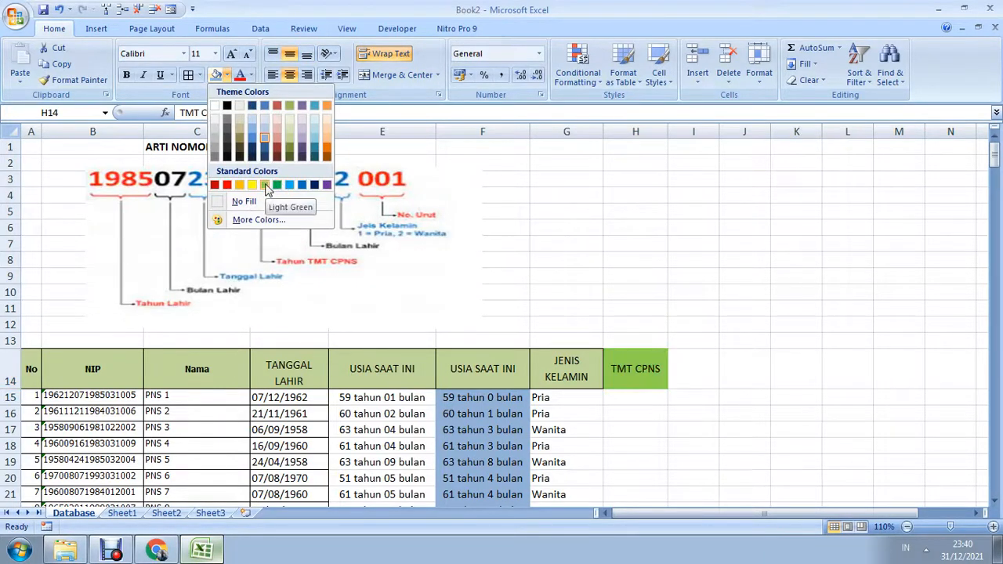
left_click(289, 137)
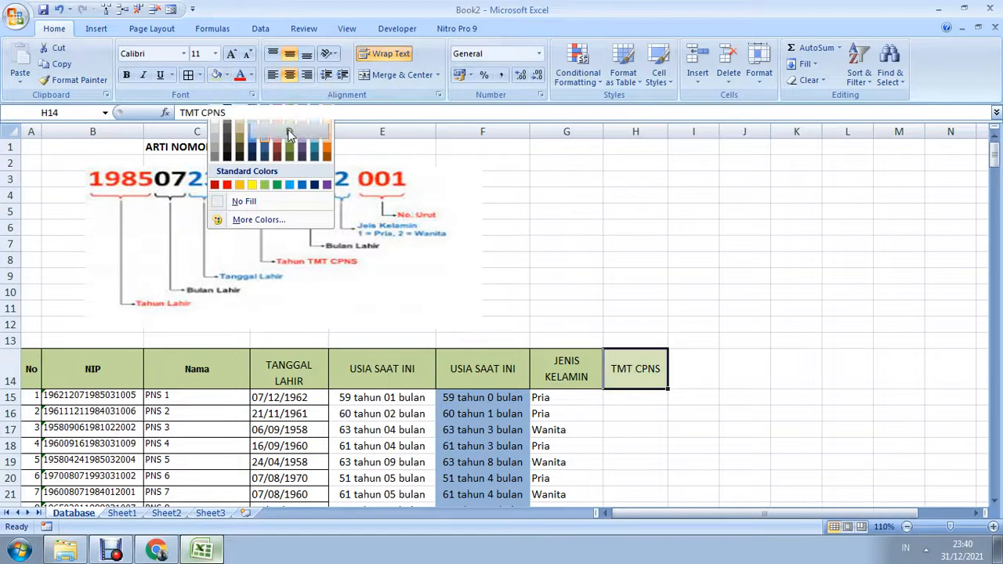
left_click(696, 361)
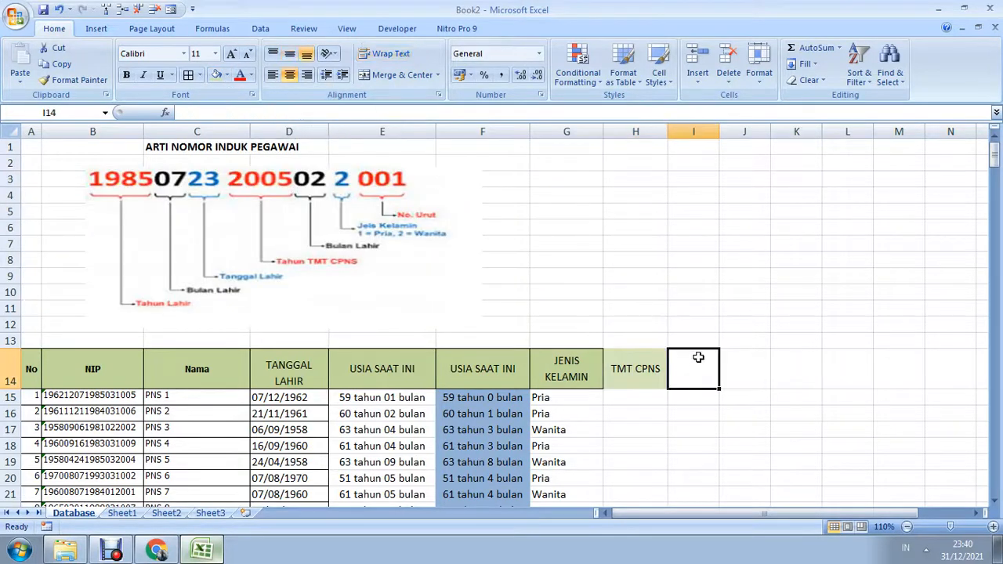
Fill the TMT CPNS header cell H14 with the lightest theme purple.
left_click(652, 363)
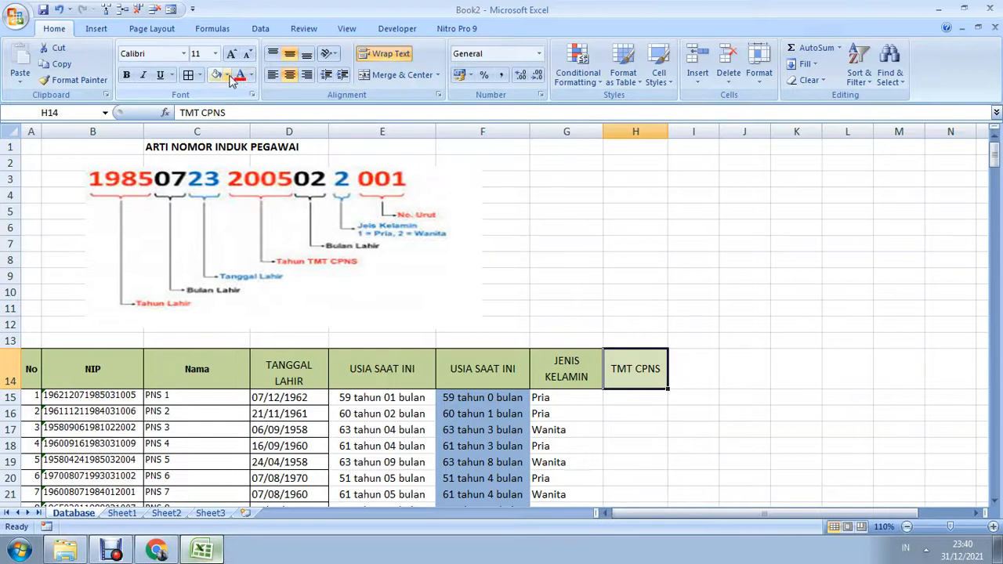
left_click(228, 75)
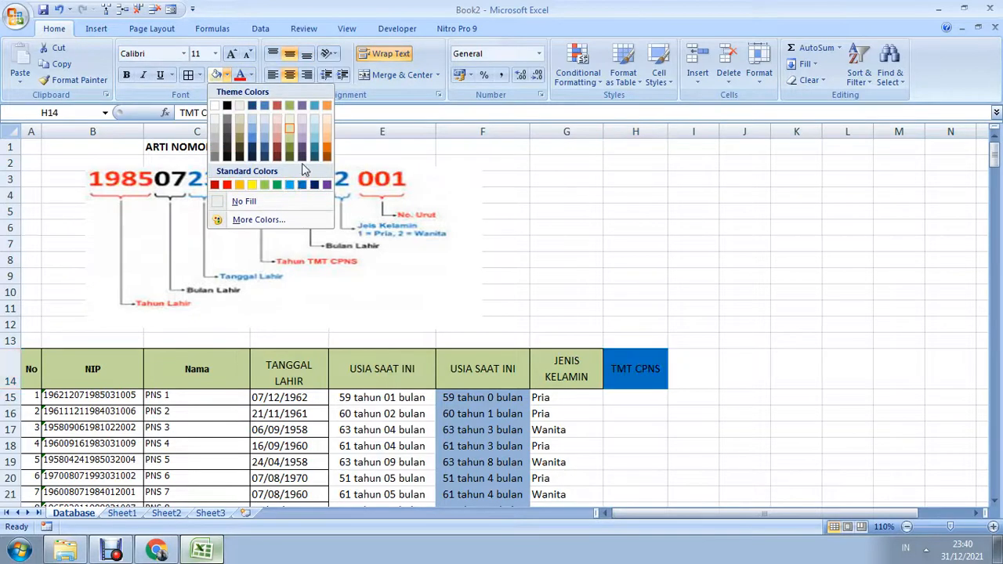
left_click(303, 121)
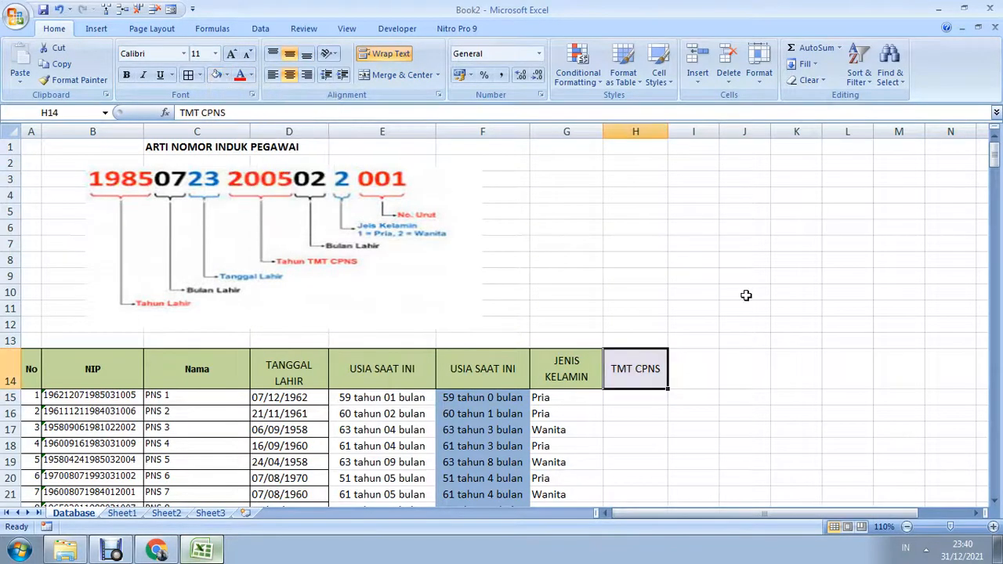
left_click(629, 242)
left_click(628, 184)
scroll(634, 202, "down", 1)
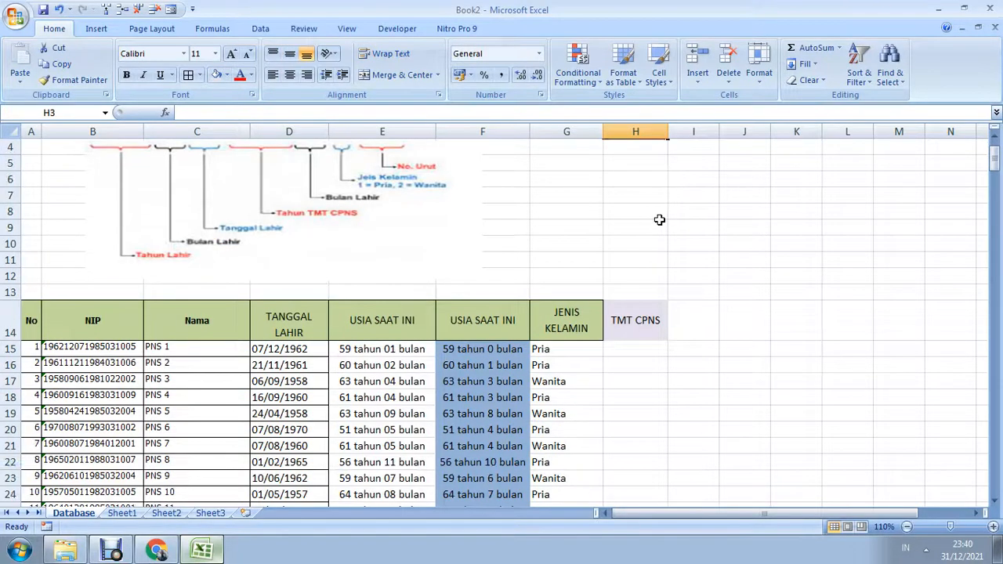
Enter the header RENTANG USIA in cell I14, beside TMT CPNS.
left_click(704, 326)
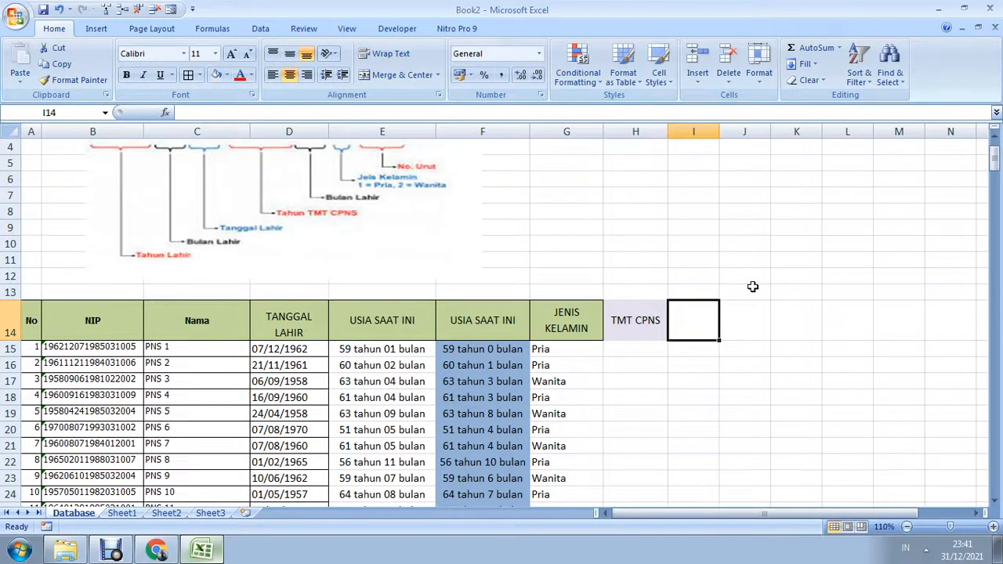
type("RANTAN")
key("BackSpace")
key("BackSpace")
key("BackSpace")
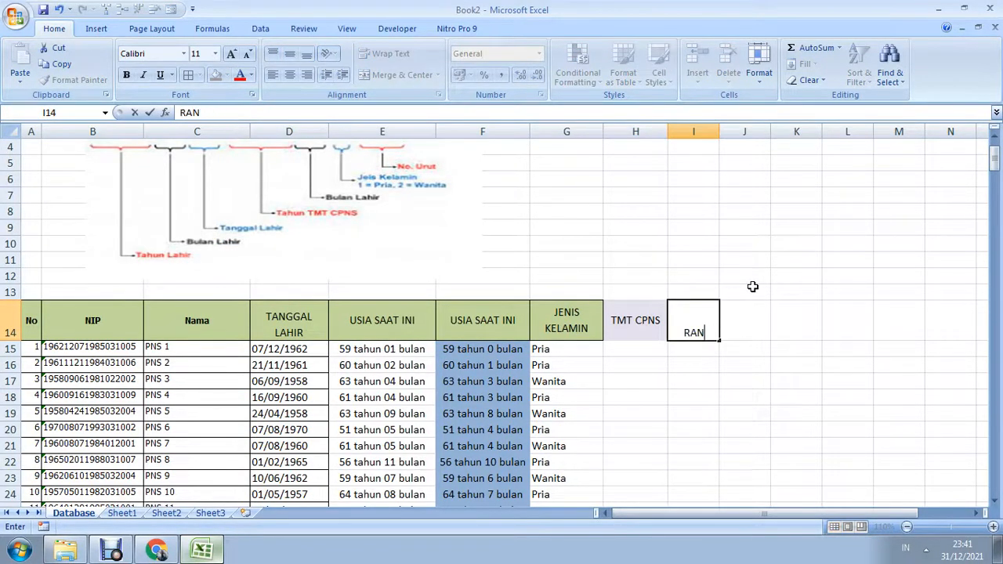
key("BackSpace")
key("BackSpace")
type("ENTANG U")
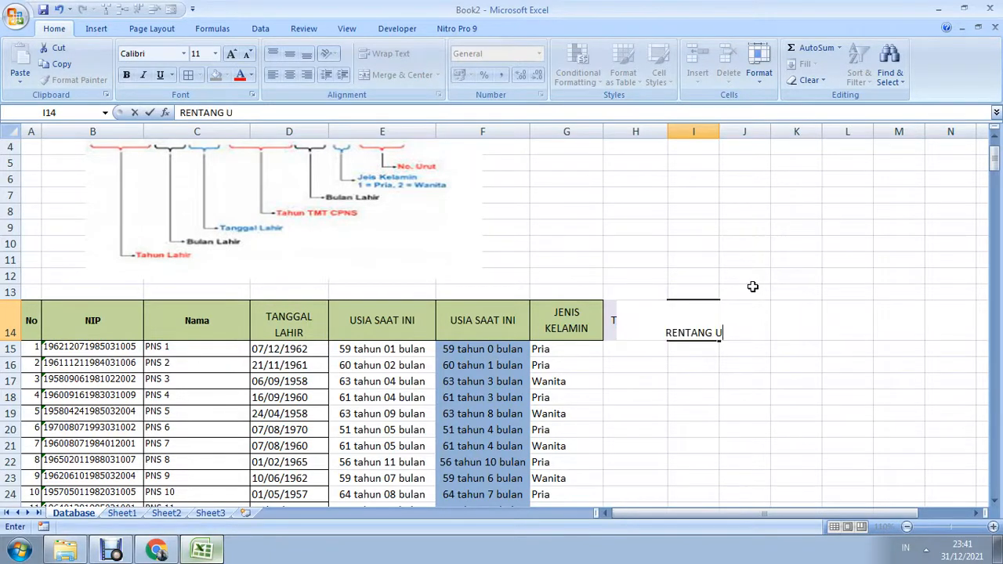
type("SIA")
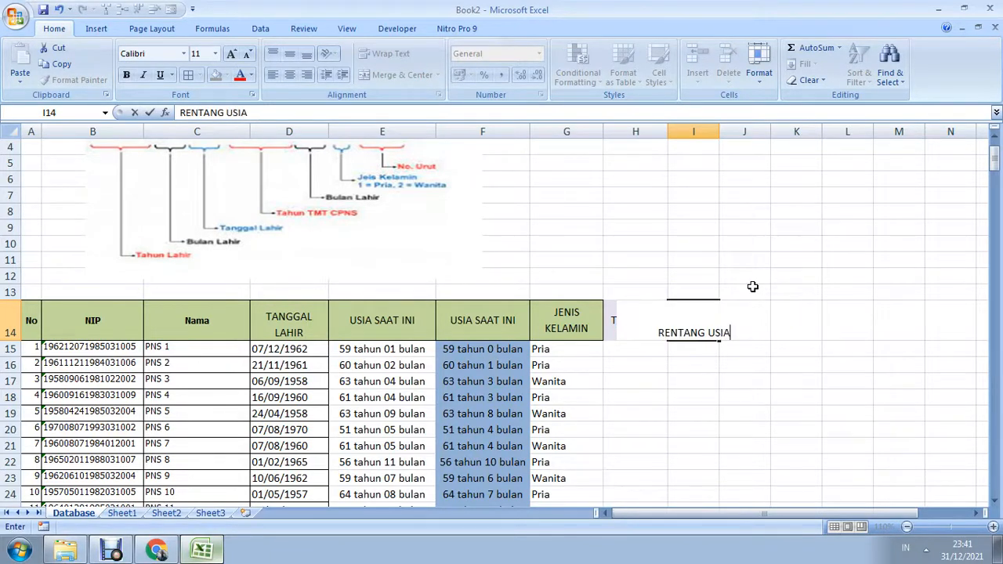
key("Return")
Centre the RENTANG USIA header in I14 vertically with wrapped text, and fill the cell with a tan theme colour.
left_click(690, 329)
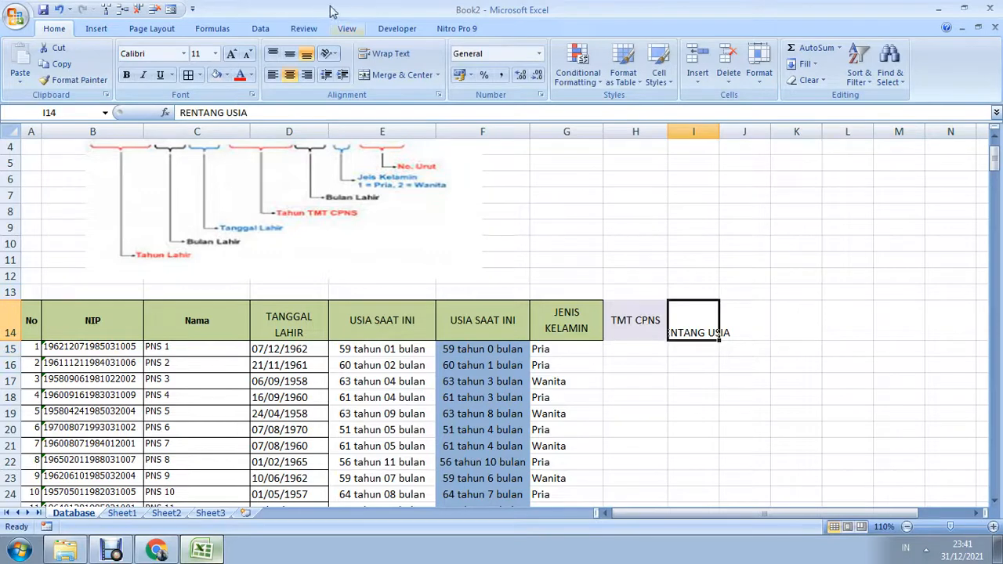
left_click(289, 54)
left_click(289, 74)
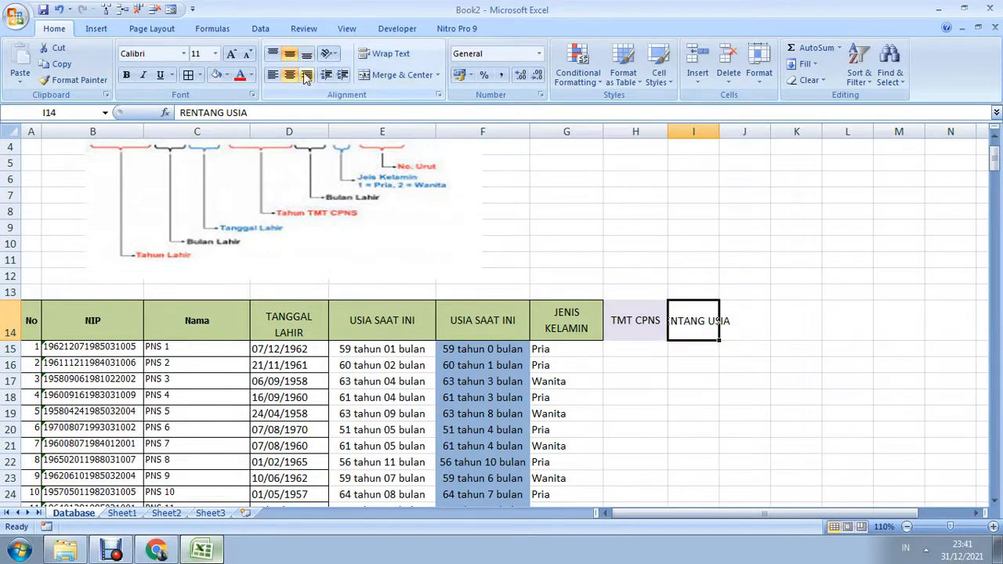
left_click(384, 53)
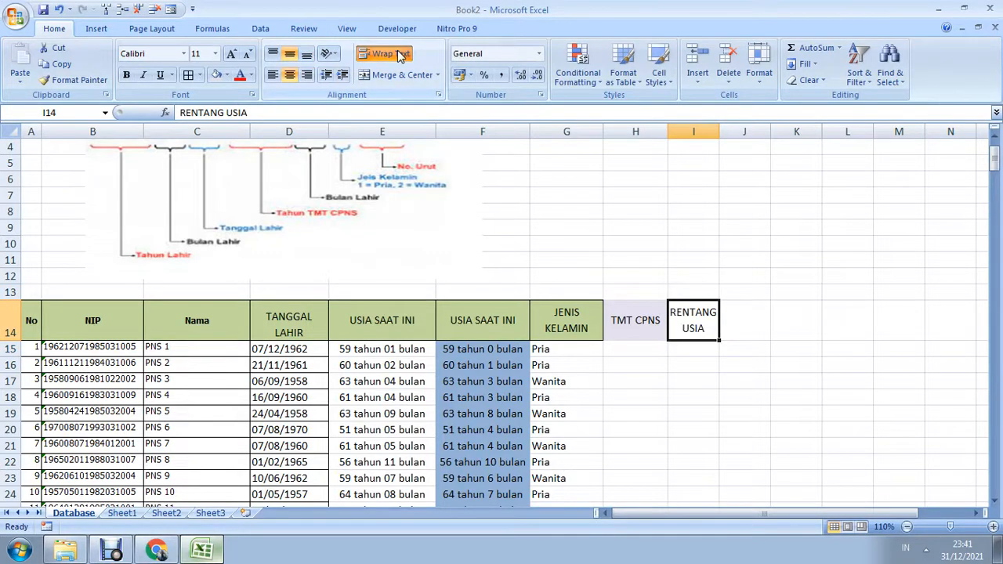
left_click(226, 74)
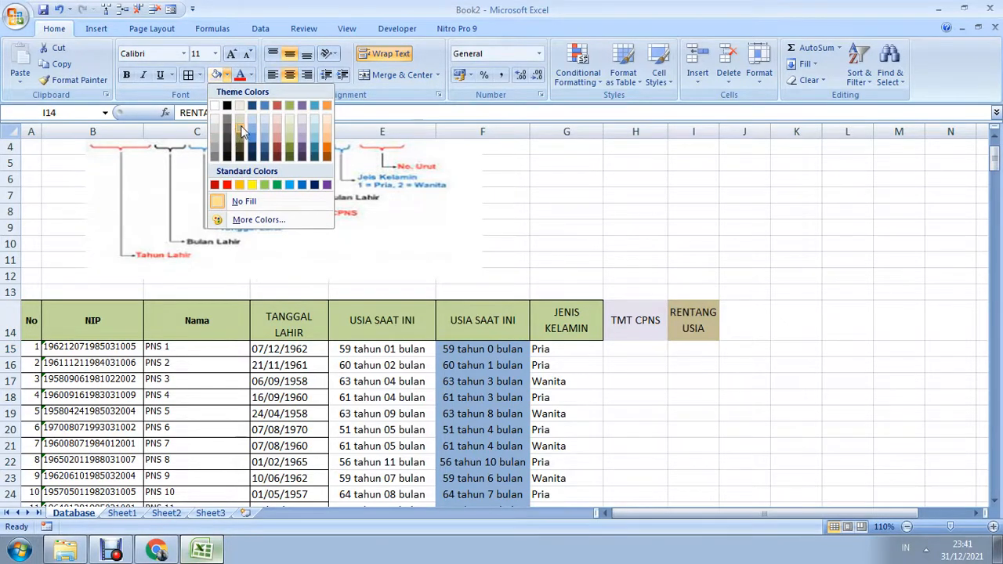
left_click(239, 138)
scroll(697, 296, "down", 2)
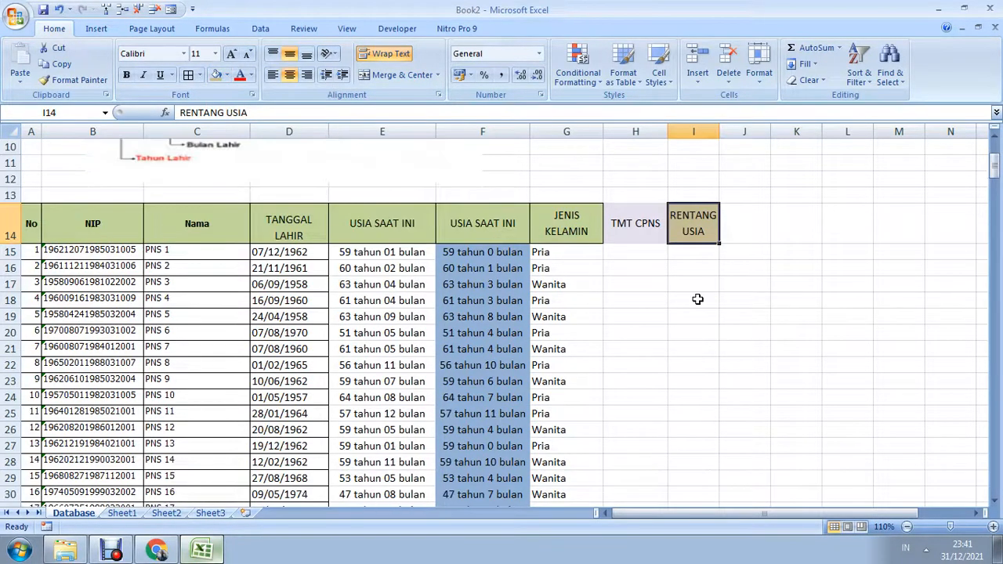
Enter the title RENTANG USIA PEGAWAI in cell J2, above the employee table.
scroll(697, 299, "up", 1)
scroll(698, 302, "down", 9)
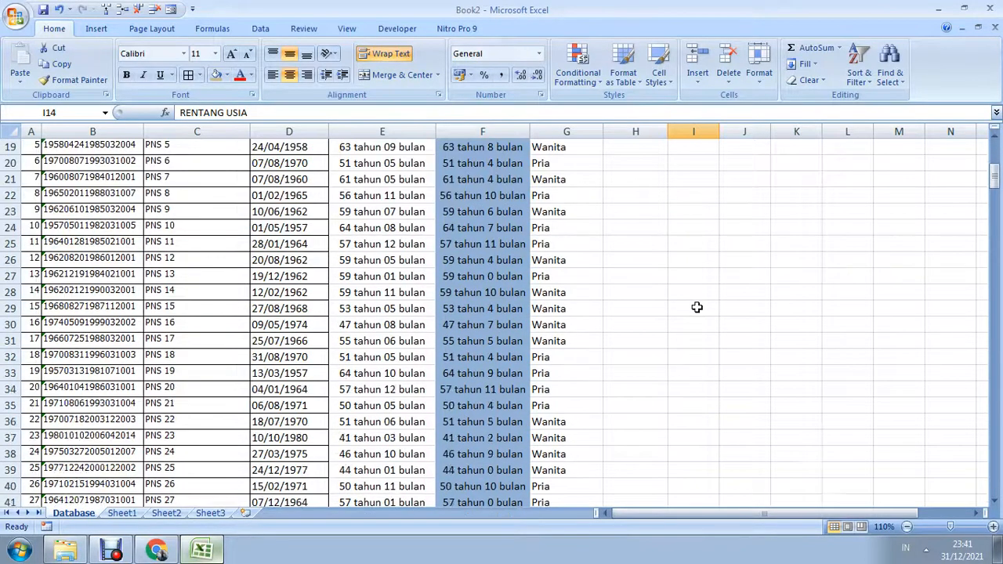
scroll(698, 306, "up", 10)
scroll(543, 353, "up", 1)
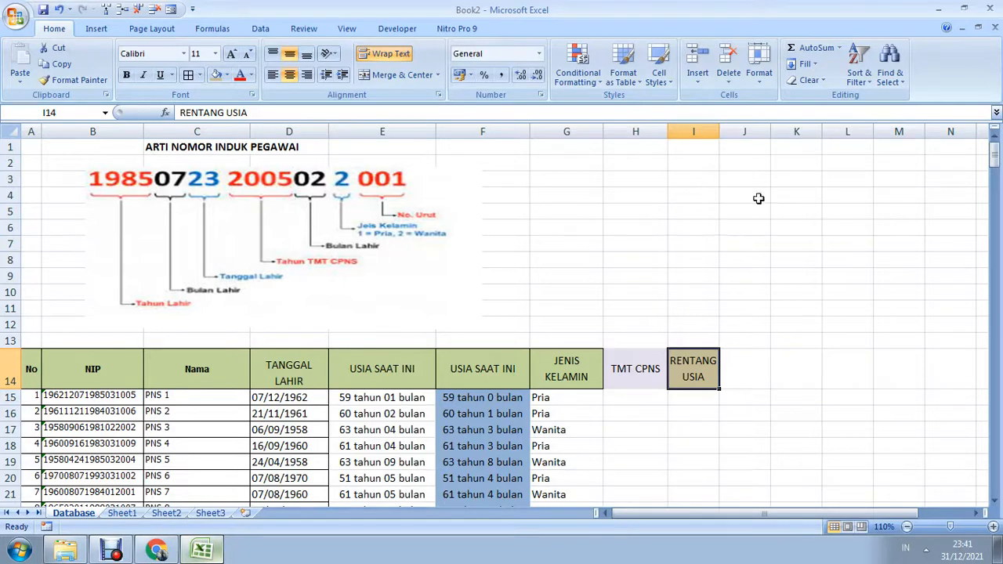
left_click(723, 180)
left_click(755, 165)
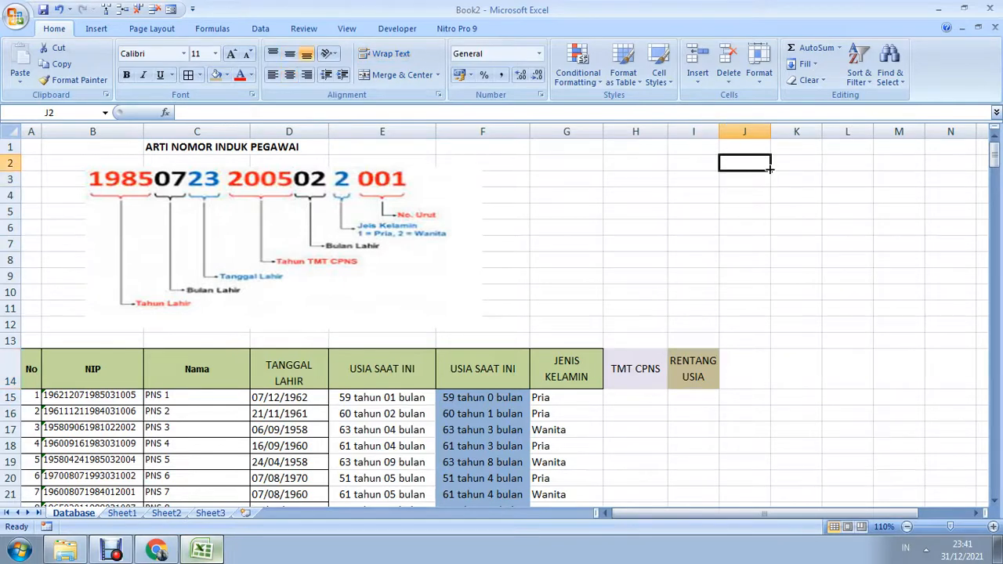
type("RENTANG")
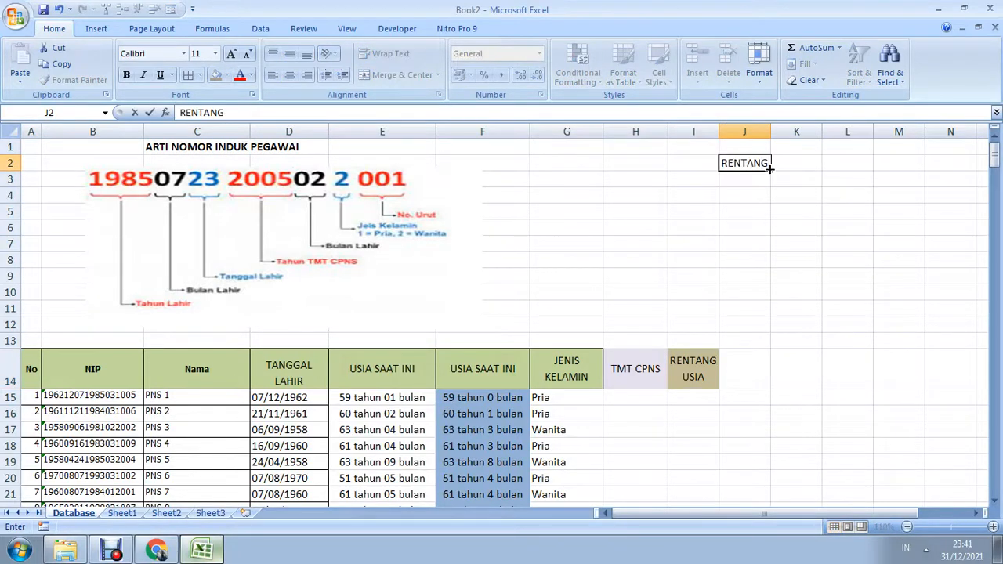
type(" USIA PEGAW")
key("Return")
key("Return")
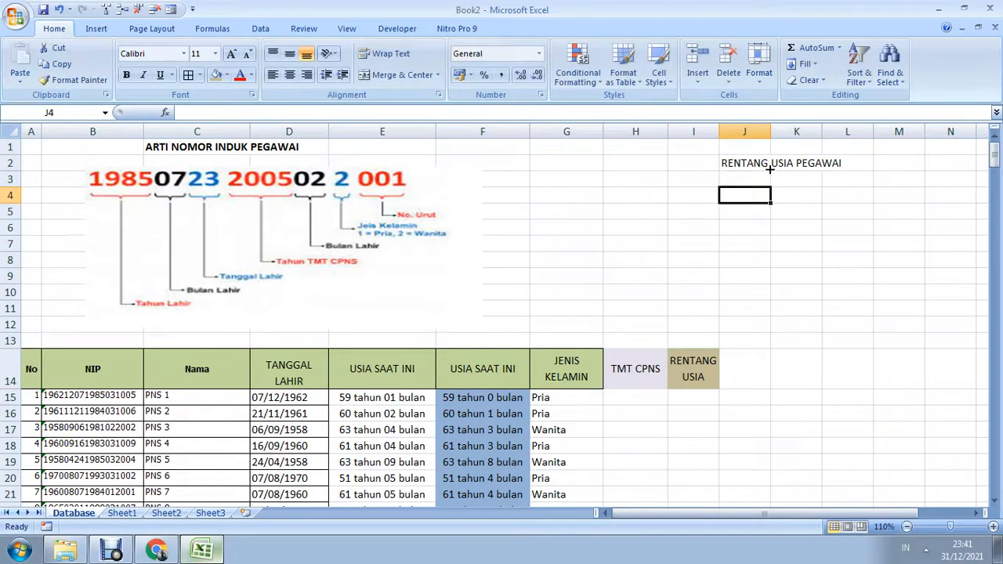
Enter the column headers NO, RENTANG USIA and JUMLAH in cells J4, K4 and L4.
type("NO")
key("Tab")
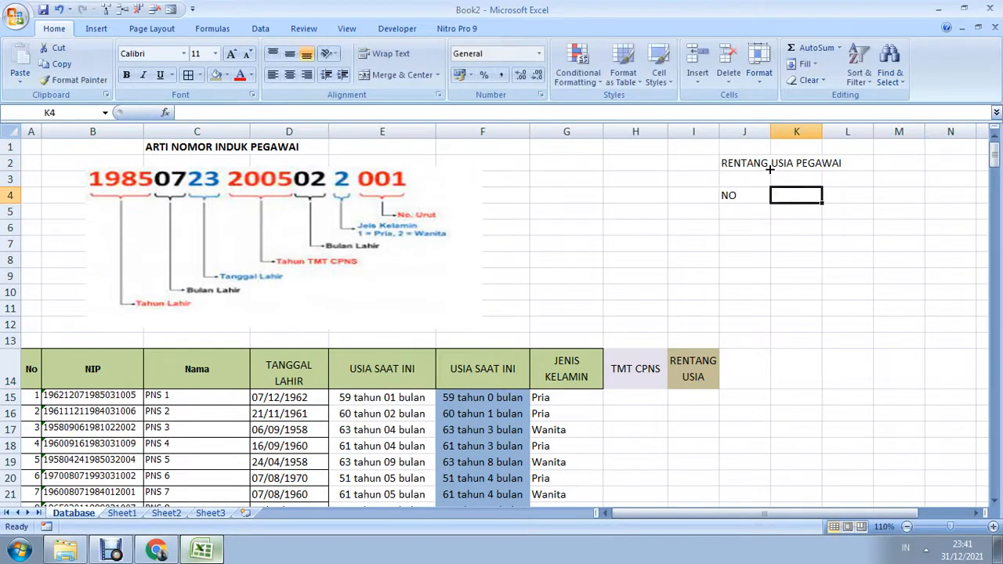
type("USA")
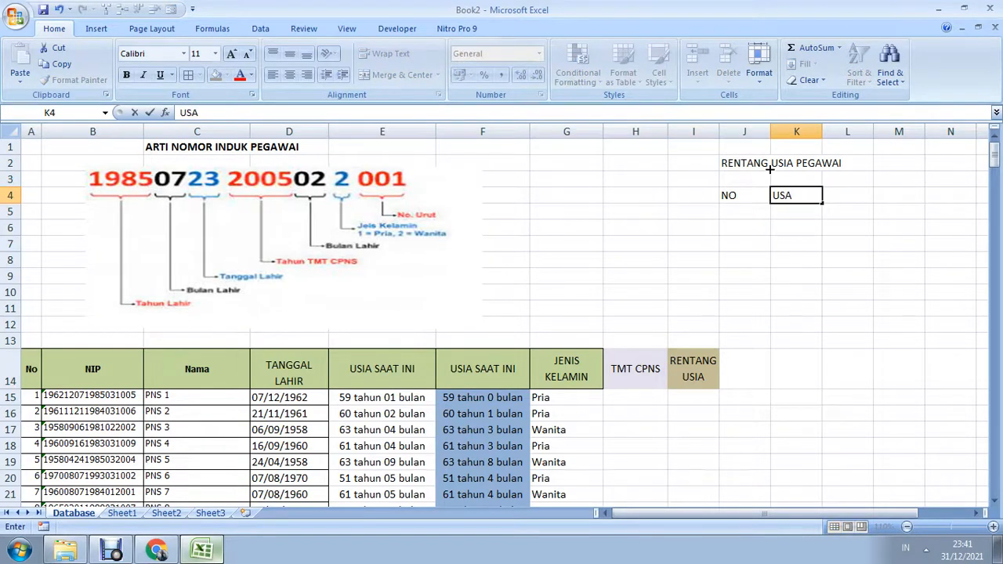
type("RENTANG S")
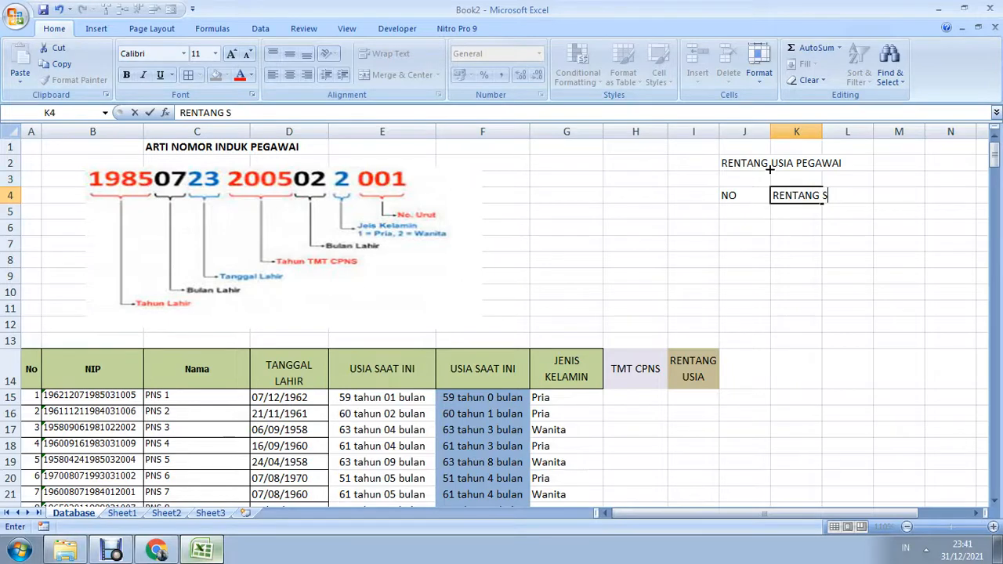
key("BackSpace")
type("USIA")
key("Tab")
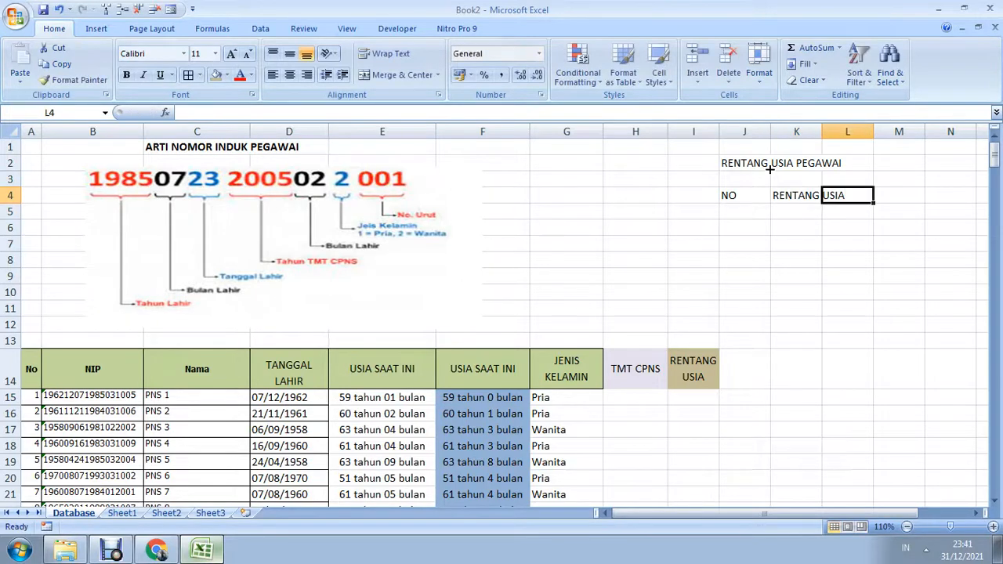
type("JUM")
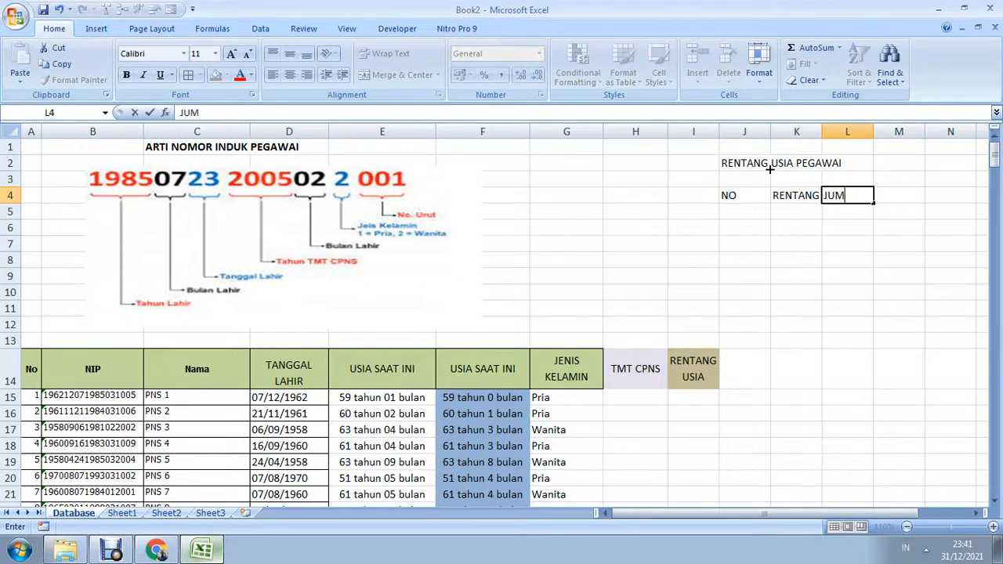
key("Return")
key("Left")
key("Left")
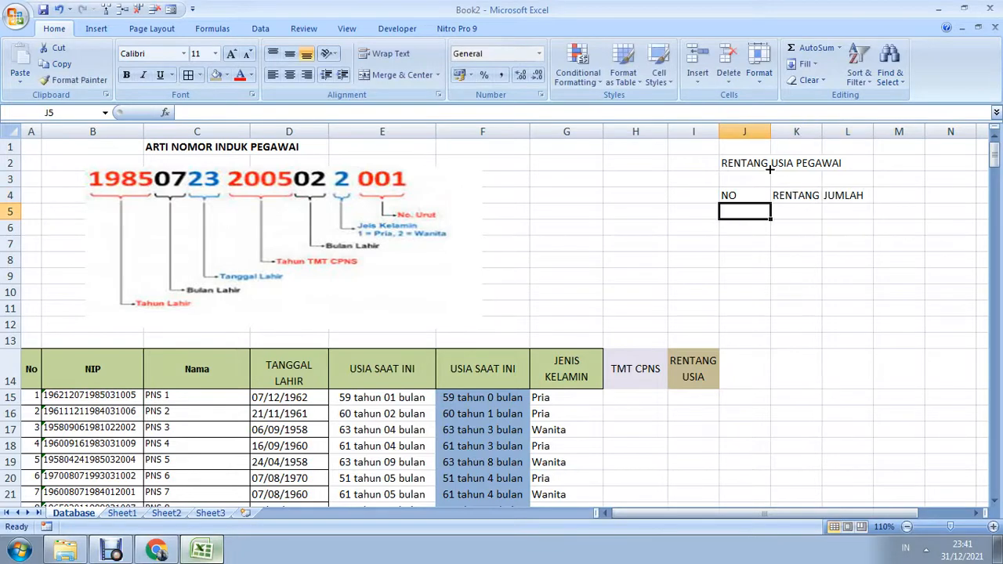
Narrow column J, widen columns K and L, and apply all borders to the range J4:L11.
left_click_drag(771, 132, 907, 138)
left_click_drag(728, 197, 860, 309)
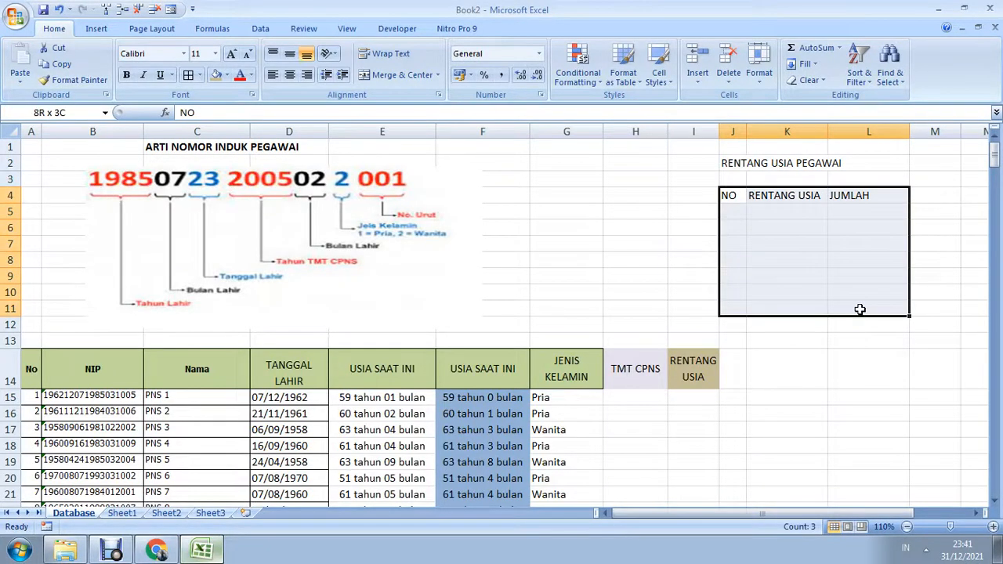
left_click(188, 75)
Number the rows of the age range table from 1 to 7 in J5:J11 by filling a series from 1 and 2.
left_click(736, 211)
type("1")
key("Return")
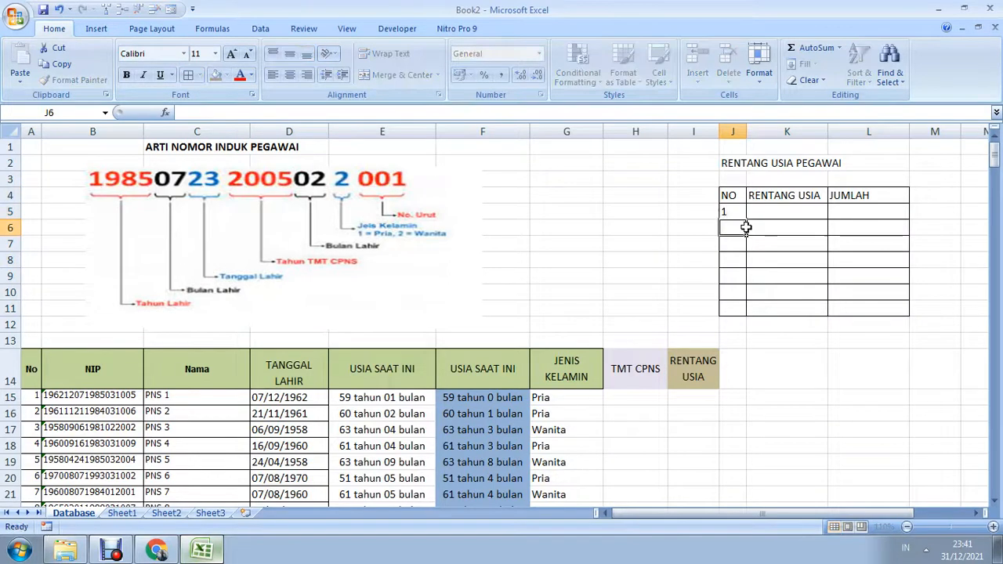
type("2")
left_click_drag(741, 212, 750, 311)
Enter the first age range, 21-25 tahun, in cell K5.
left_click(764, 216)
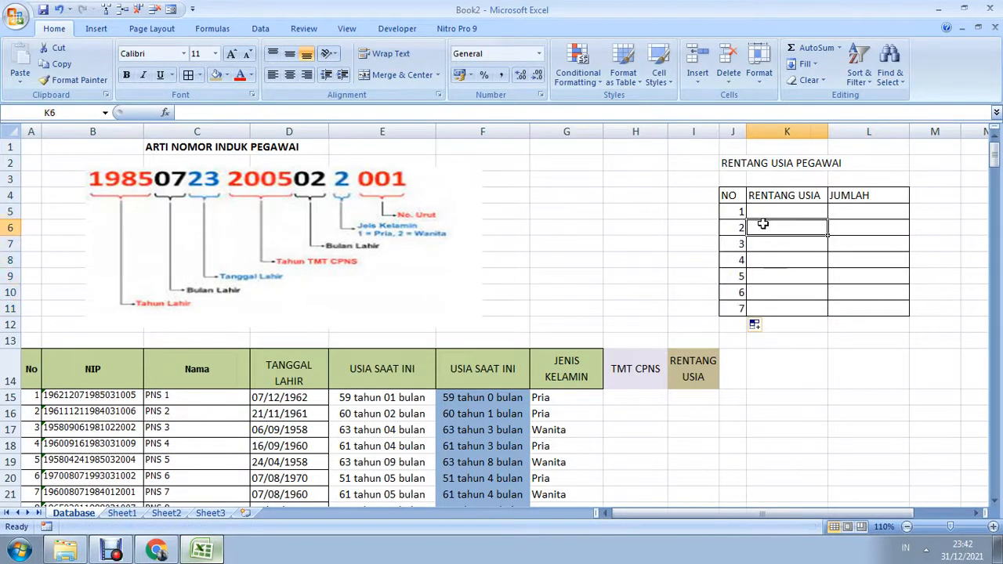
type("21")
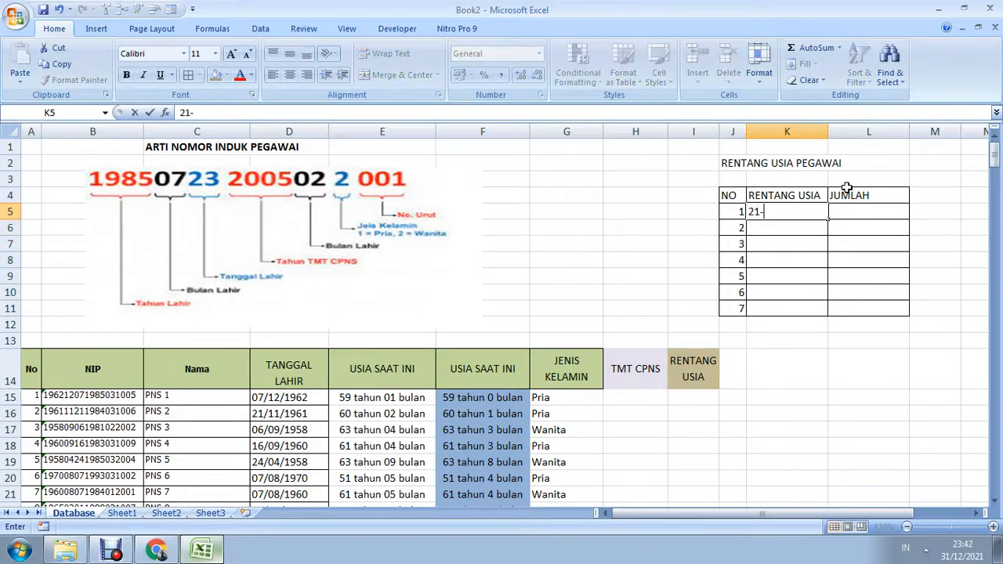
type("-25")
key("Return")
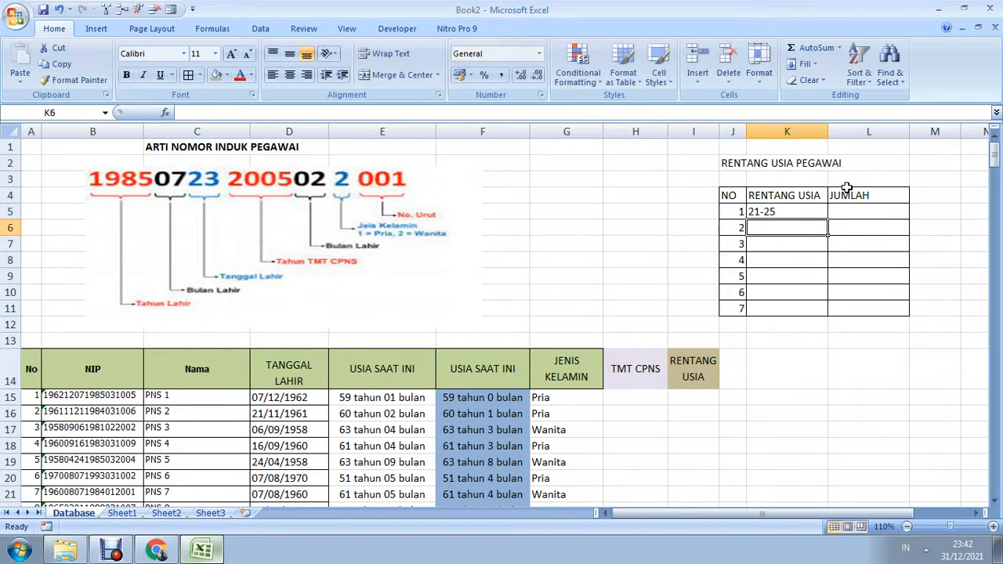
key("Up")
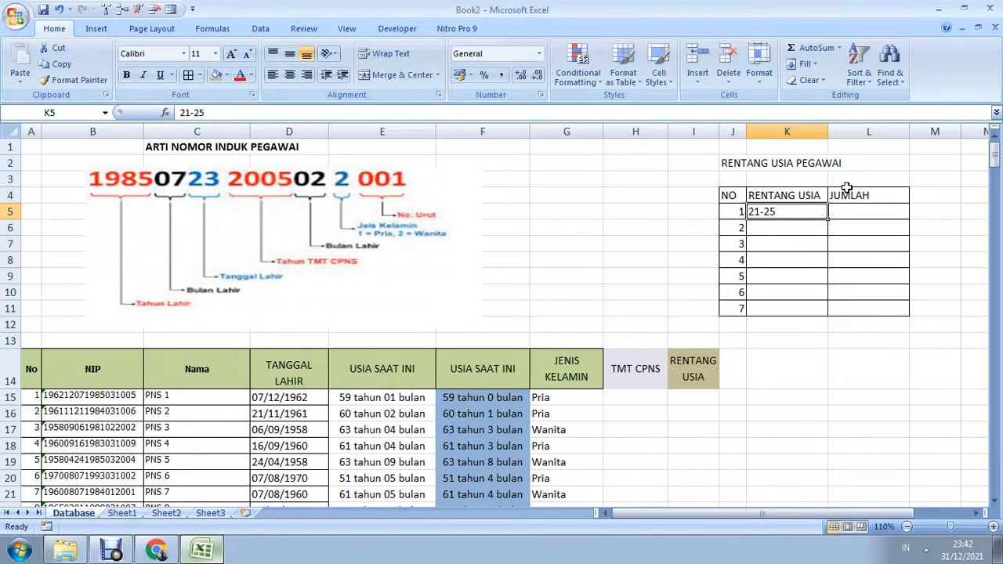
left_click(218, 114)
type("TAHUN")
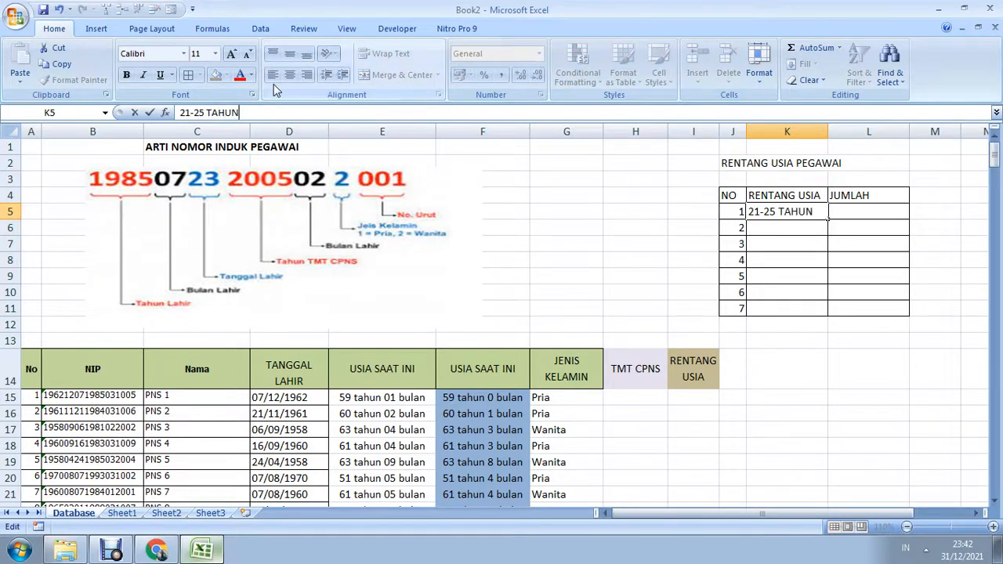
key("BackSpace")
type("ahun")
key("Return")
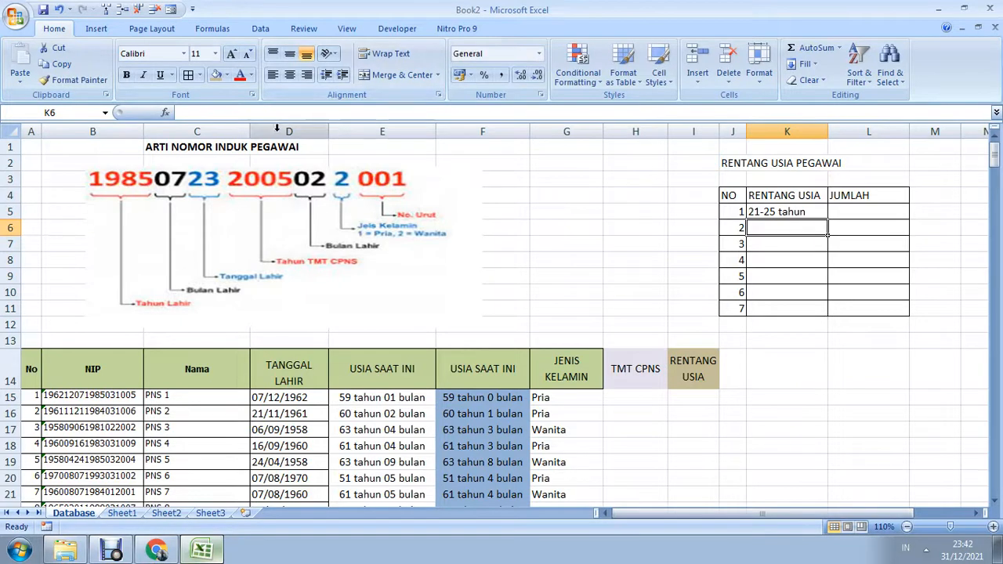
Centre the JUMLAH header in cell L4 horizontally.
left_click(853, 197)
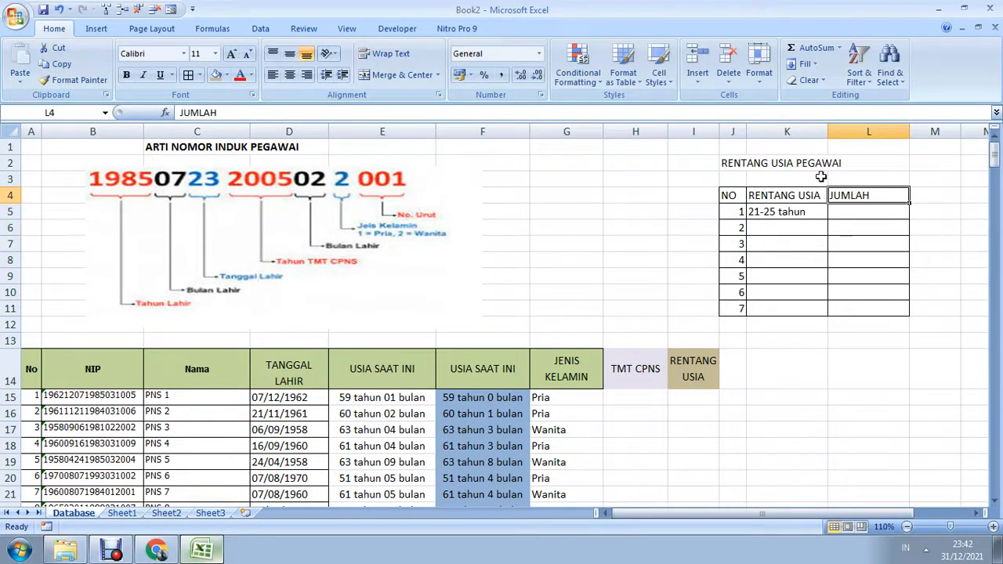
left_click(289, 74)
left_click(788, 227)
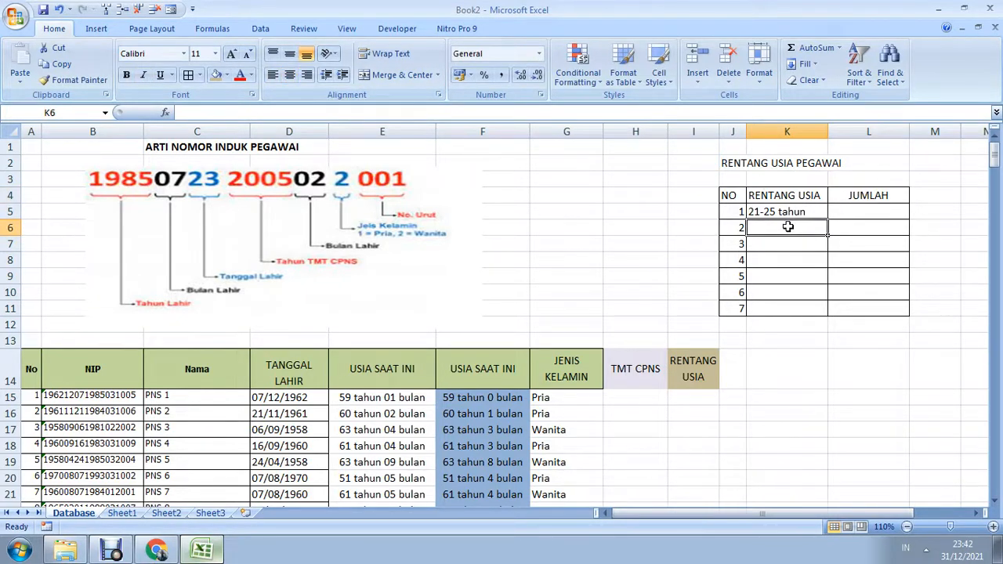
Copy the age range text from K5 into cells K7, K9 and K11.
left_click(788, 212)
key("ctrl+c")
left_click(780, 244)
key("ctrl+v")
left_click(772, 276)
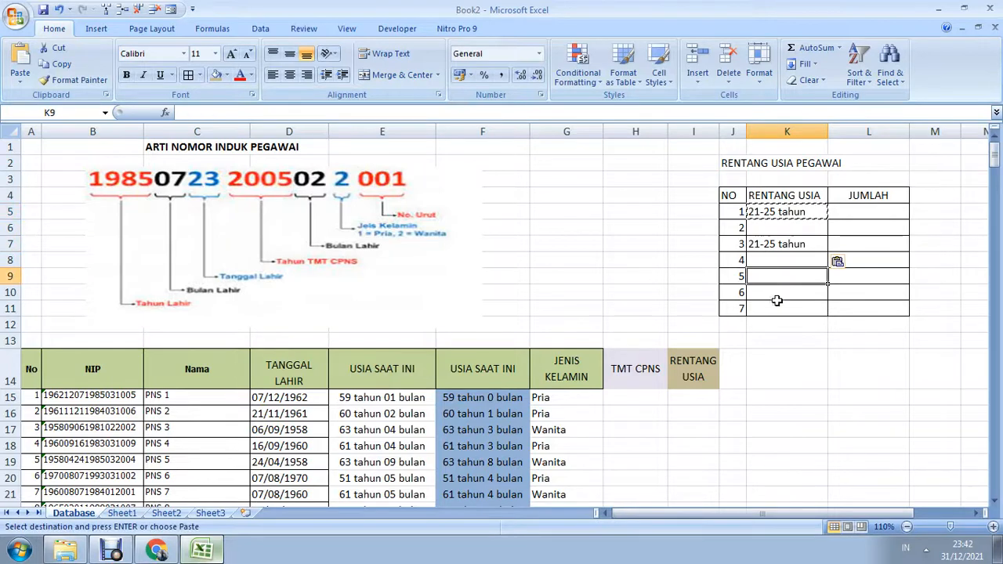
key("ctrl+v")
left_click(776, 308)
key("ctrl+v")
Enter 26-30 tahun in cell K6 and change the text in K7 to 31-35 tahun.
left_click(776, 228)
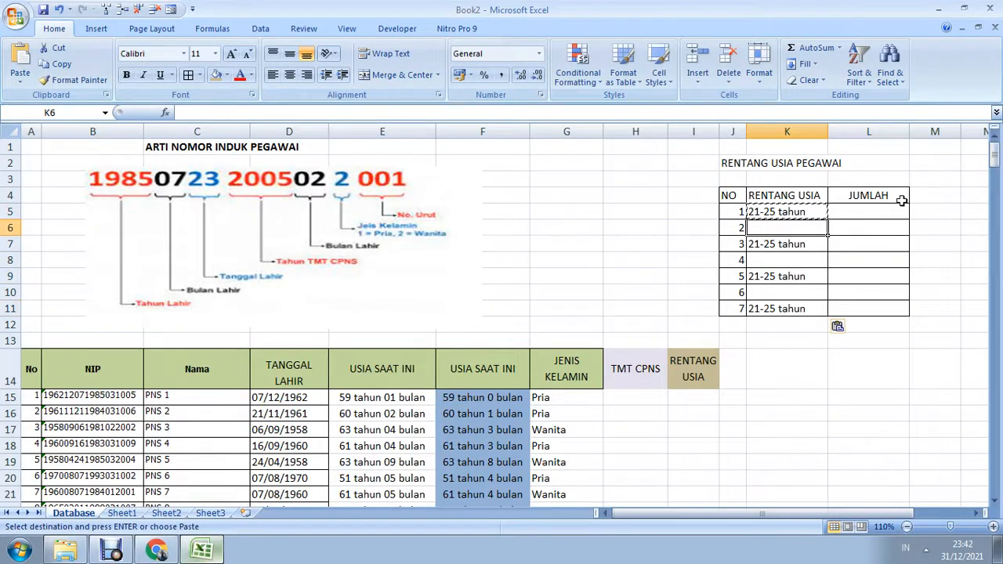
type("26-30 t")
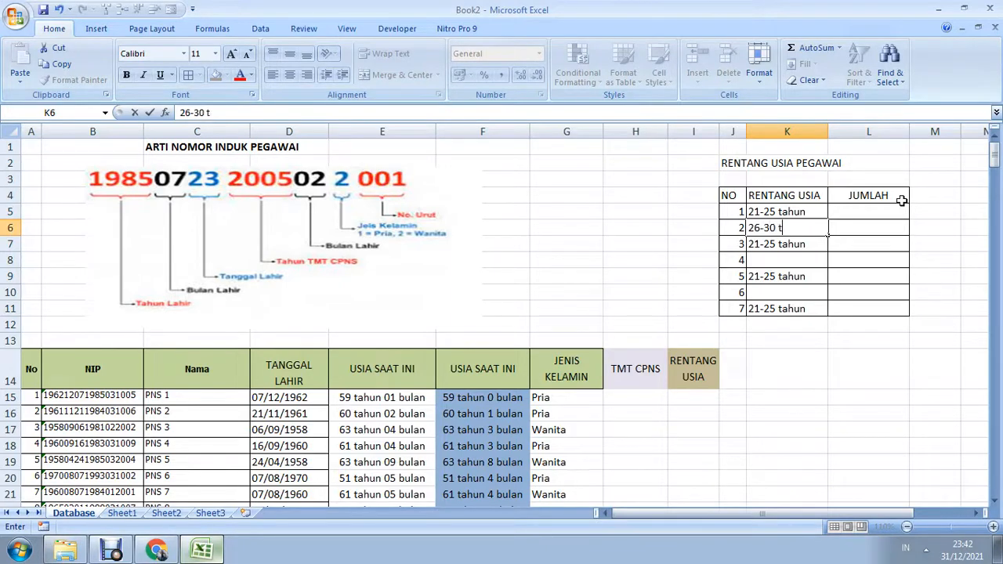
type("ahun")
key("Return")
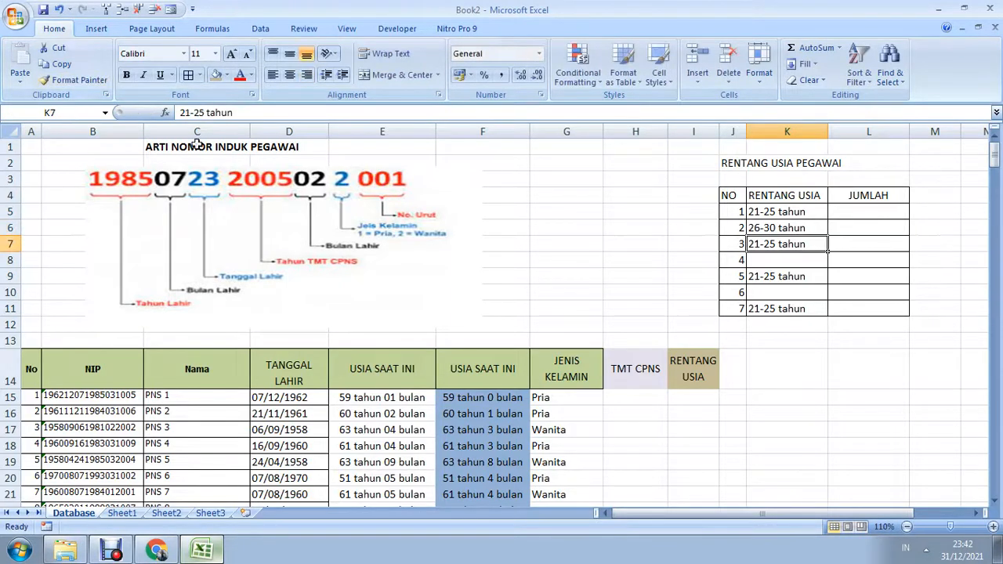
left_click_drag(186, 113, 192, 112)
type("31-3")
key("Return")
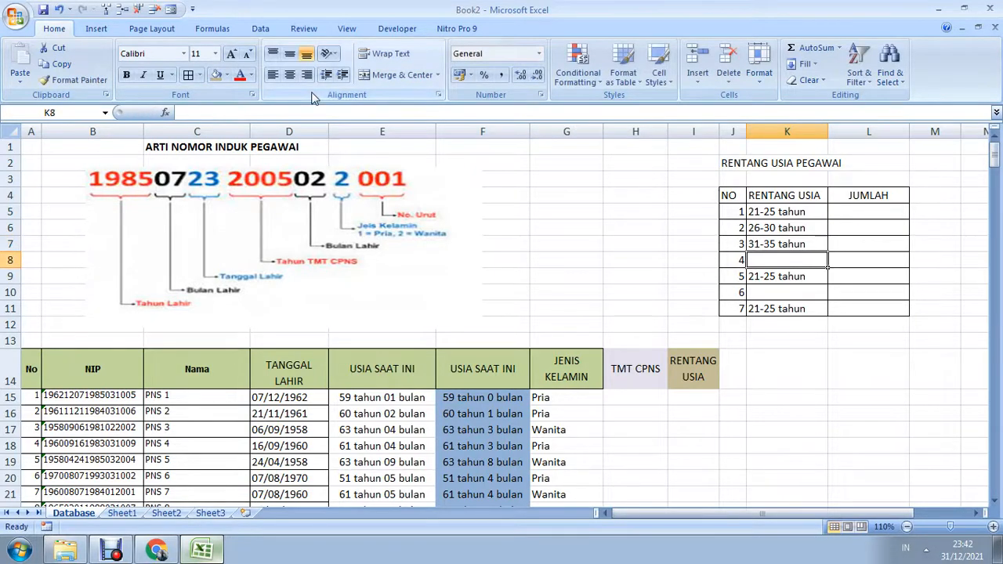
Copy the 26-30 tahun text from K6 into cells K8 and K10.
left_click(819, 229)
key("ctrl+c")
left_click(792, 259)
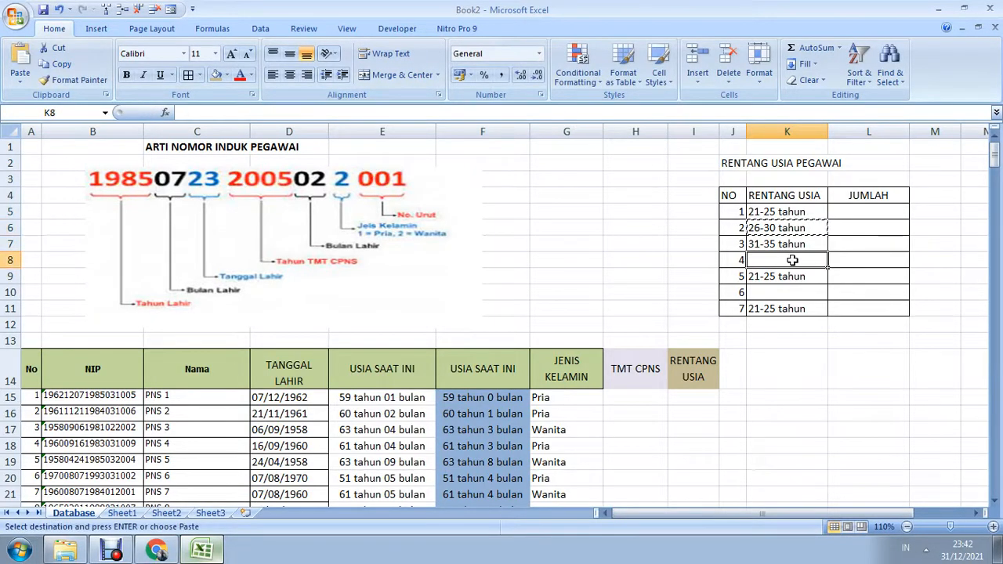
key("ctrl+v")
left_click(786, 291)
key("ctrl+v")
Change the age range in cell K8 to 36-40 tahun.
left_click(786, 260)
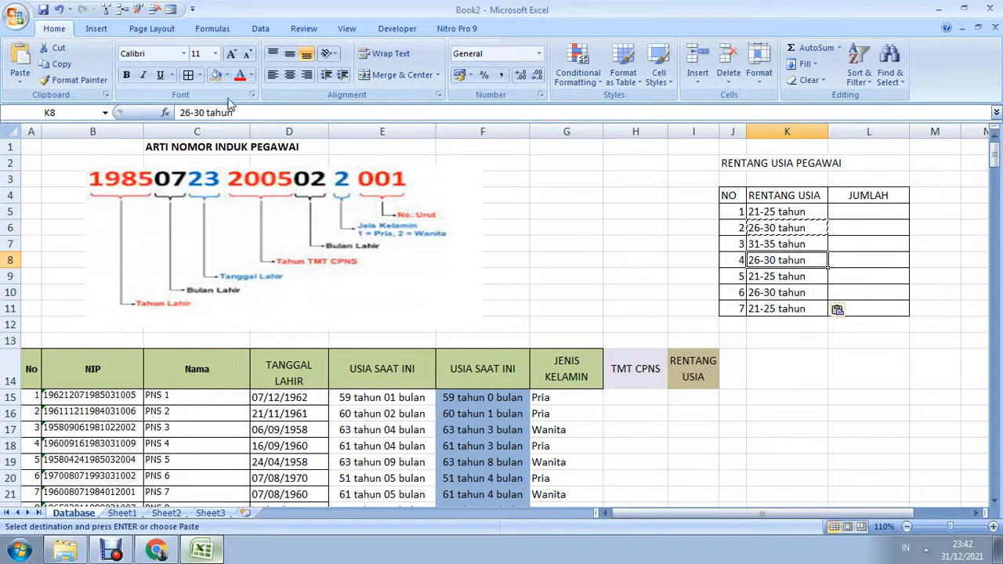
left_click(183, 113)
left_click(182, 113)
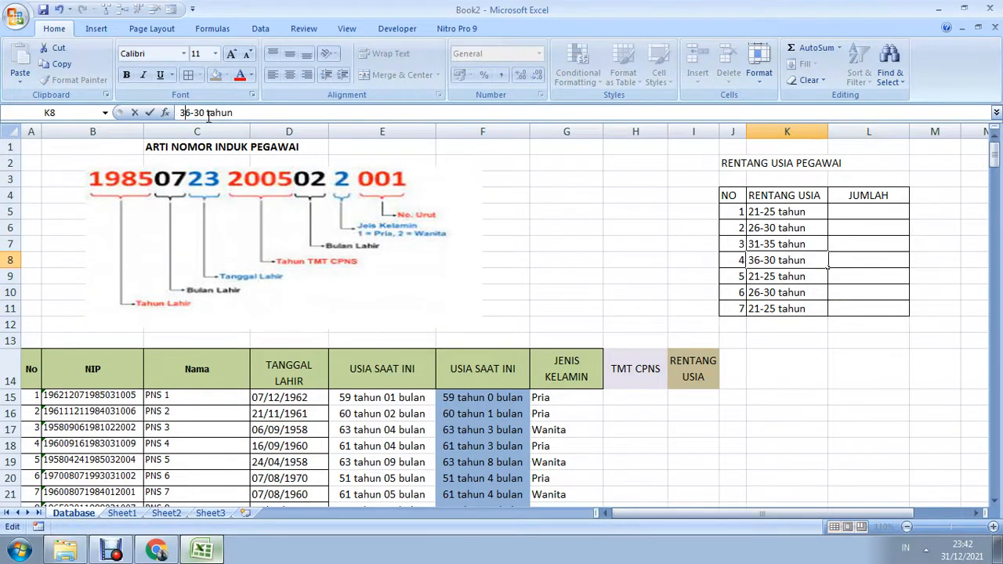
left_click_drag(195, 113, 191, 112)
type("5")
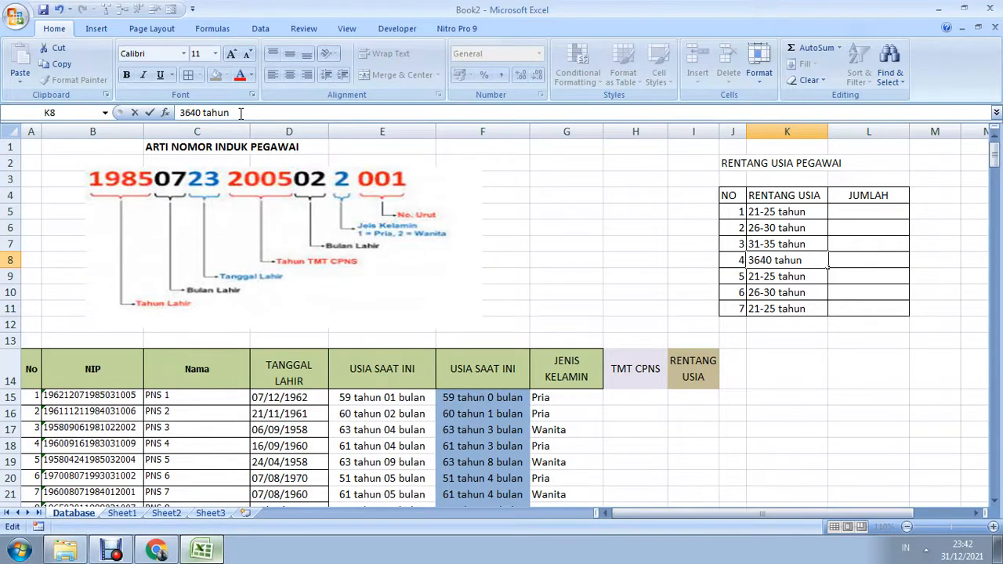
type("-")
key("Return")
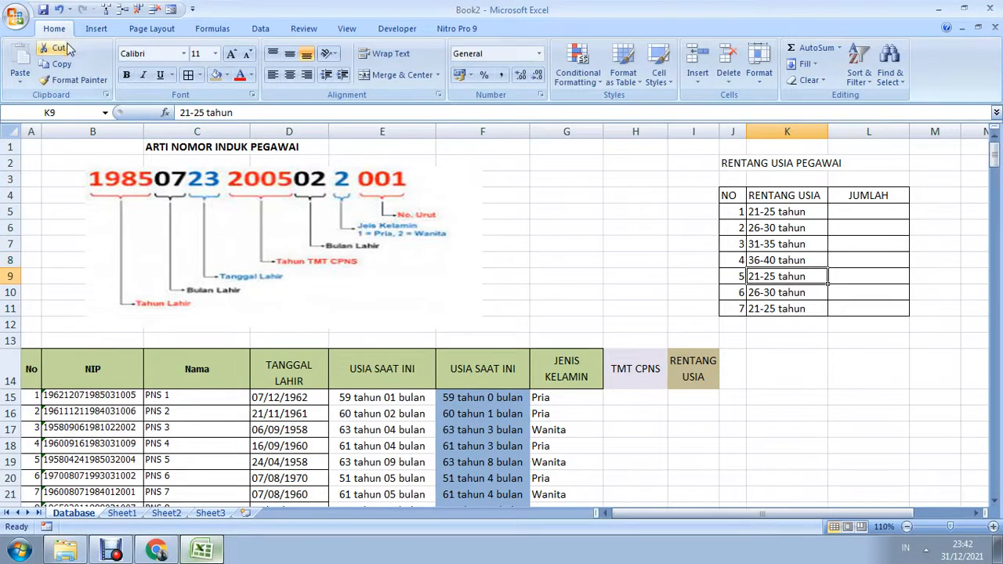
Change the age ranges in K9 to 41-45 tahun and in K10 to 46-50 tahun.
left_click_drag(188, 113, 180, 113)
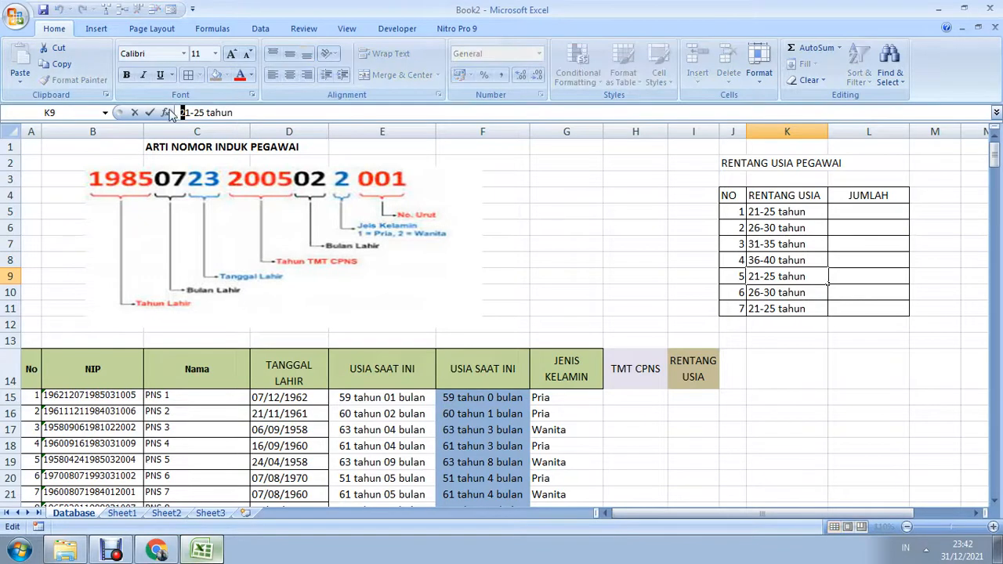
type("41-4")
key("Return")
left_click_drag(179, 113, 187, 114)
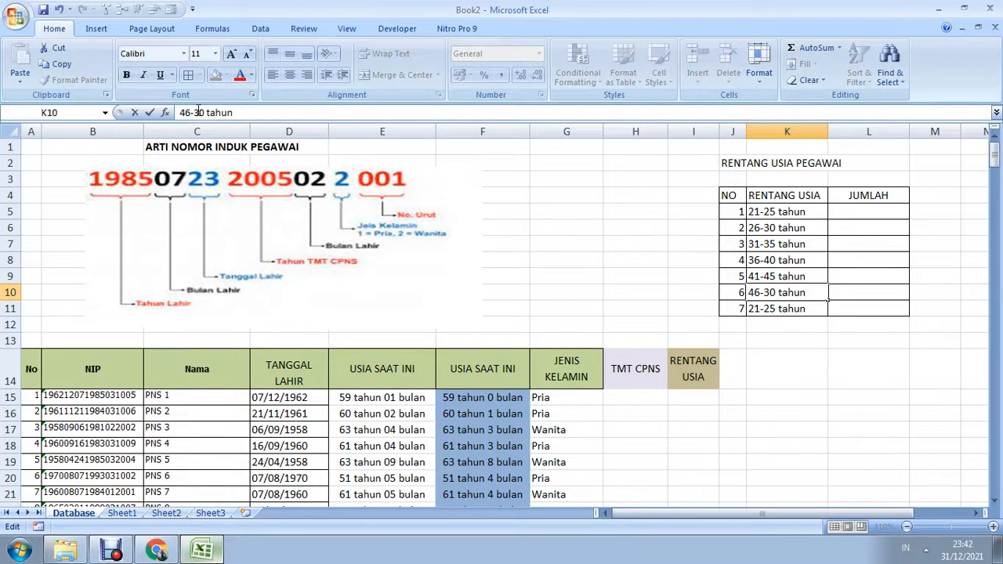
type("5")
left_click(823, 225)
Change the age range in cell K11 to 51-55 tahun.
left_click(780, 307)
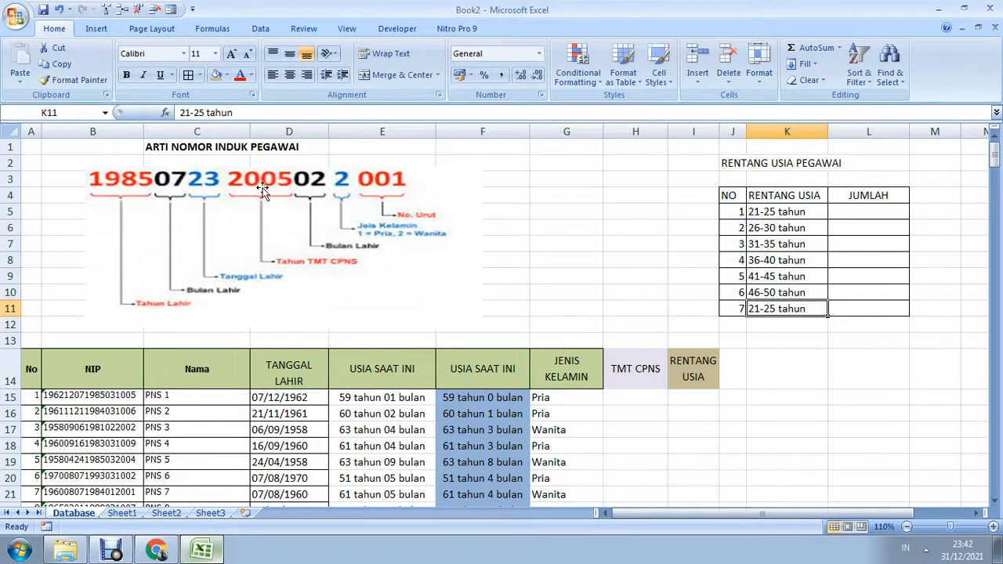
left_click(190, 113)
left_click(184, 112)
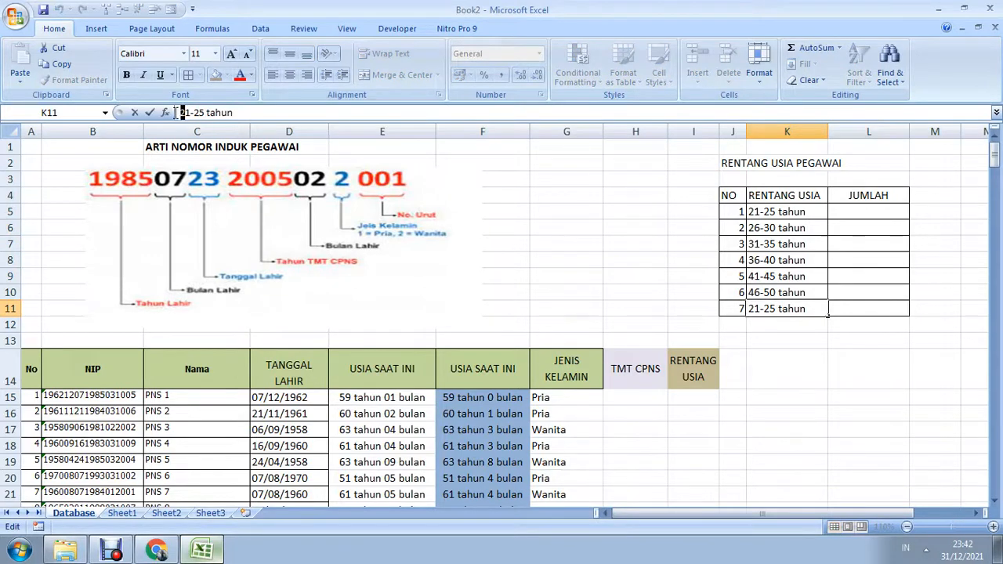
type("55")
key("Return")
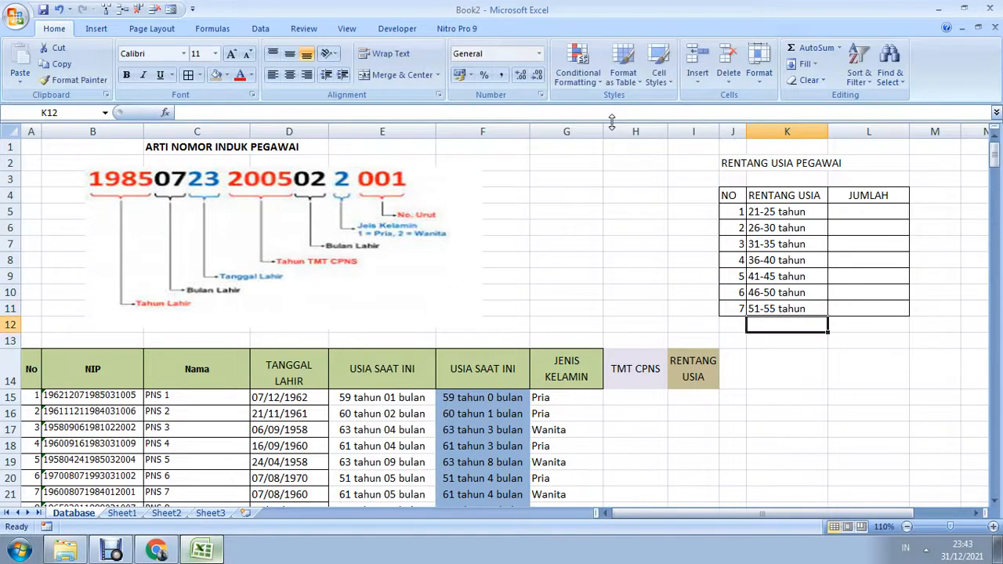
Copy the number and the 51-55 tahun text from row 11 down into cells J12 and K12.
left_click(730, 199)
left_click(734, 212)
left_click(888, 306, "shift")
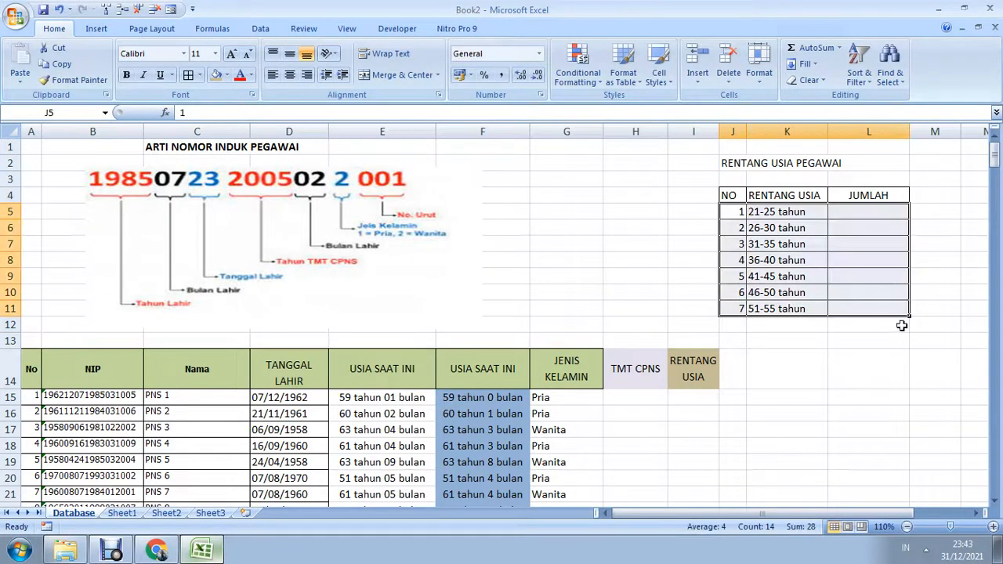
left_click(741, 325)
key("ctrl+d")
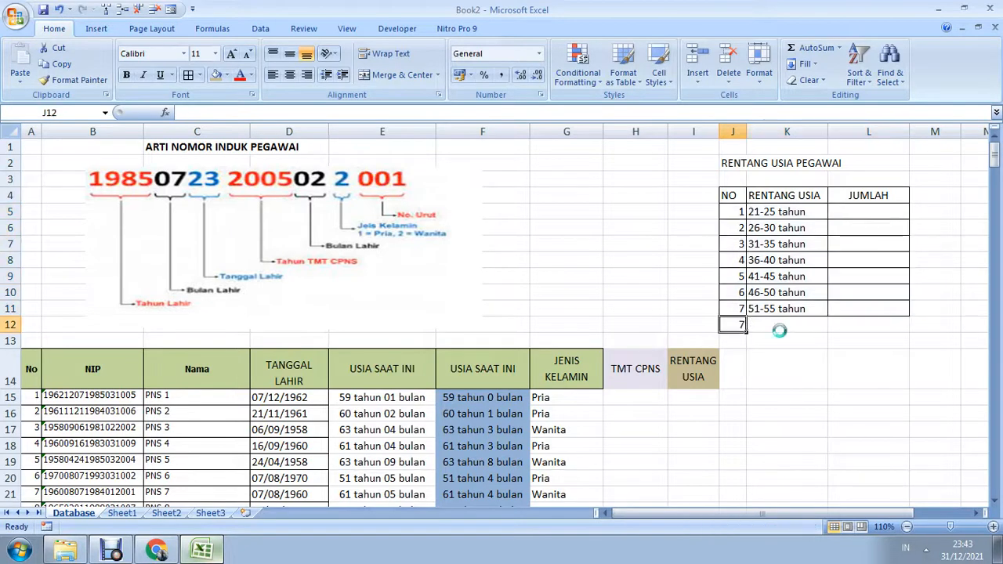
left_click(778, 324)
key("ctrl+d")
Extend the summary table to row 13, numbering rows 12 and 13 as 8 and 9 and copying 51-55 tahun into K13.
left_click_drag(741, 310, 742, 342)
left_click(741, 297)
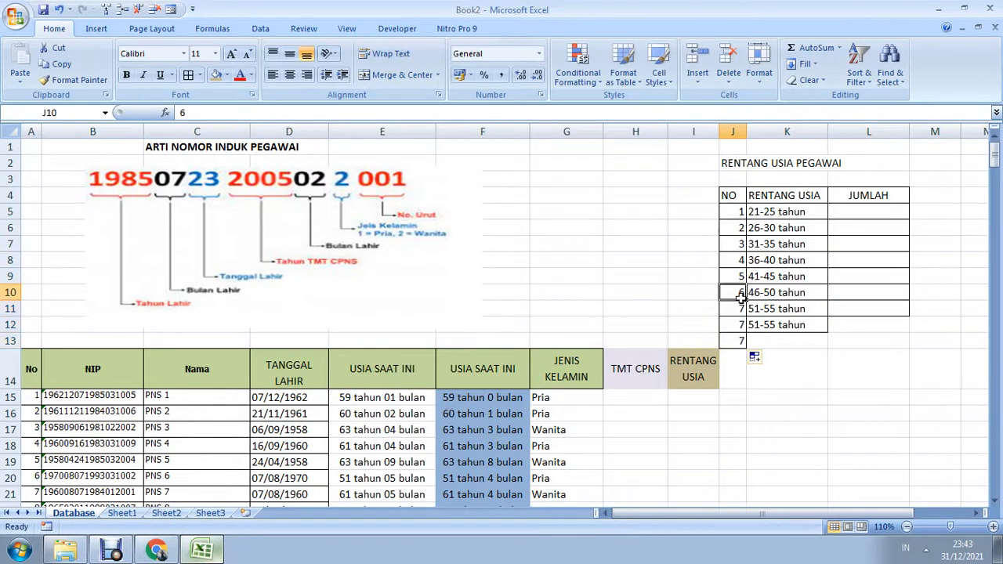
left_click_drag(741, 284, 746, 345)
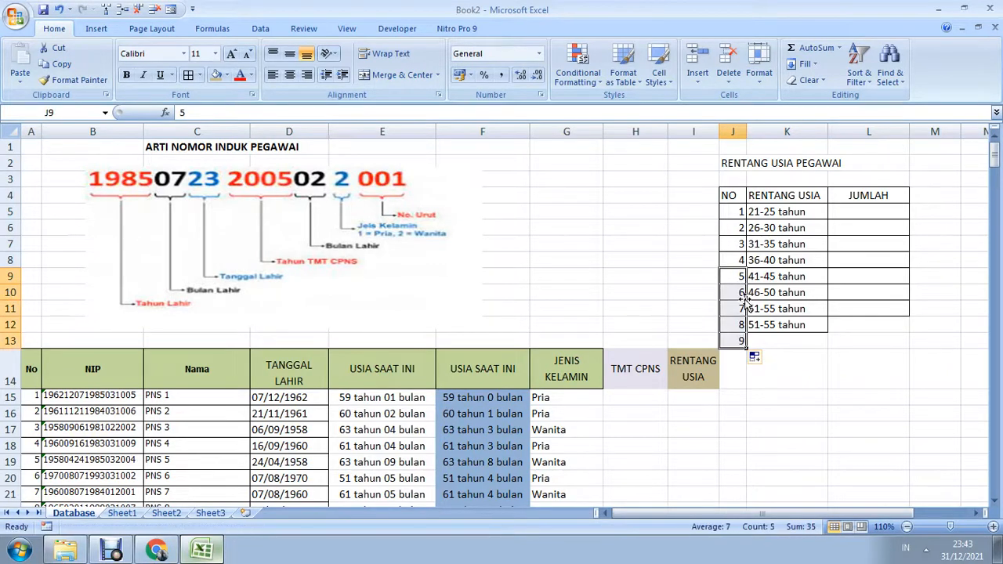
left_click(772, 337)
key("ctrl+d")
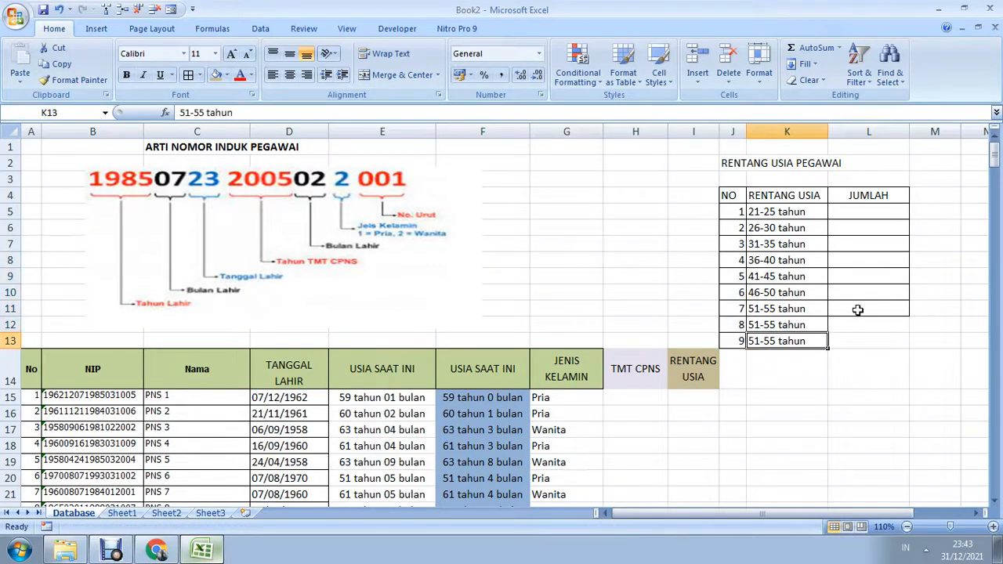
left_click(846, 326)
Change the age range in cell K12 to 56-60 tahun.
left_click(788, 323)
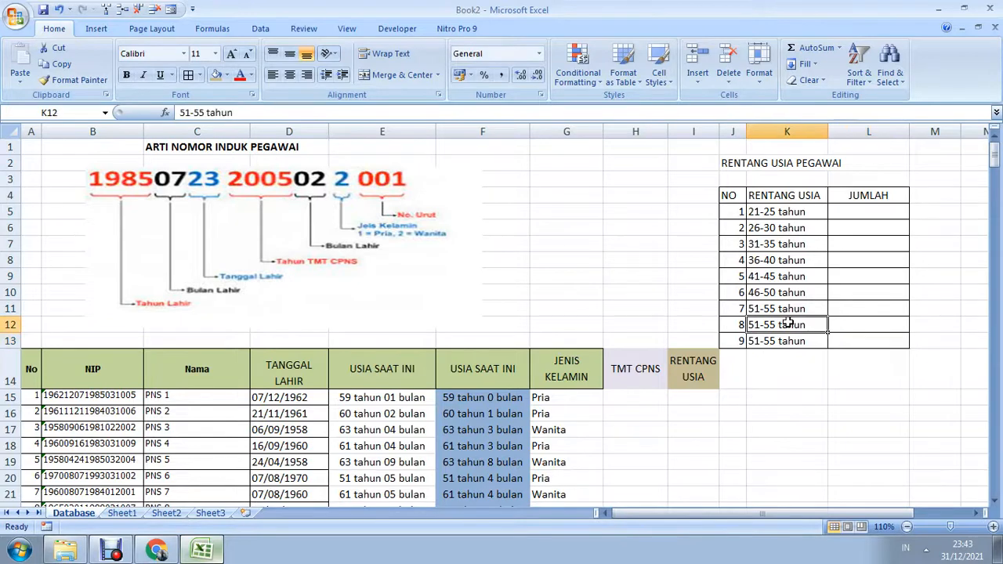
left_click_drag(192, 112, 139, 115)
type("56-")
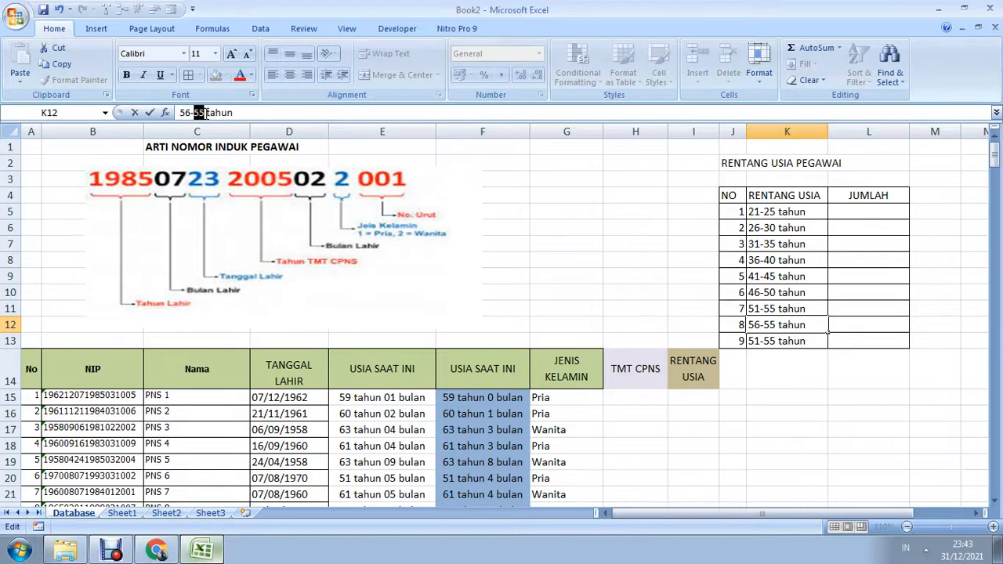
type("60")
key("Return")
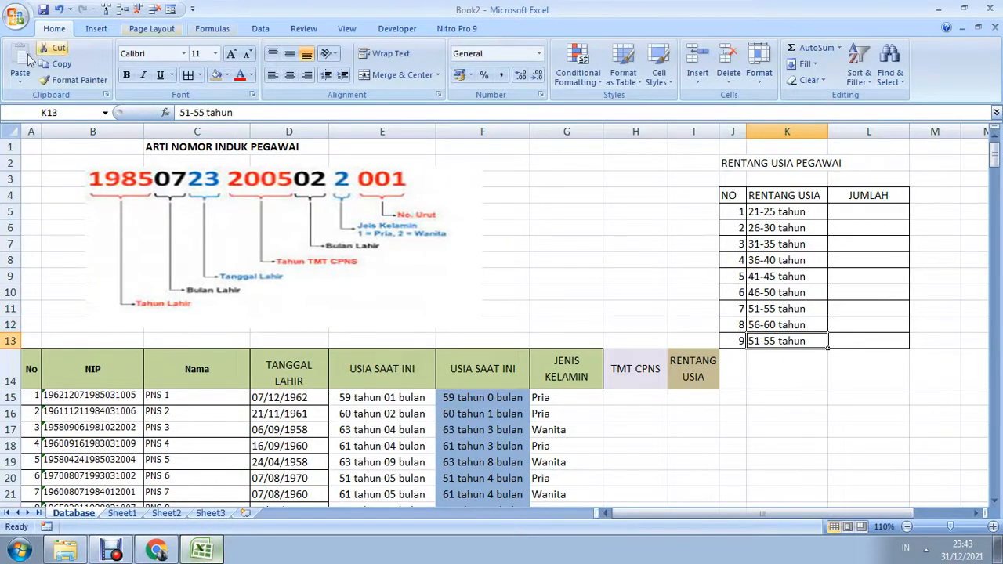
Change the age range text in cell K13 to 61-55 tahun.
left_click(185, 112)
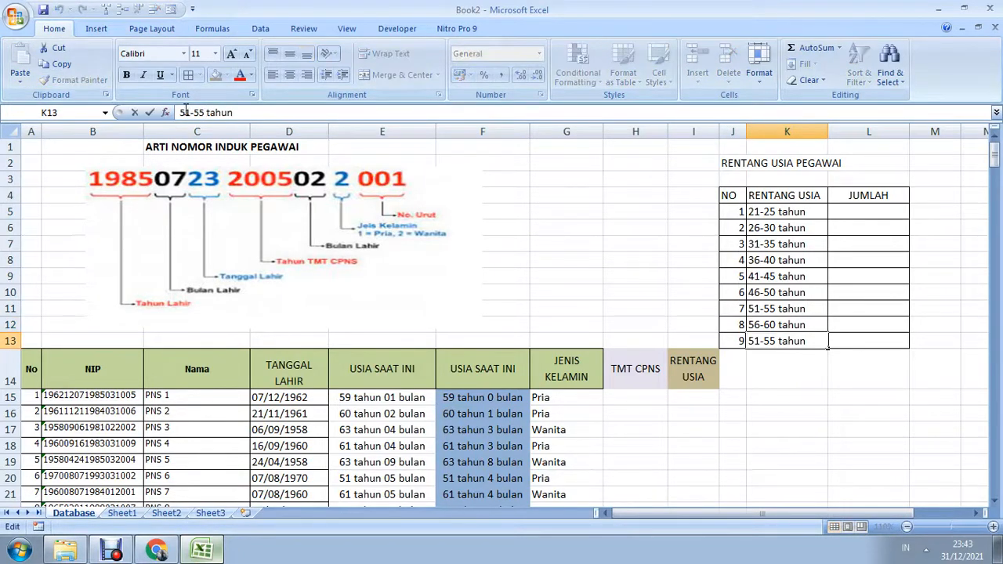
type("561")
key("BackSpace")
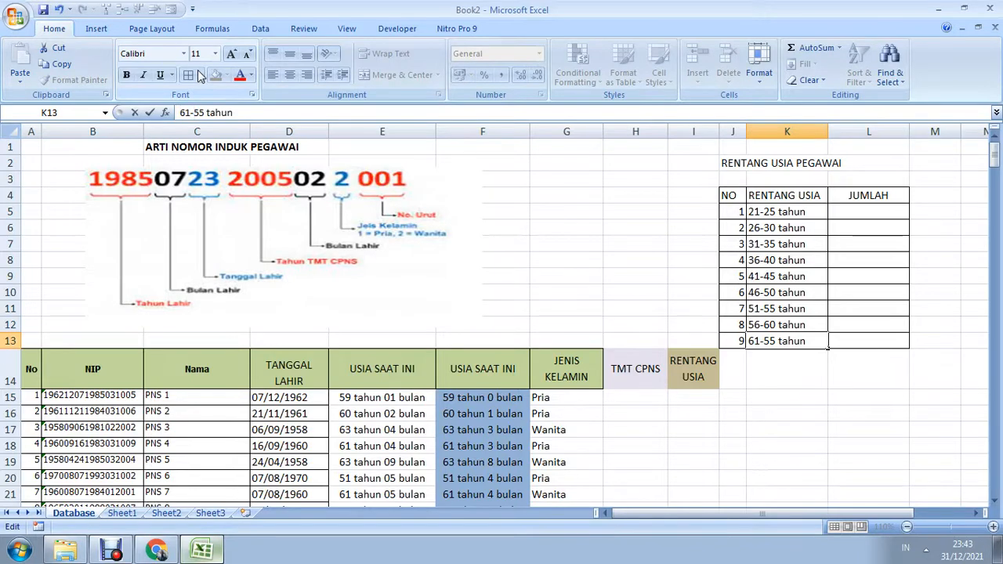
key("Return")
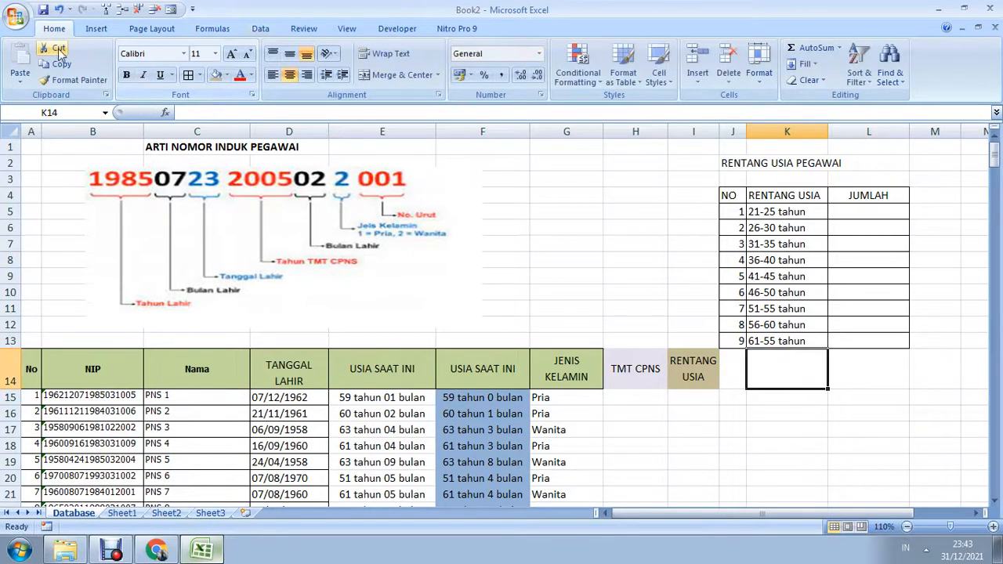
Insert two rows above the employee table header and enter 10 and >65 tahun in J14 and K14.
left_click(122, 9)
left_click(121, 8)
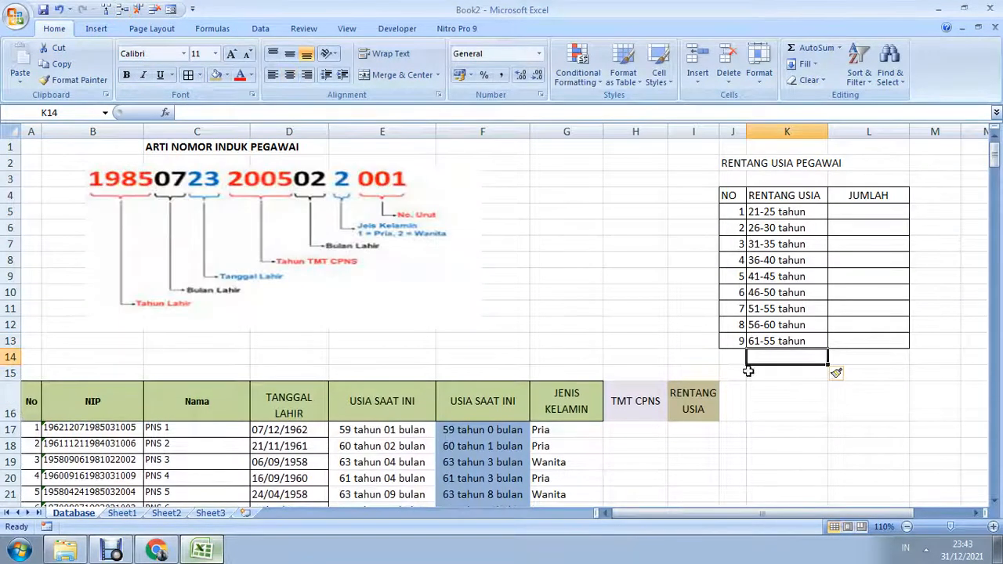
left_click(728, 356)
type("10")
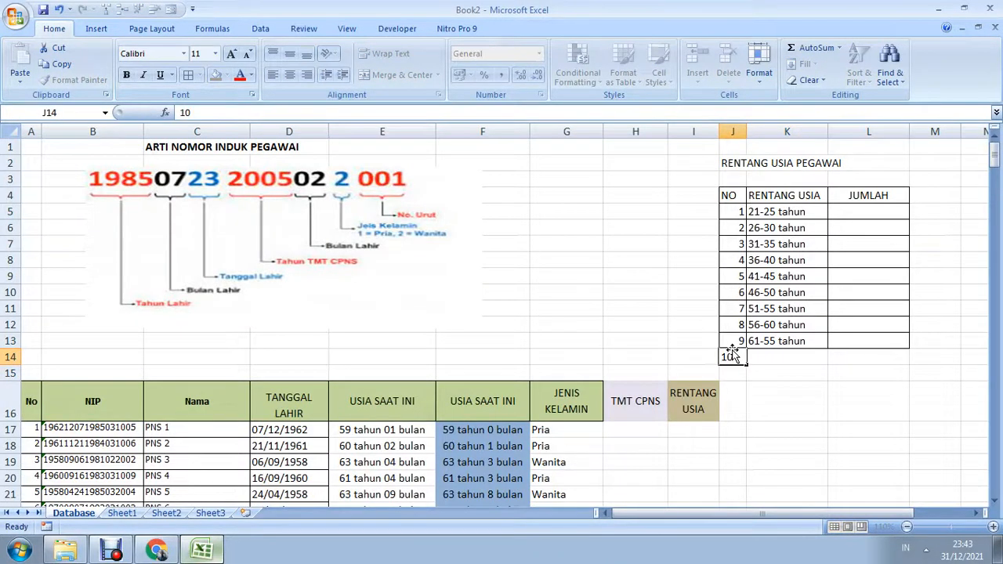
key("Tab")
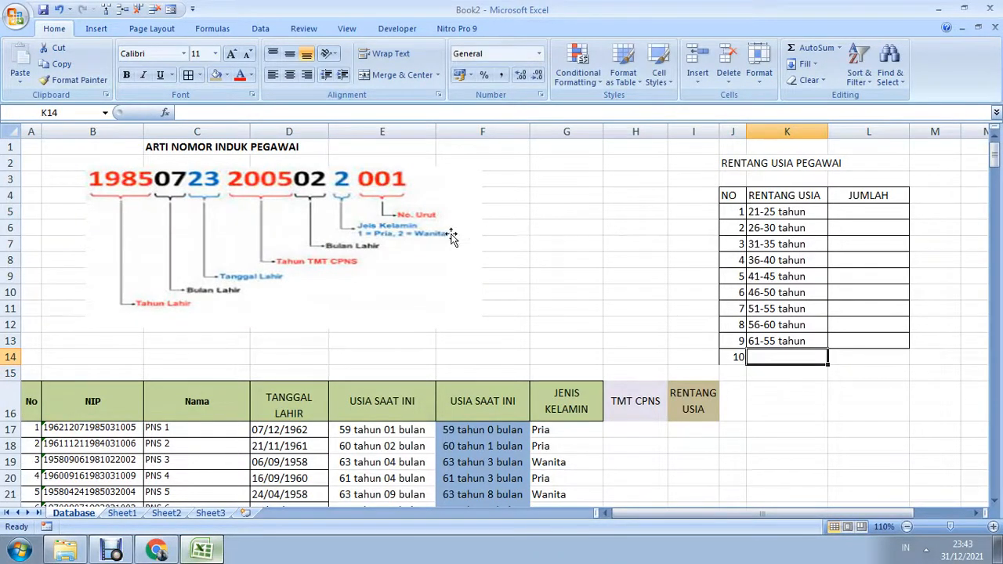
type("d")
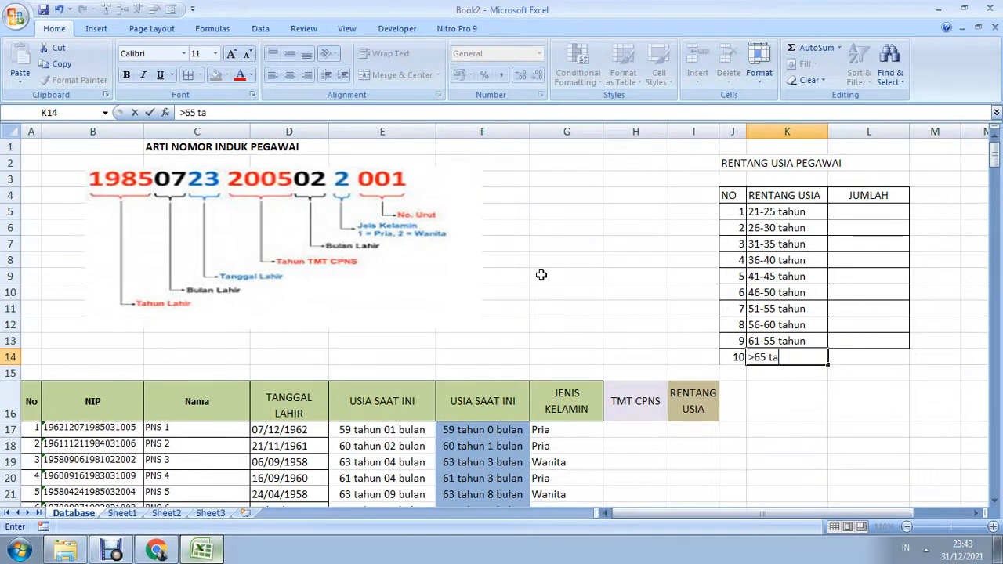
key("Return")
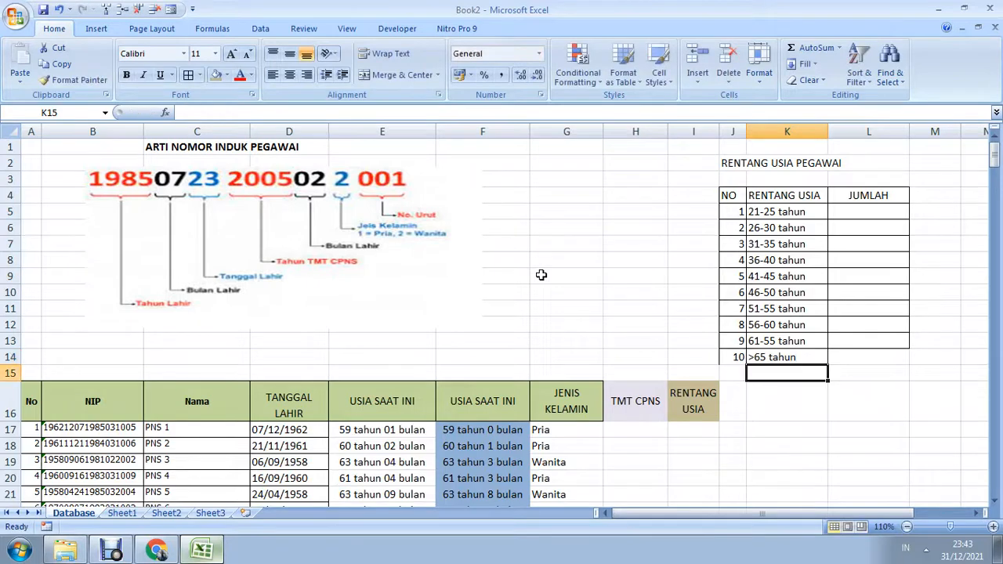
Apply borders to the summary table cells J14:L14.
key("Up")
key("Left")
key("shift+Right")
key("shift+Right")
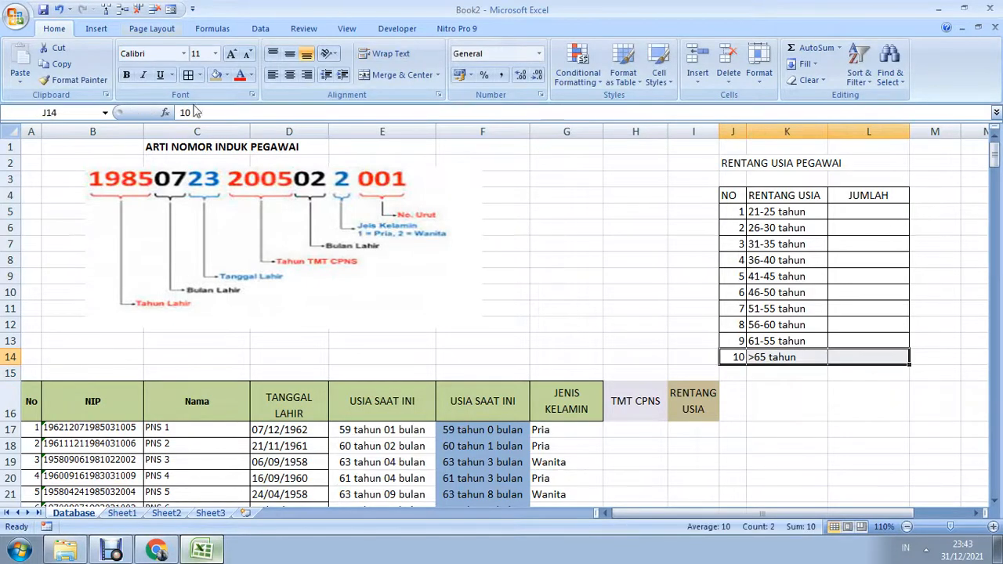
left_click(189, 75)
left_click(858, 211)
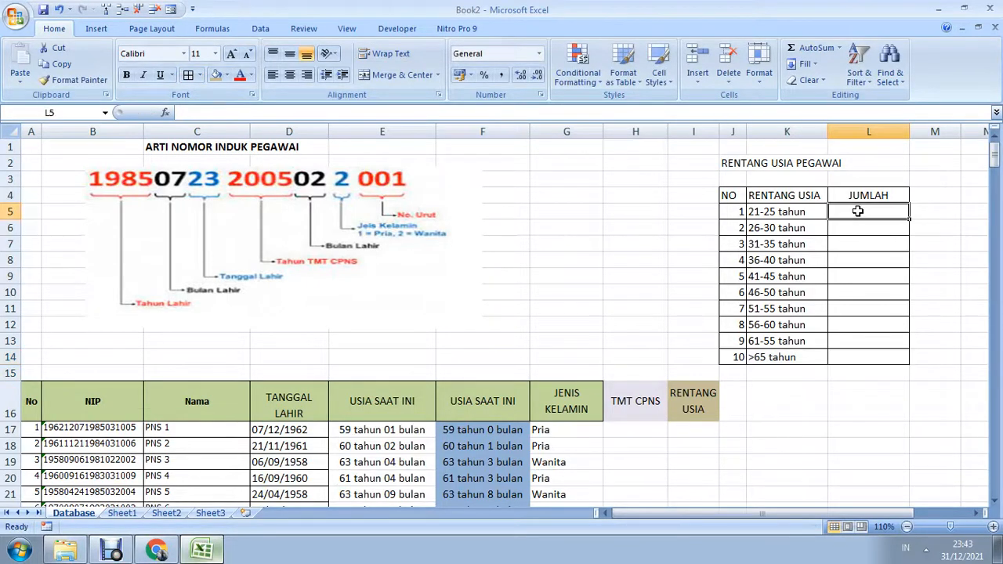
Fill the summary table header J4:L4 with tan and make row 4 taller.
left_click_drag(741, 197, 862, 203)
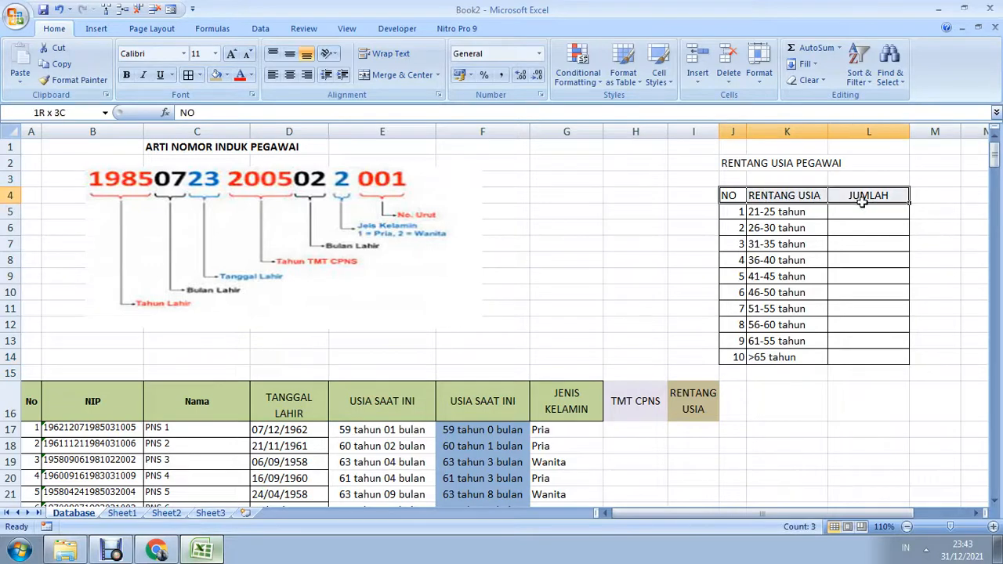
left_click(215, 74)
left_click(783, 196)
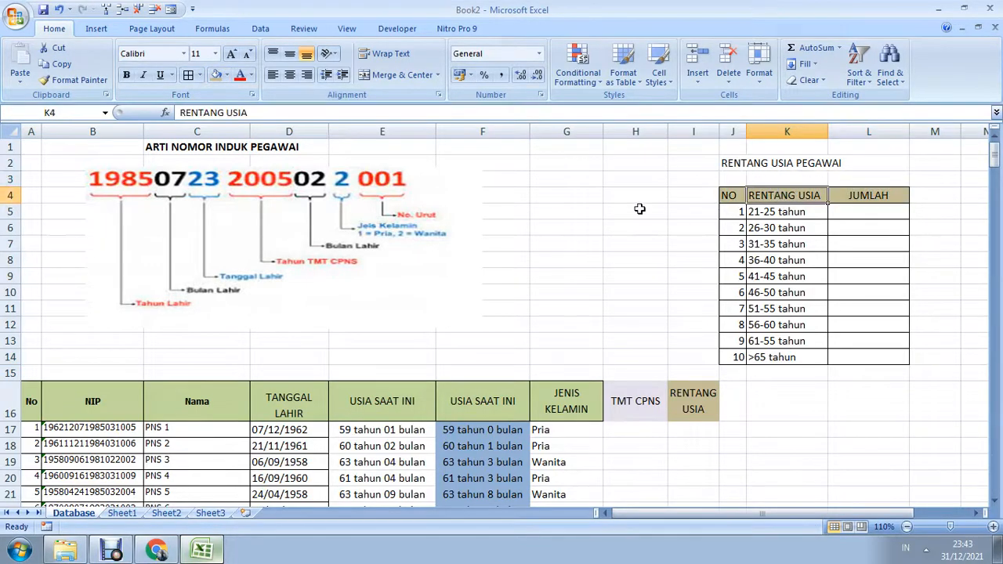
left_click_drag(11, 203, 28, 210)
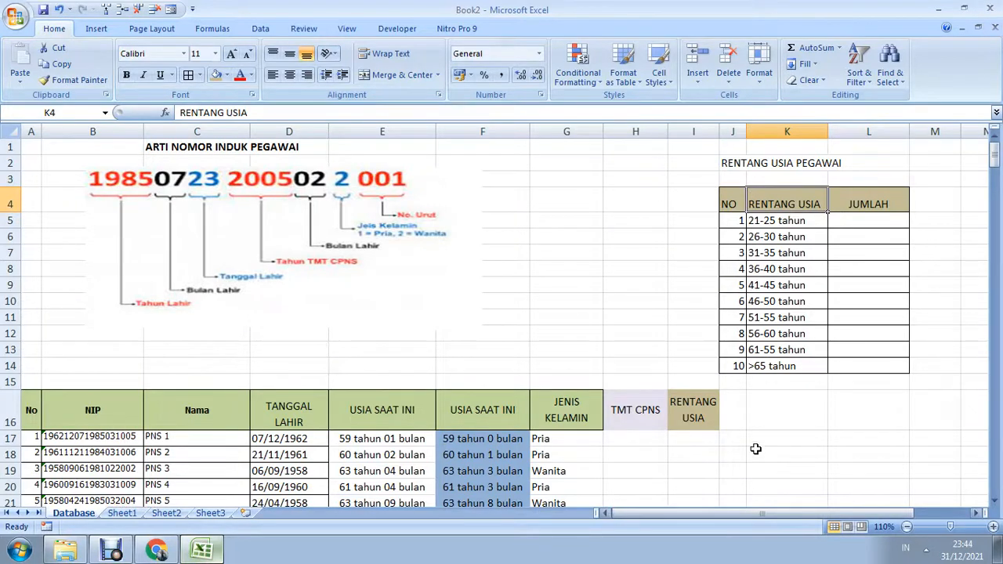
Enter the label TOTAL PEGAWAI in cell J15 below the summary table.
left_click(739, 383)
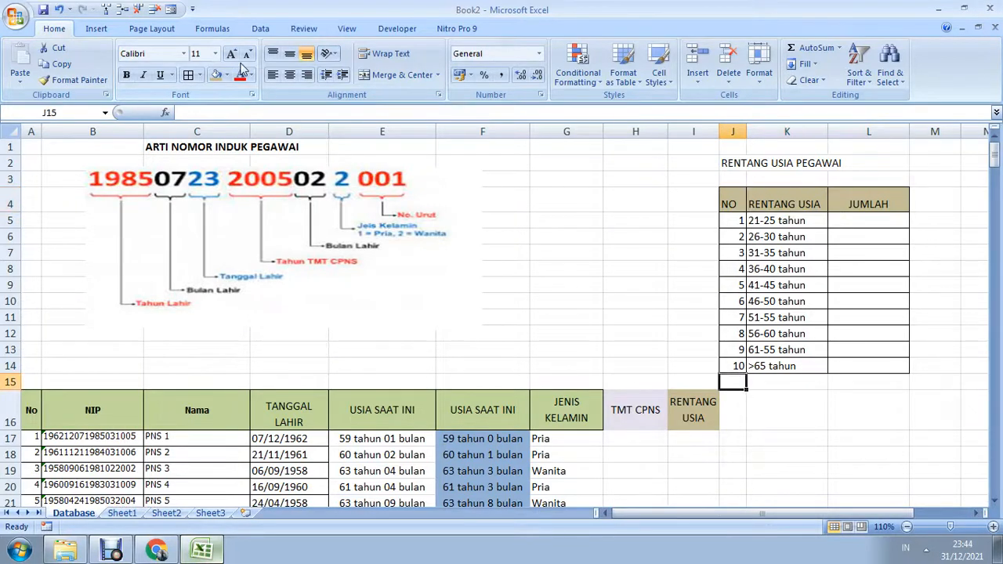
type("toal")
key("BackSpace")
key("BackSpace")
key("BackSpace")
key("BackSpace")
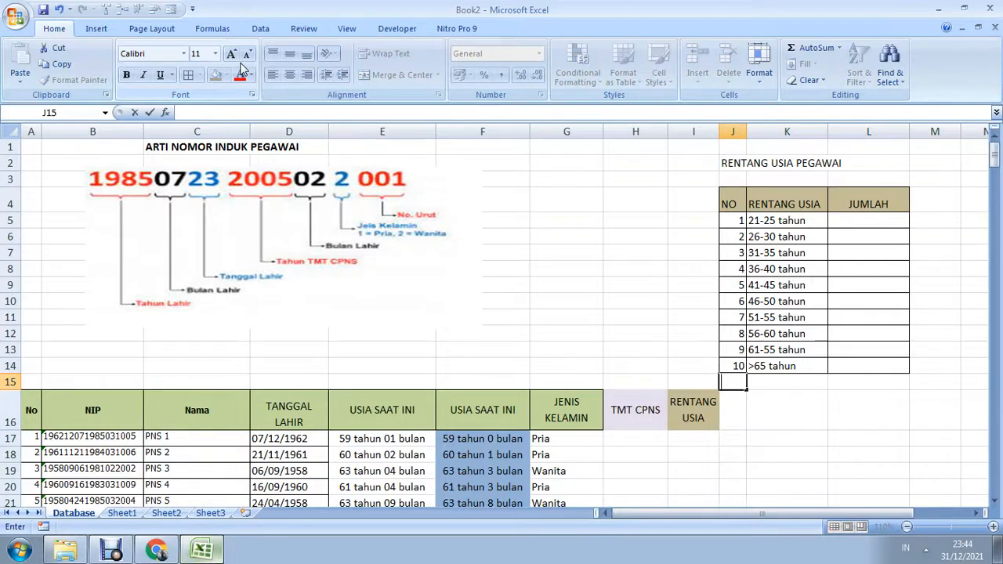
type("TOTALPGAWAI")
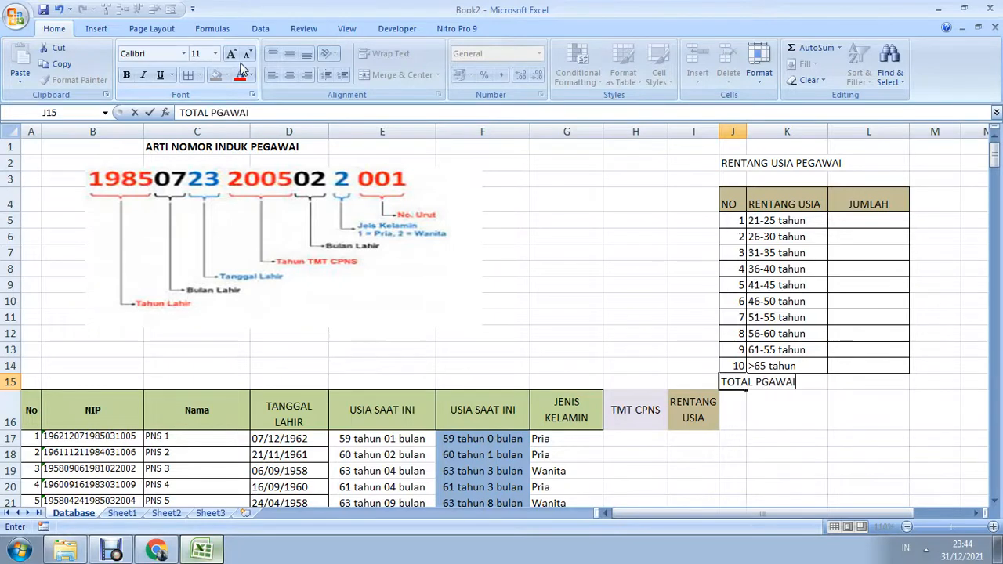
key("BackSpace")
key("BackSpace")
type("EGAWAI")
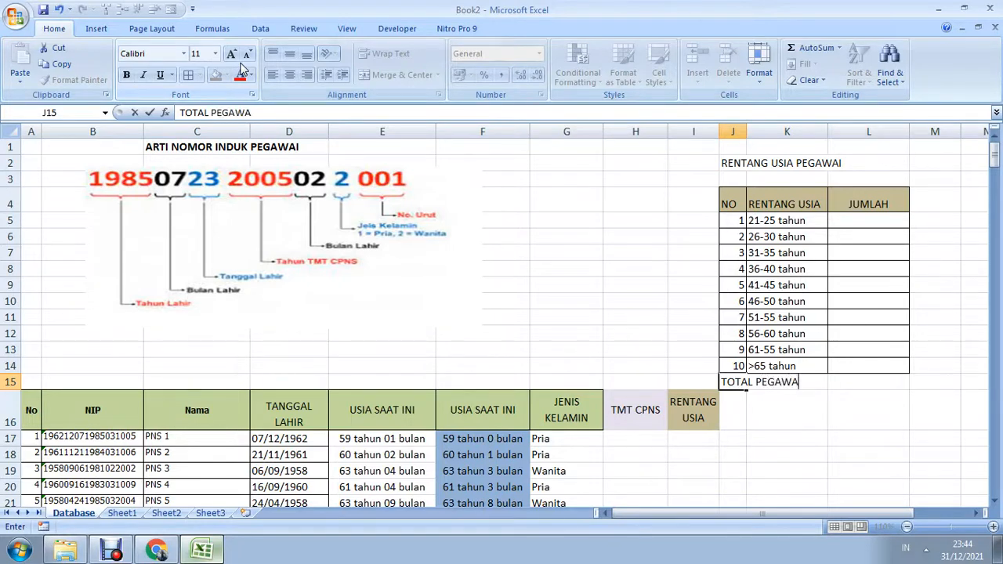
key("Return")
Apply borders to J15:L15, then merge and center the TOTAL PEGAWAI label across J15:K15.
key("Up")
key("shift+Right")
key("shift+Right")
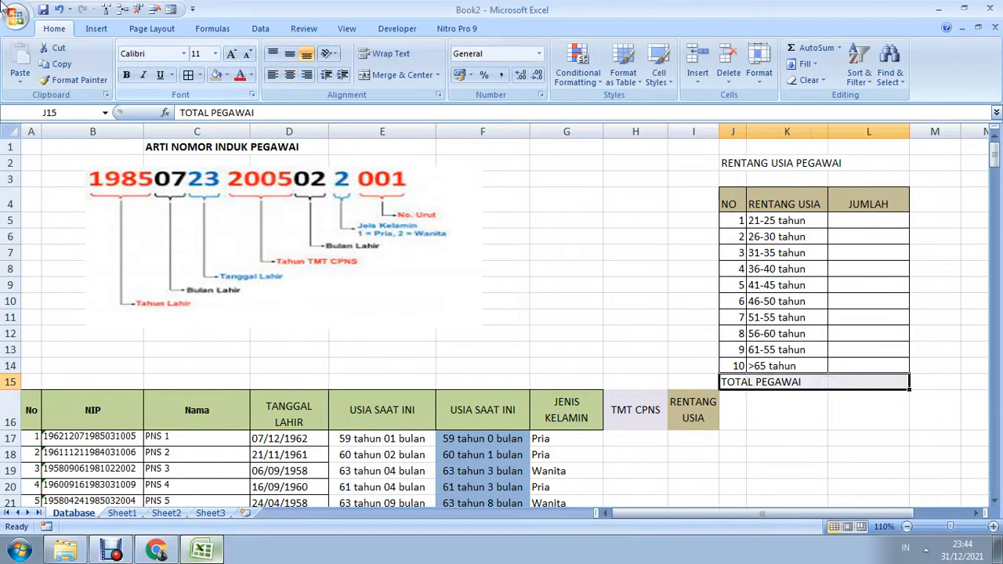
left_click(188, 76)
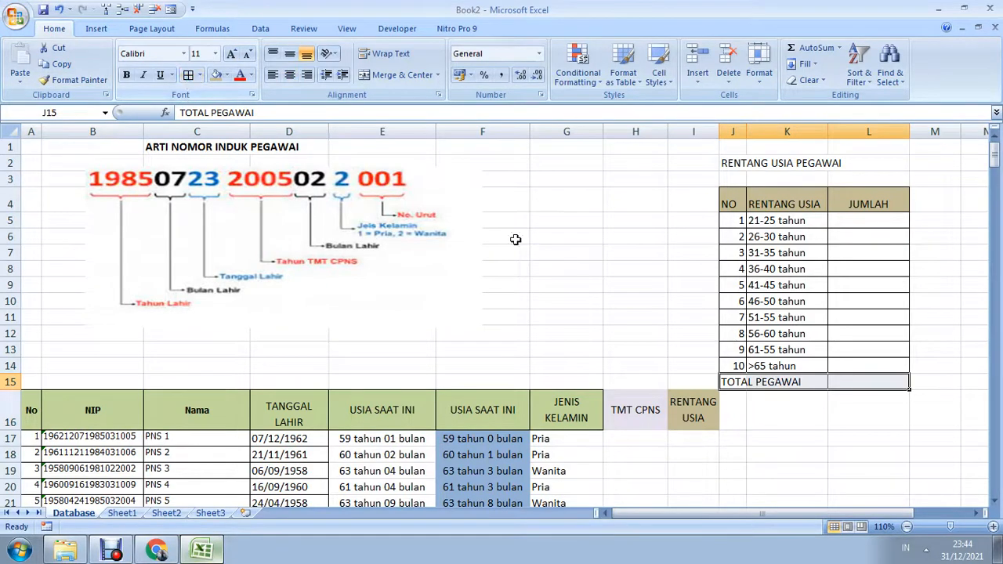
left_click(771, 384)
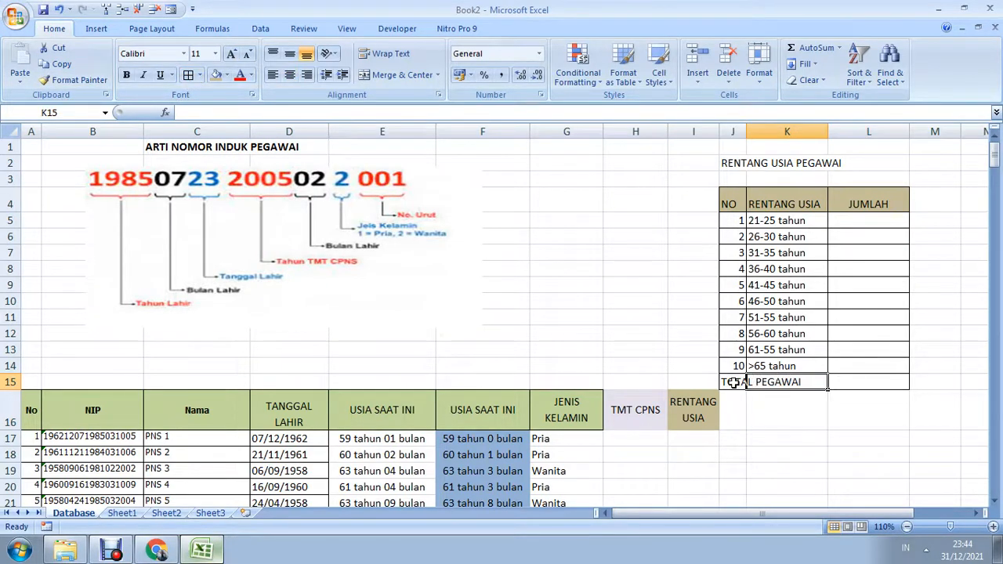
left_click(734, 383)
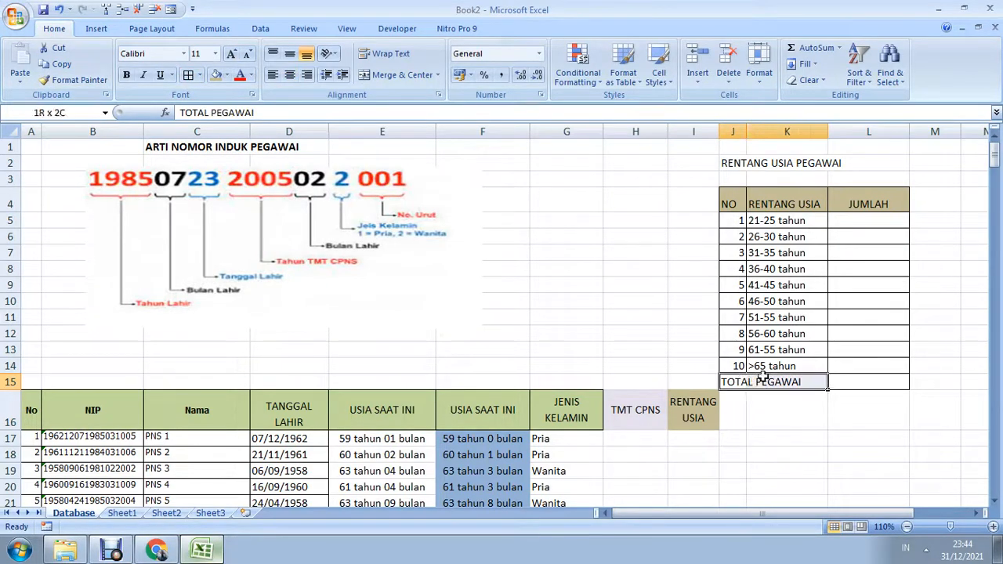
left_click(400, 75)
Clear the RENTANG USIA heading text from cell I16 in the employee table.
left_click(706, 400)
scroll(708, 390, "down", 2)
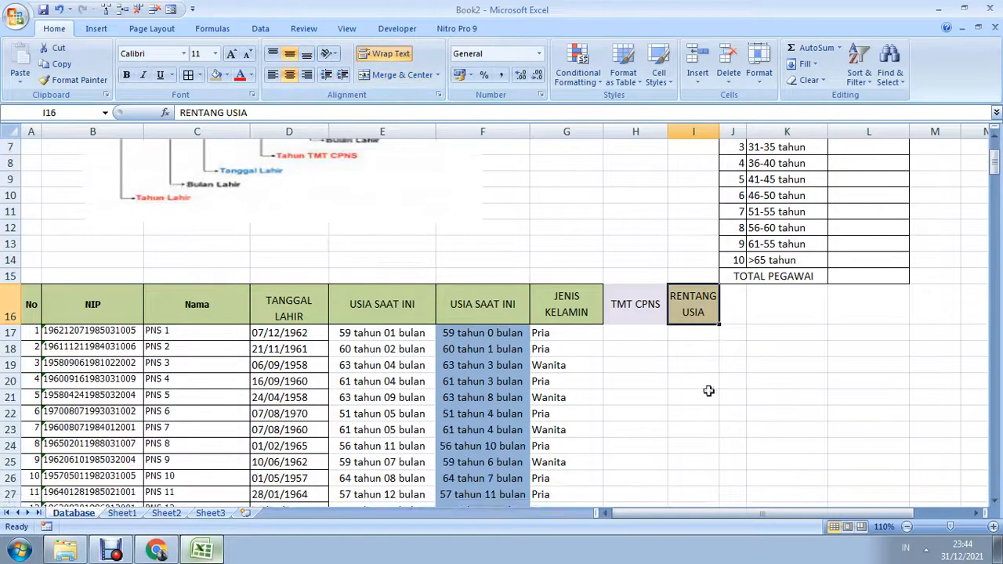
scroll(701, 330, "up", 1)
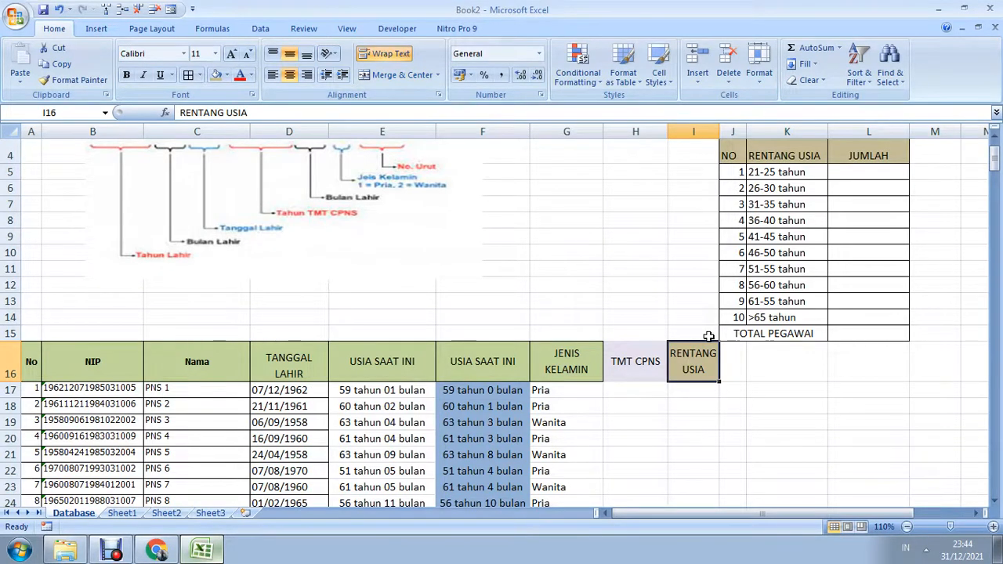
key("BackSpace")
left_click(700, 289)
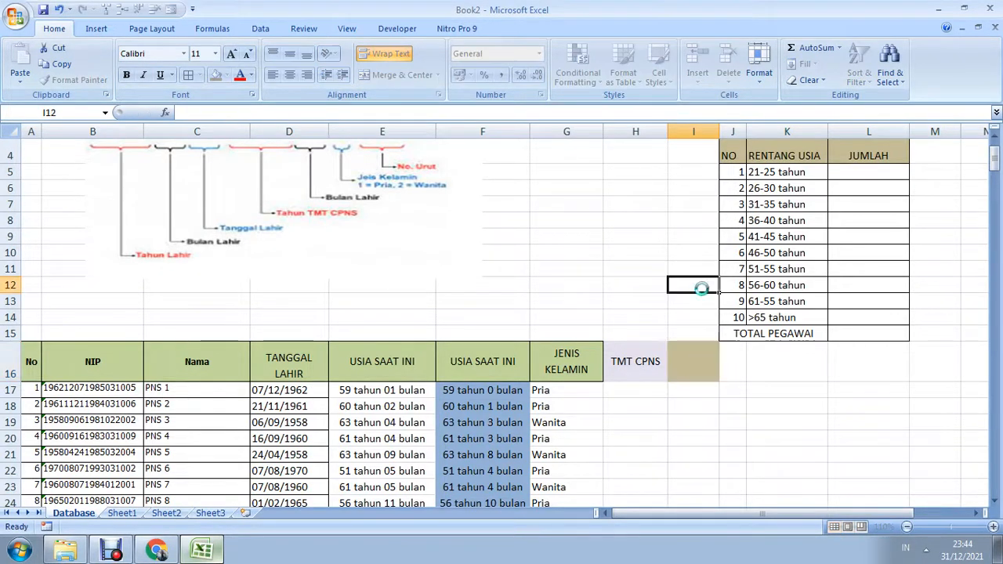
Narrow column K of the summary table slightly so it fits the RENTANG USIA heading.
left_click(681, 368)
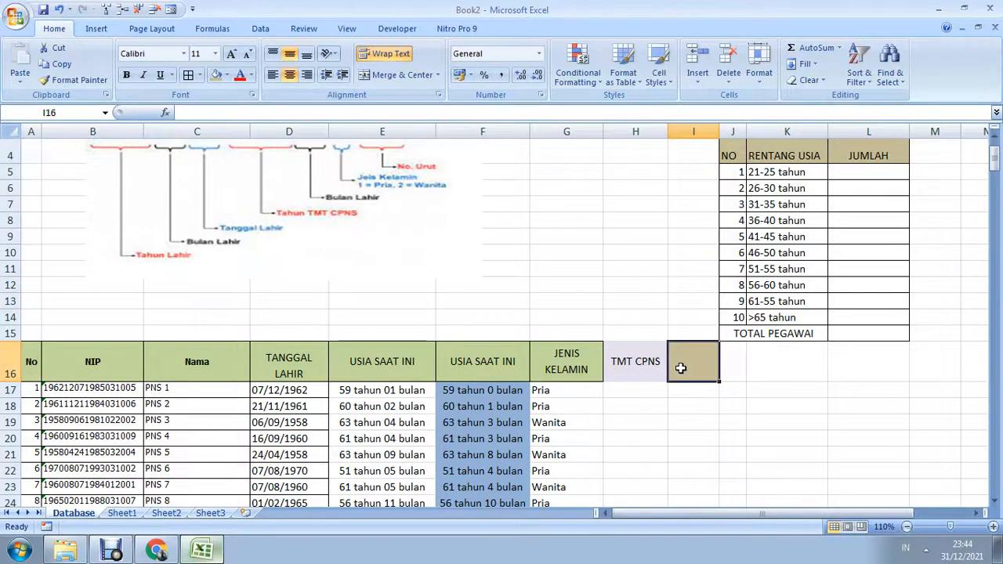
scroll(681, 368, "up", 1)
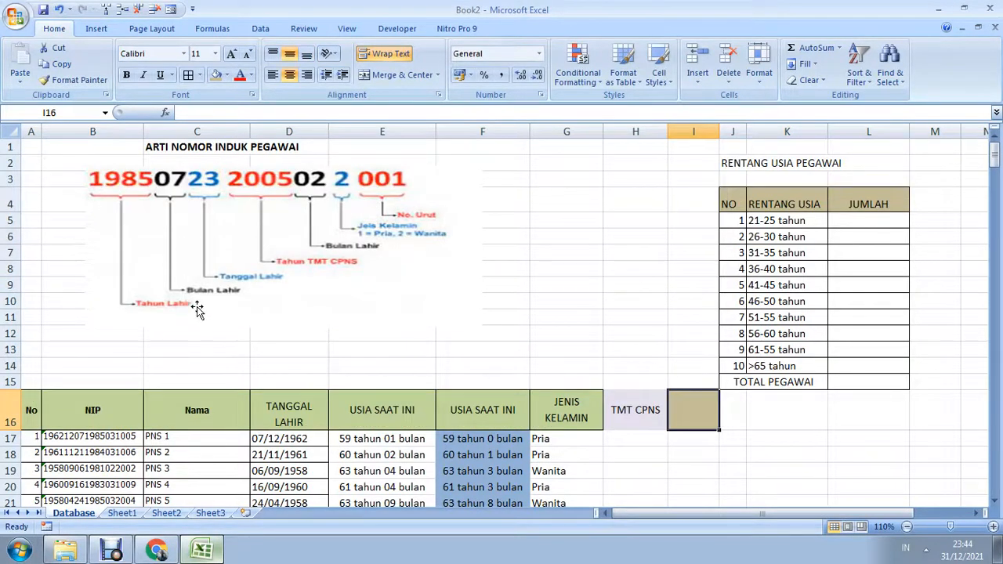
left_click(732, 163)
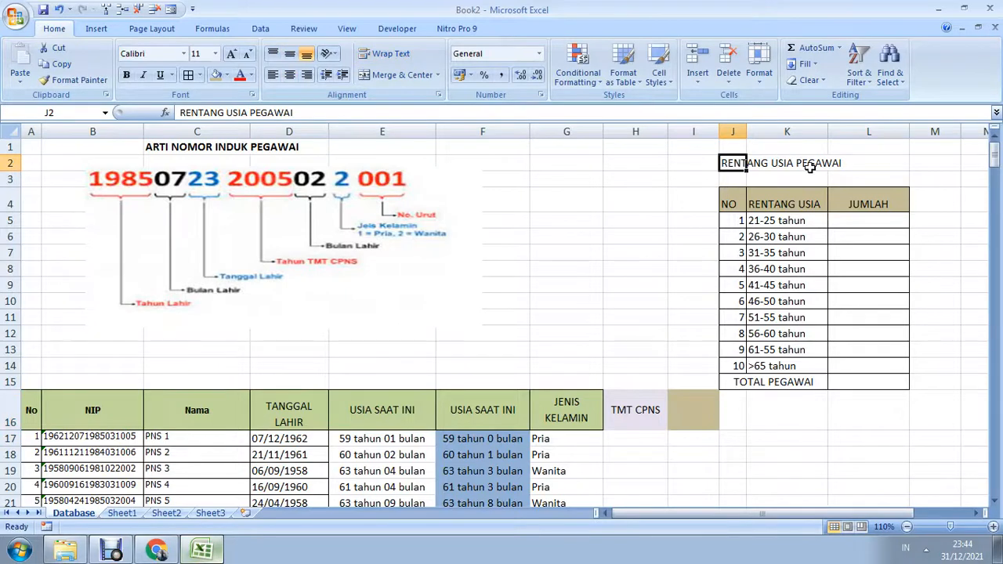
left_click_drag(828, 132, 822, 136)
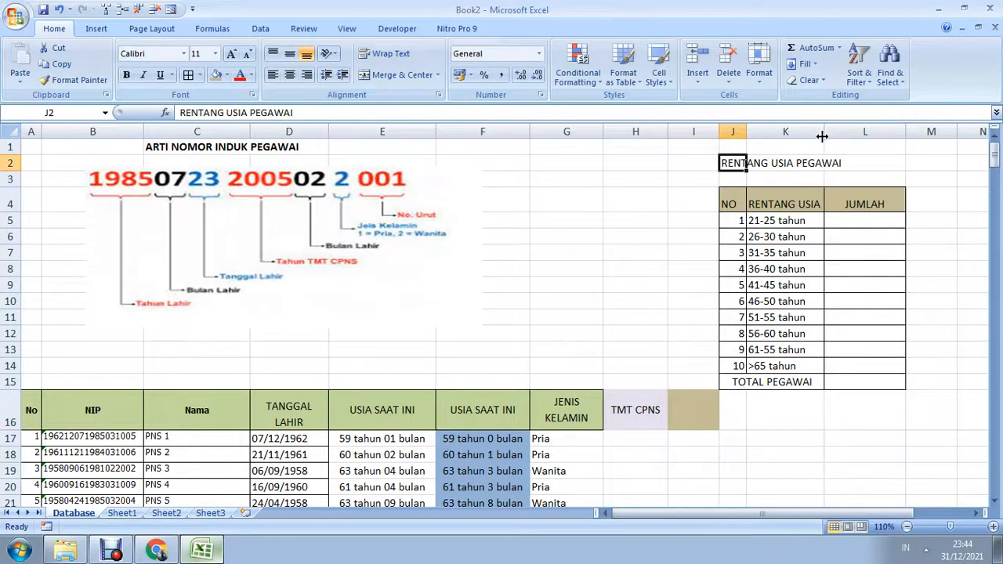
Center the row numbers 1 to 10 horizontally in J5:J14 of the summary table.
left_click(732, 382)
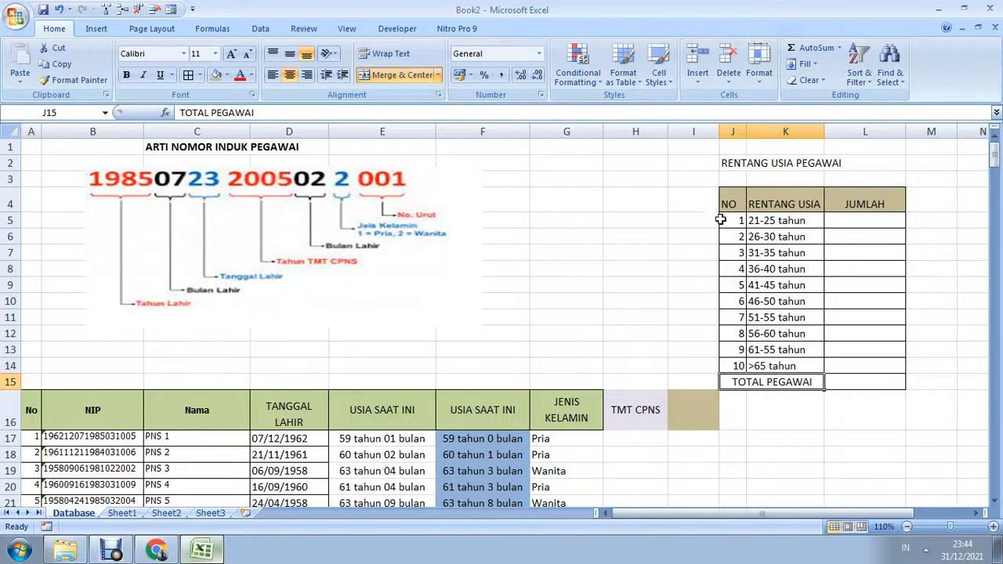
left_click_drag(731, 223, 733, 366)
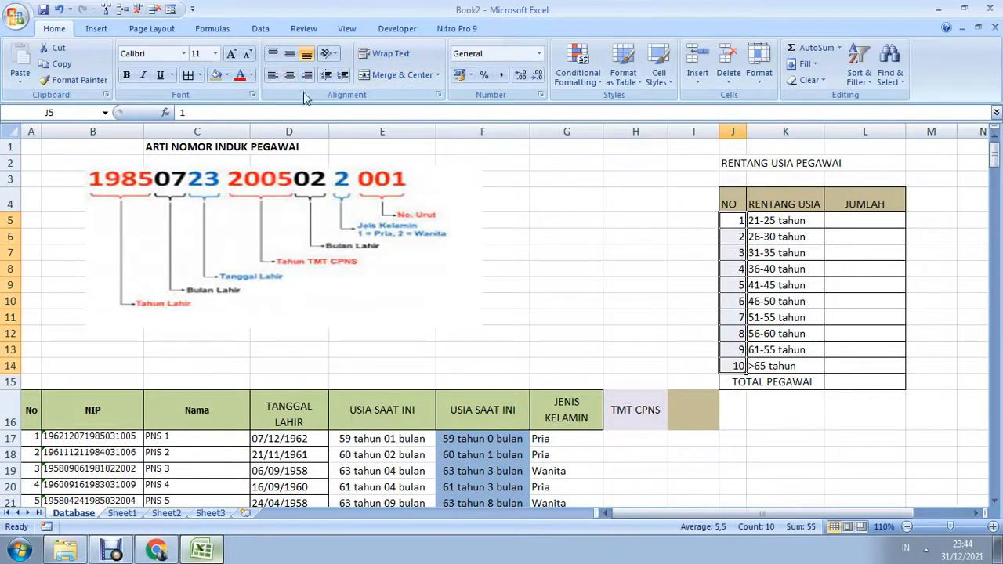
left_click(289, 75)
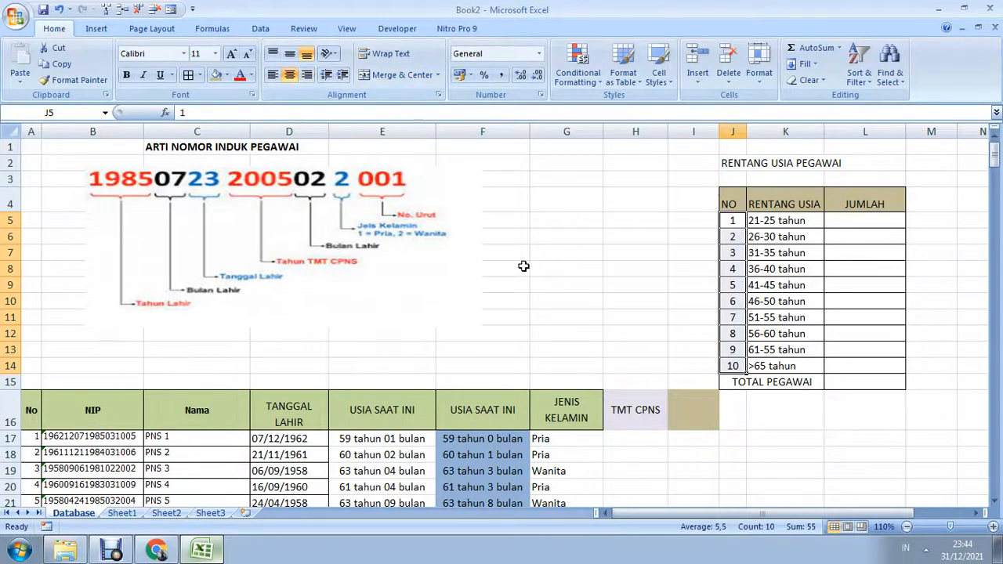
Align the summary table headings in J4:L4 vertically to the middle of their cells.
scroll(523, 266, "down", 3)
scroll(524, 266, "up", 2)
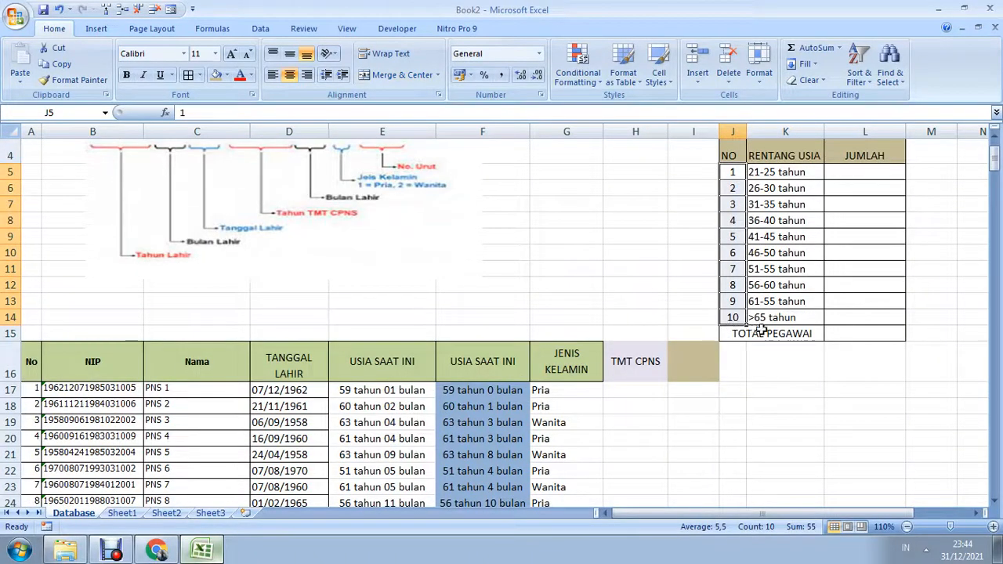
scroll(754, 194, "up", 1)
left_click_drag(741, 202, 862, 203)
left_click(289, 53)
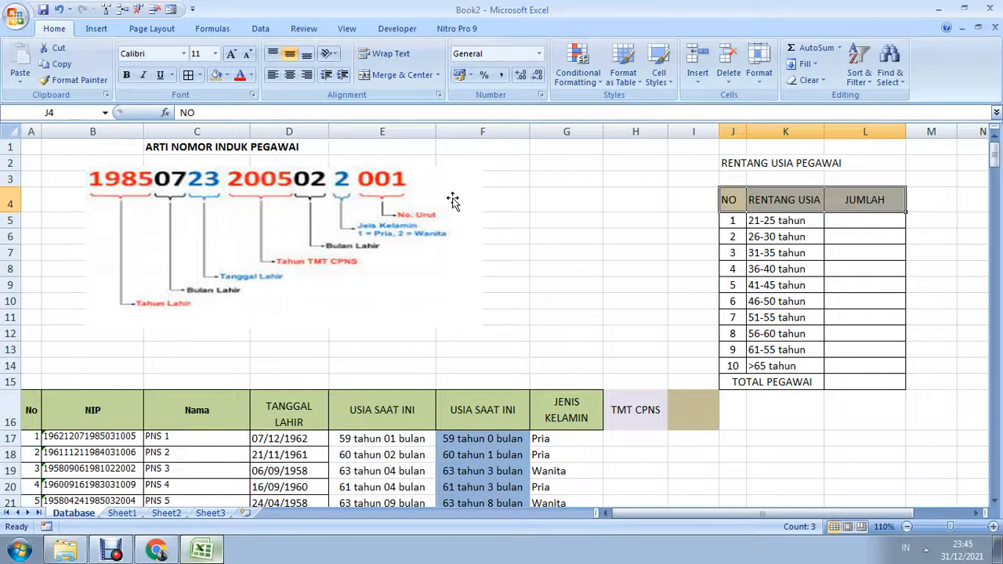
left_click(525, 255)
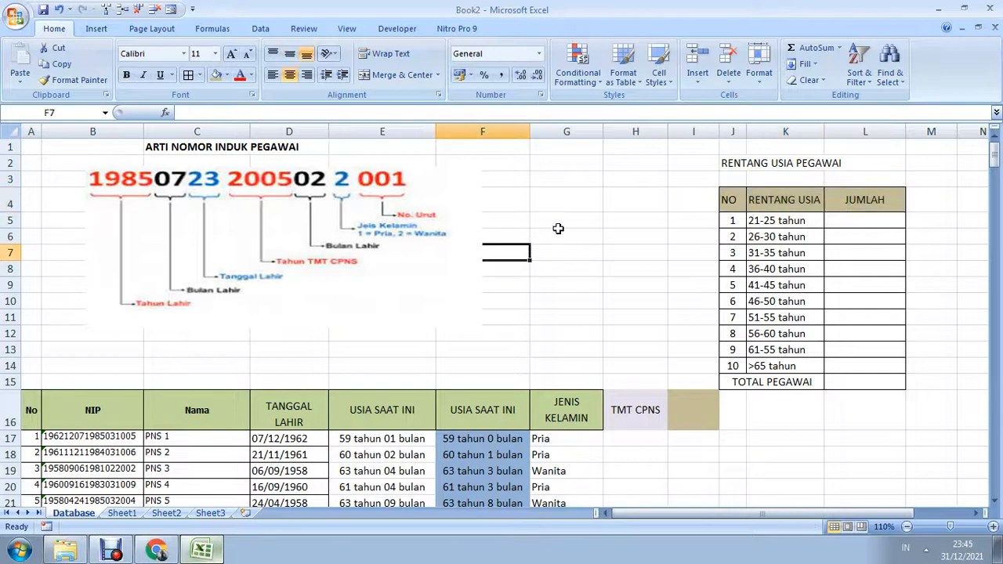
left_click(558, 227)
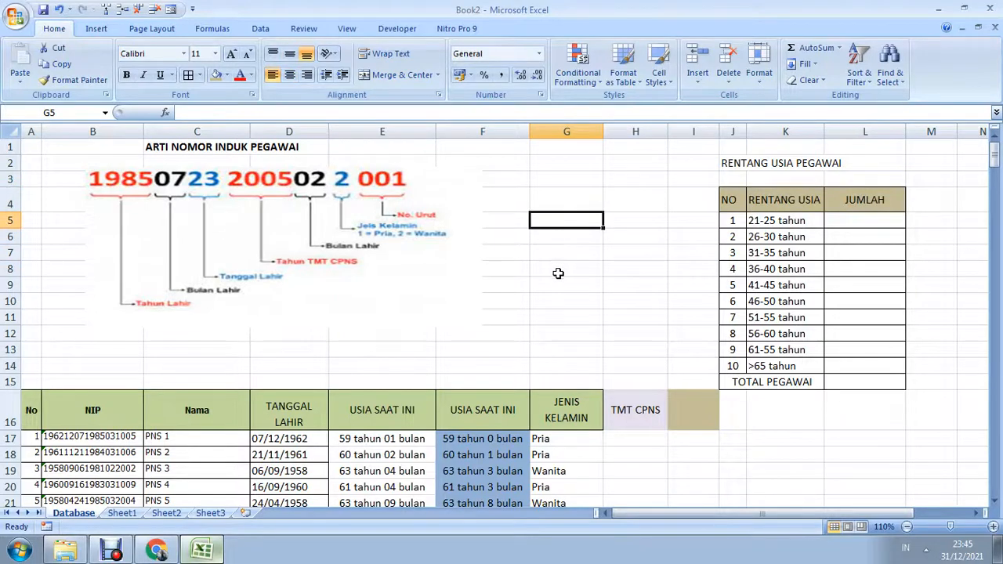